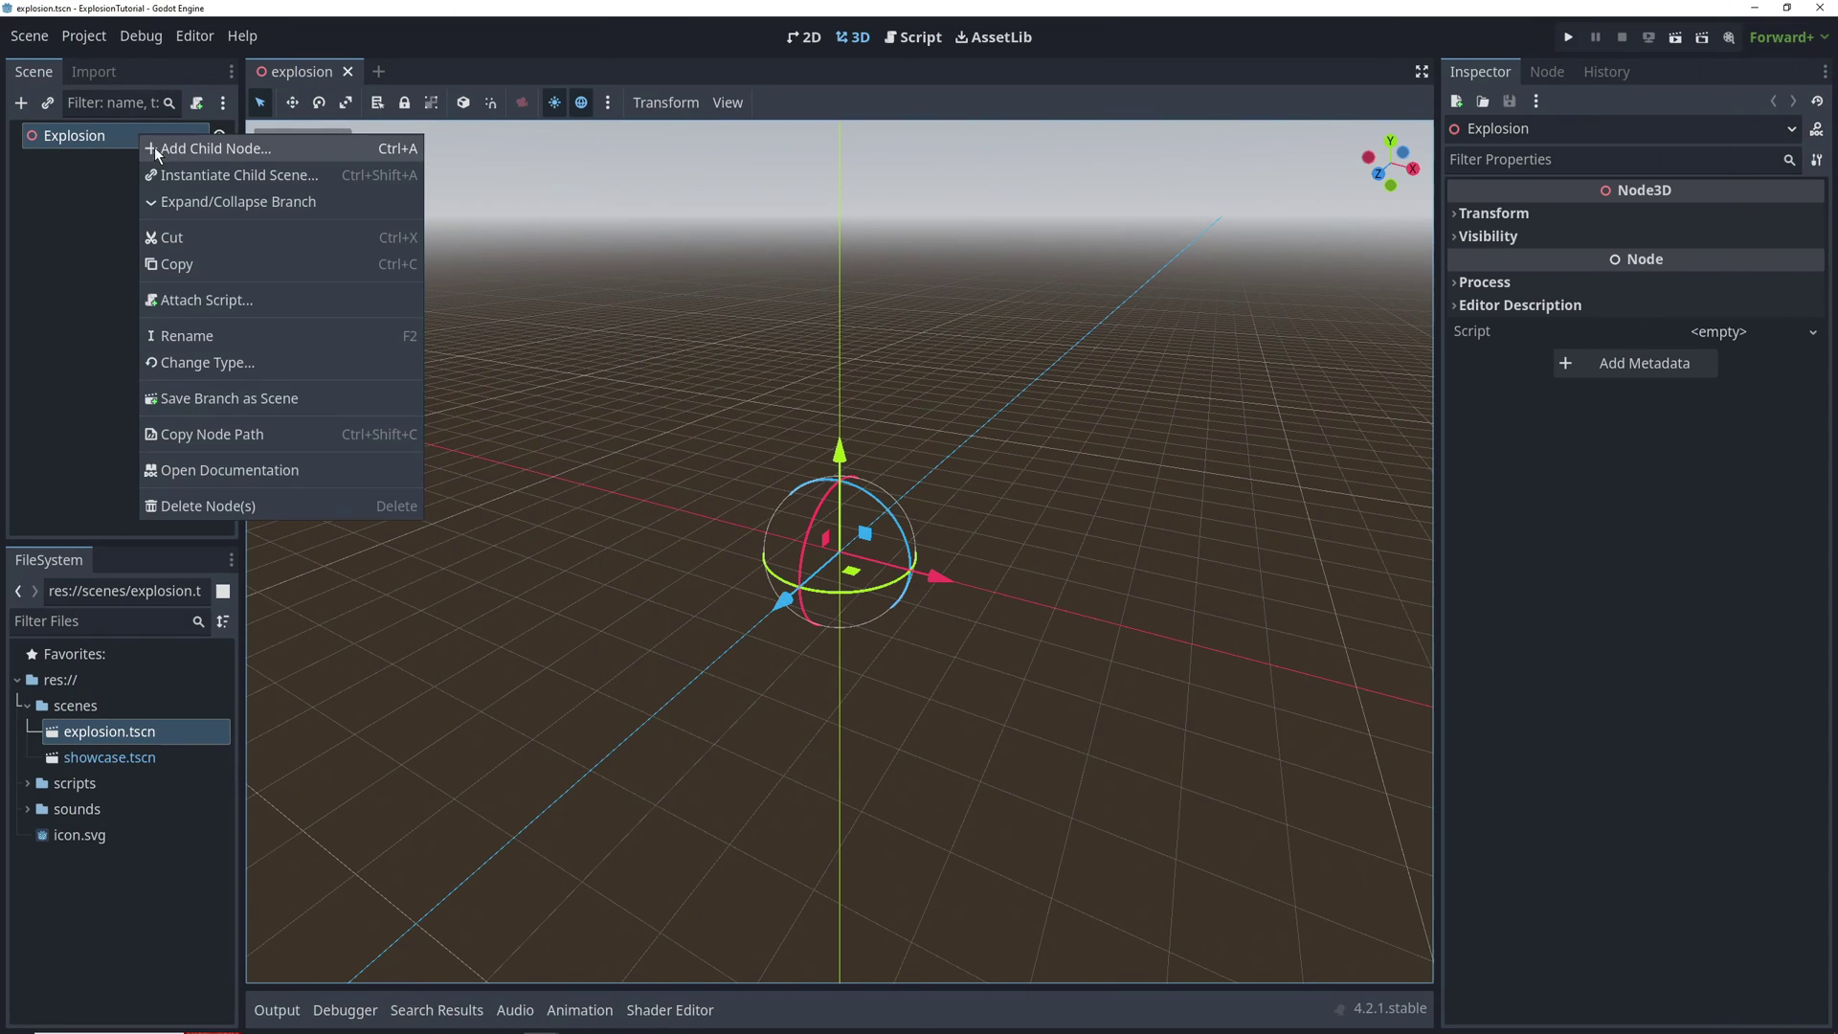
Add a GPUParticles3D child under Explosion and rename it Debris
click(153, 146)
text(GPU)
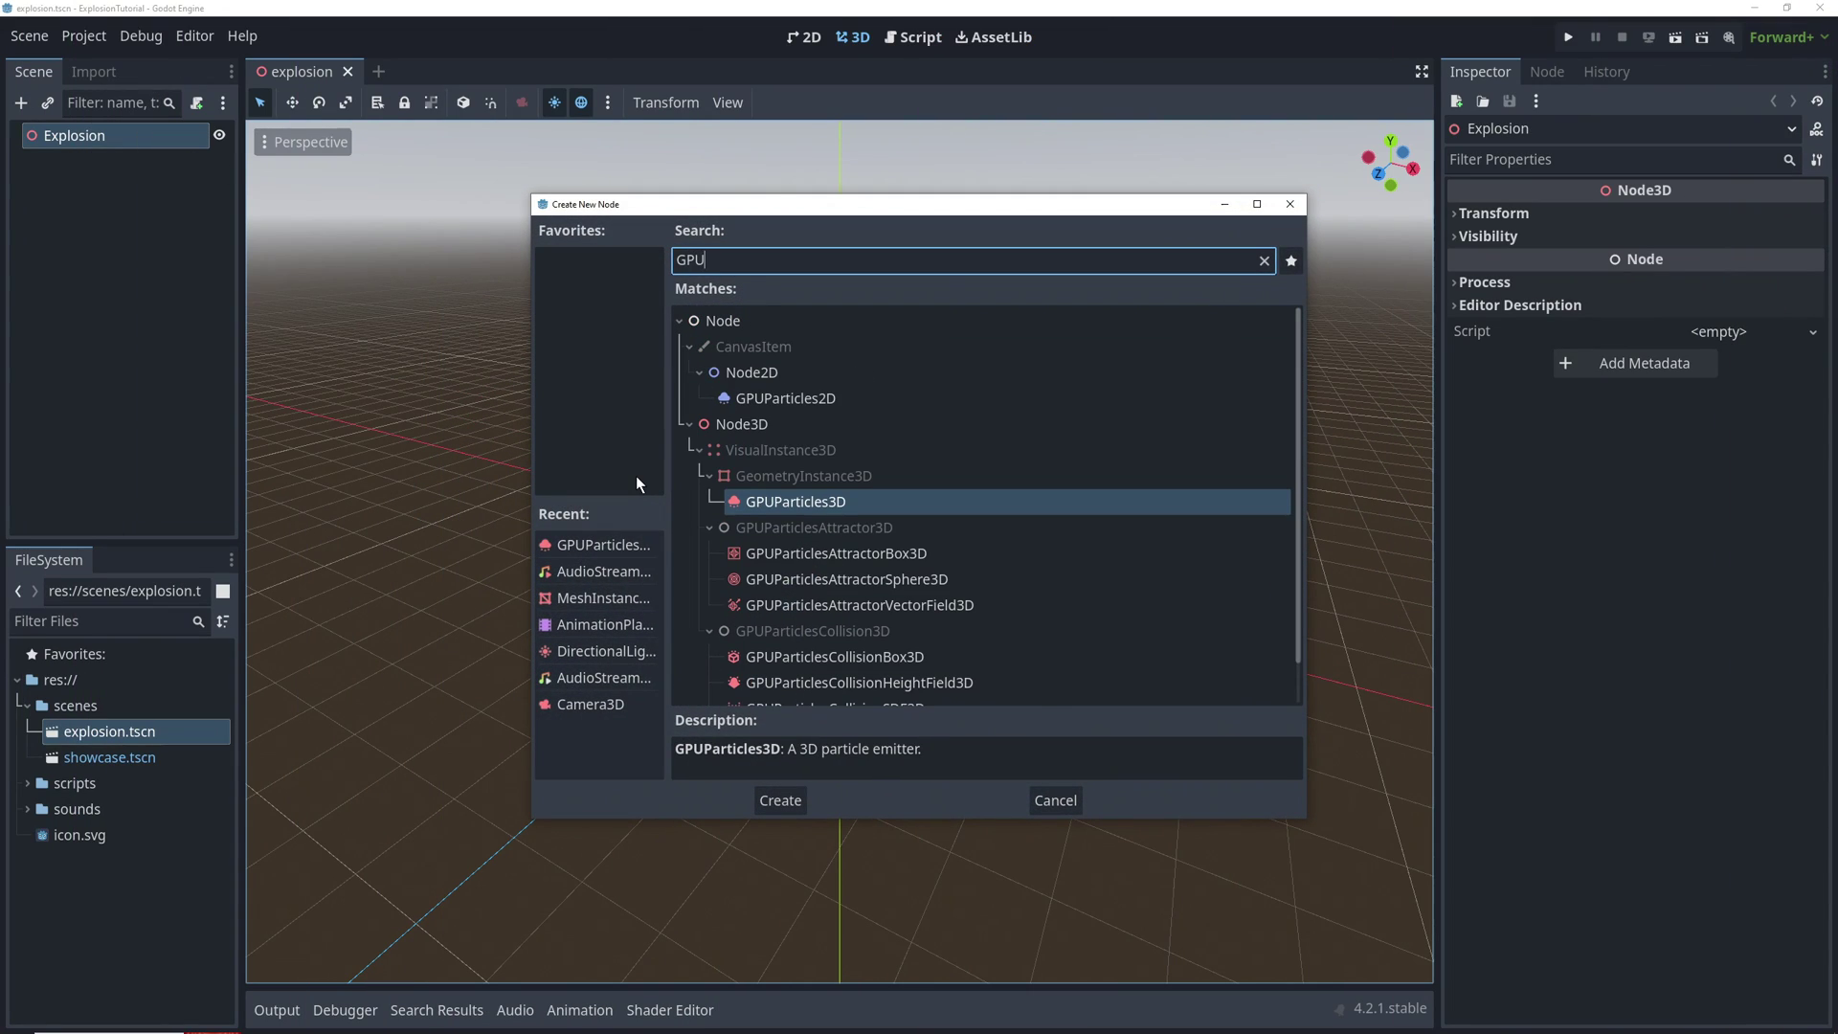
double_click(791, 502)
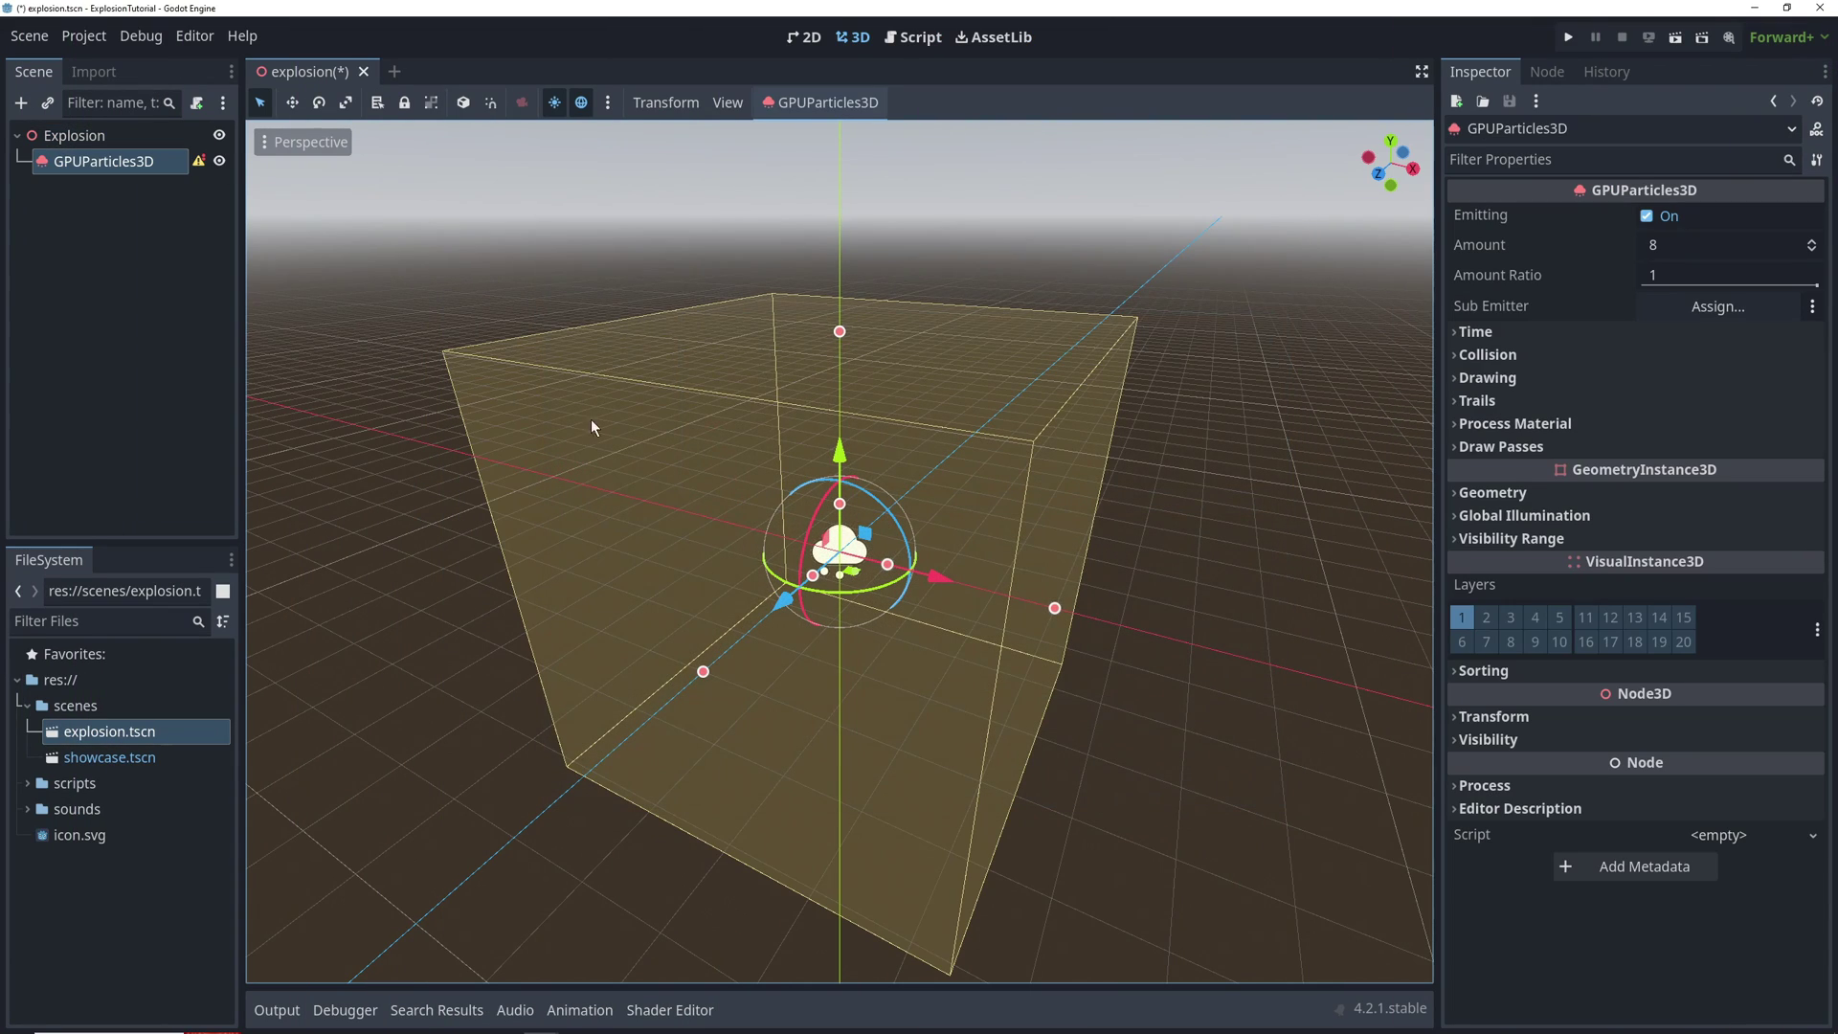
double_click(130, 169)
text(Debris)
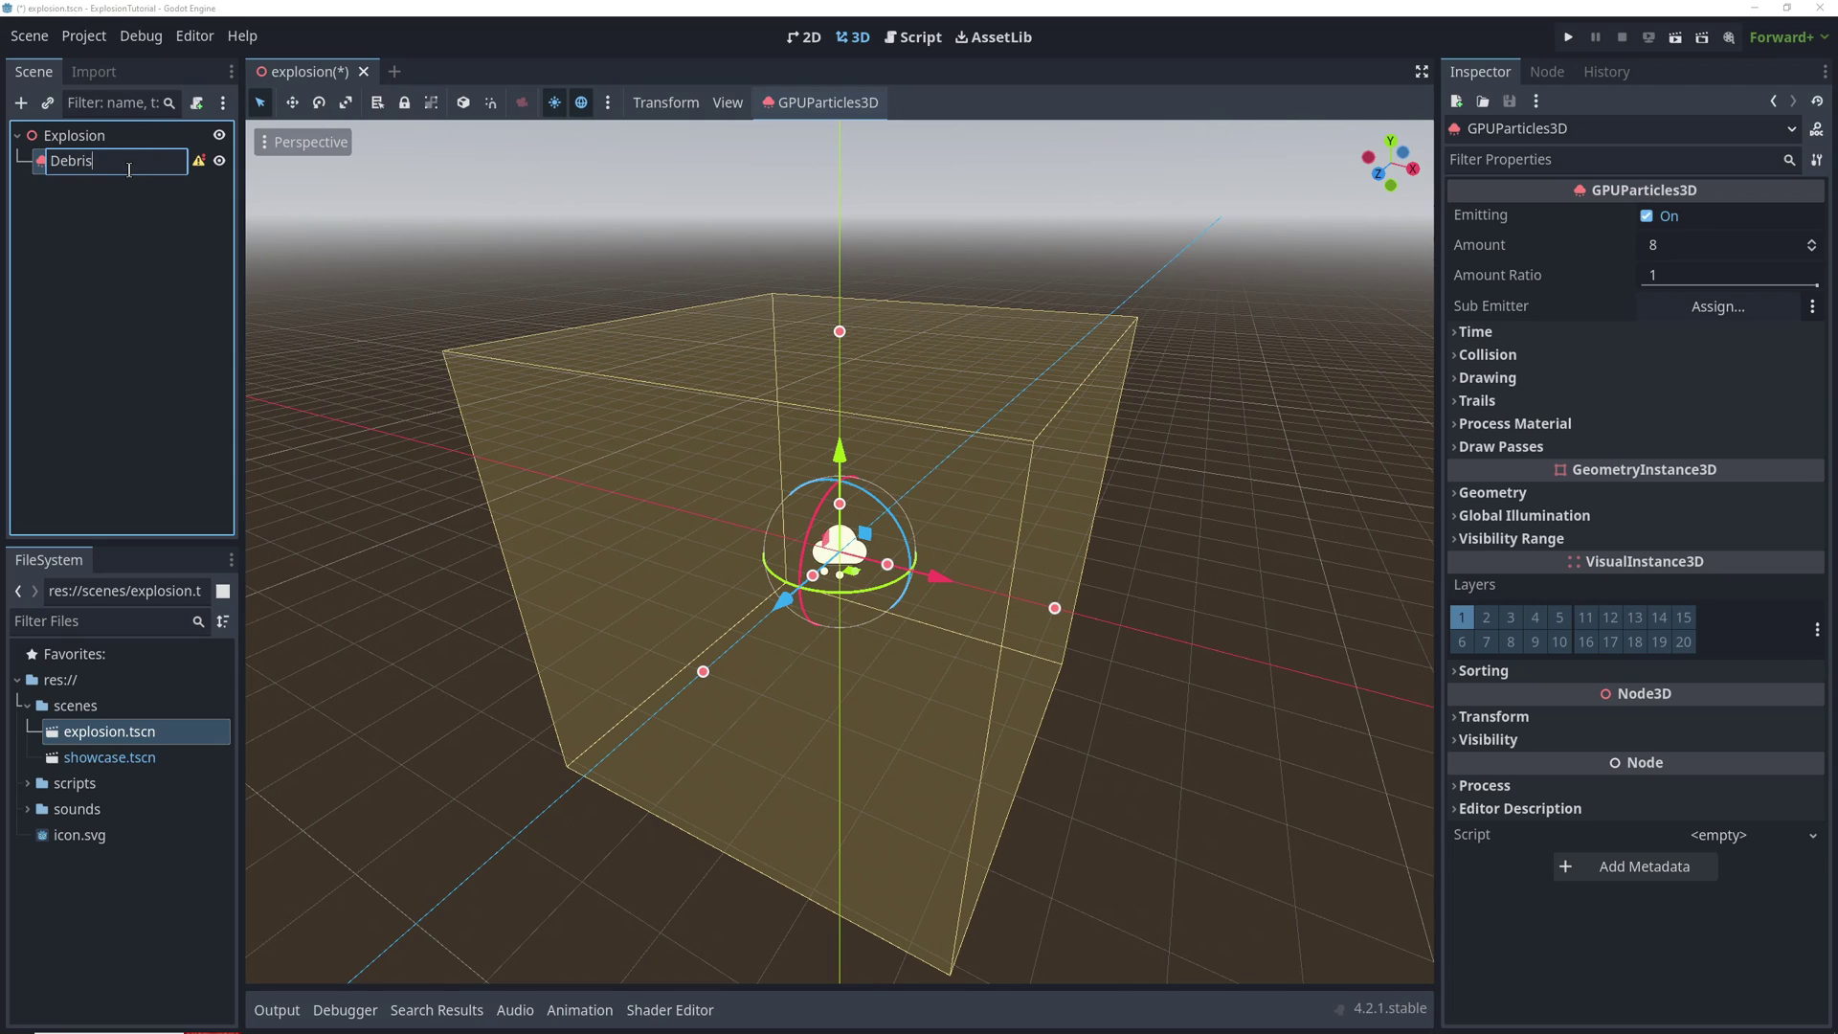
key(Return)
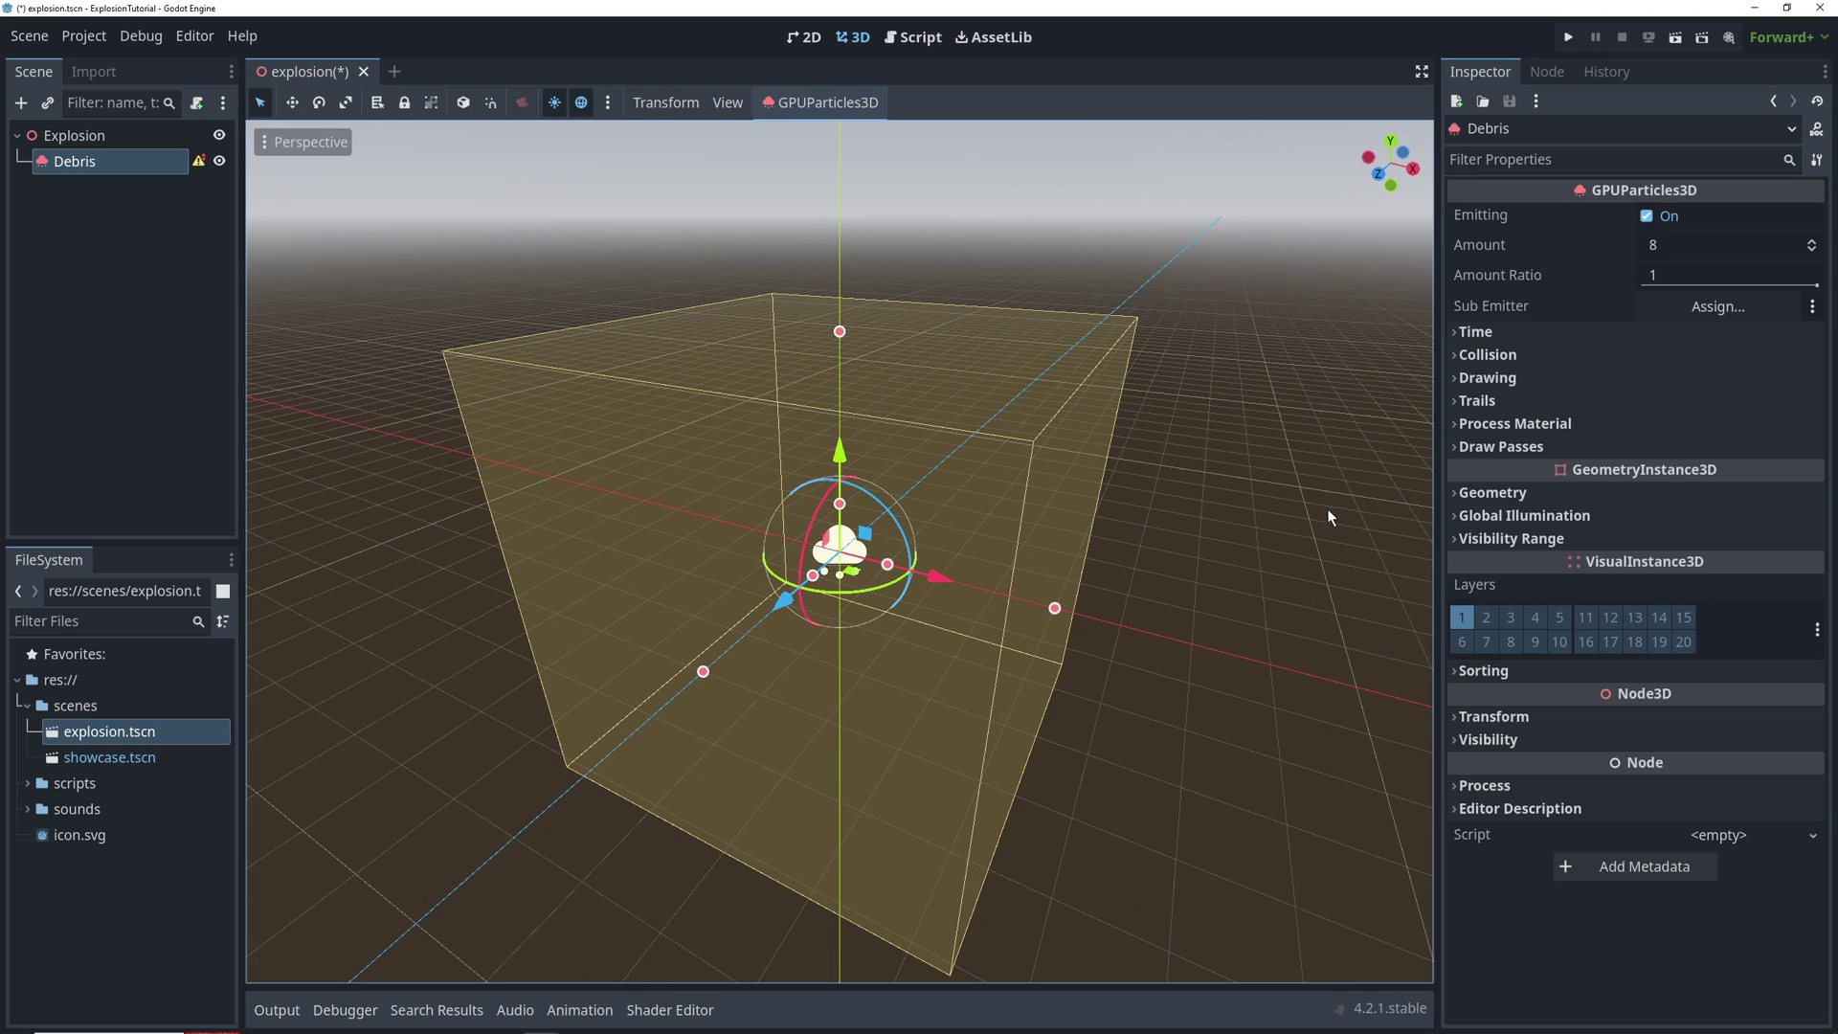
Give Draw Pass 1 a new CylinderMesh with top radius 0.1 and bottom radius 0
click(1501, 447)
click(1687, 503)
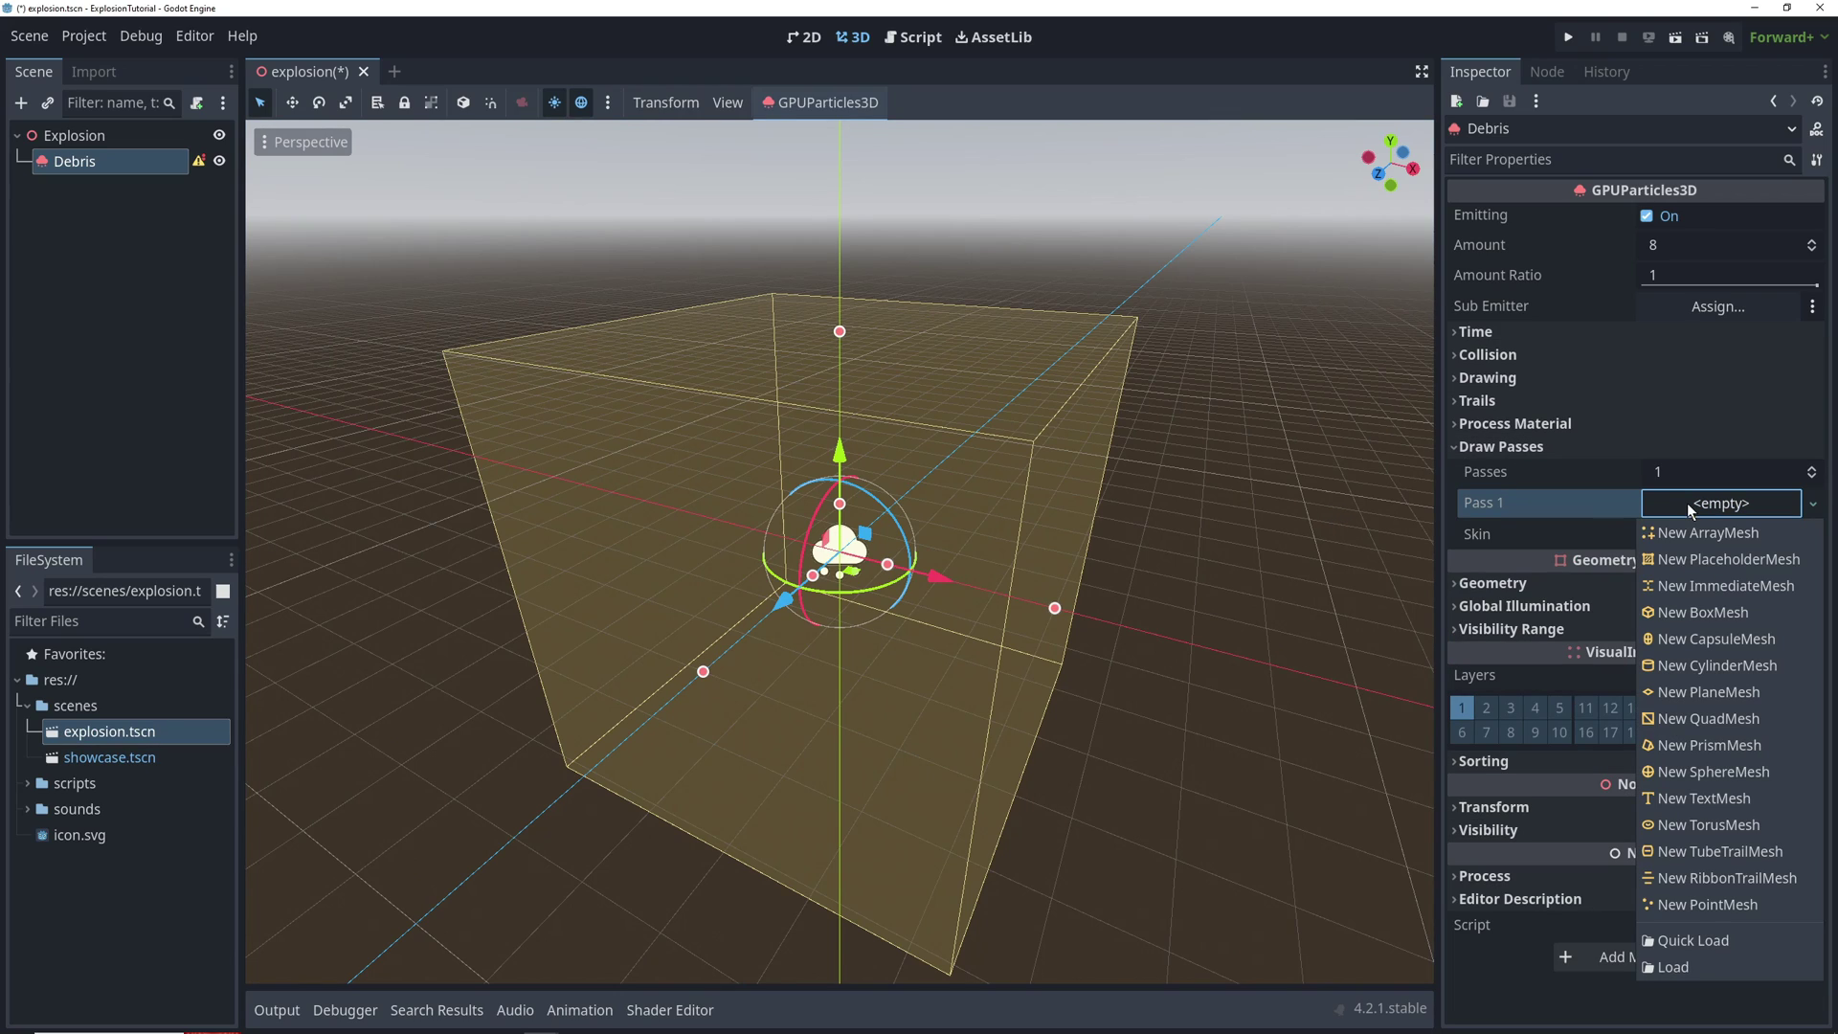
click(1719, 662)
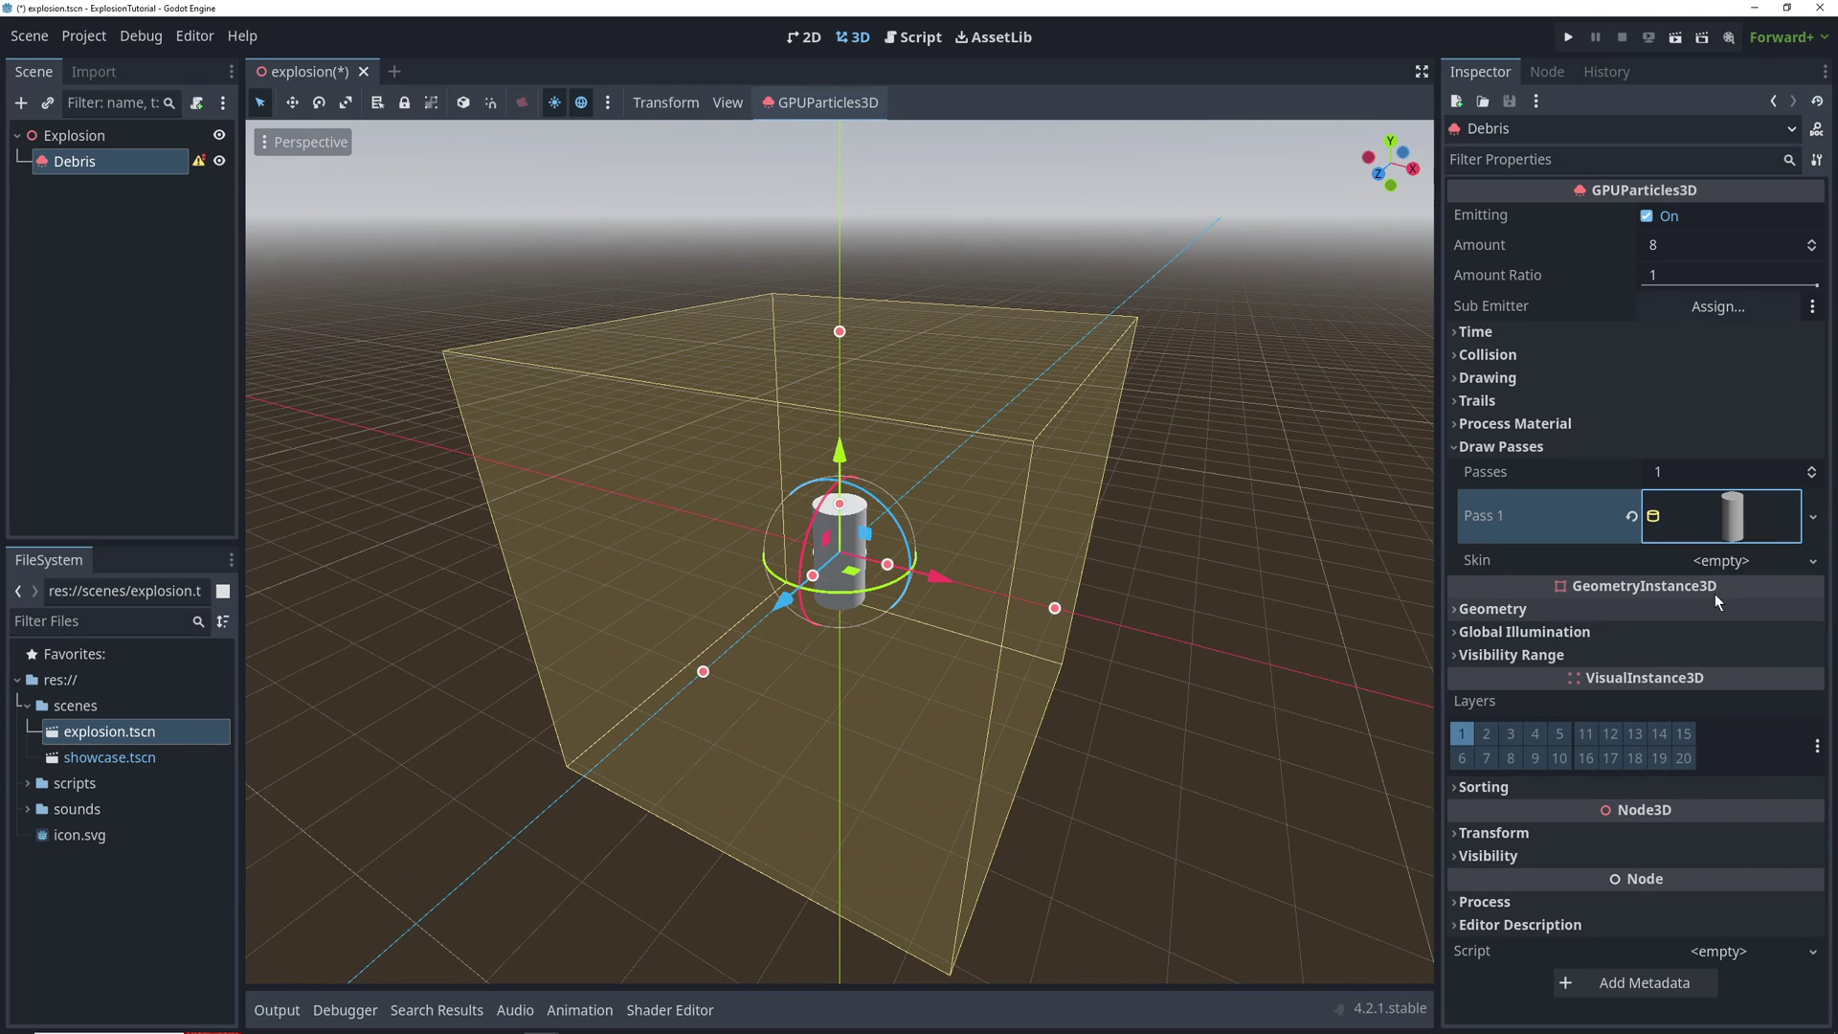
click(1733, 527)
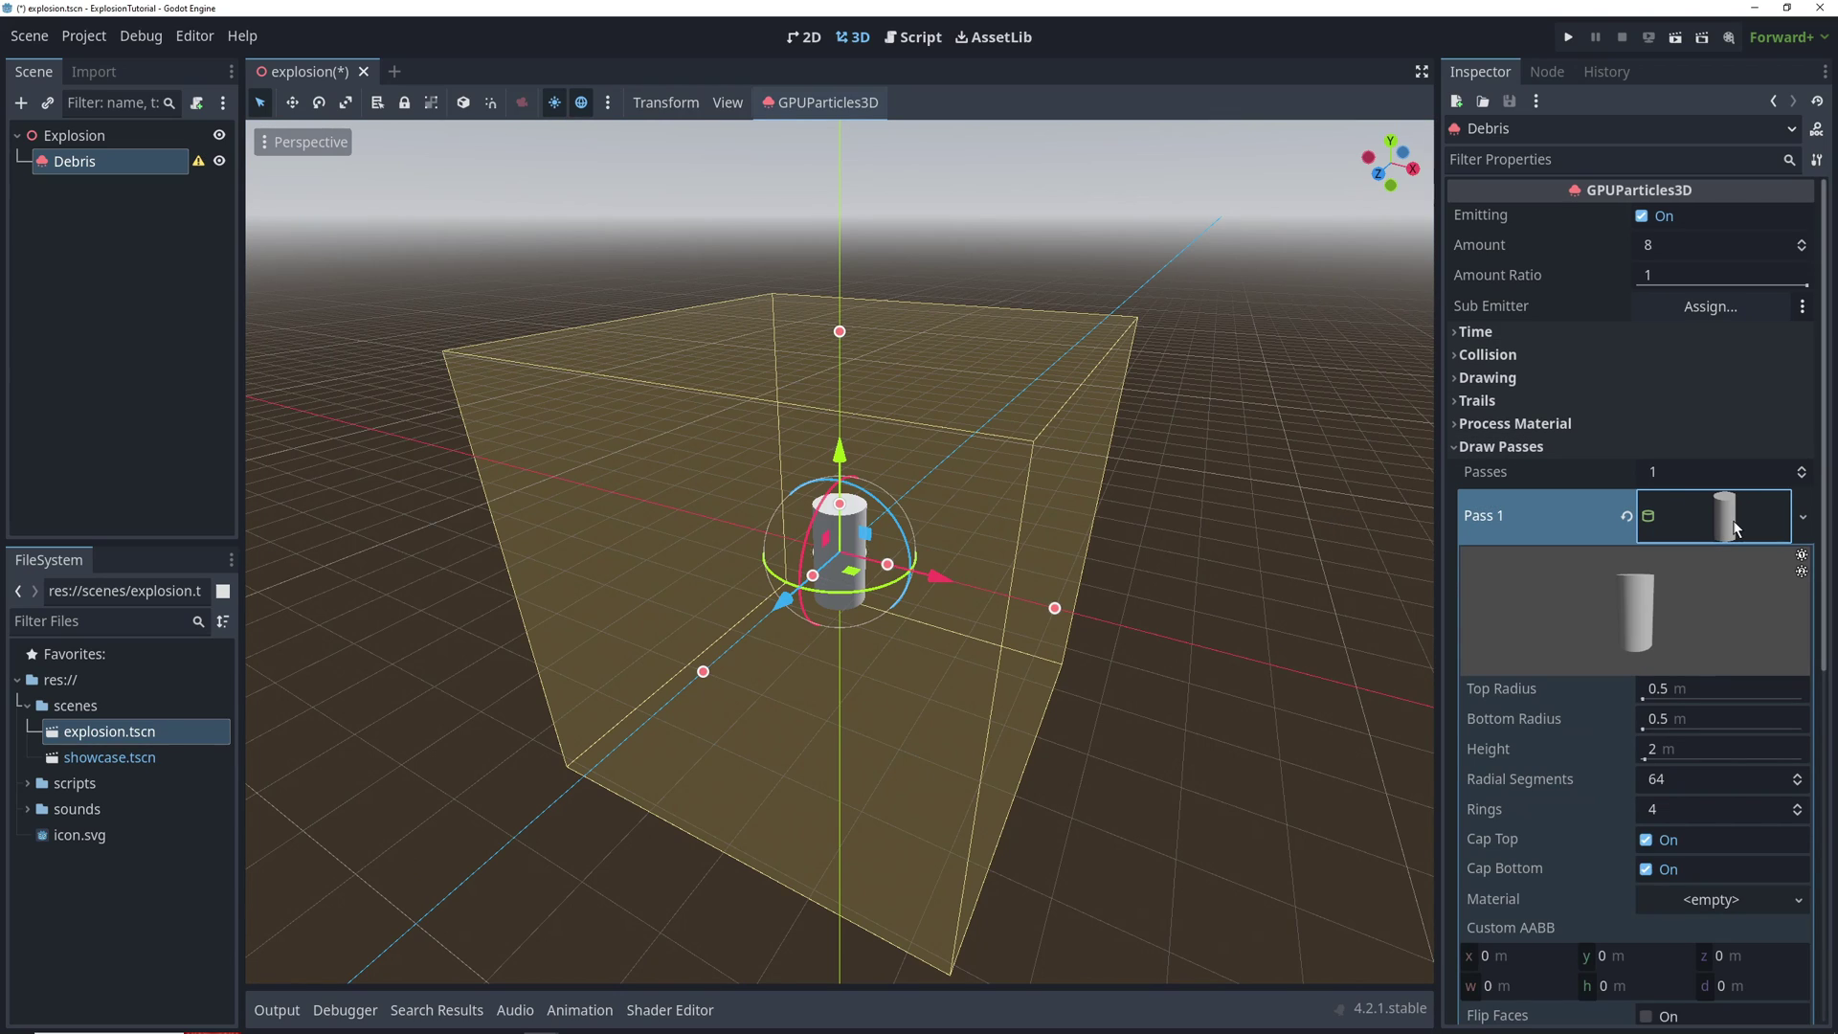
click(1706, 689)
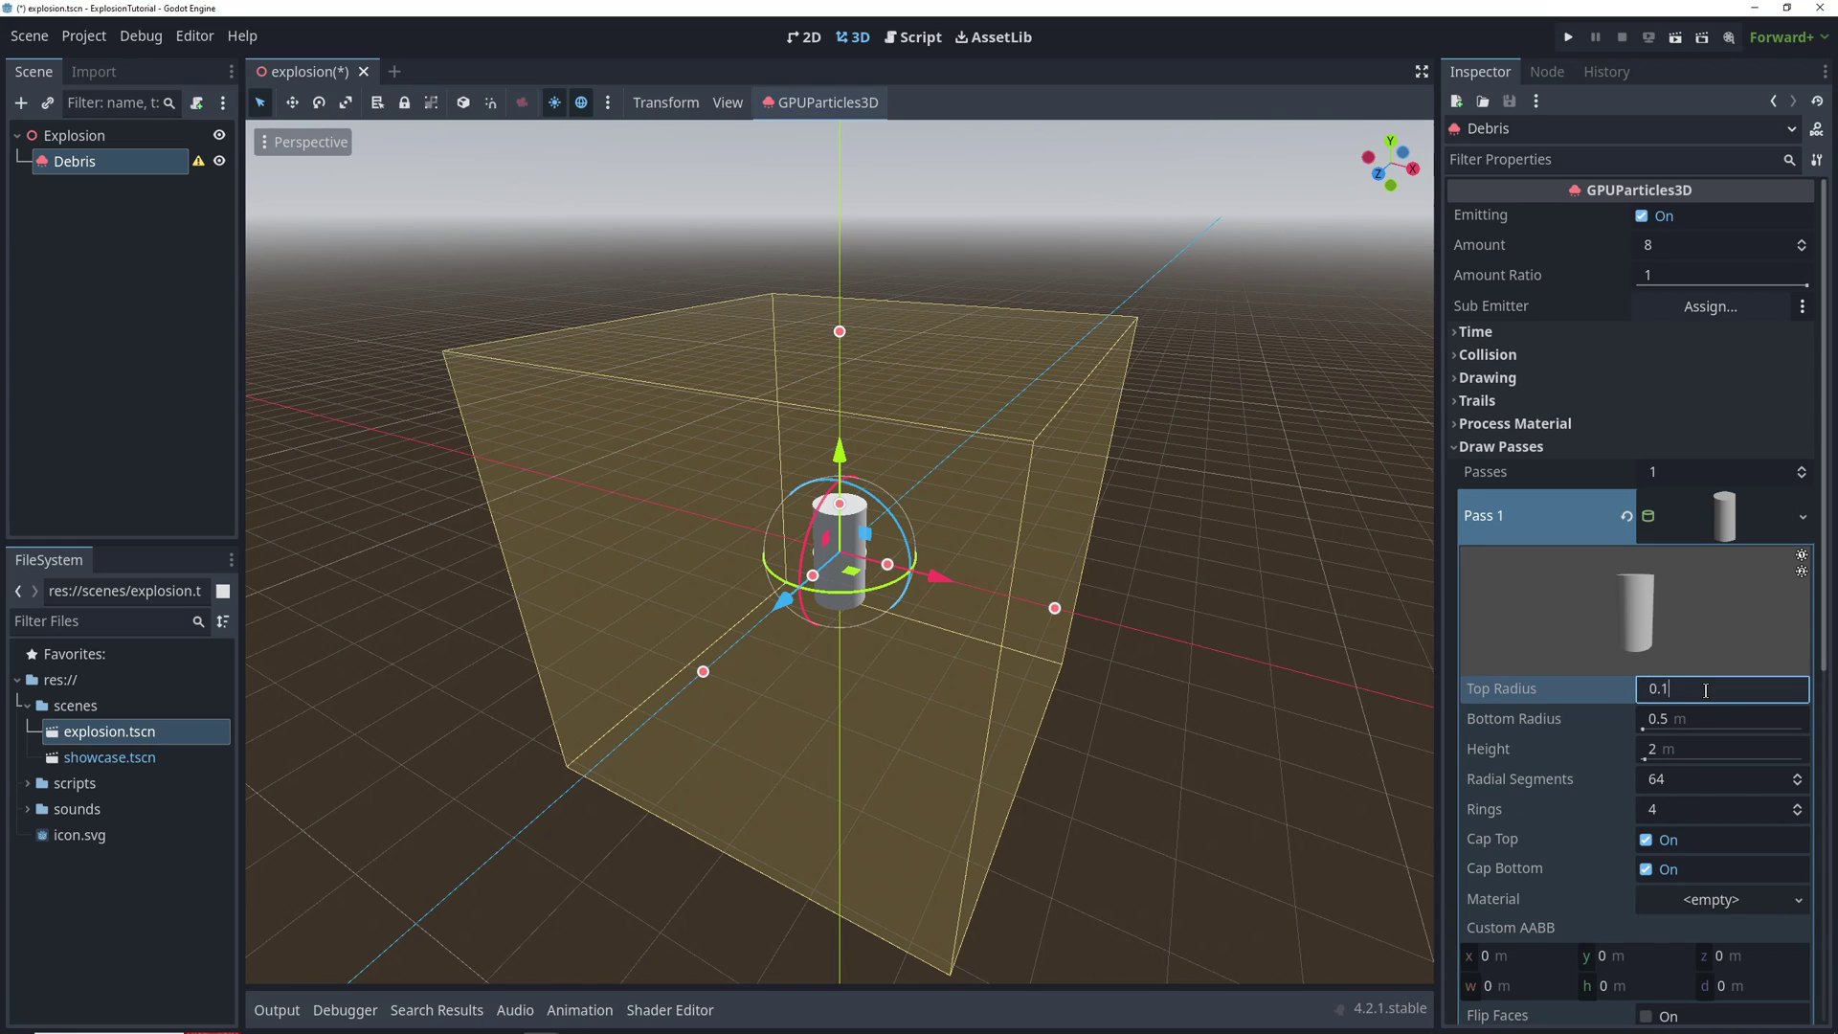
text(0.1)
key(Return)
click(1696, 719)
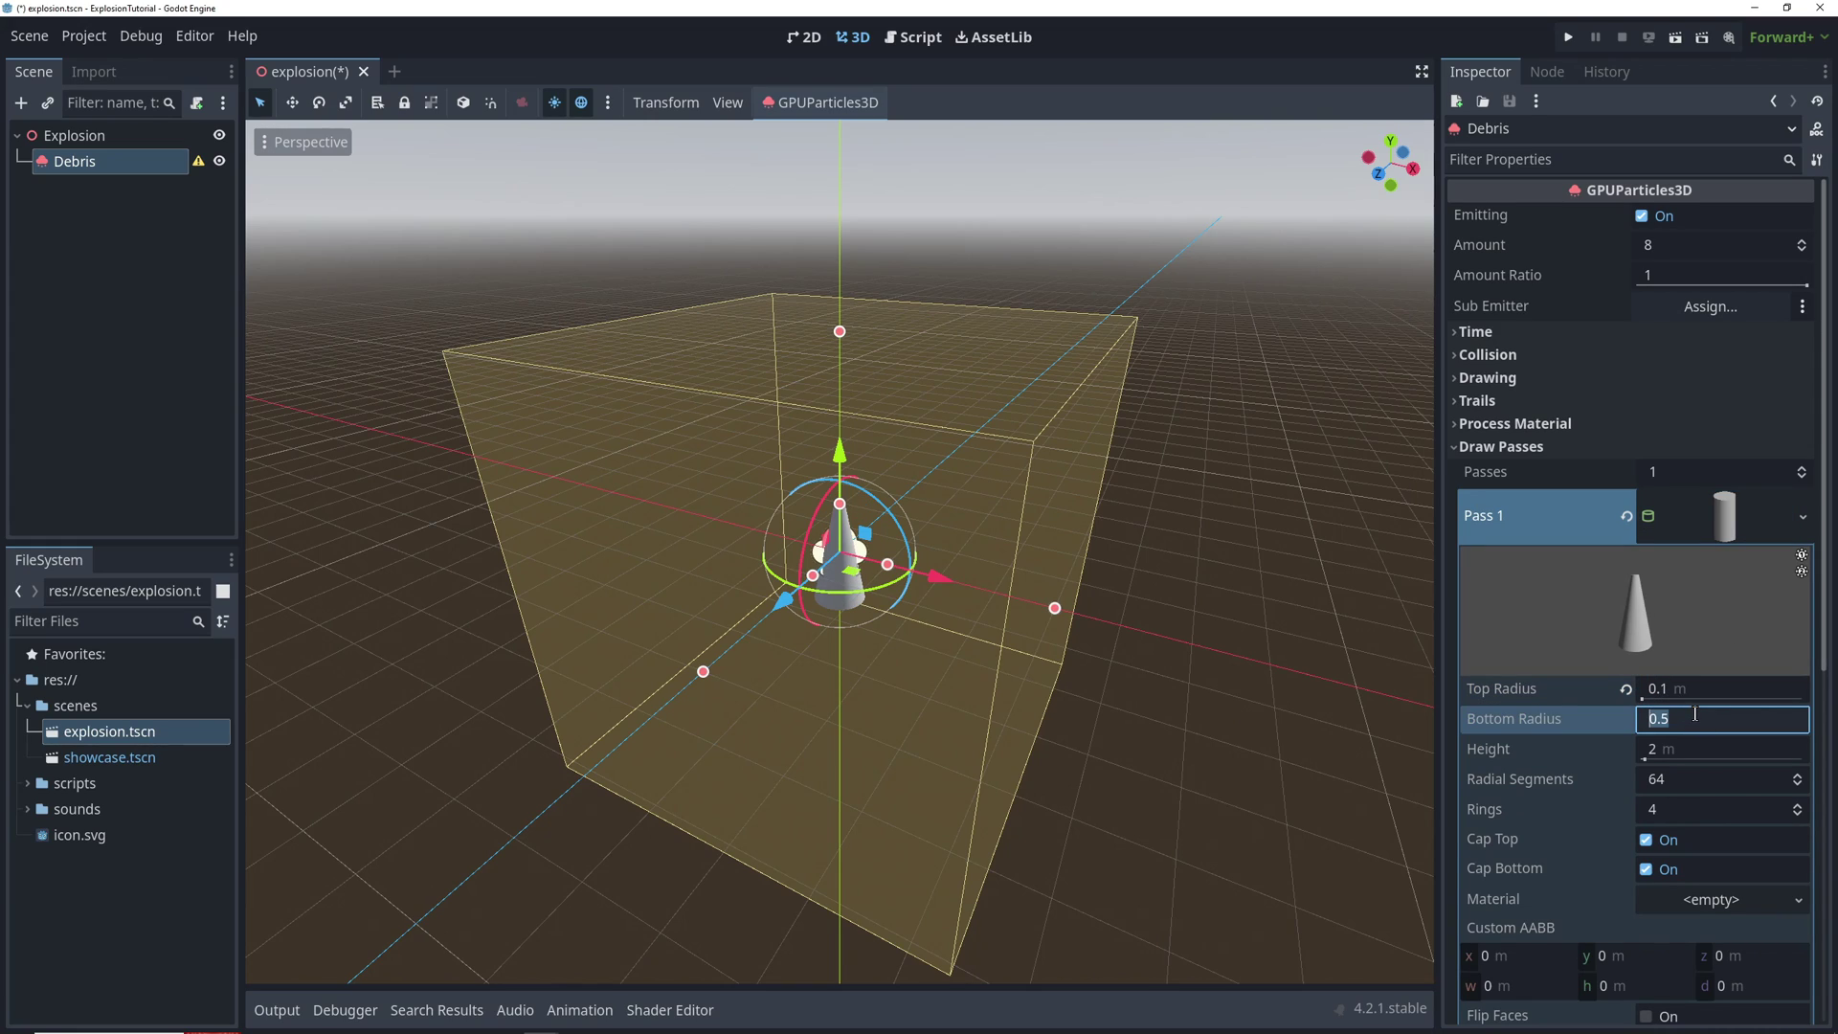
key(Return)
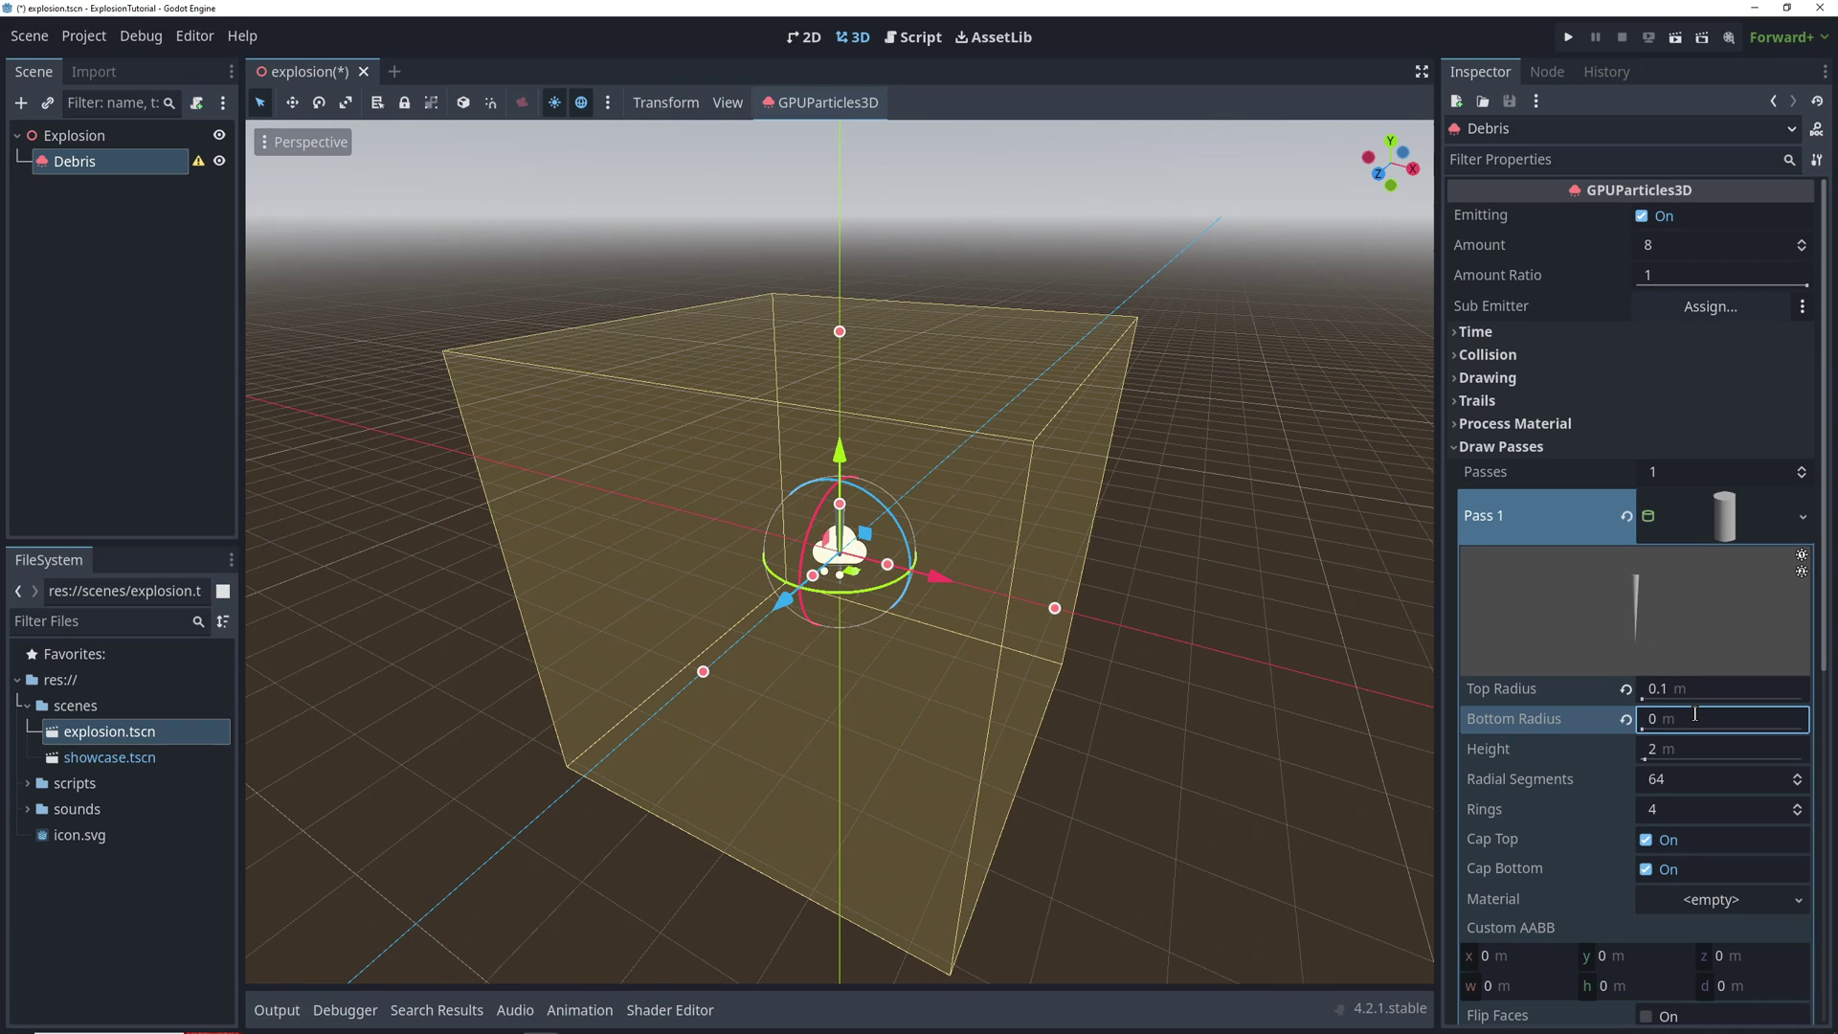
Give the spike mesh a new StandardMaterial3D with orange albedo colour ff6400
click(1711, 899)
click(1704, 904)
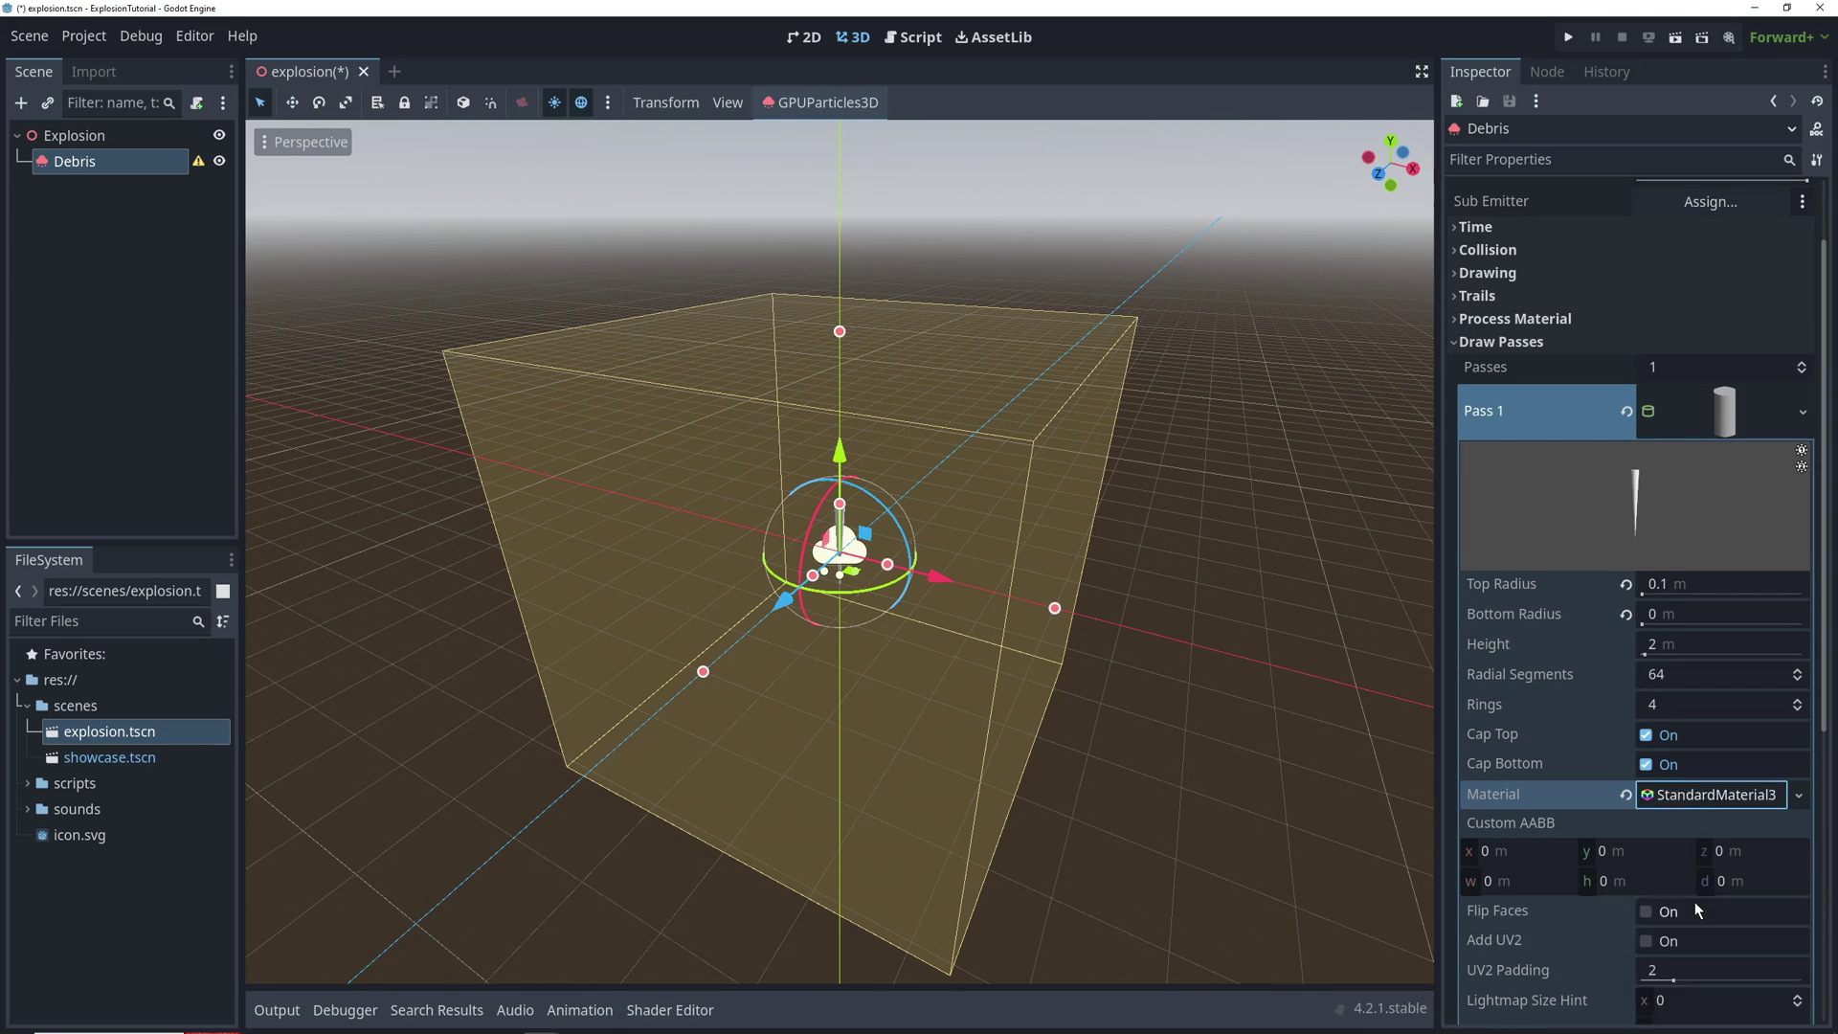
click(1713, 795)
scroll(1727, 807, down, 3)
scroll(1726, 807, down, 4)
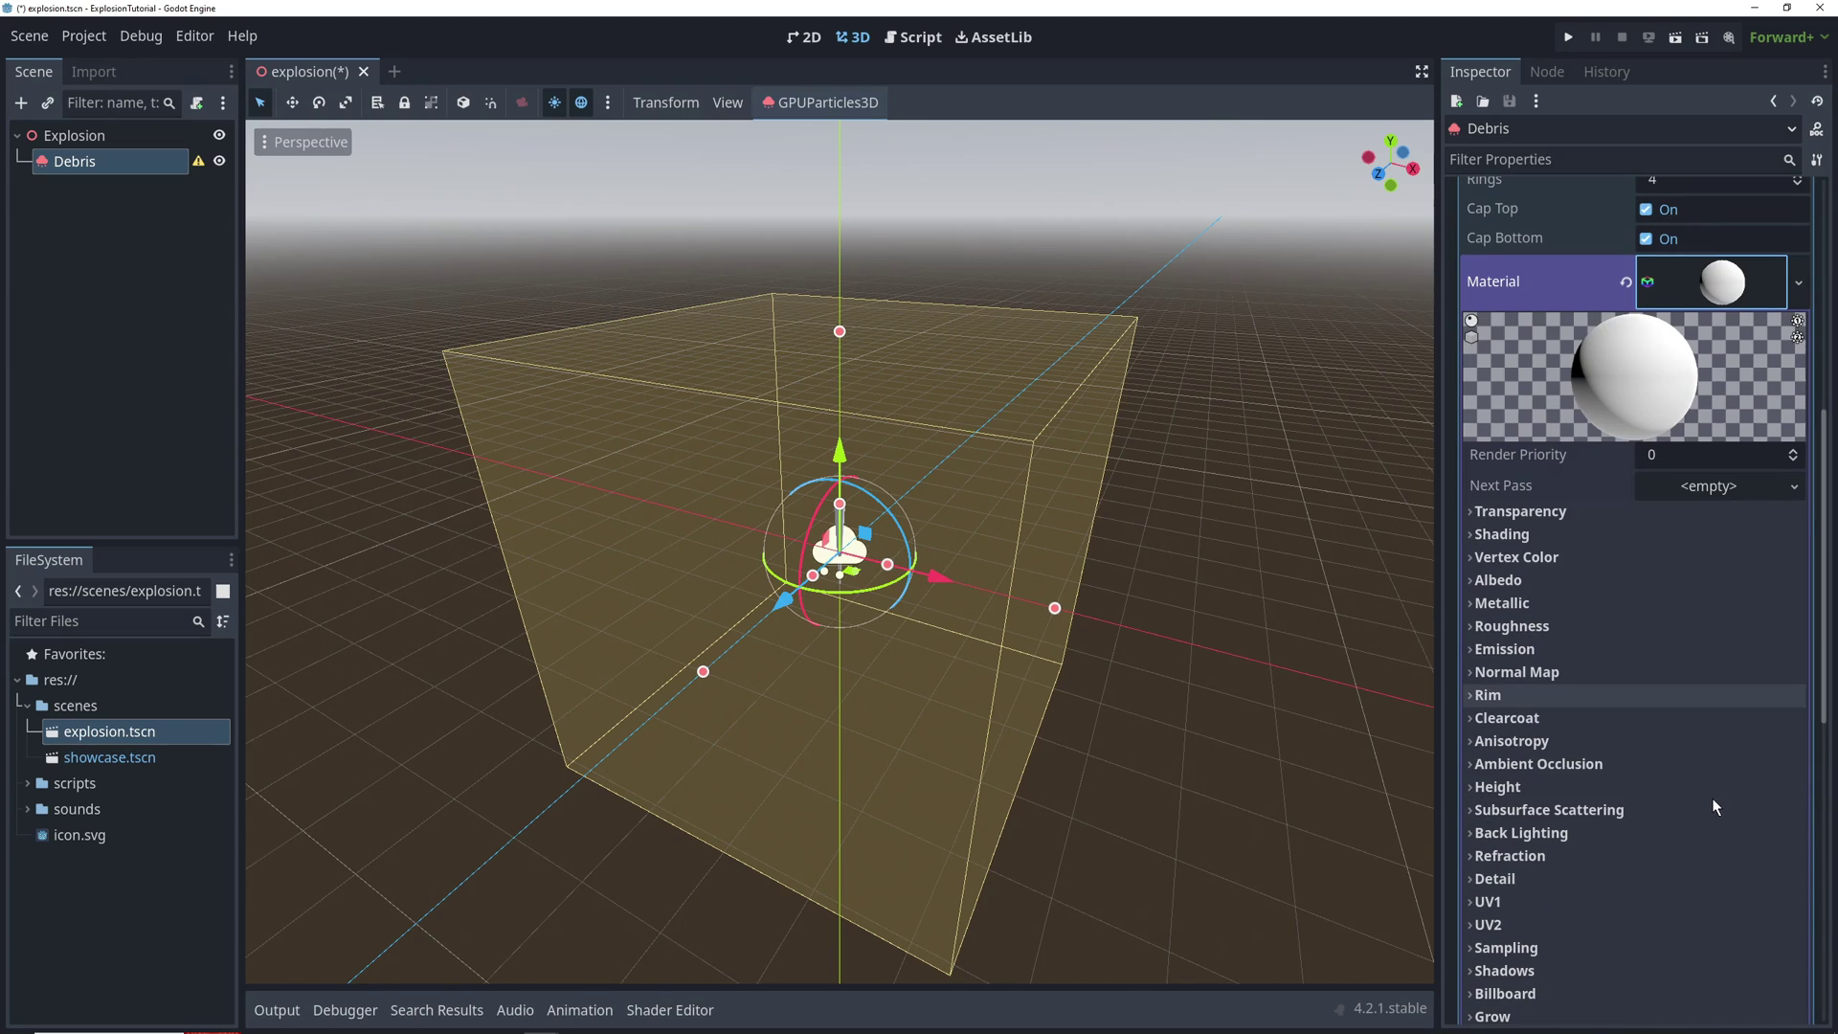
click(1501, 579)
click(1690, 605)
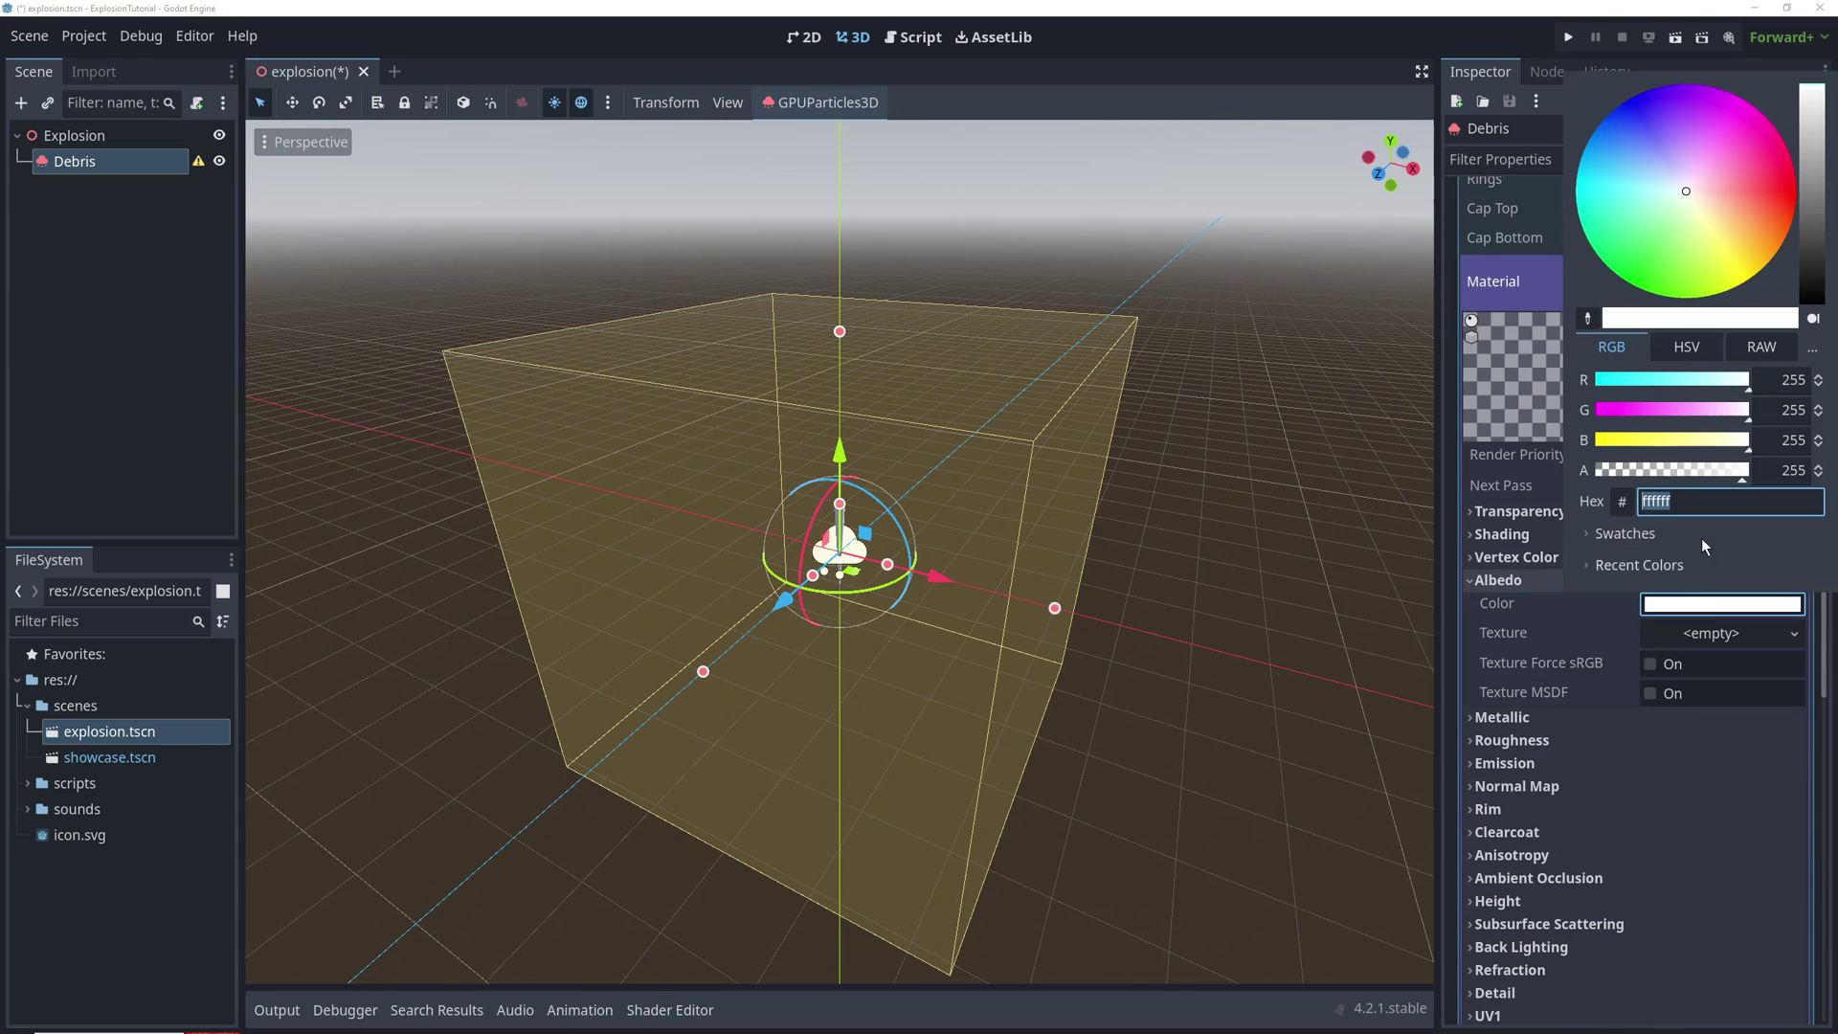
drag(1698, 199, 1801, 238)
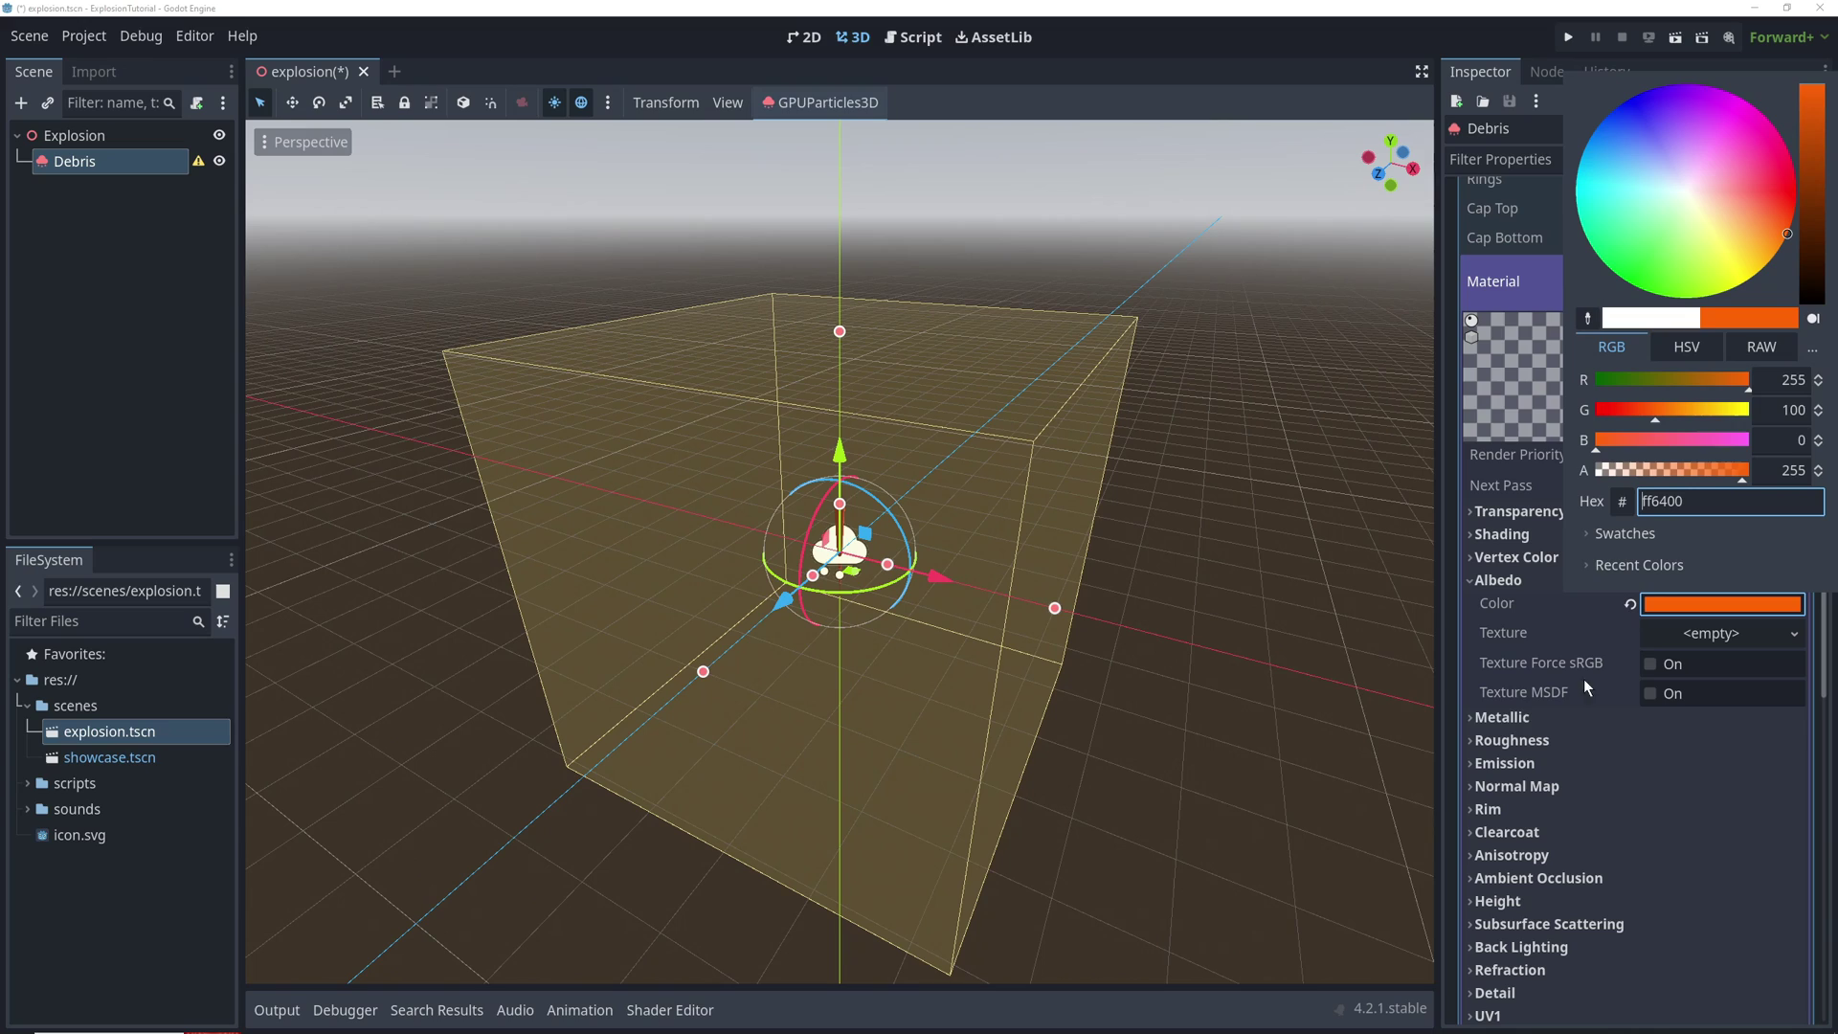
click(1480, 574)
click(1479, 578)
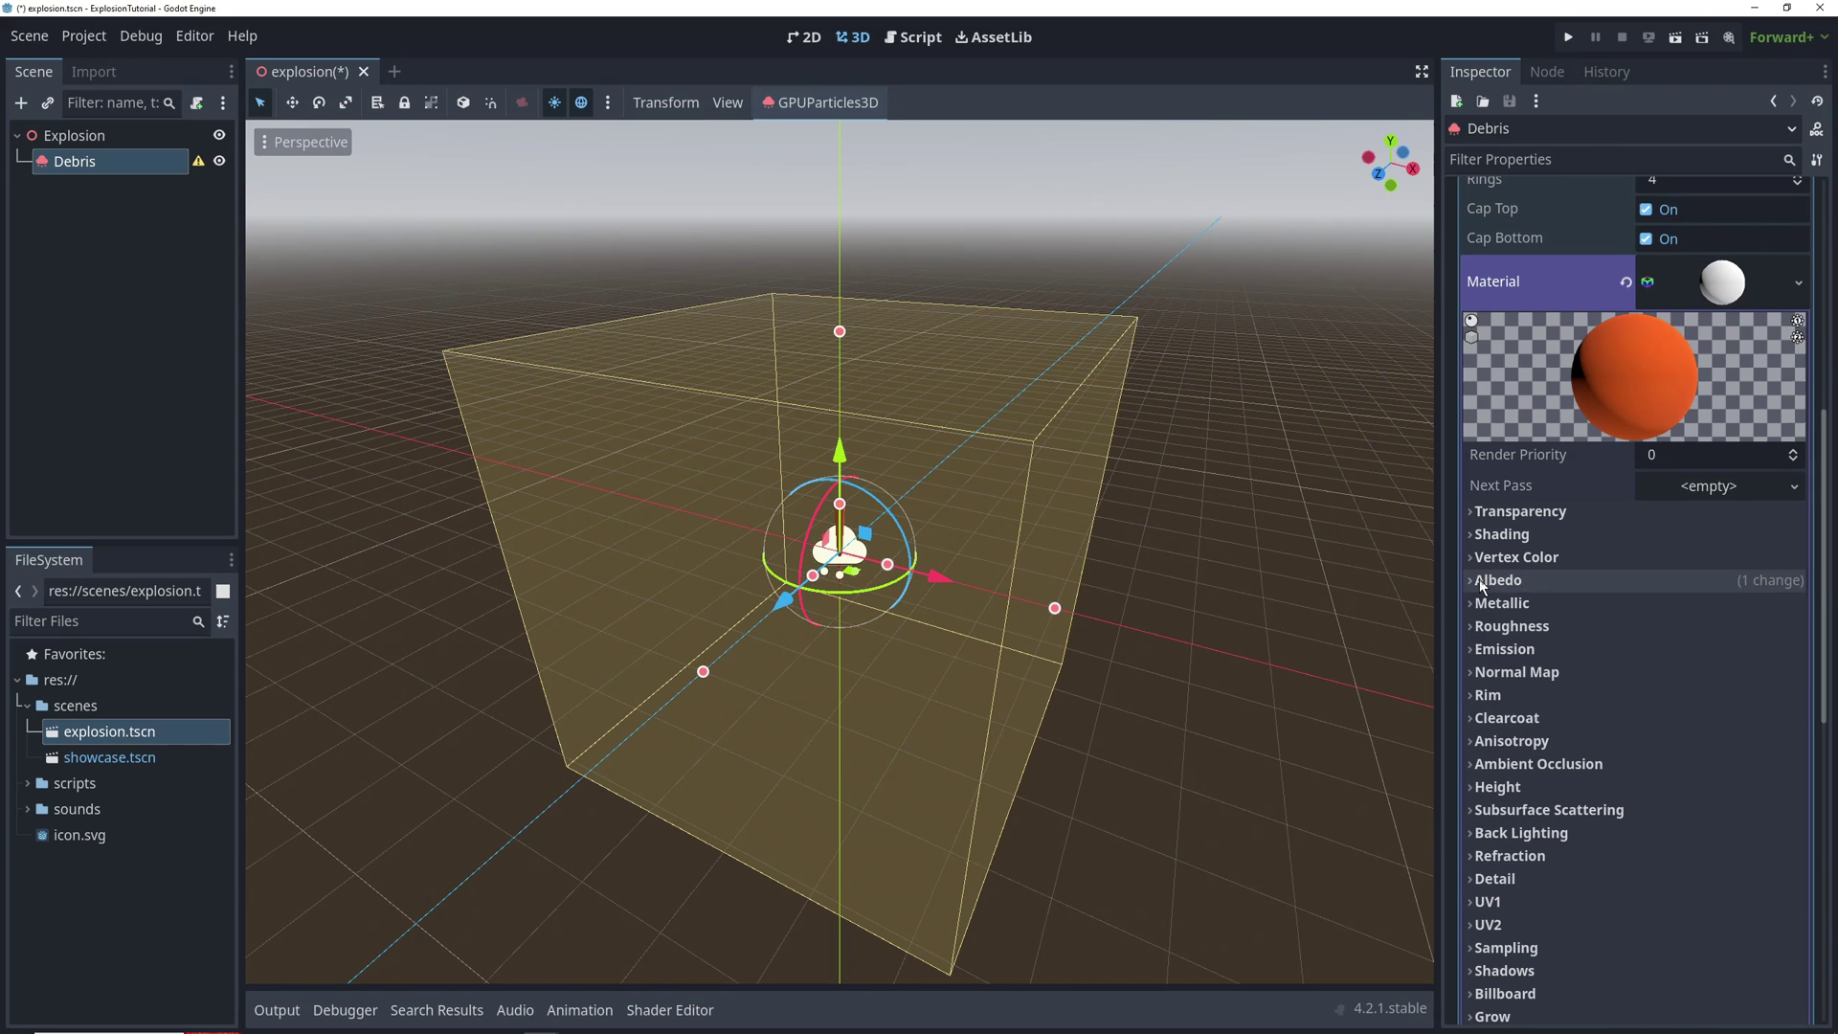
Enable emission on the material in orange with energy multiplier 2
click(1504, 648)
click(1646, 676)
click(1666, 596)
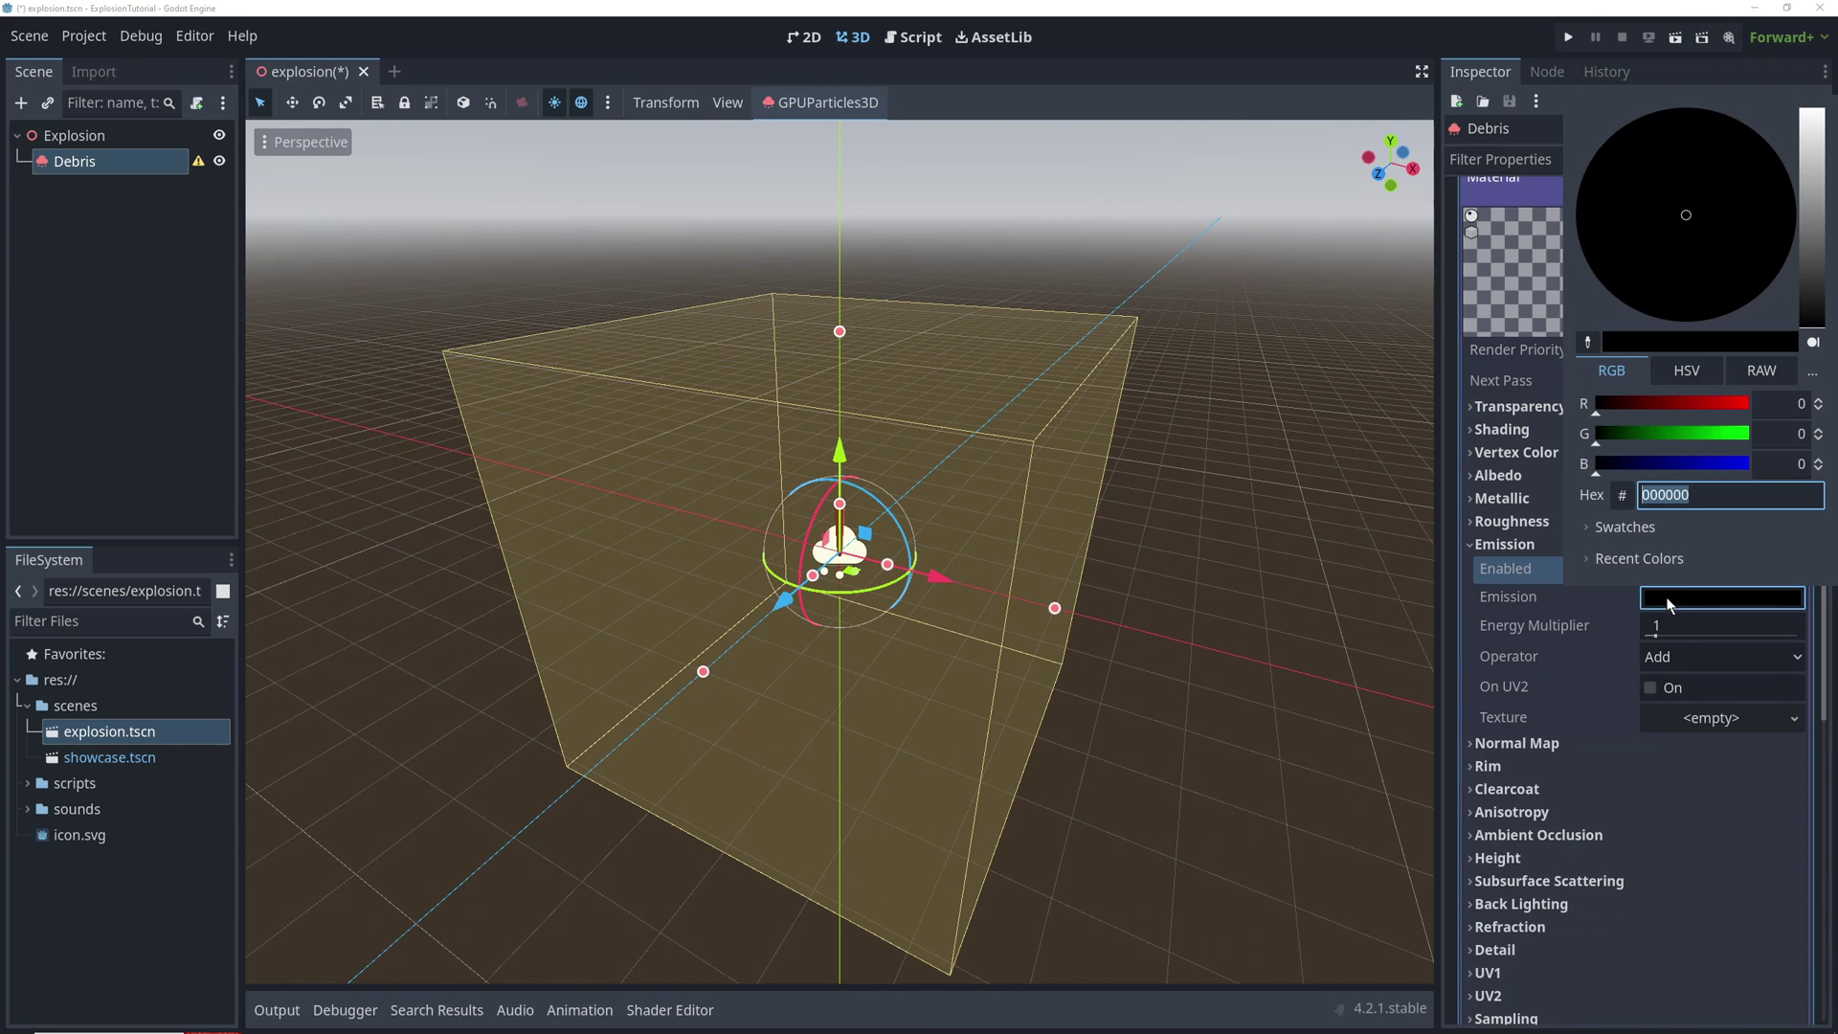
drag(1790, 237, 1800, 272)
click(1698, 623)
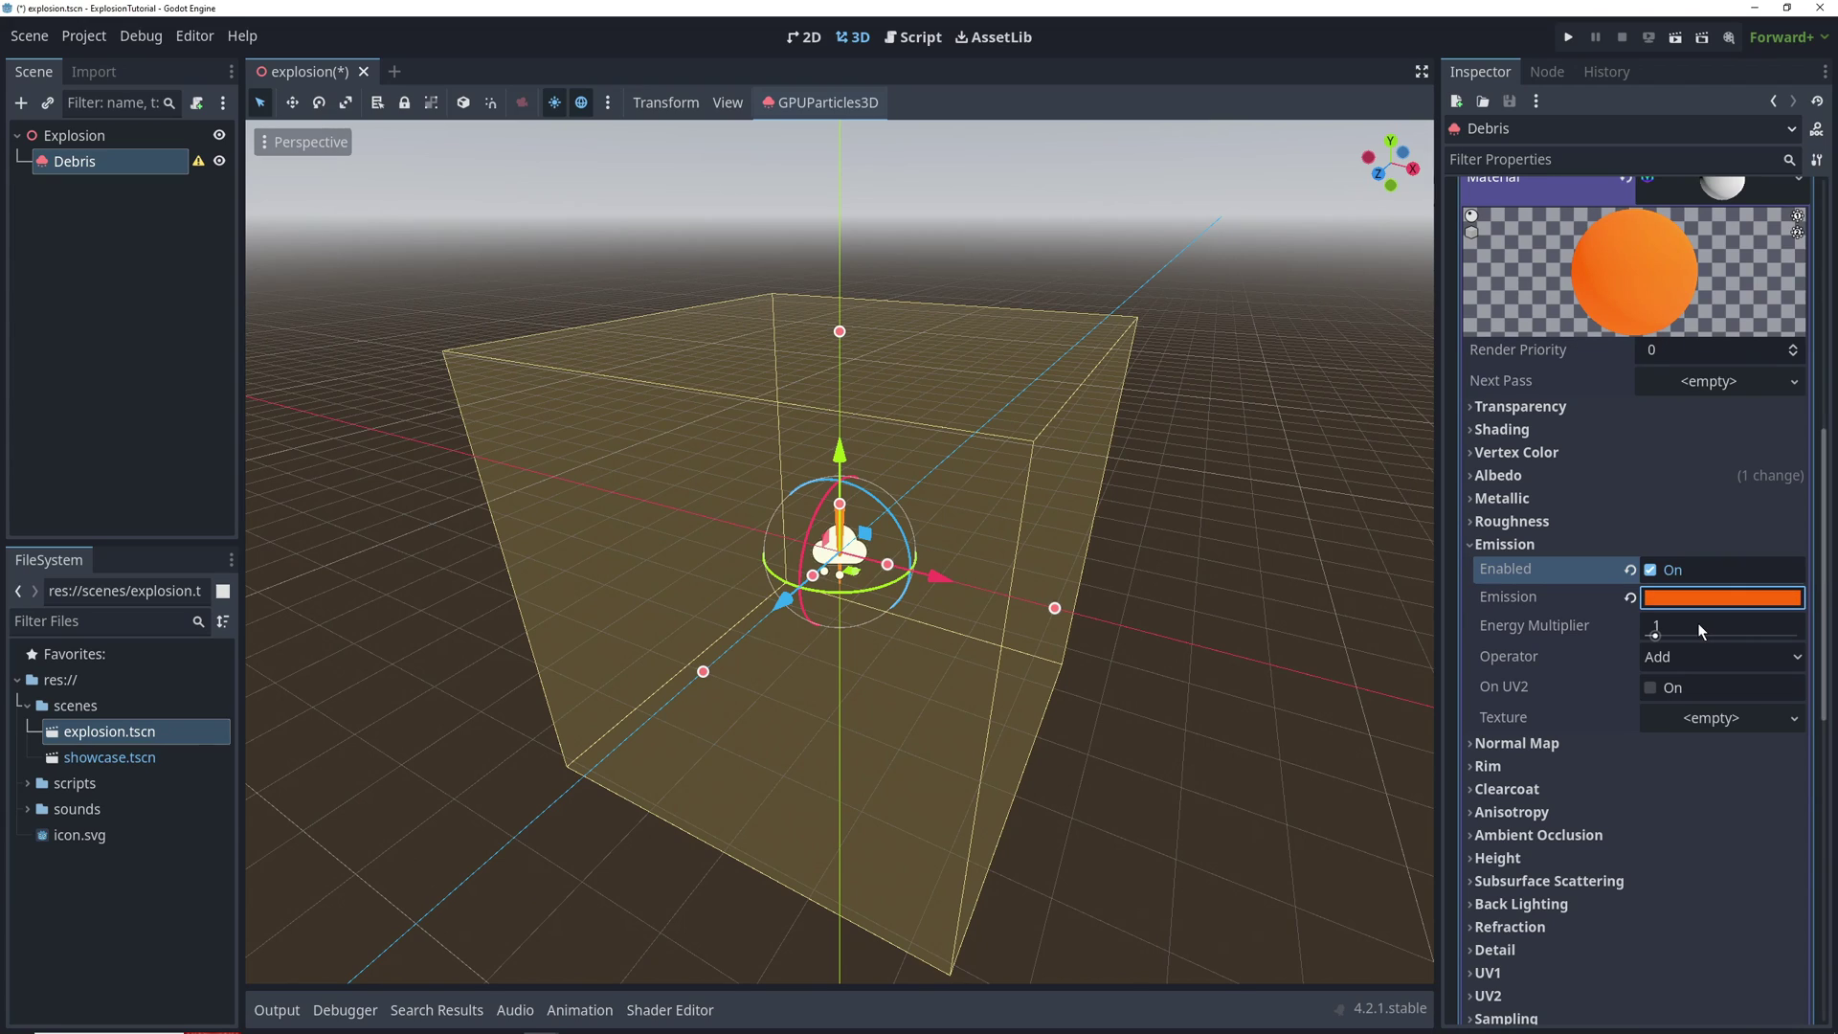
click(1698, 623)
text(2)
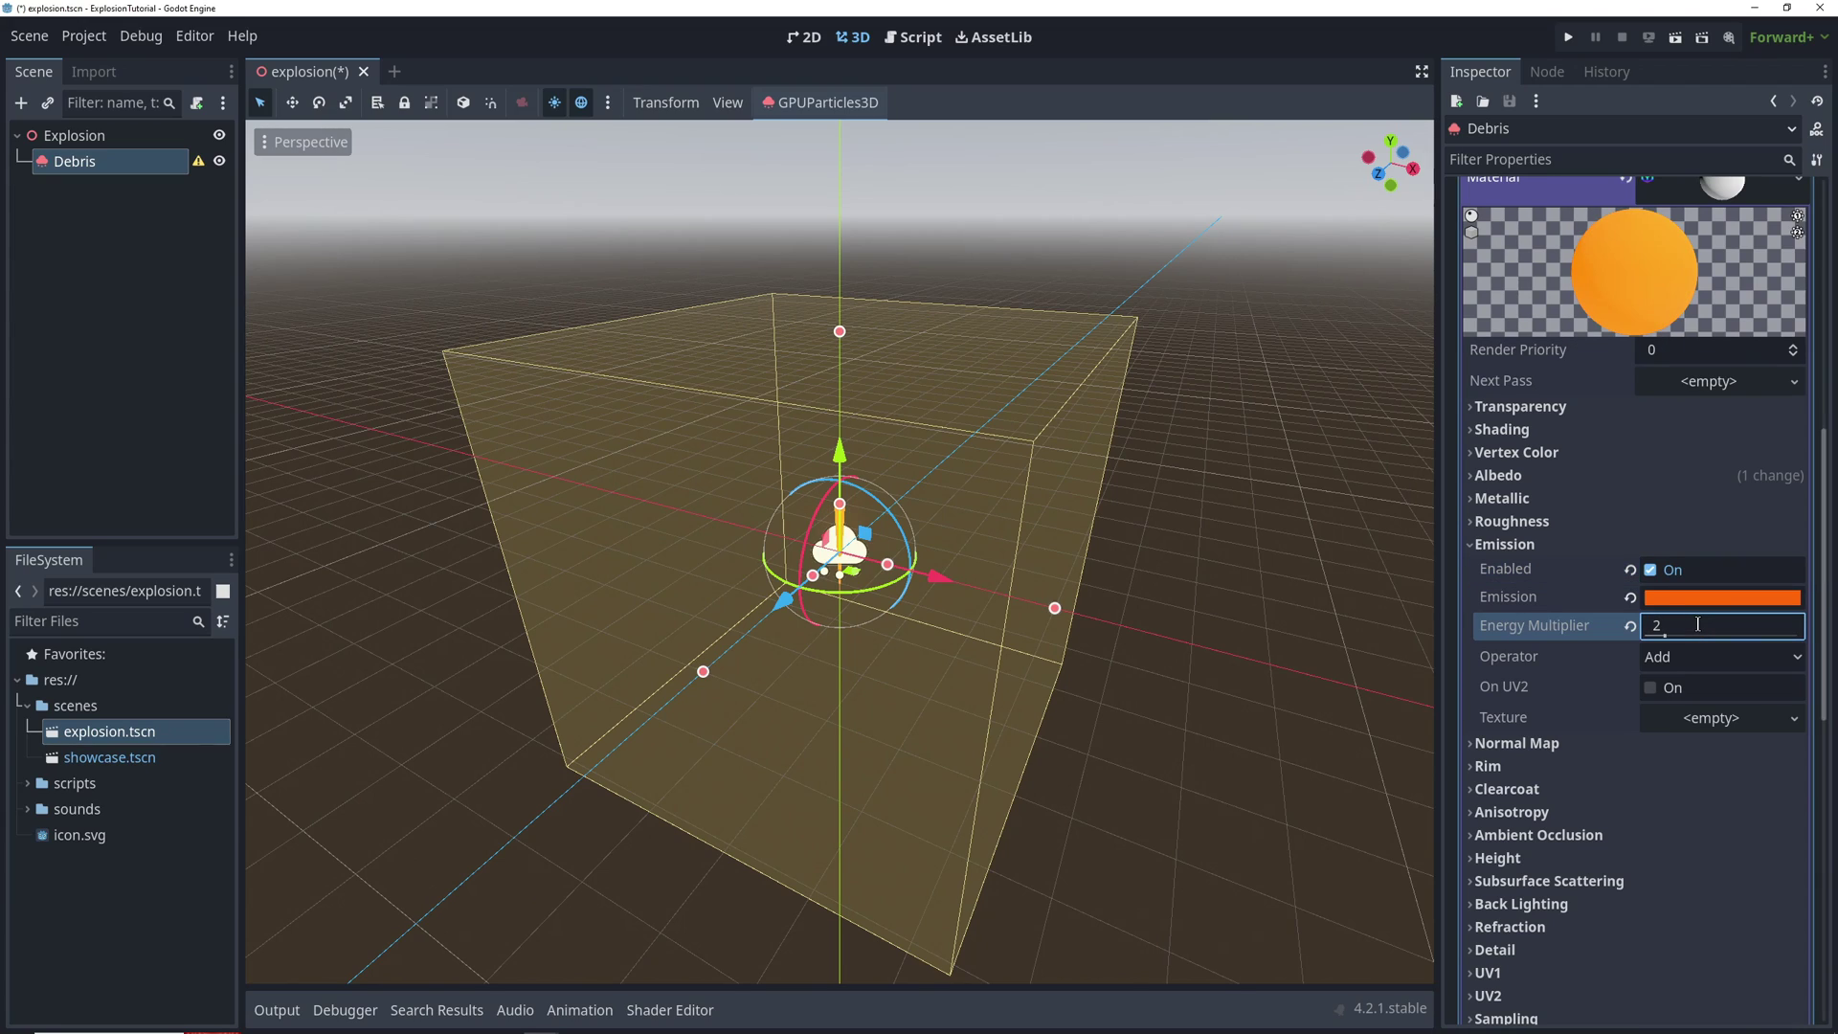
scroll(1698, 625, up, 8)
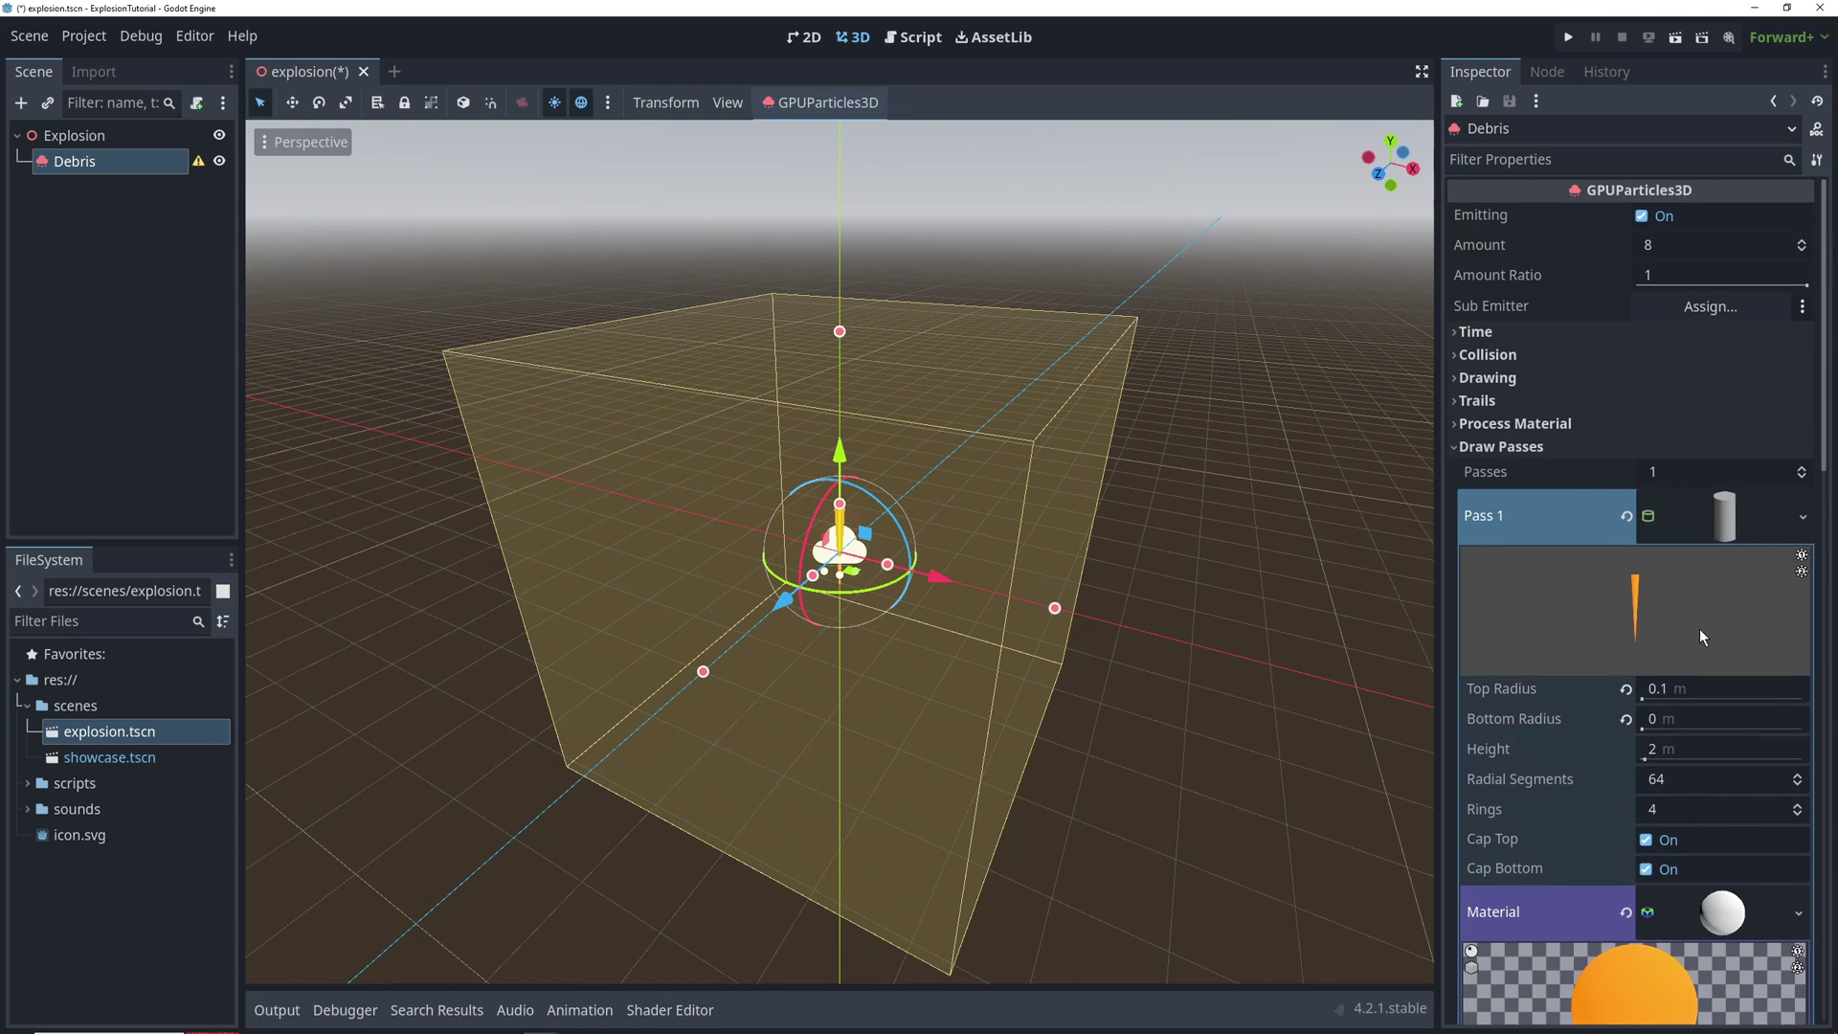
Set Debris Amount to 24, Lifetime 0.5, Explosiveness 1 and Fixed FPS 60
click(1489, 447)
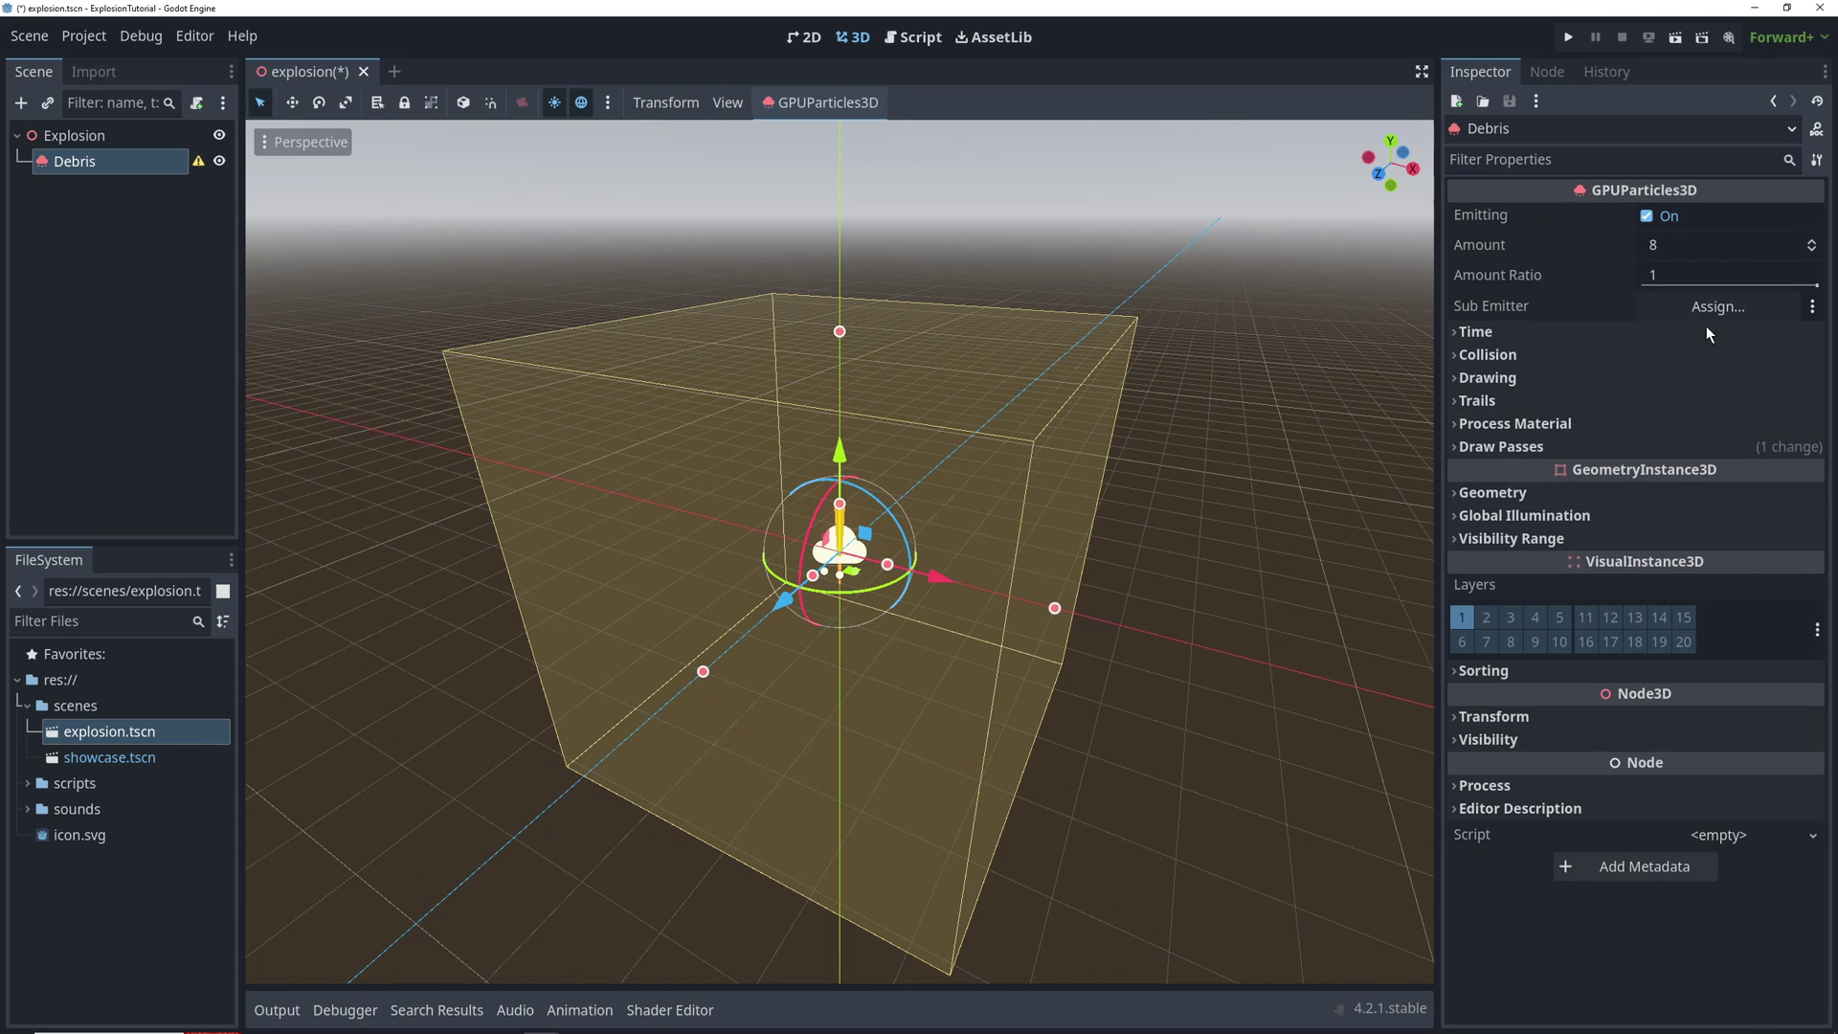
click(1693, 247)
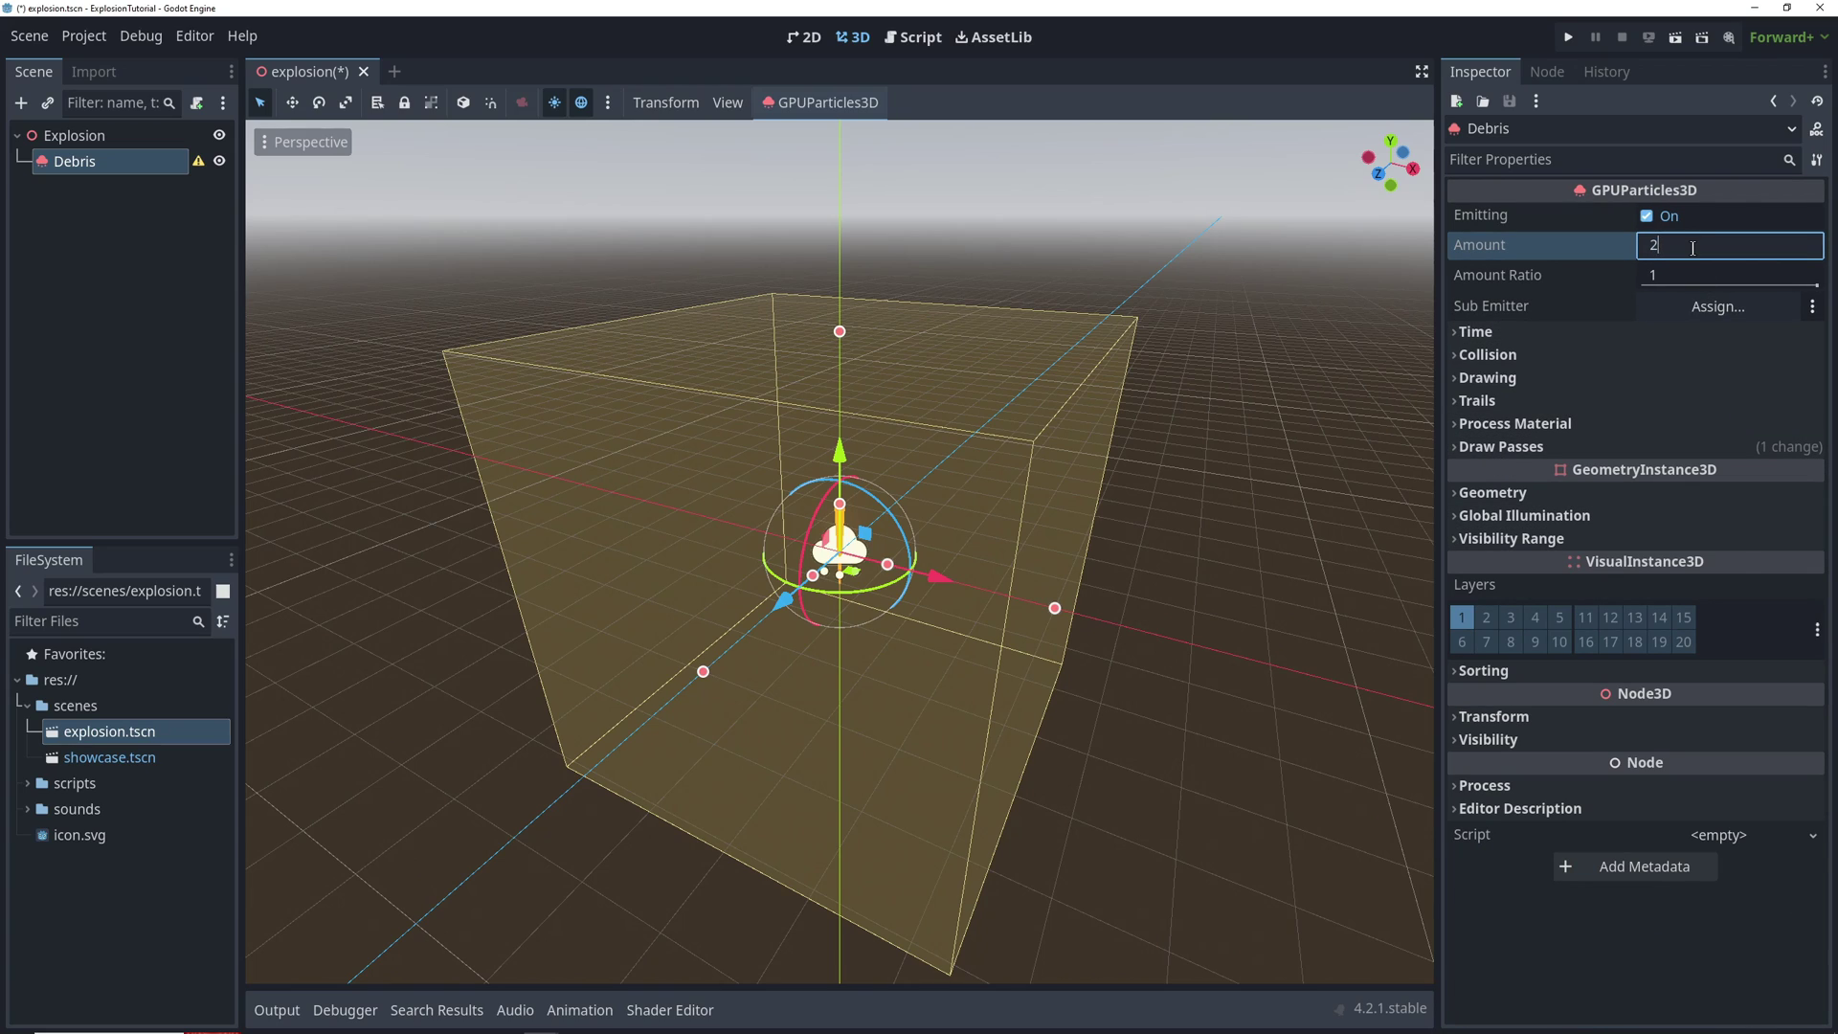
key(Return)
click(1489, 330)
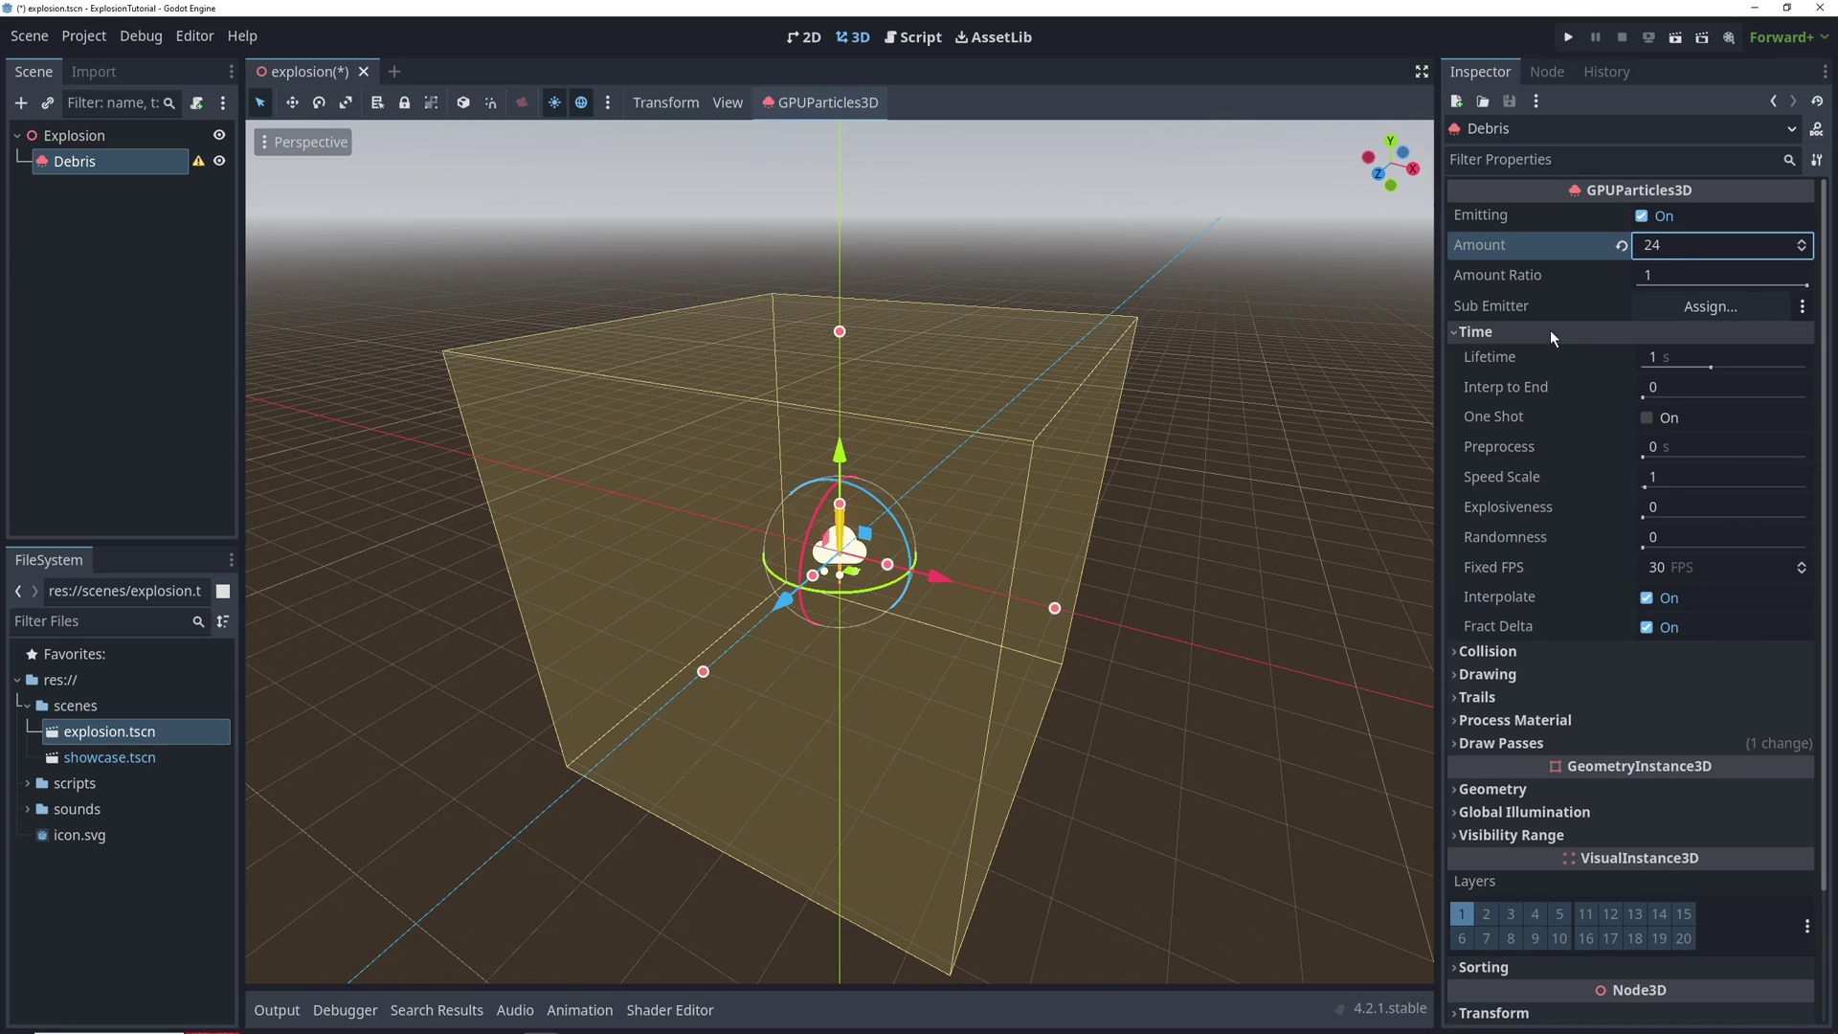
click(1695, 354)
text(0.5)
key(Return)
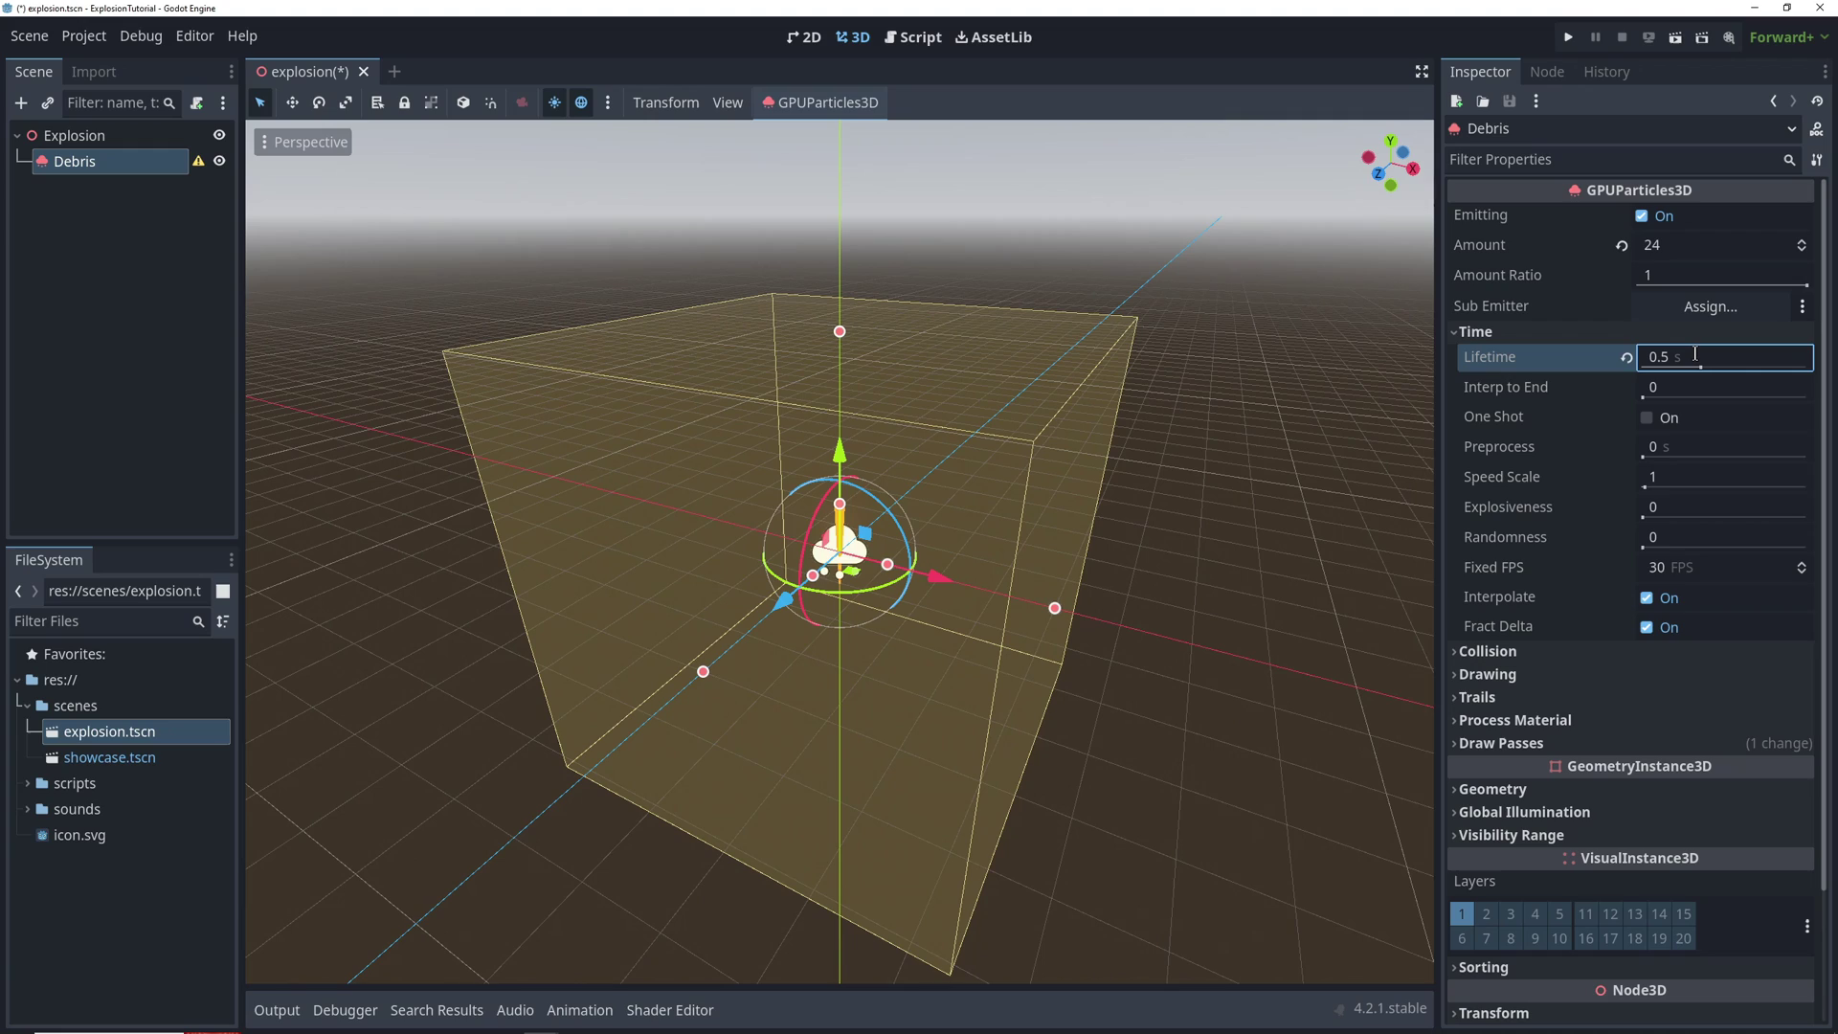
click(1670, 505)
text(1)
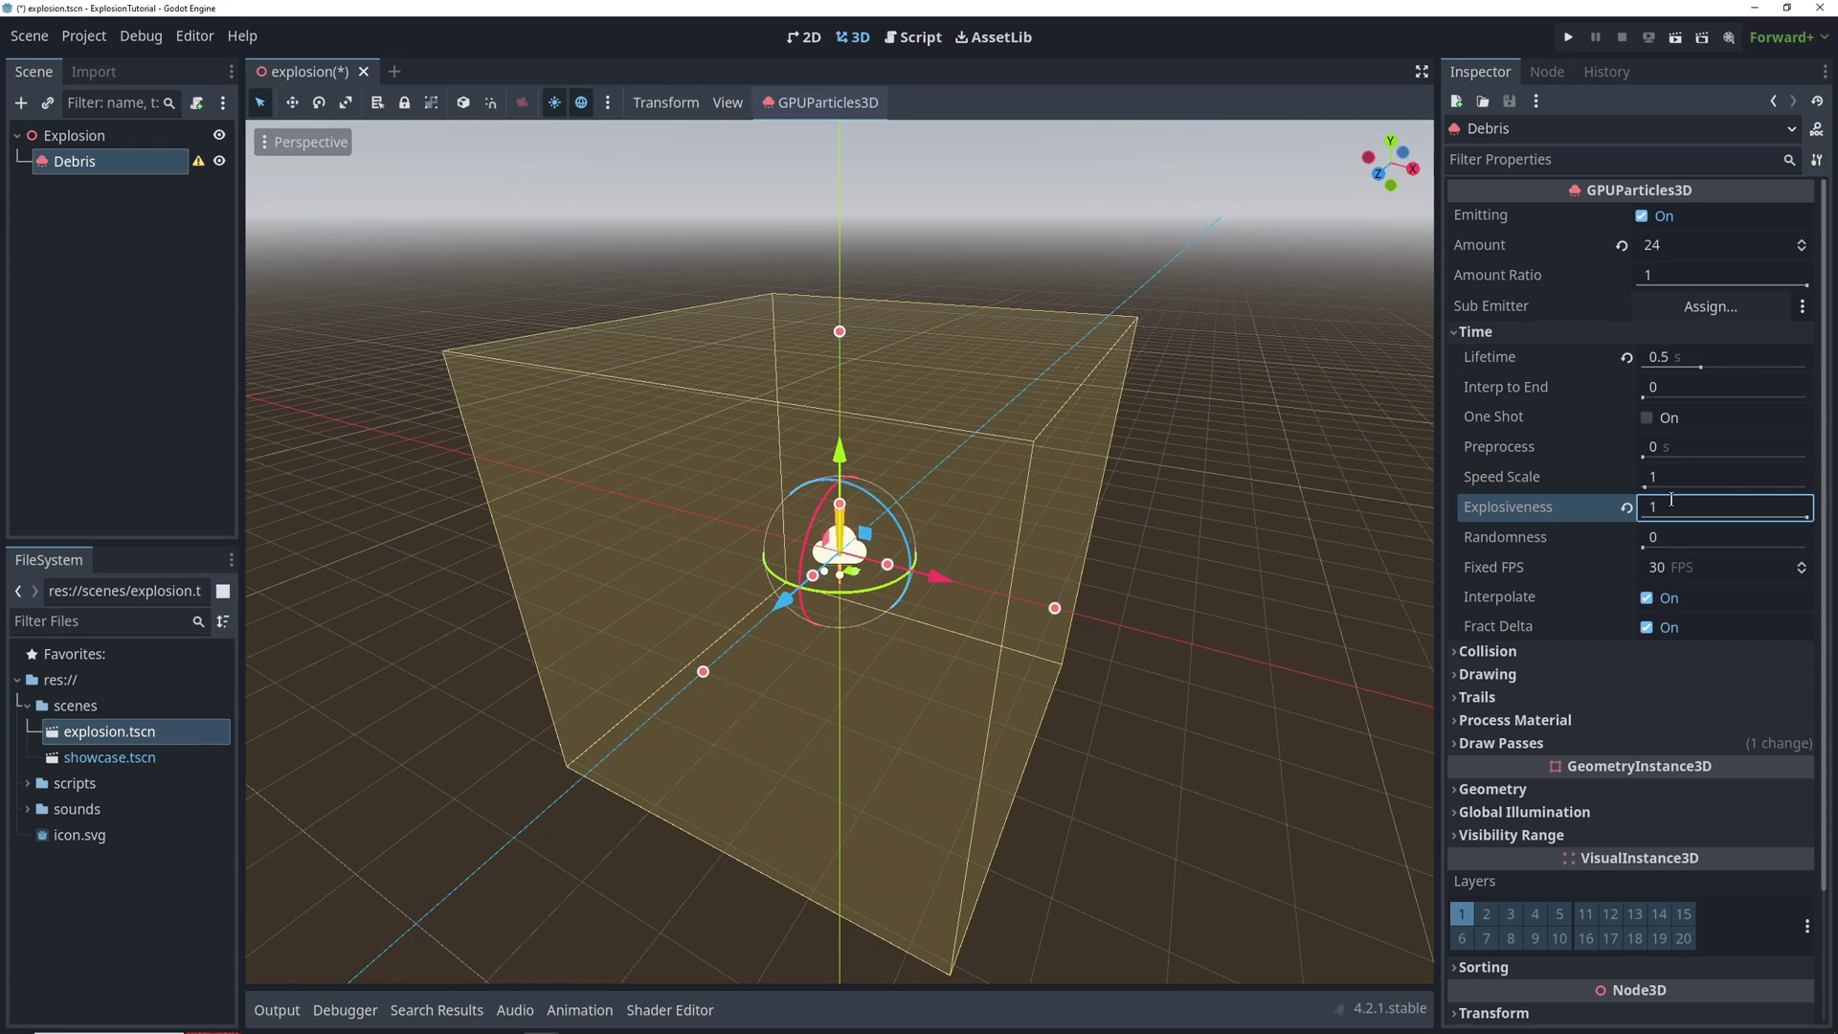
click(1690, 566)
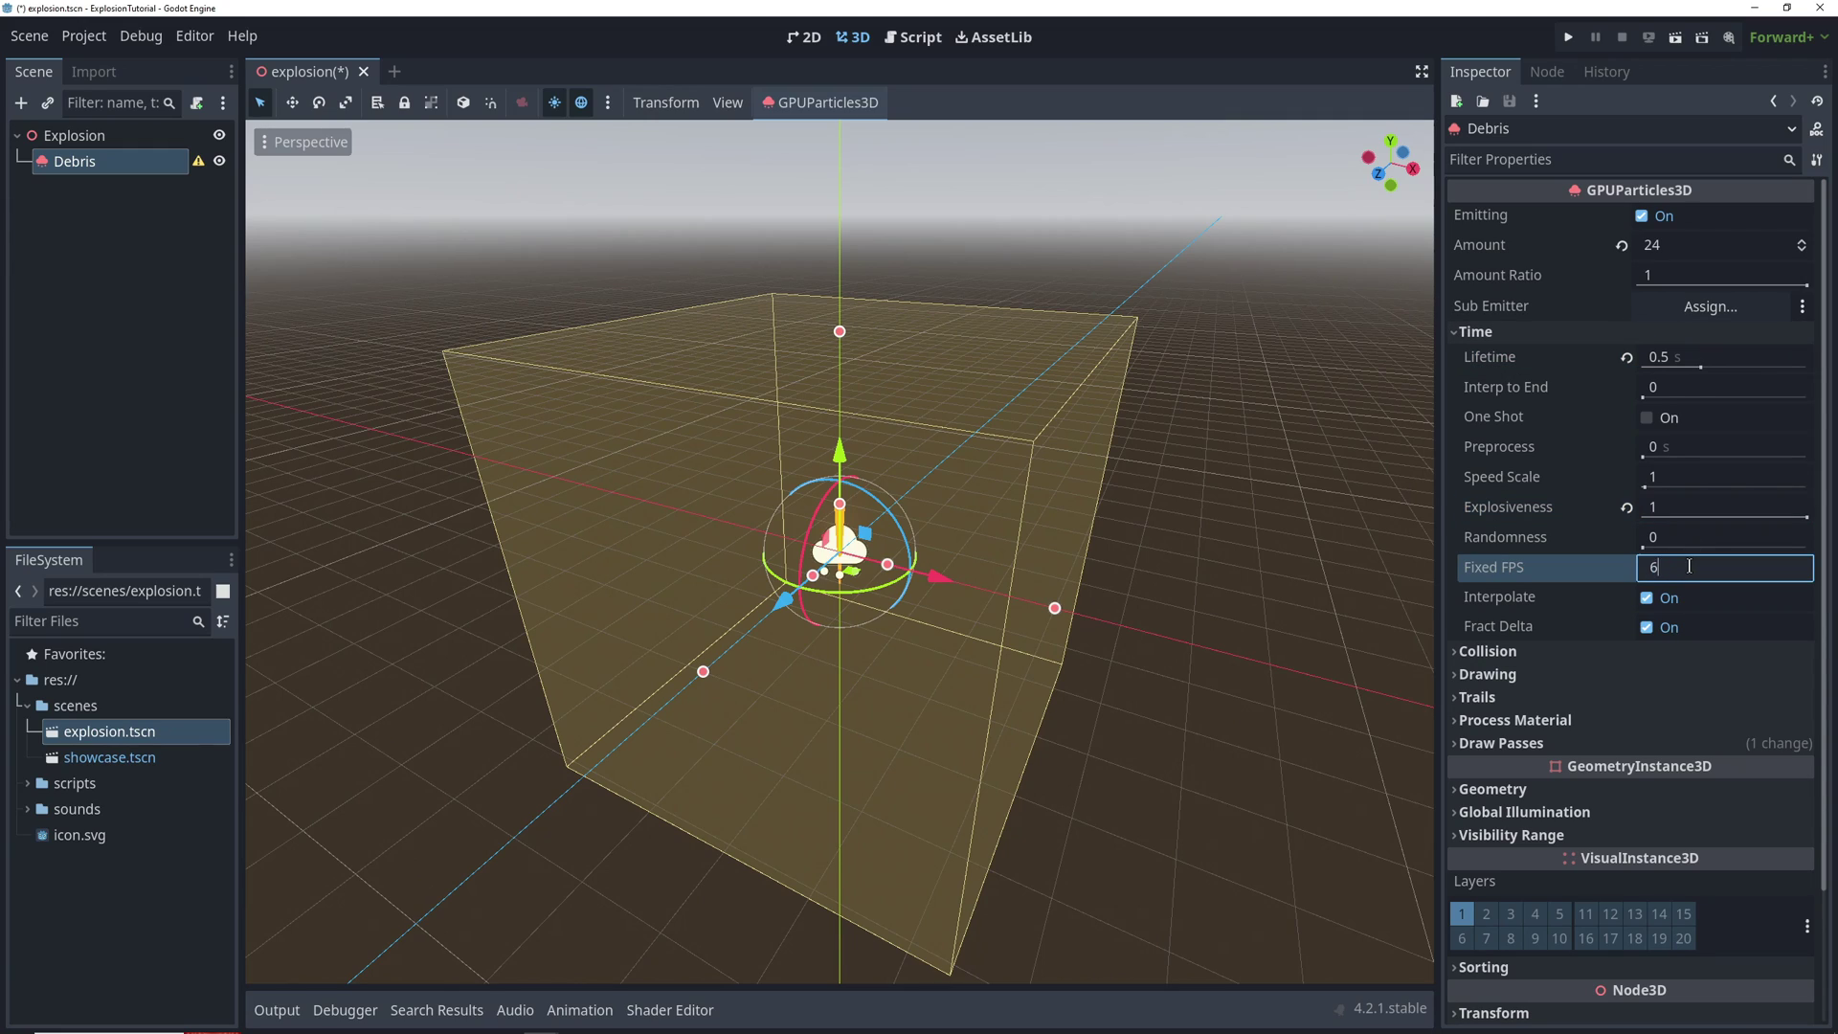
click(1481, 337)
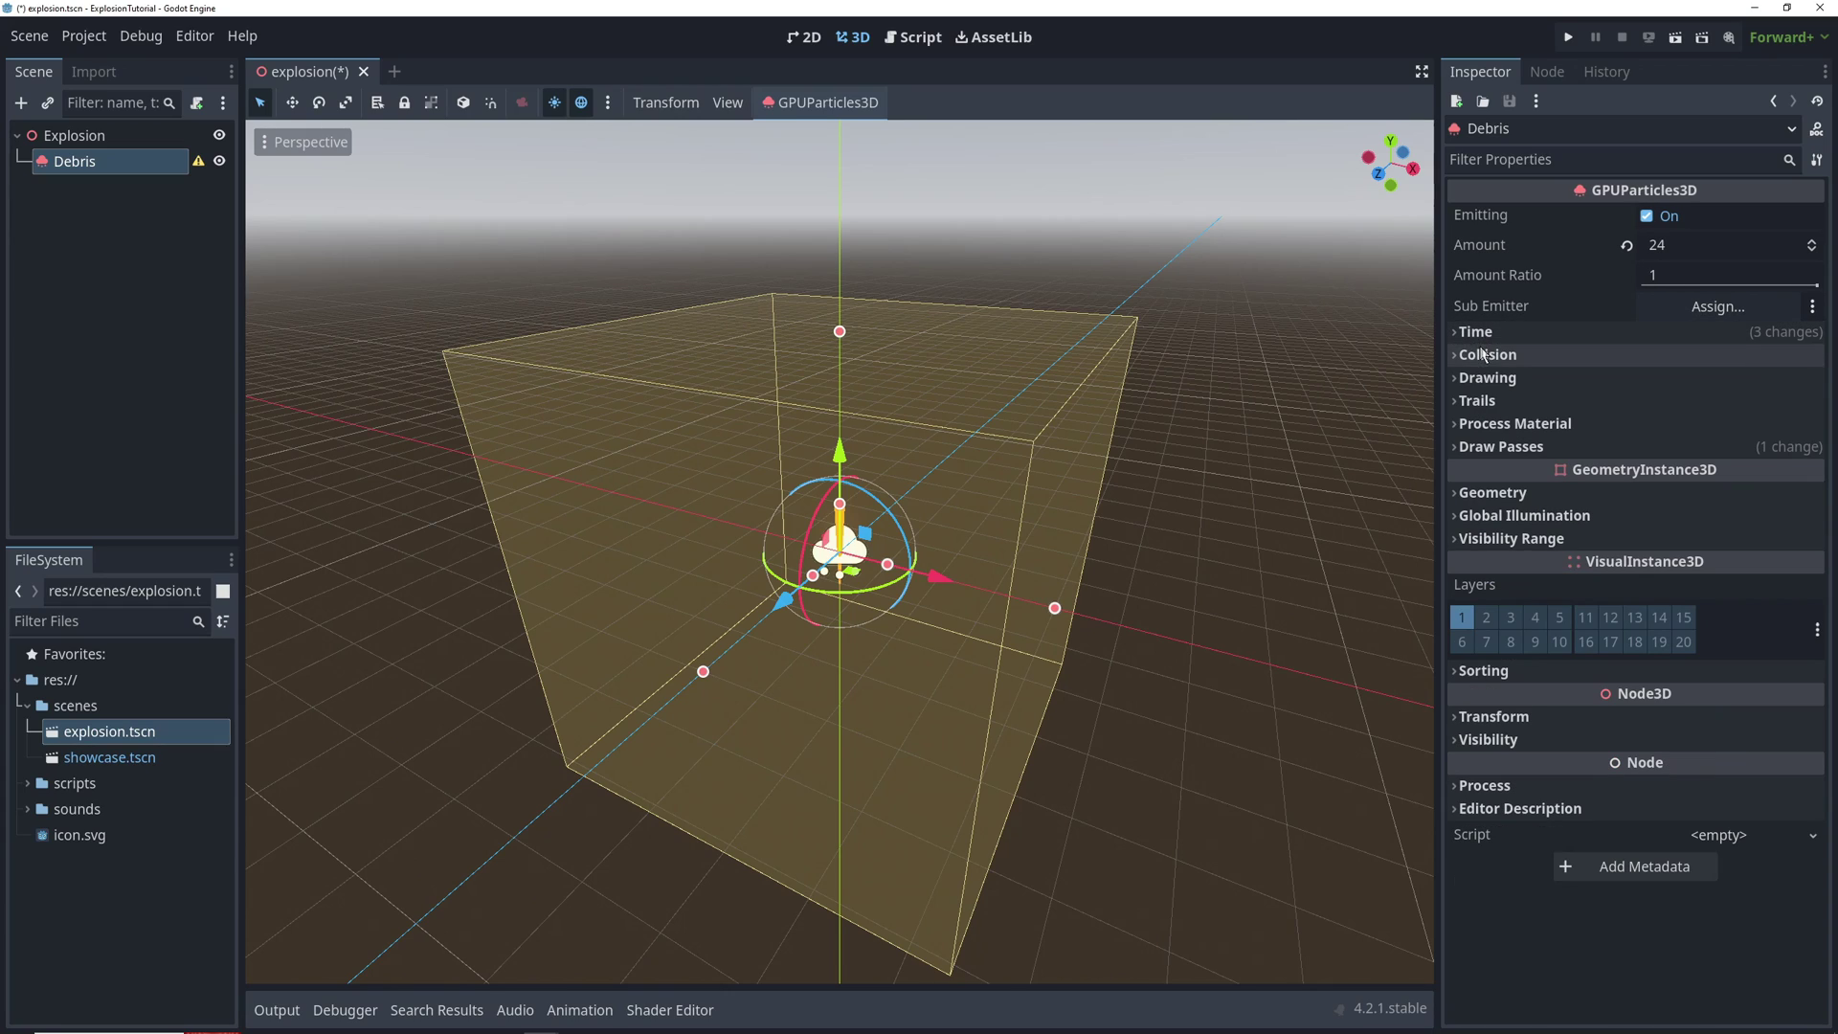
Create a new ParticleProcessMaterial for Debris and set its velocity Spread to 180
click(1627, 424)
click(1719, 452)
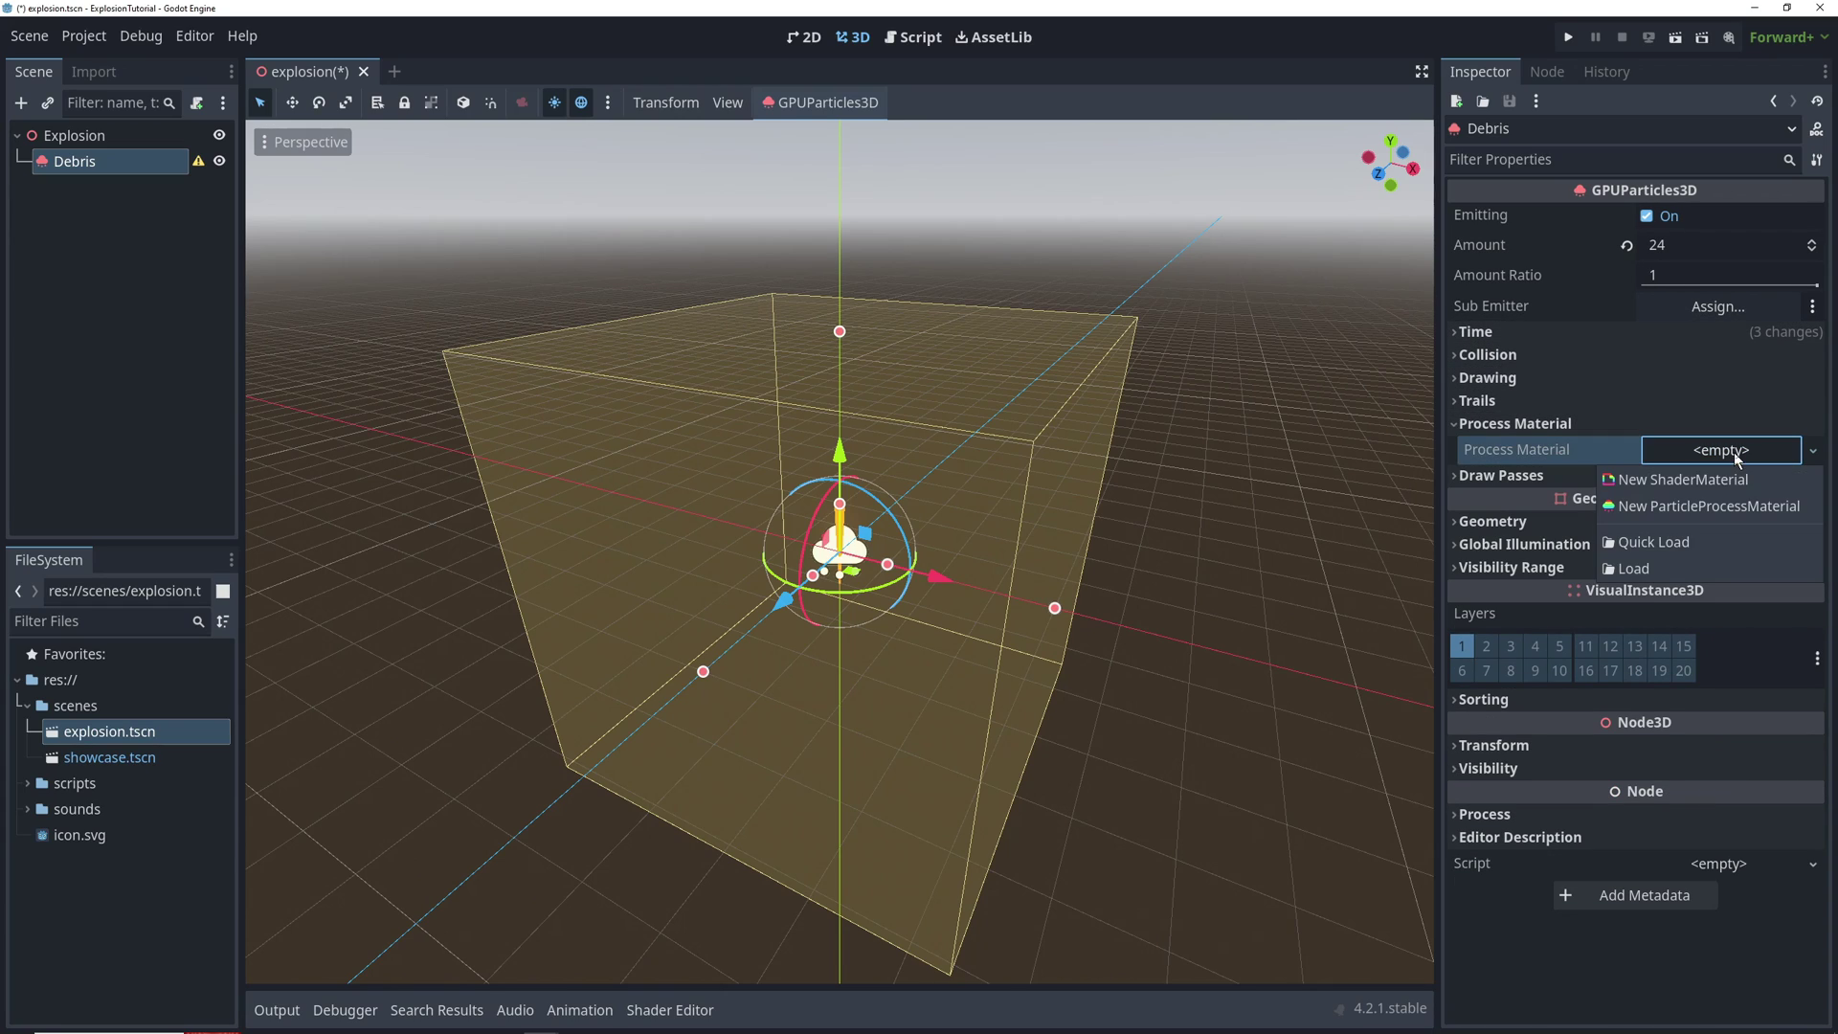
click(1650, 507)
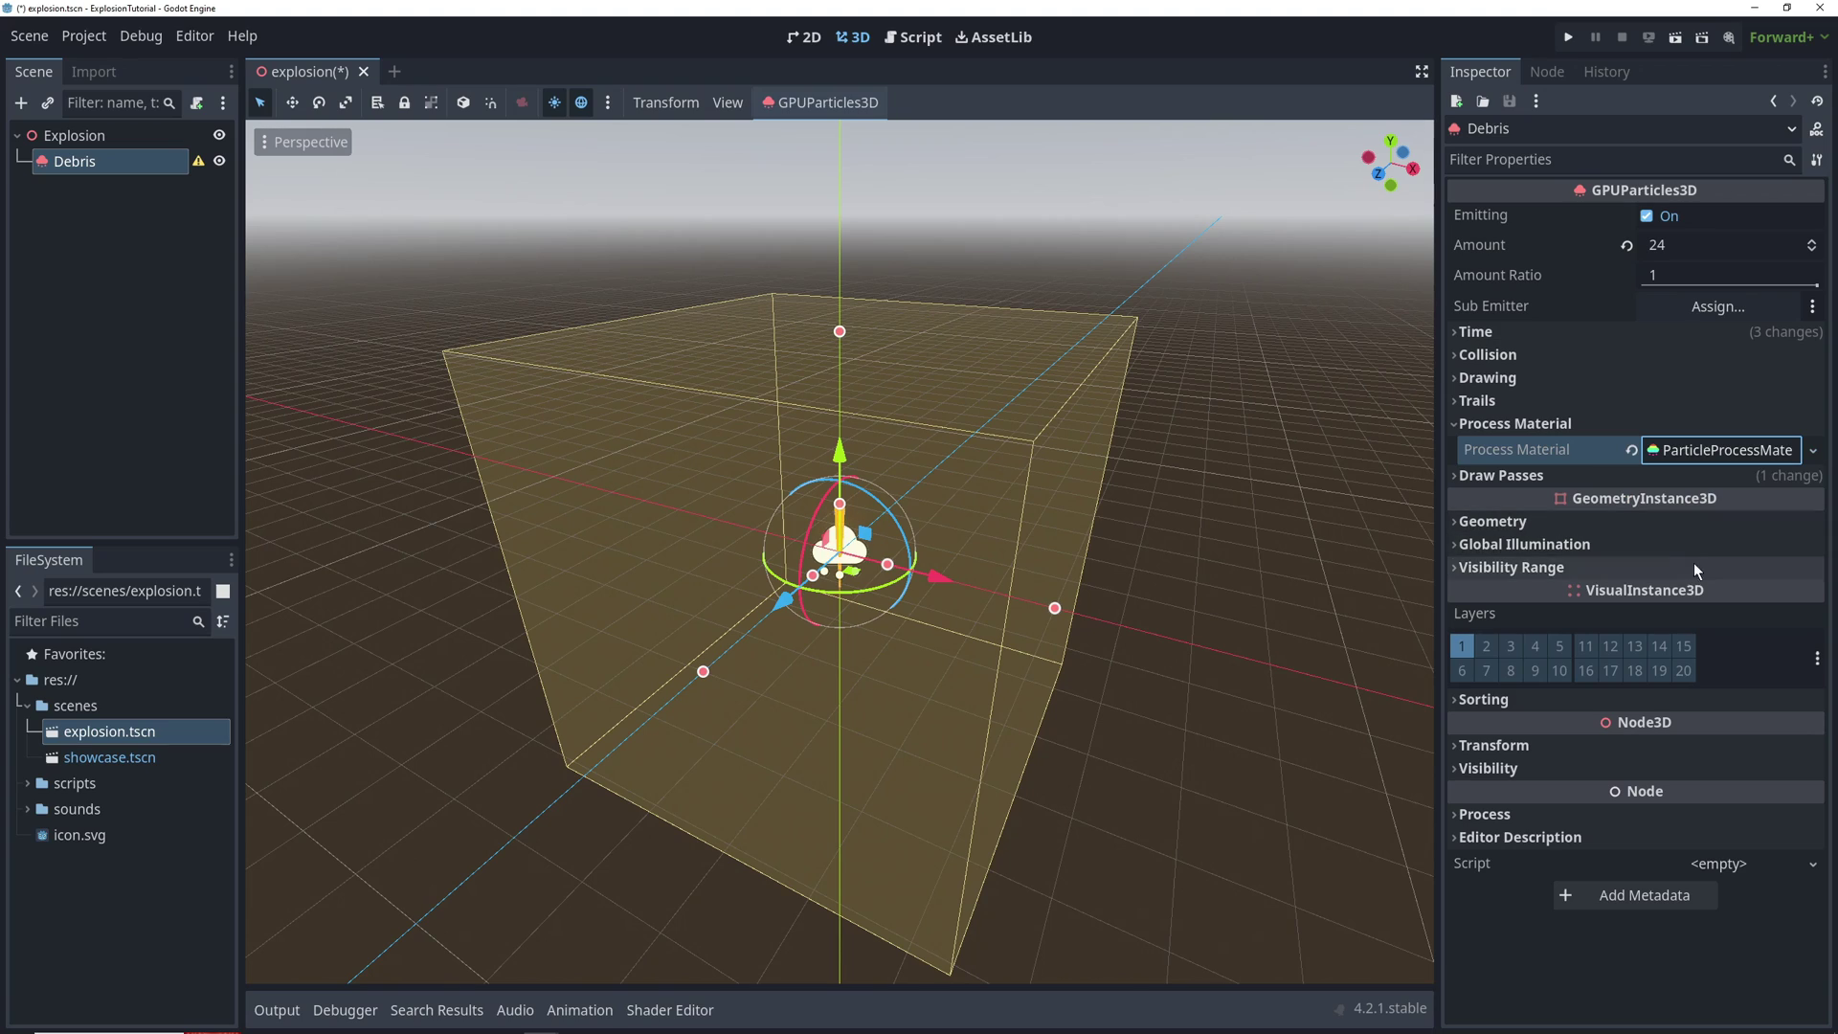
click(1694, 448)
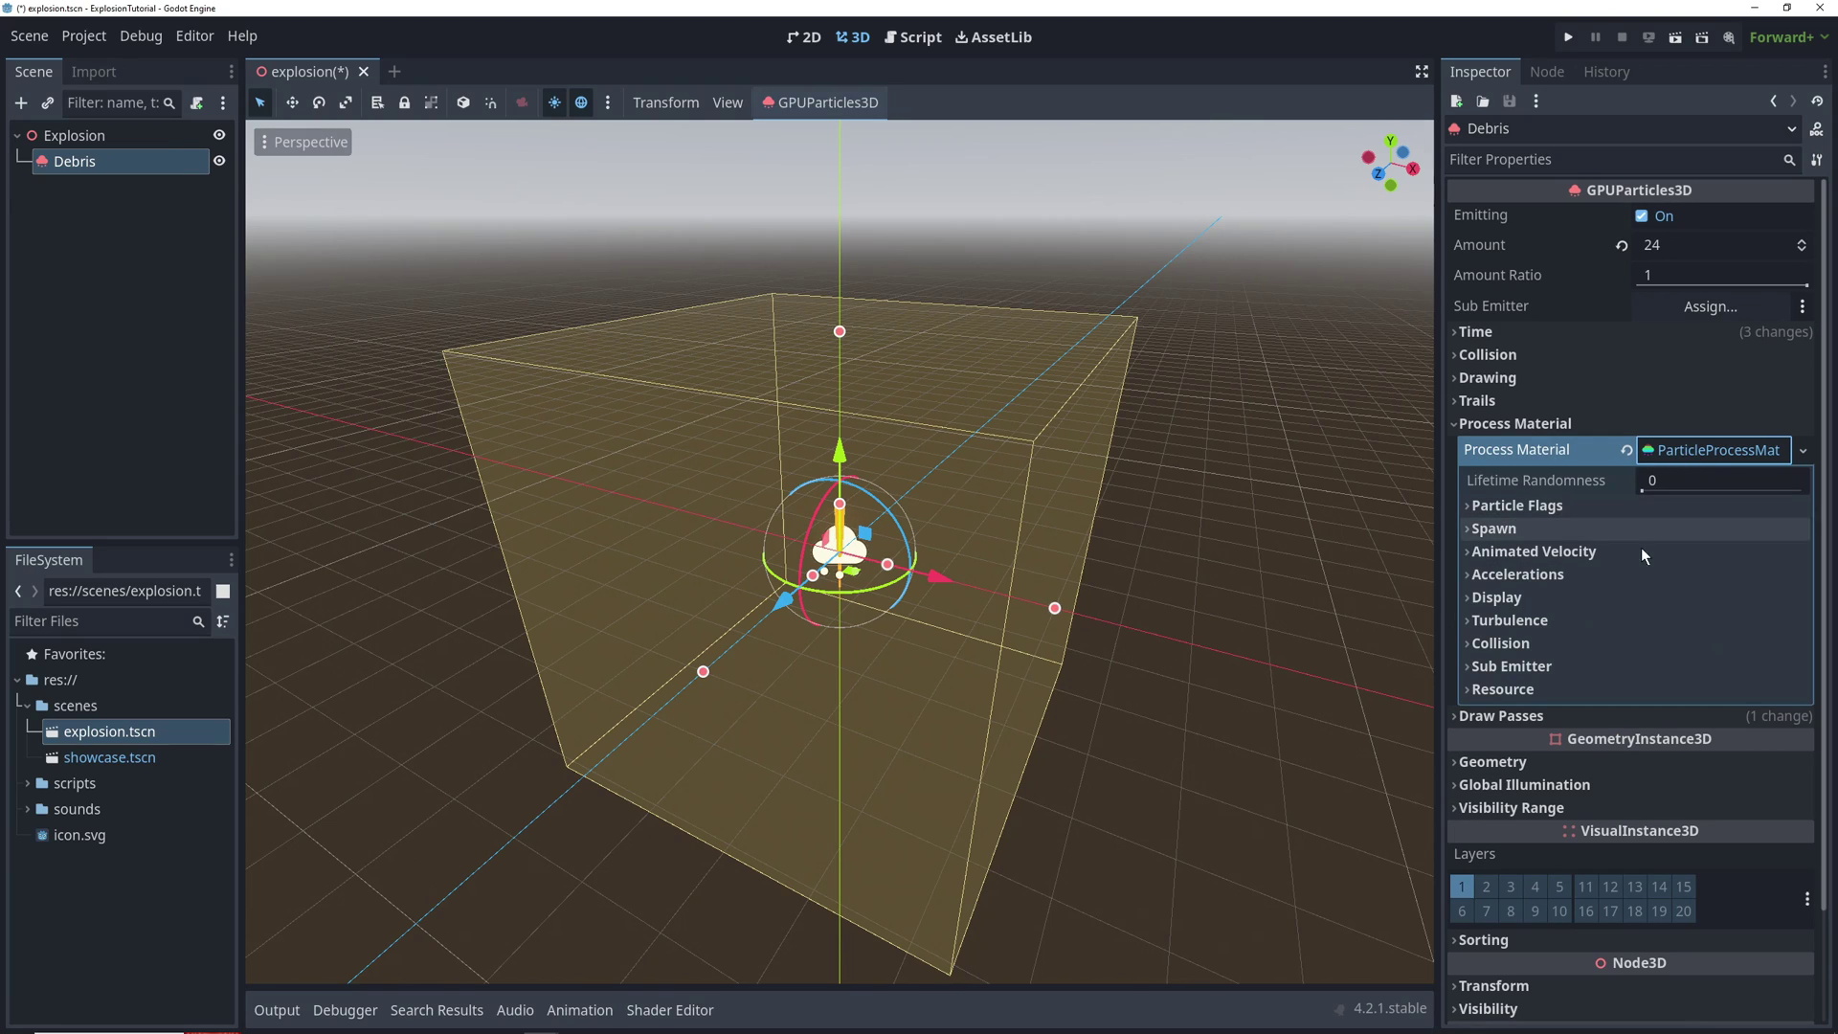
click(1485, 530)
click(1478, 603)
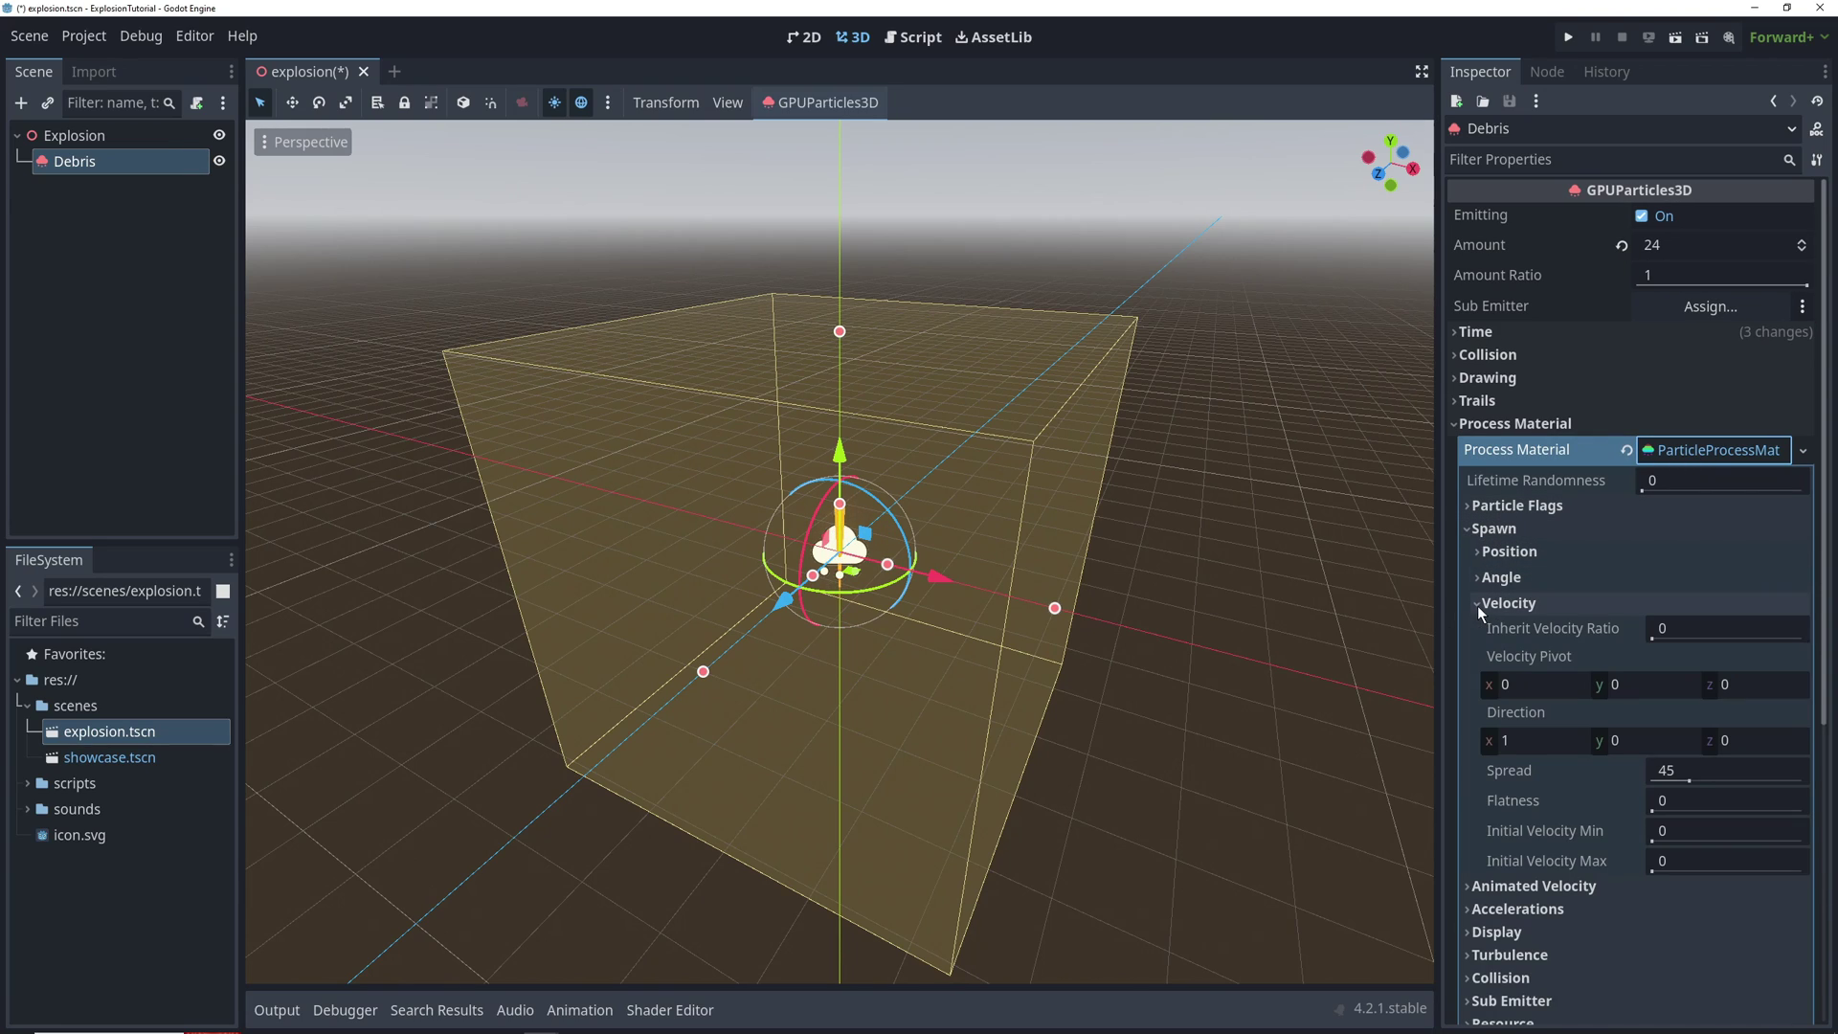
click(1693, 771)
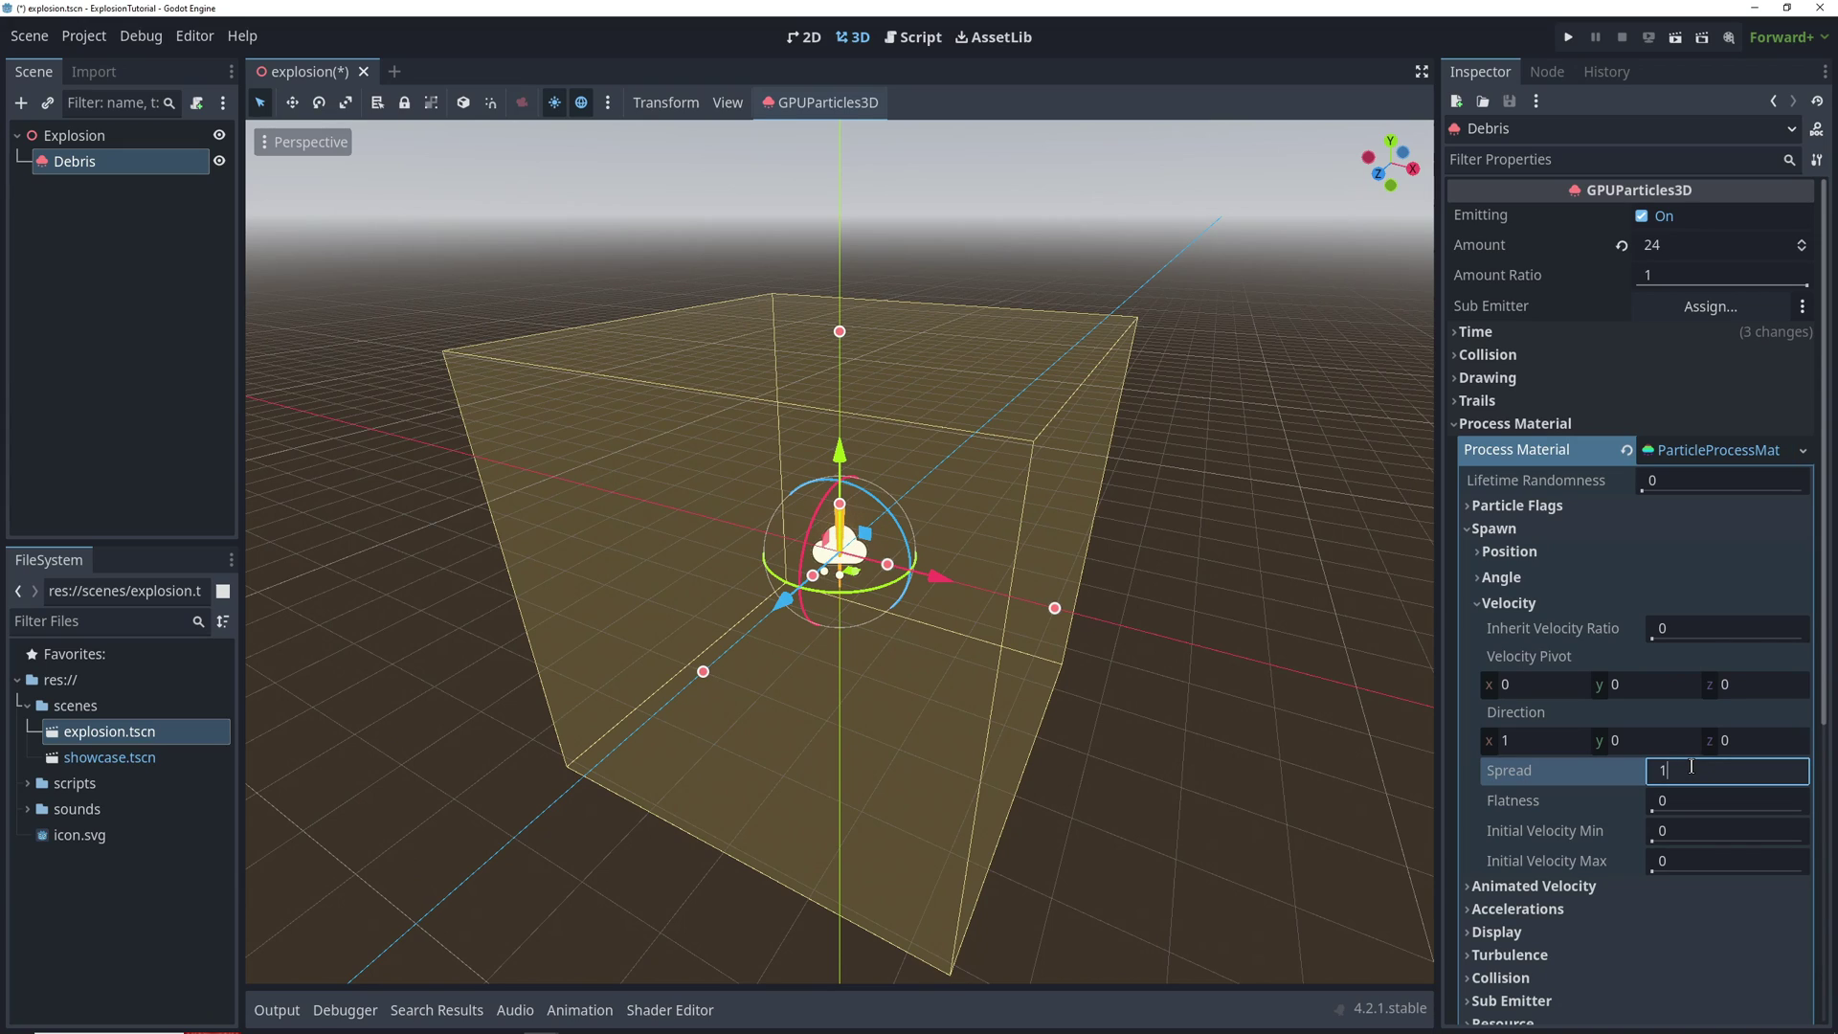
key(Return)
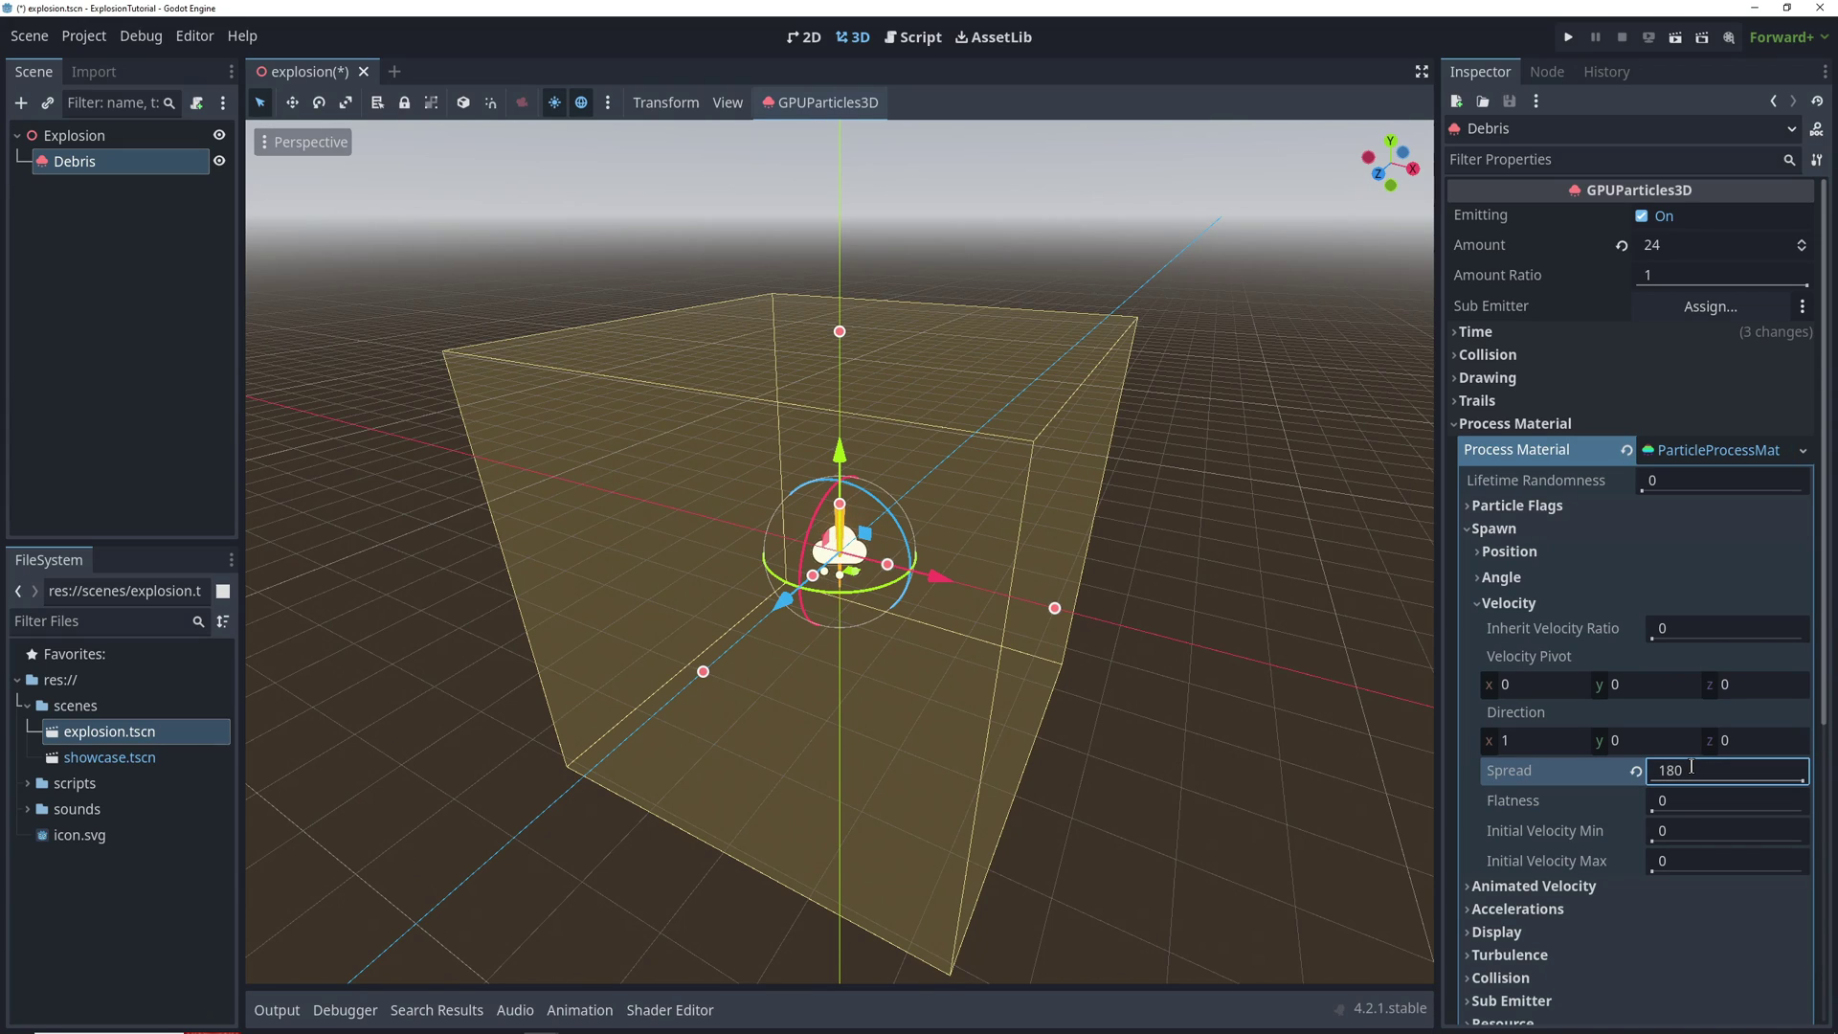
Set initial velocity from 12 to 14 and enable Align Y particle flag
click(1696, 827)
text(12)
key(Return)
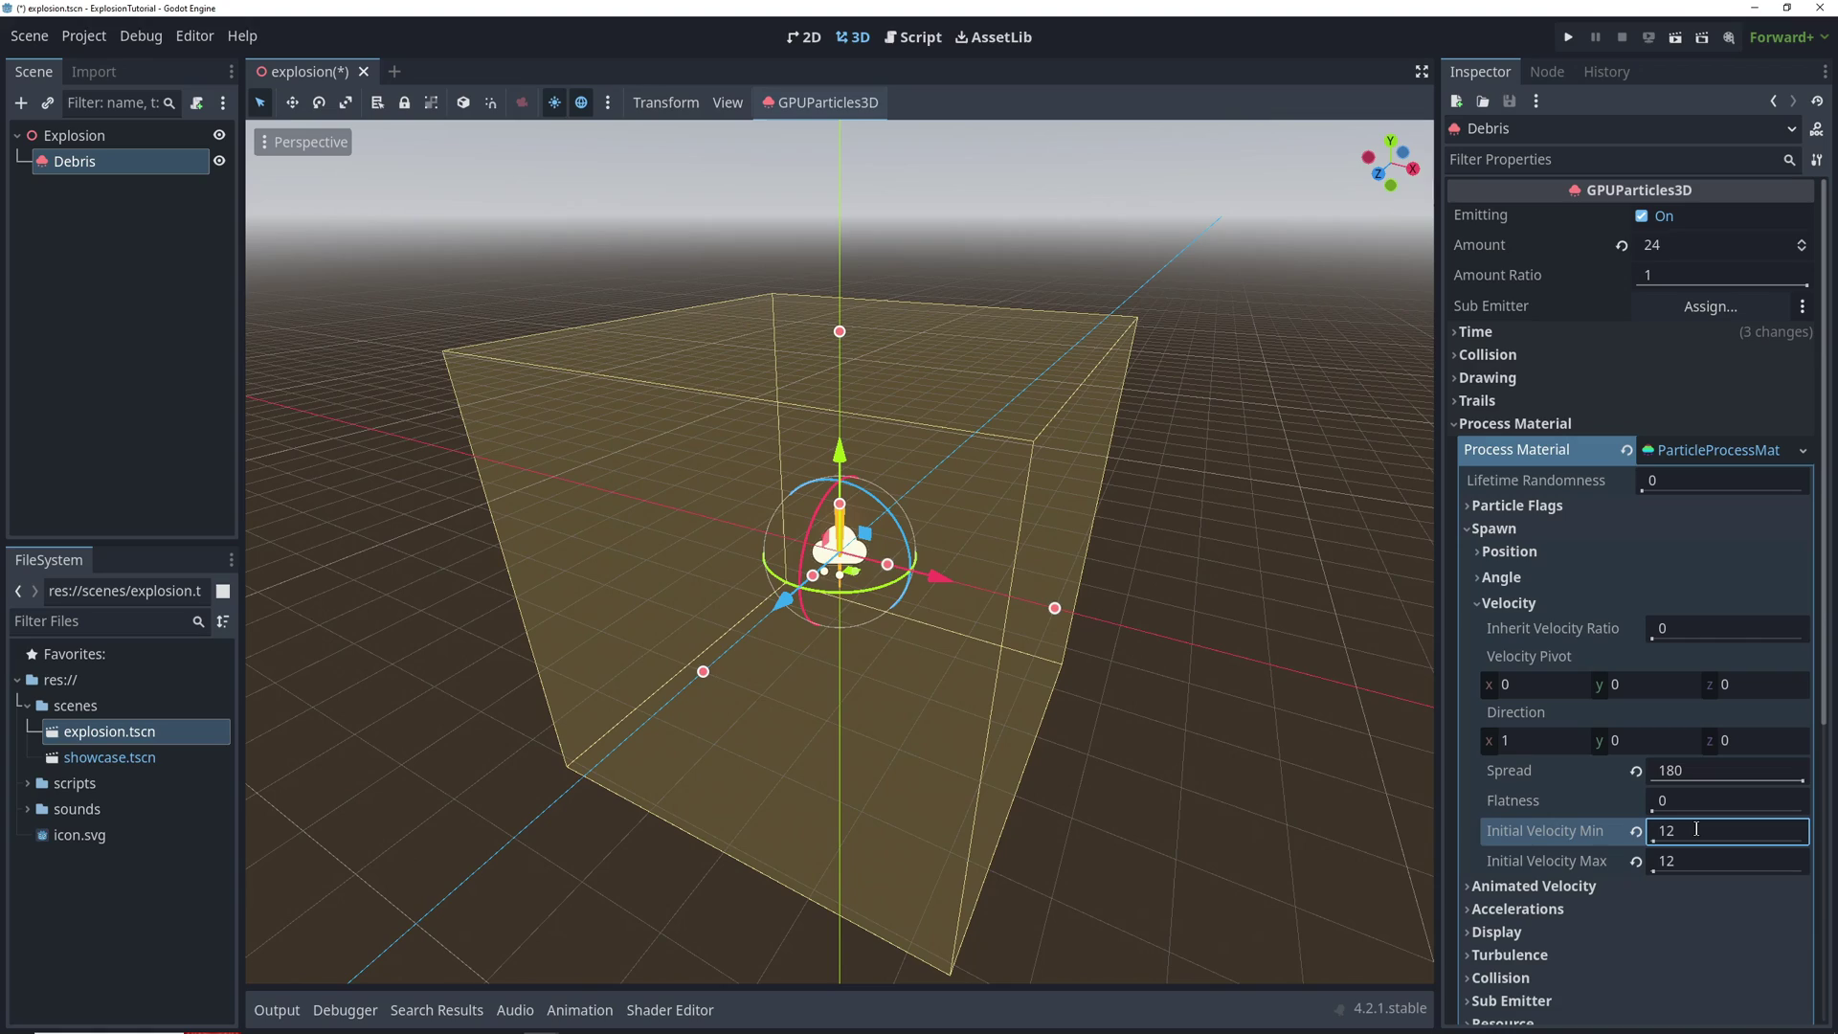
click(1697, 852)
text(14)
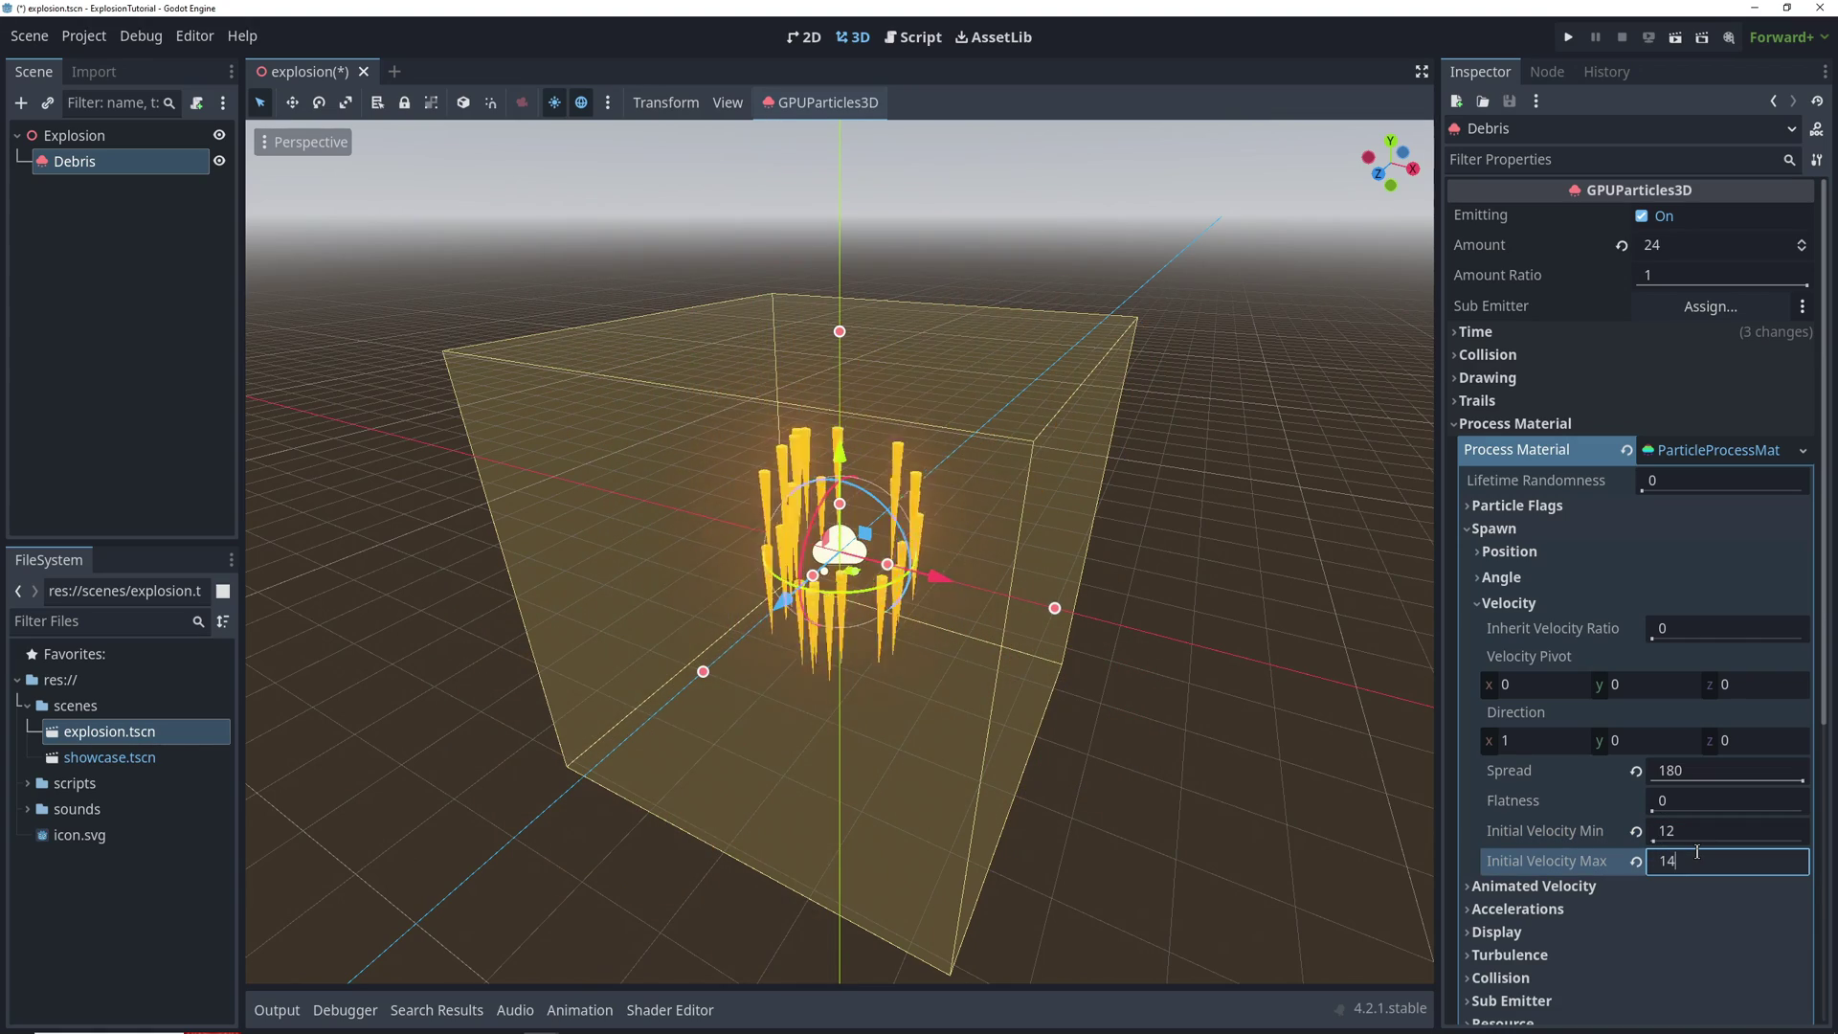
click(1481, 603)
click(1468, 527)
click(1467, 504)
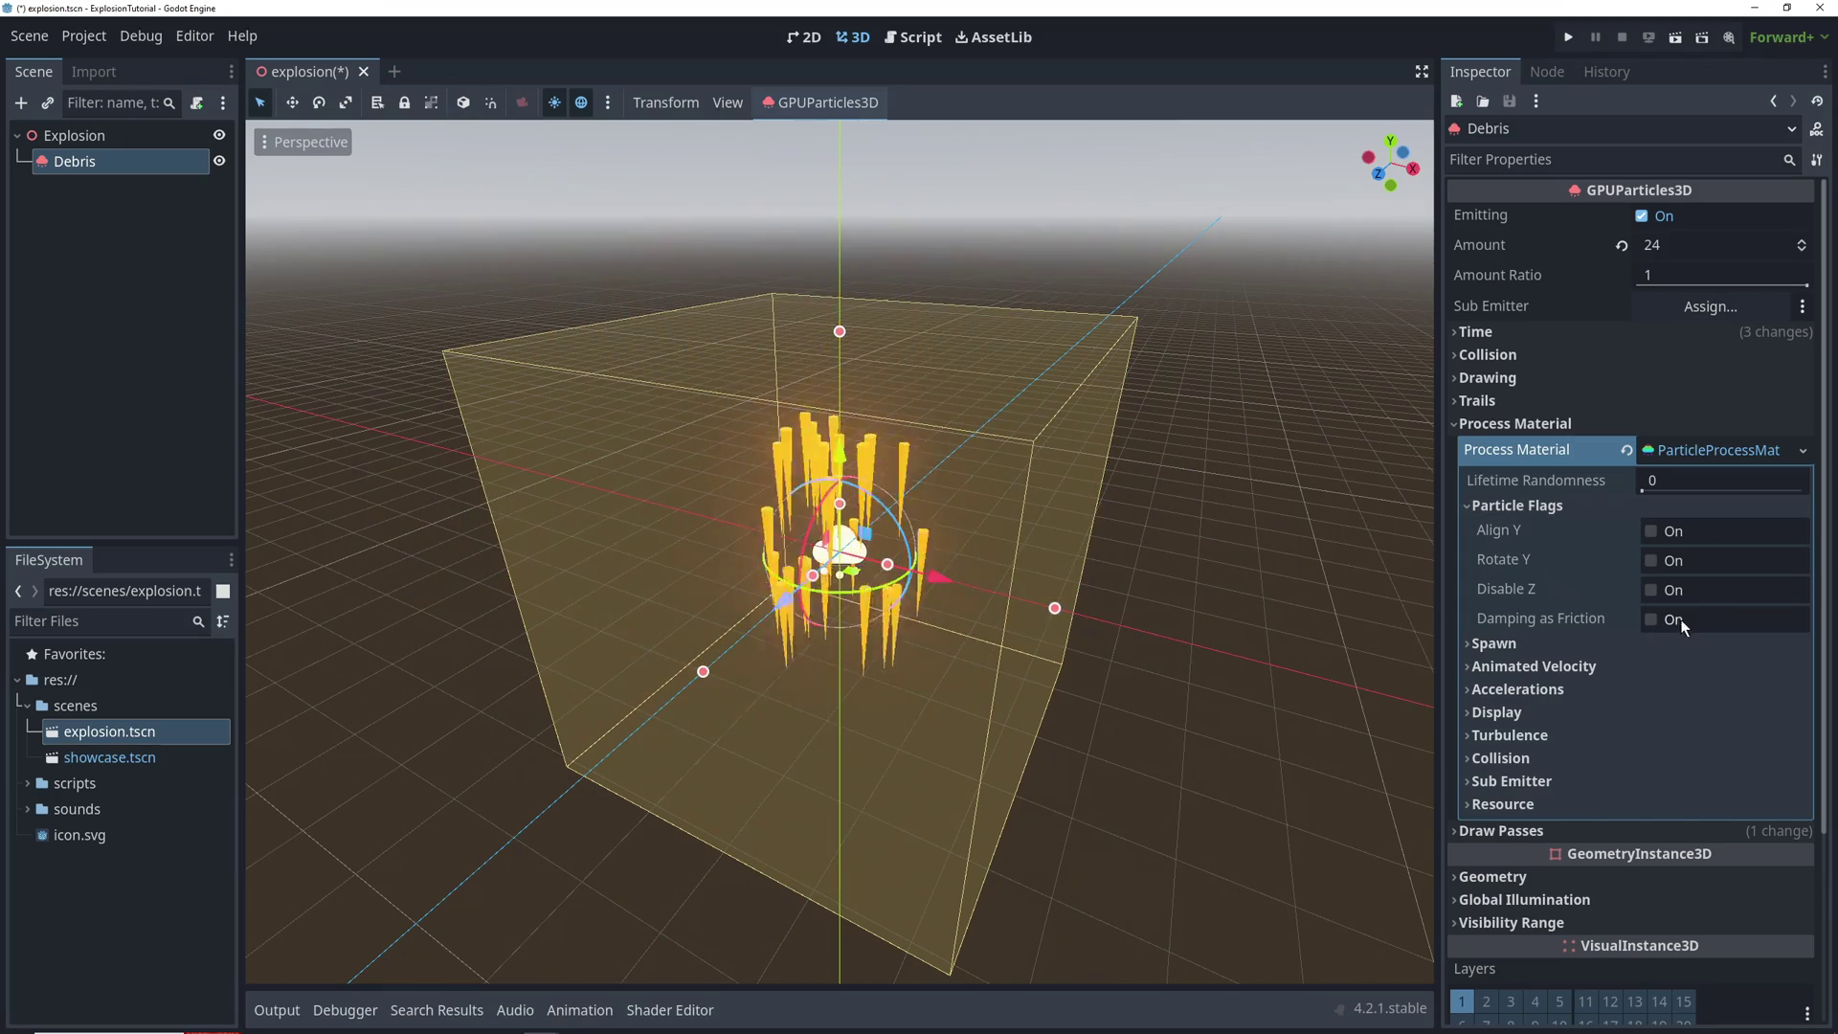
click(1651, 532)
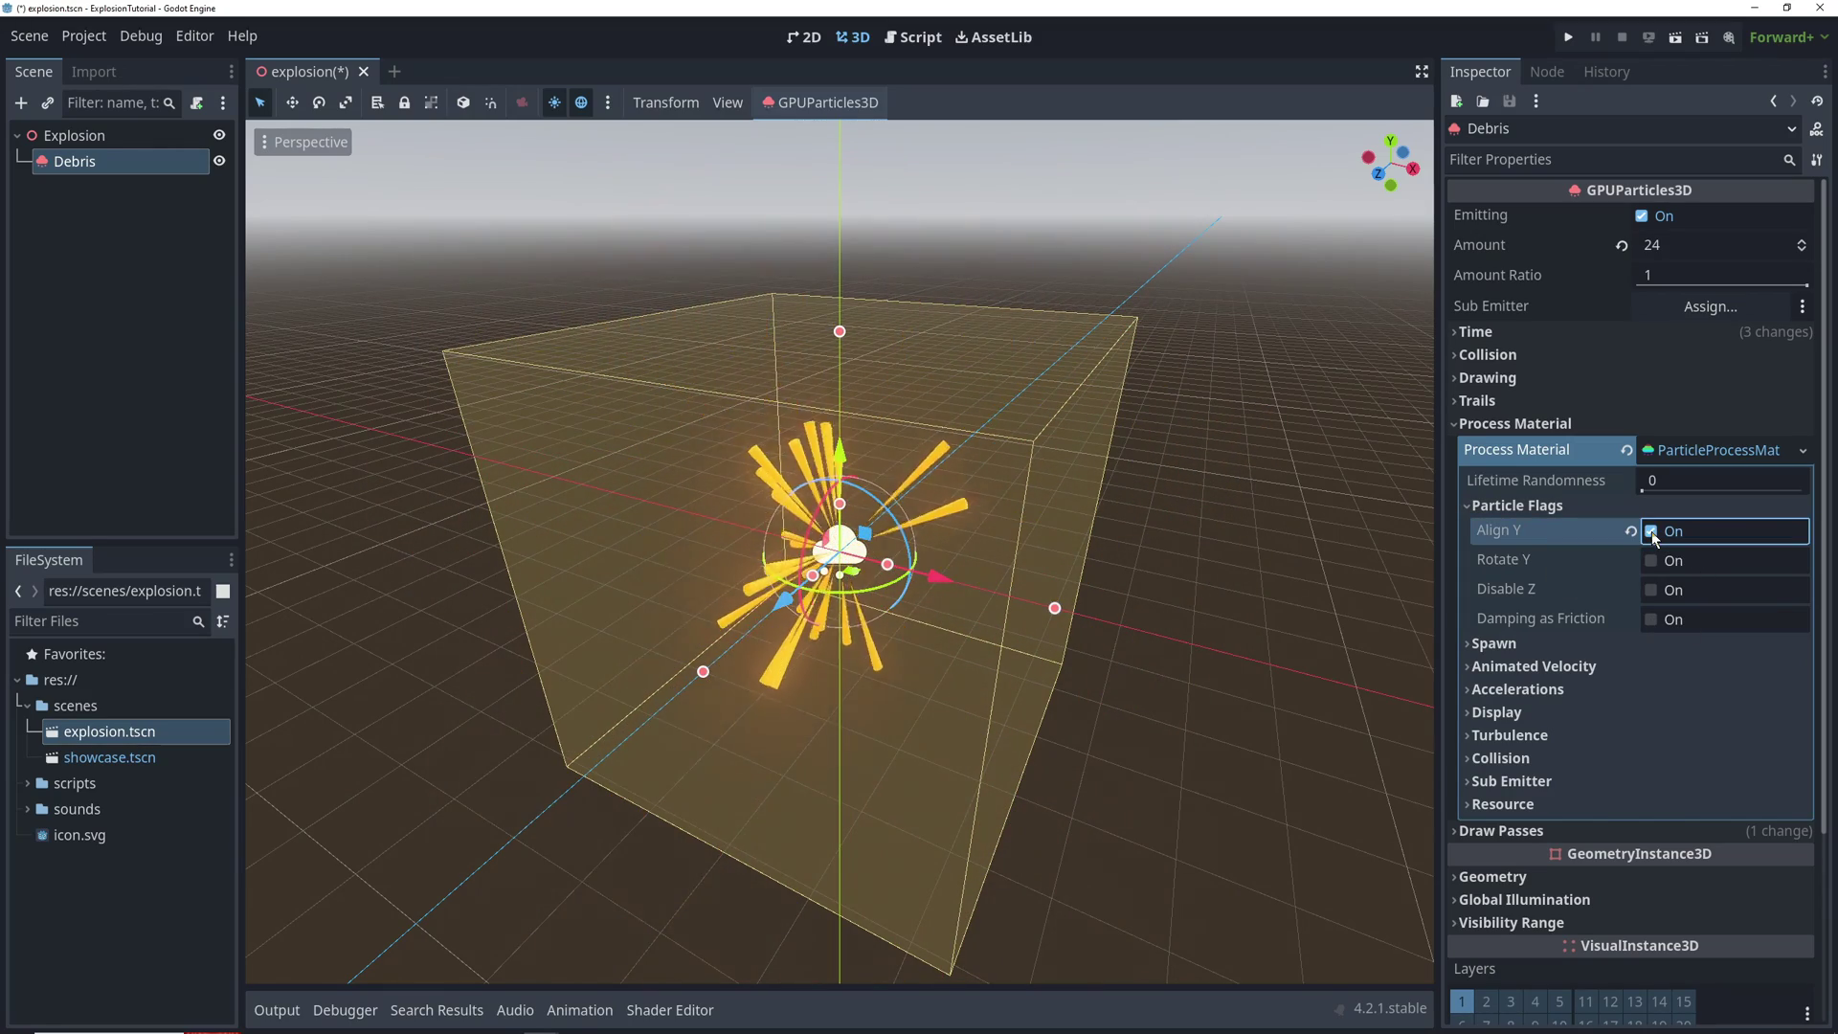
Set Debris particle Scale Min to 0.5 and Scale Max to 1.5
click(1465, 505)
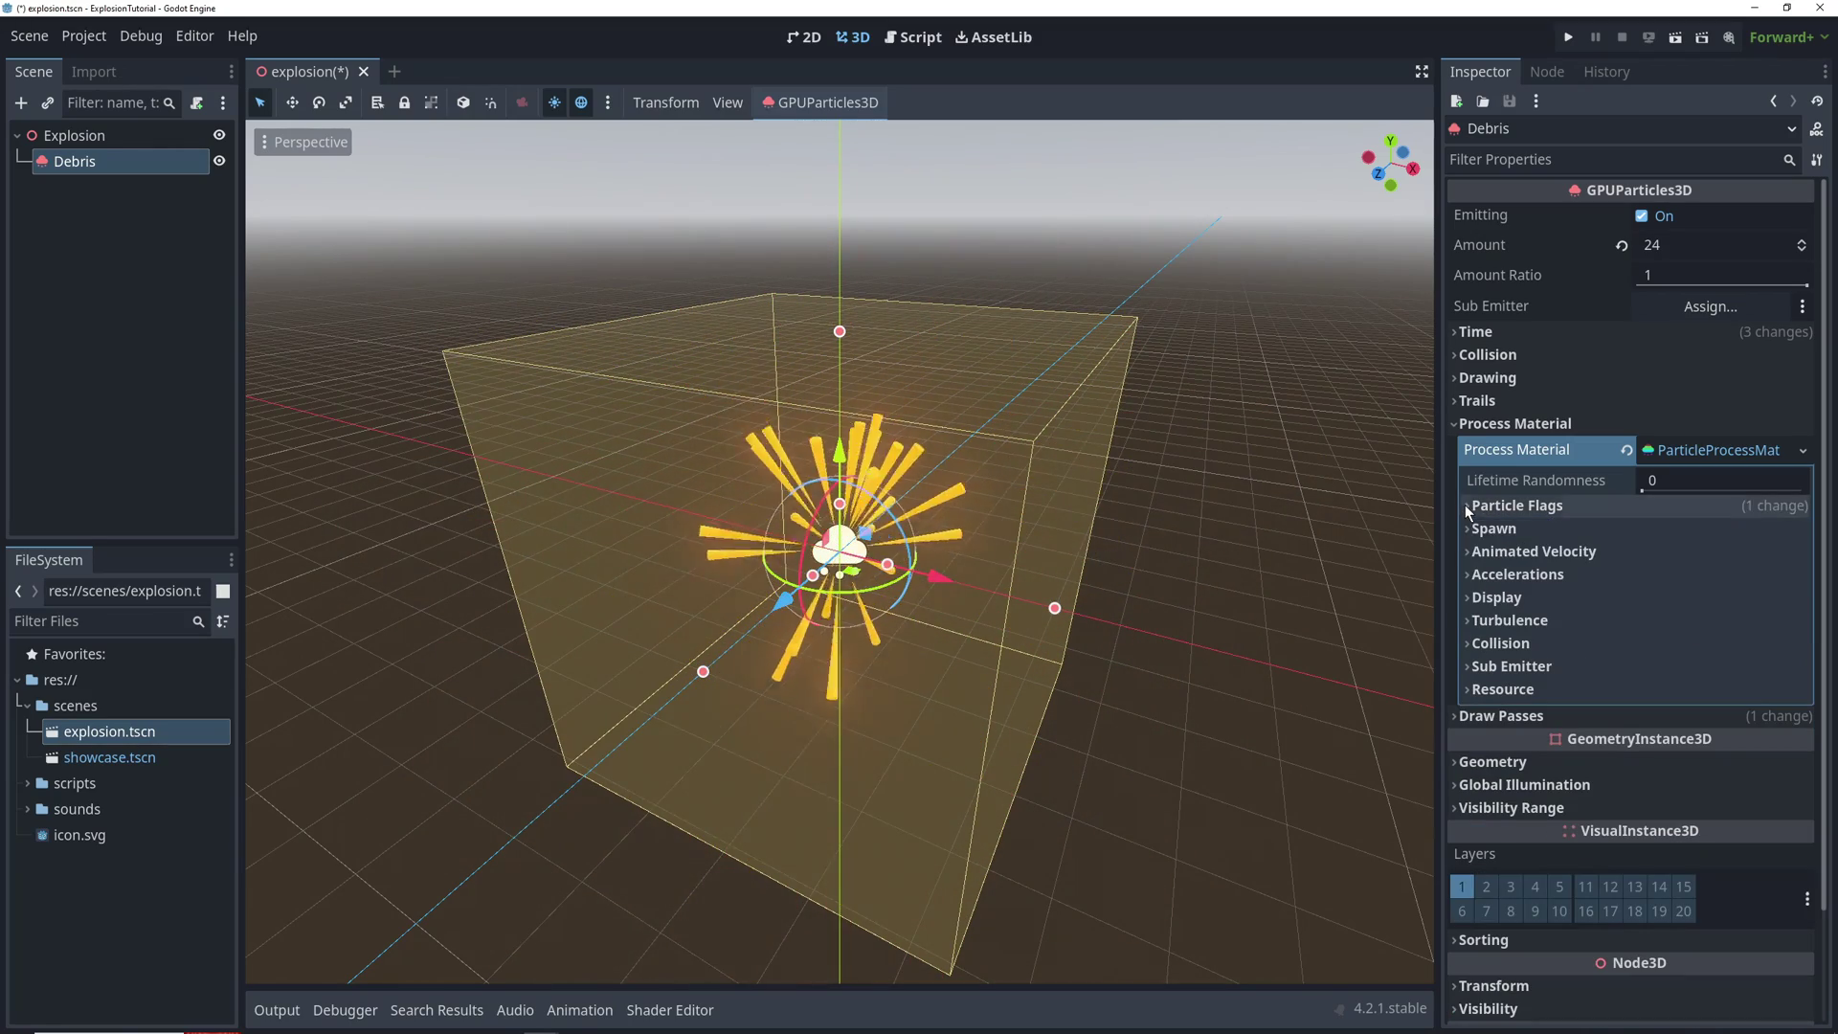
click(1467, 597)
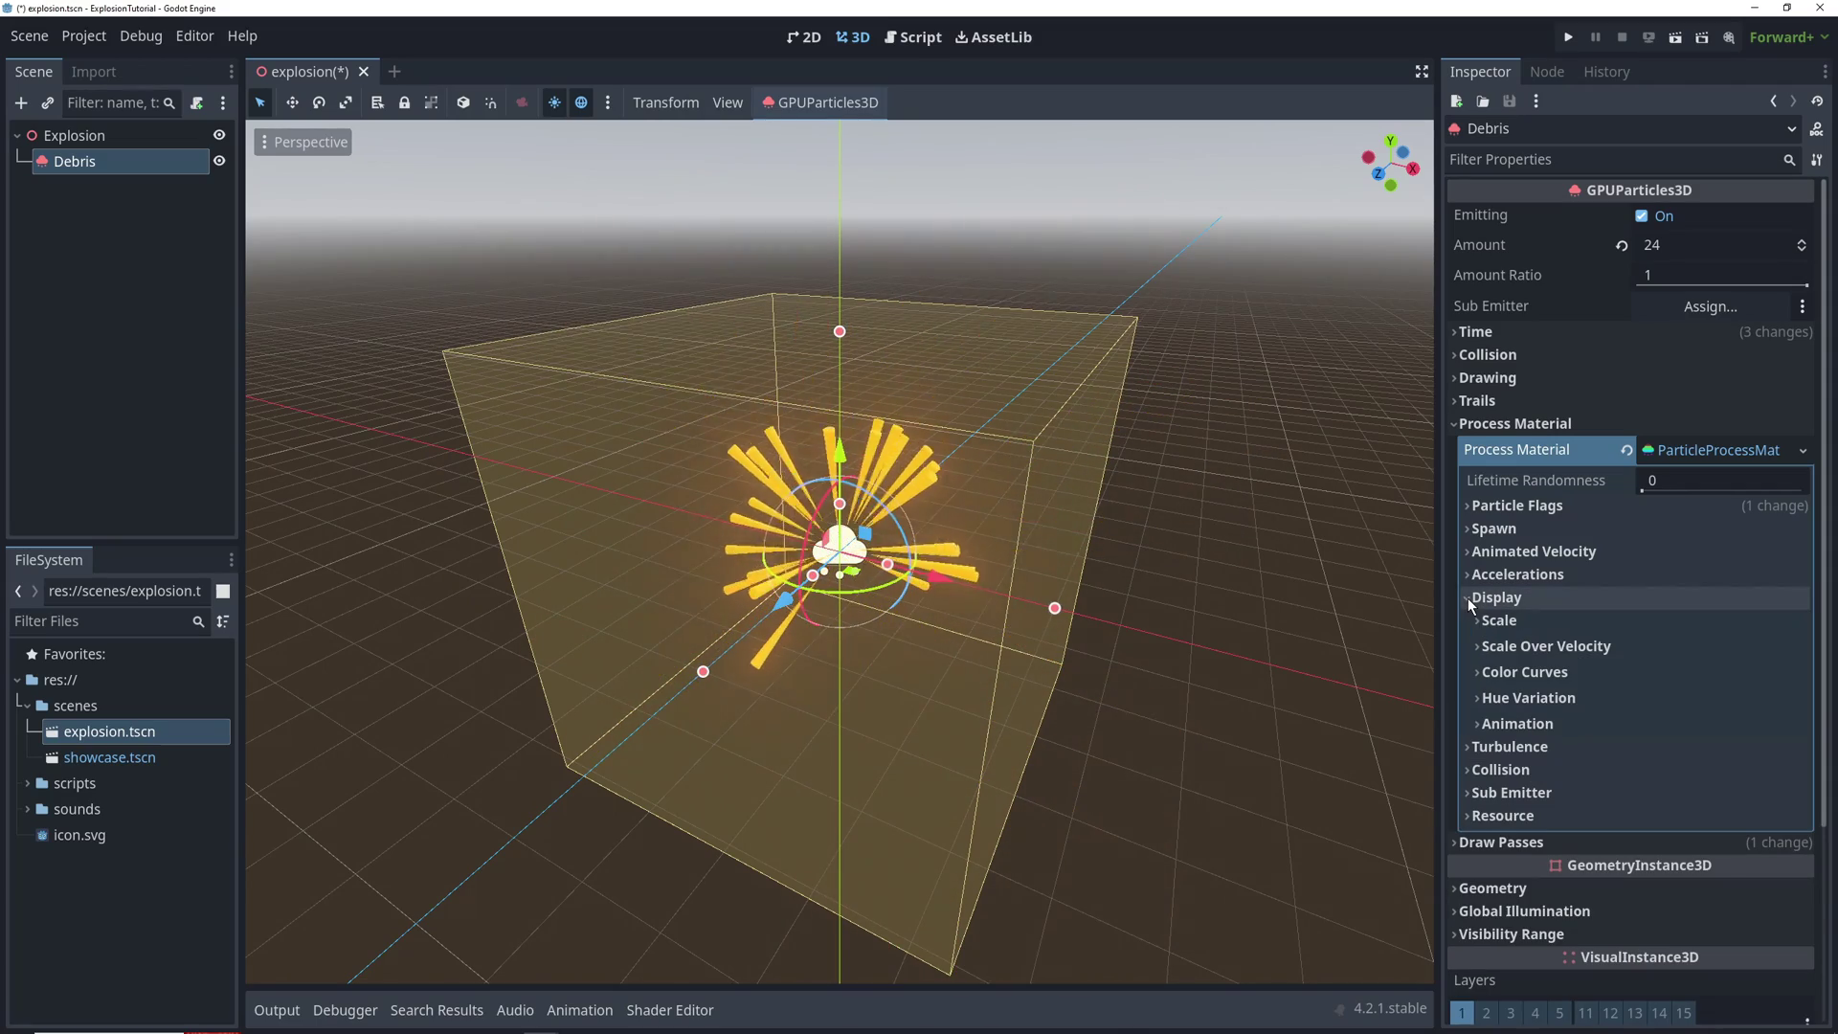
click(1477, 621)
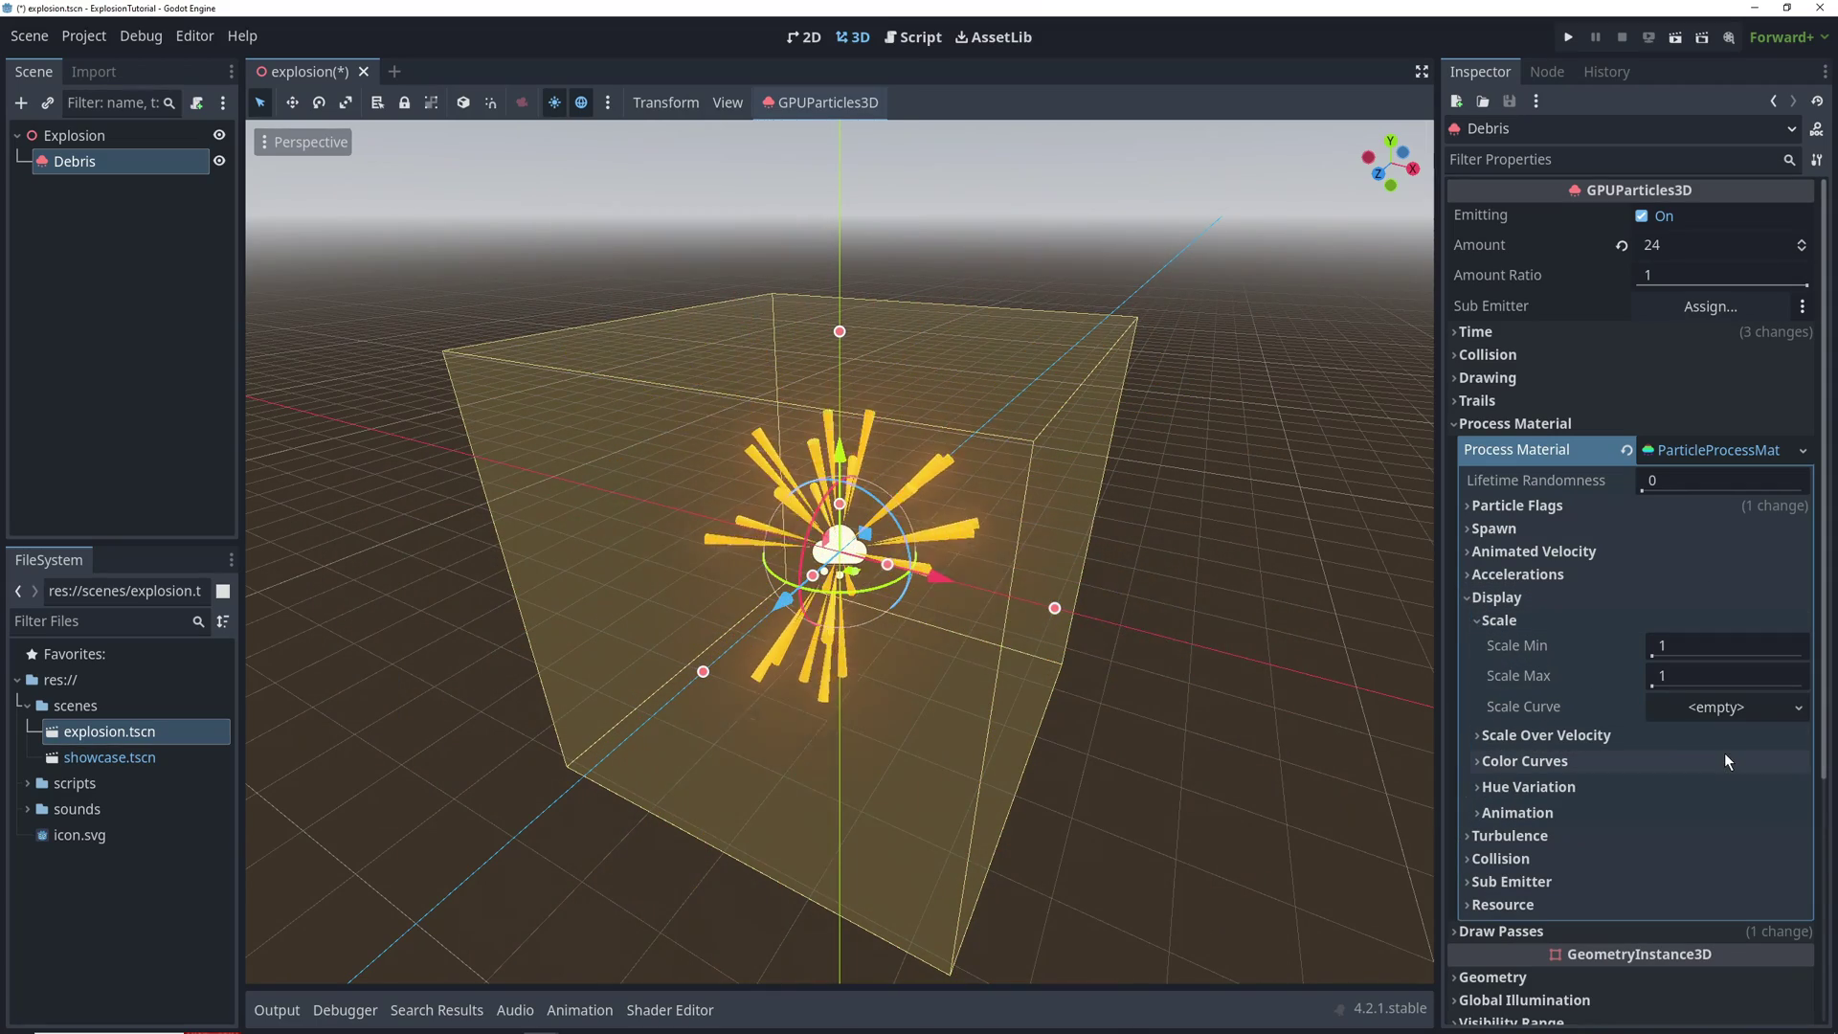
click(1685, 647)
text(0.5)
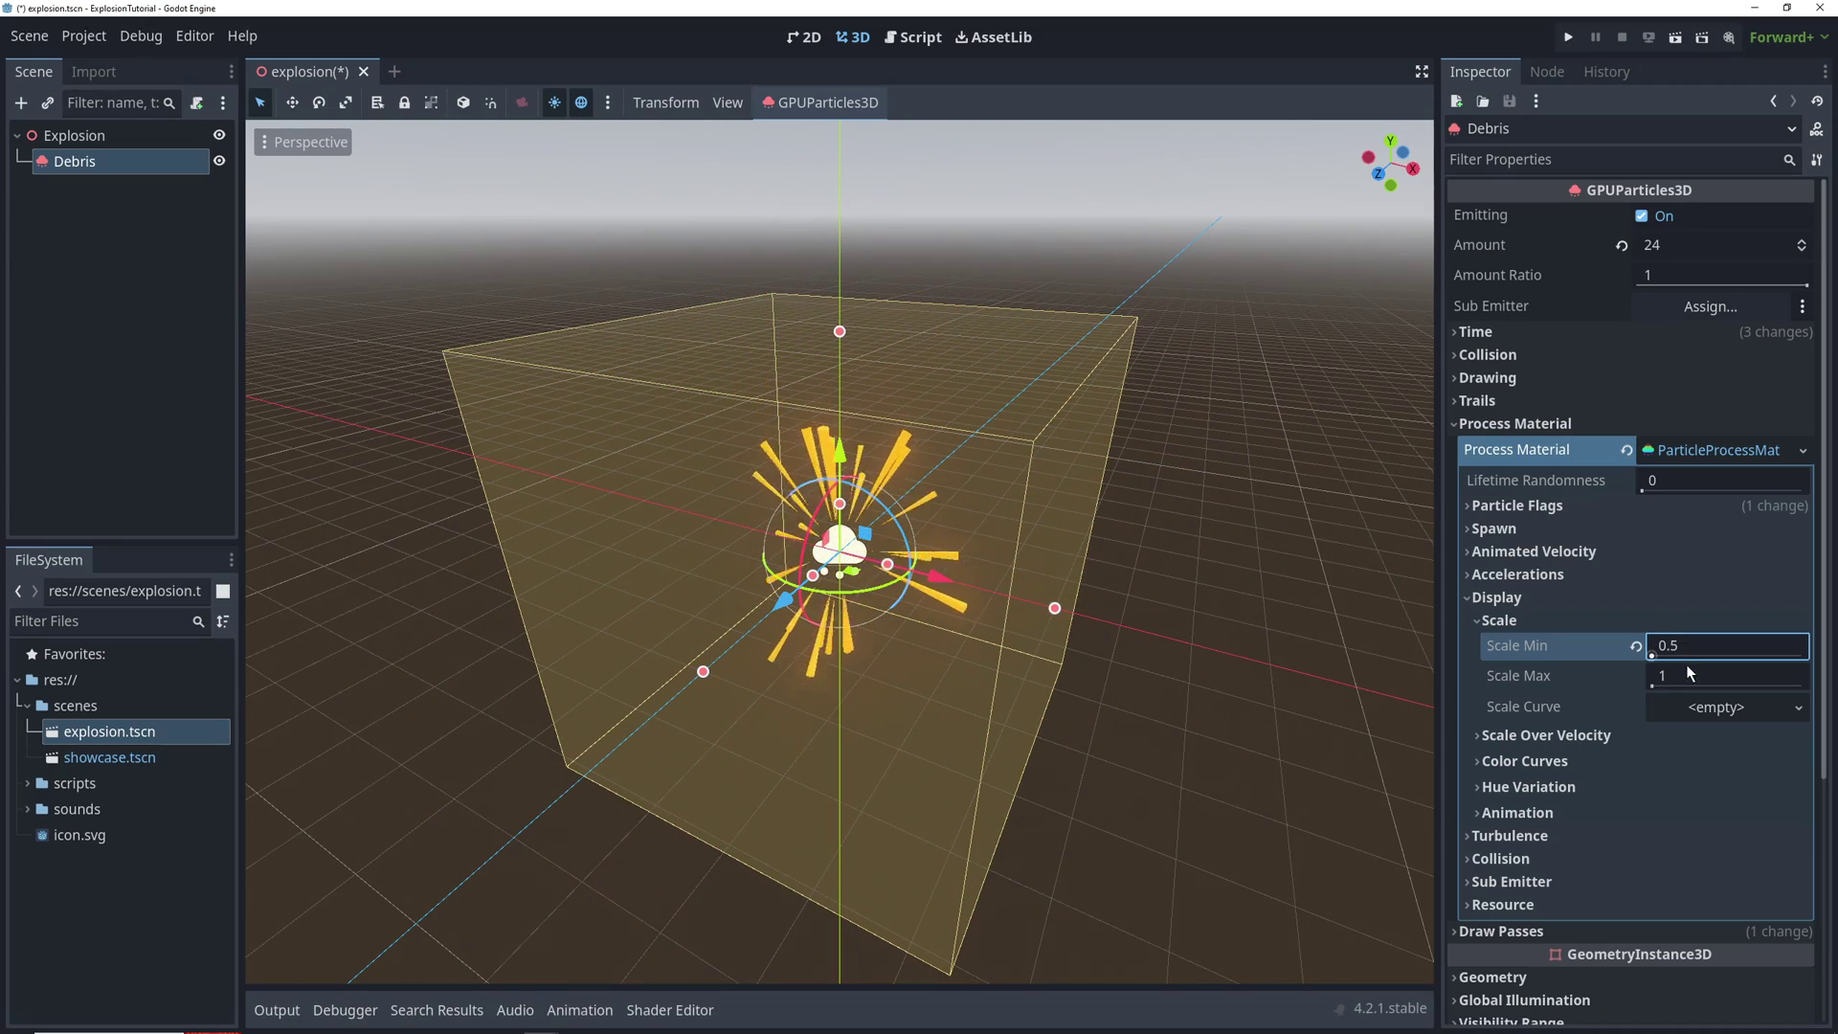
click(1687, 670)
text(1.5)
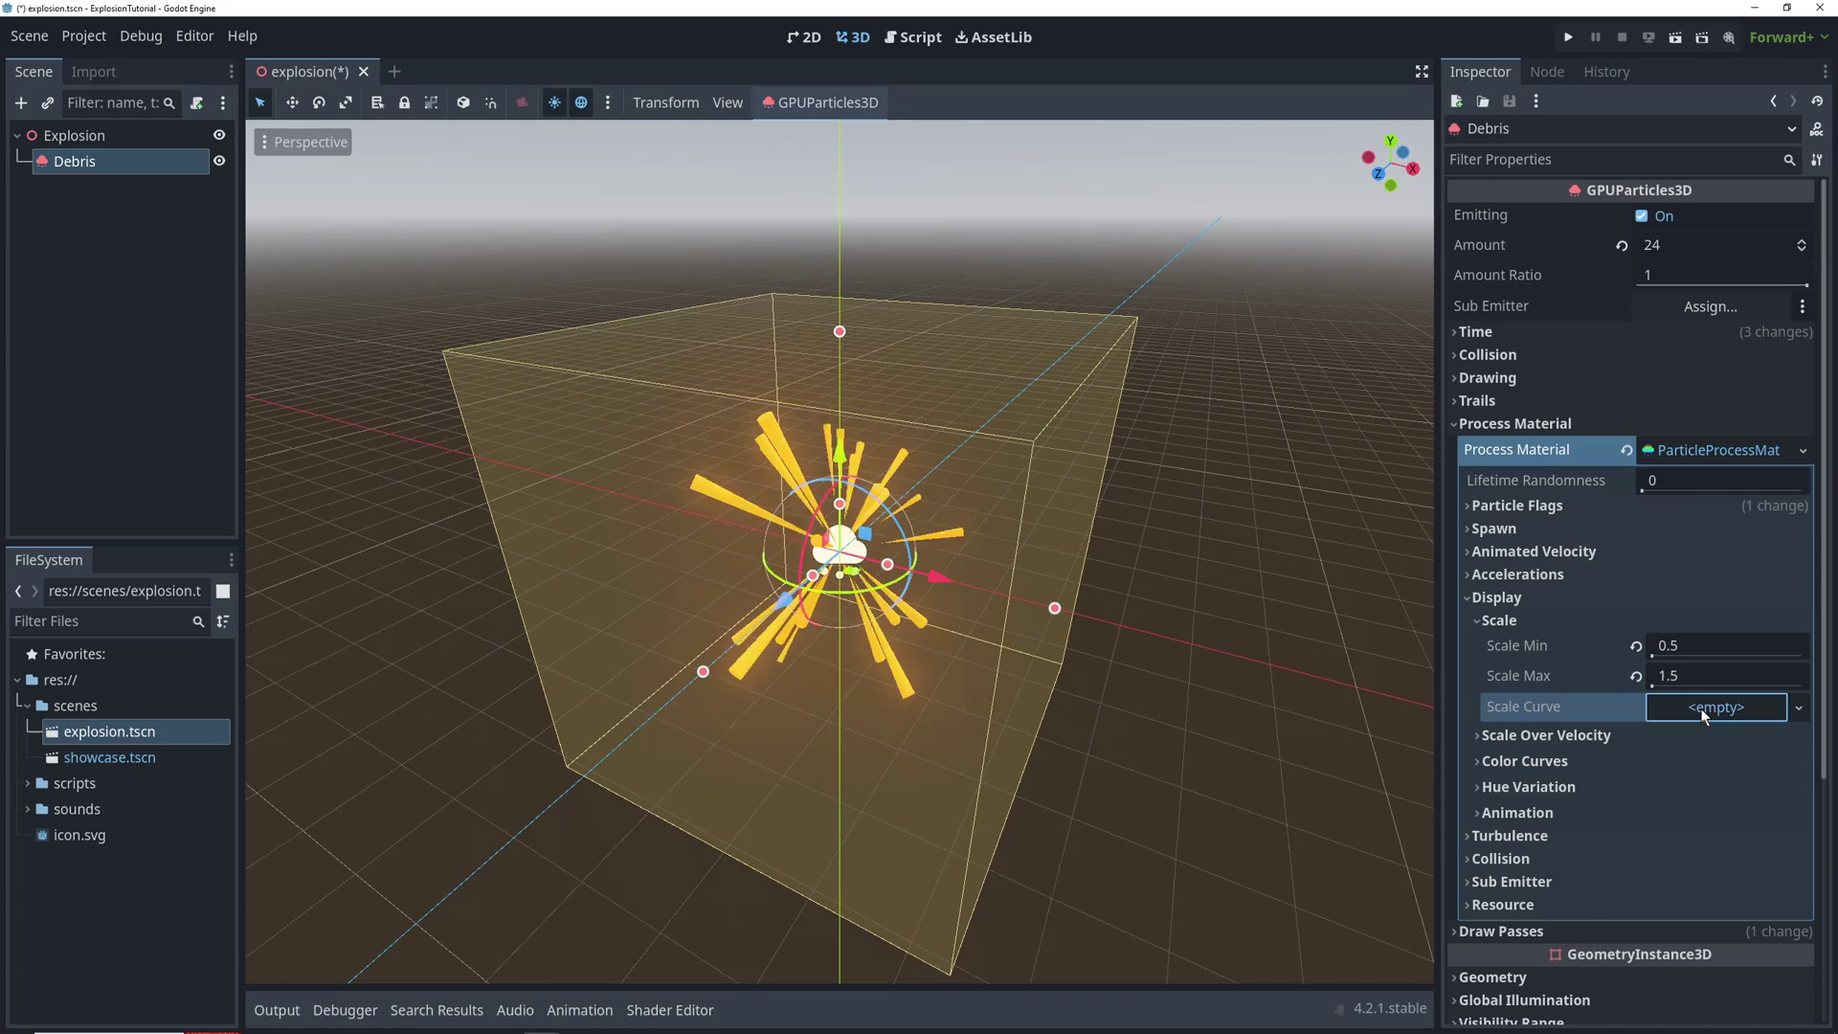
Add a new CurveTexture as Scale Curve and pull its end down to 0
click(1701, 709)
click(1702, 737)
click(1726, 795)
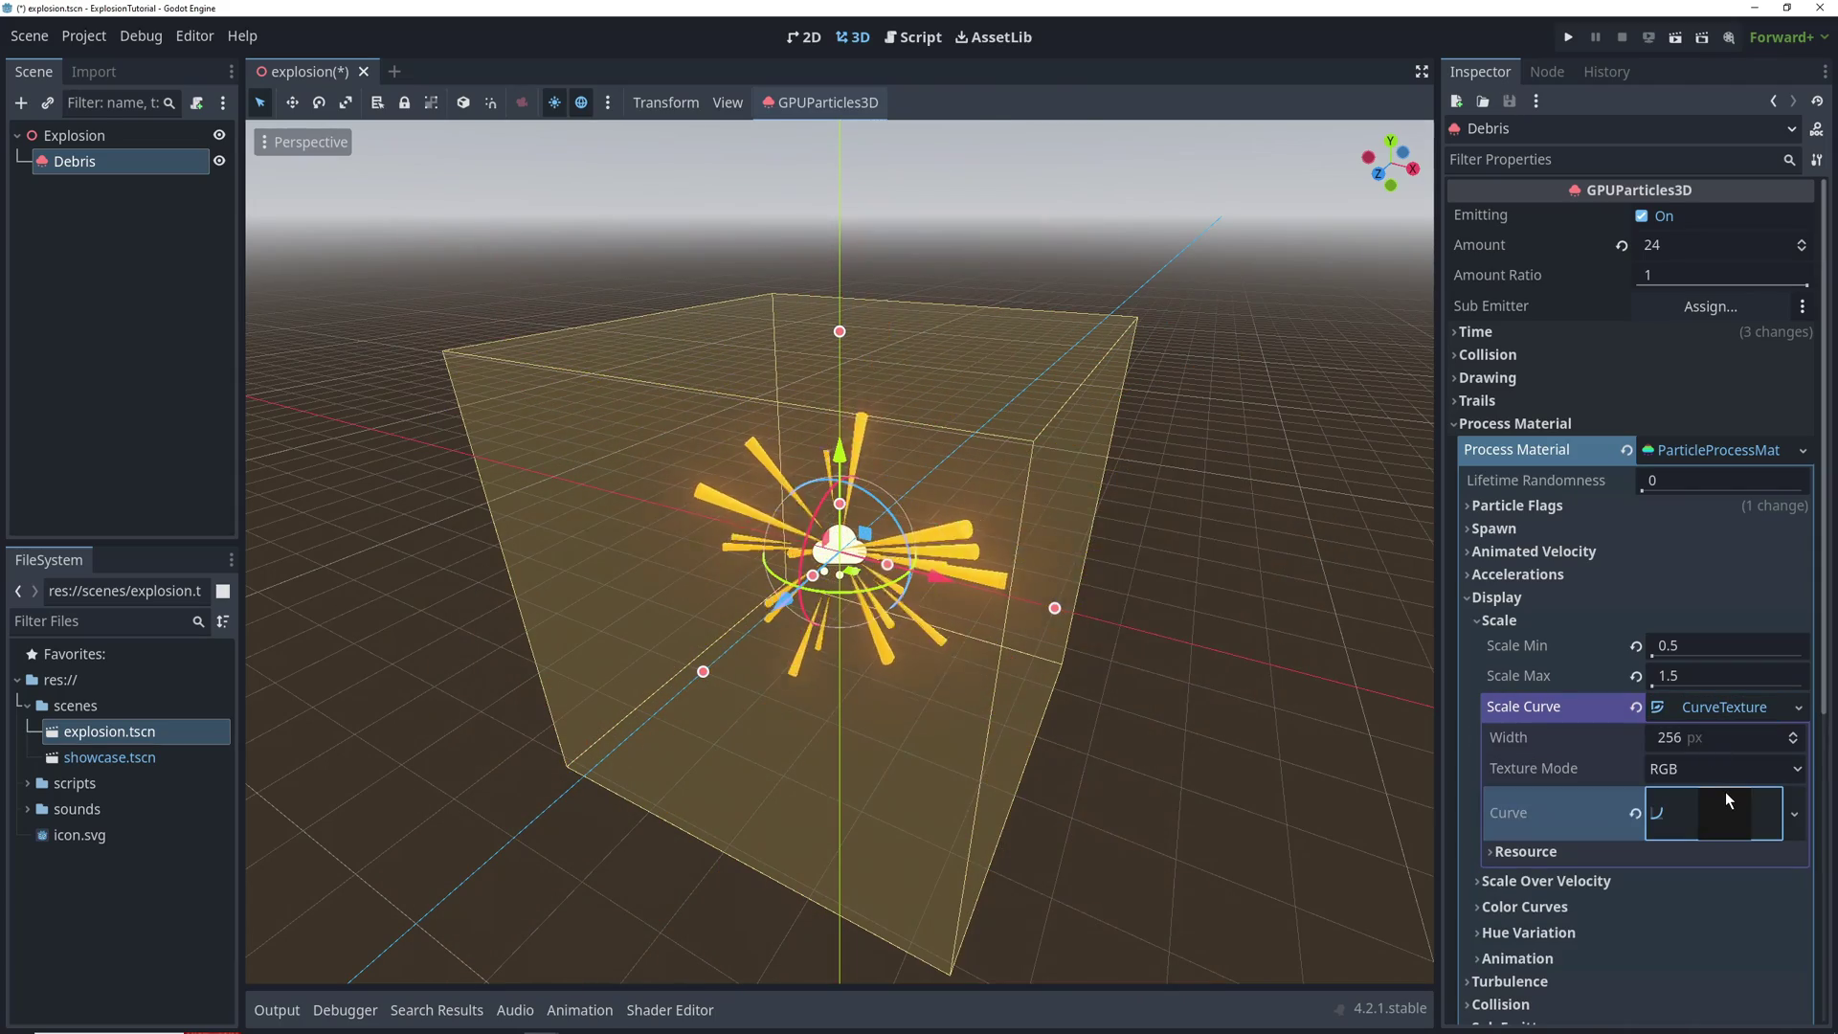
scroll(1706, 892, down, 3)
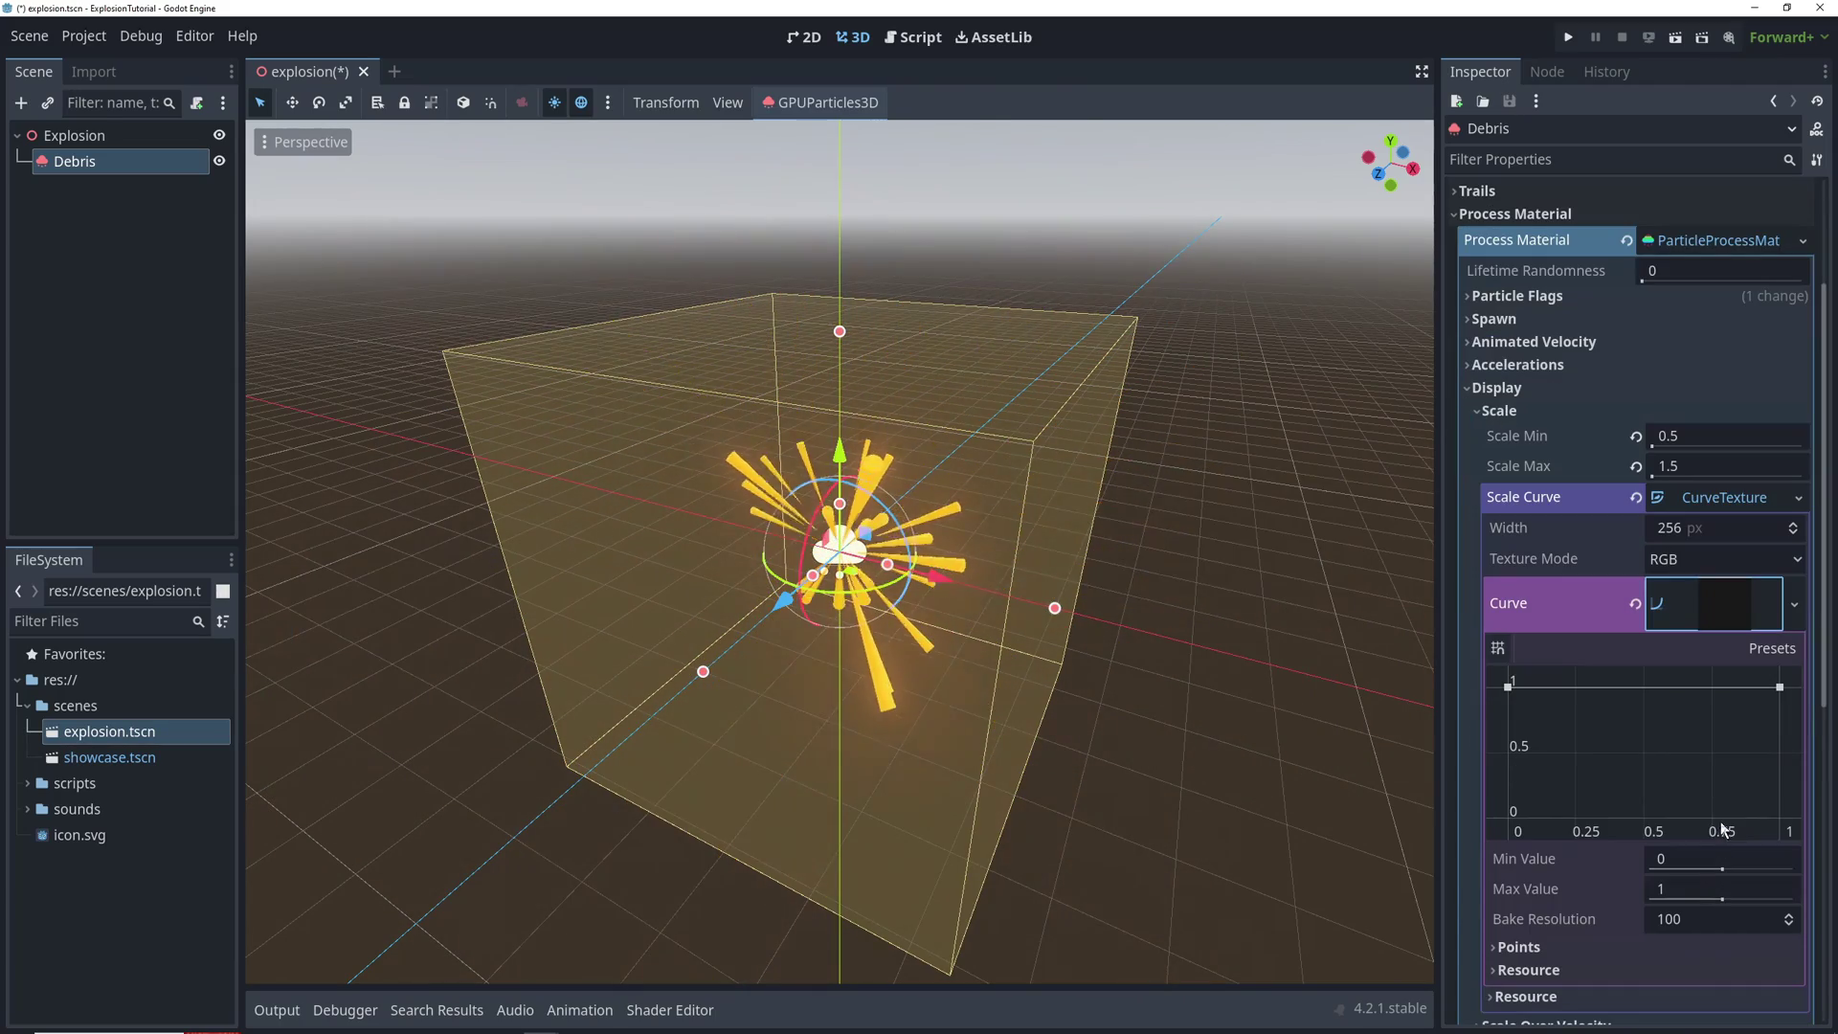
click(1701, 686)
drag(1780, 687, 1780, 818)
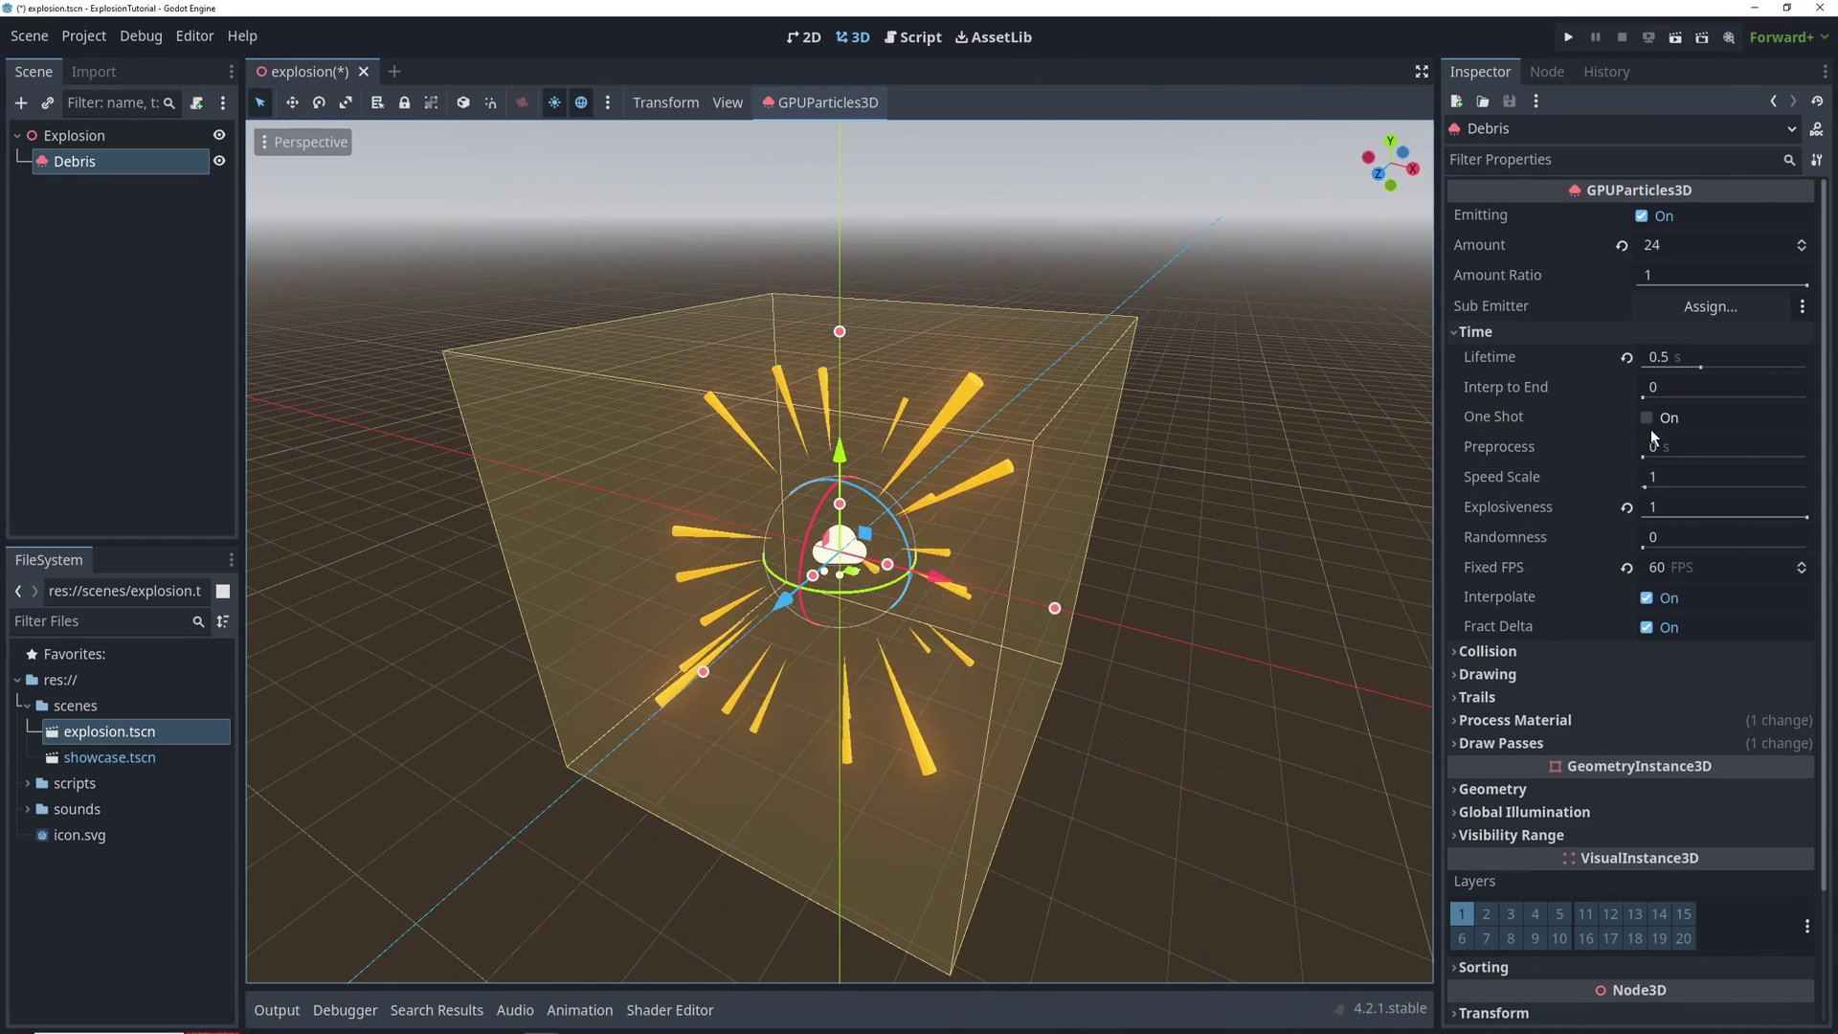
Enable One Shot on Debris, then add a GPUParticles3D named Fire under Explosion
click(1645, 417)
click(74, 135)
key(ctrl+a)
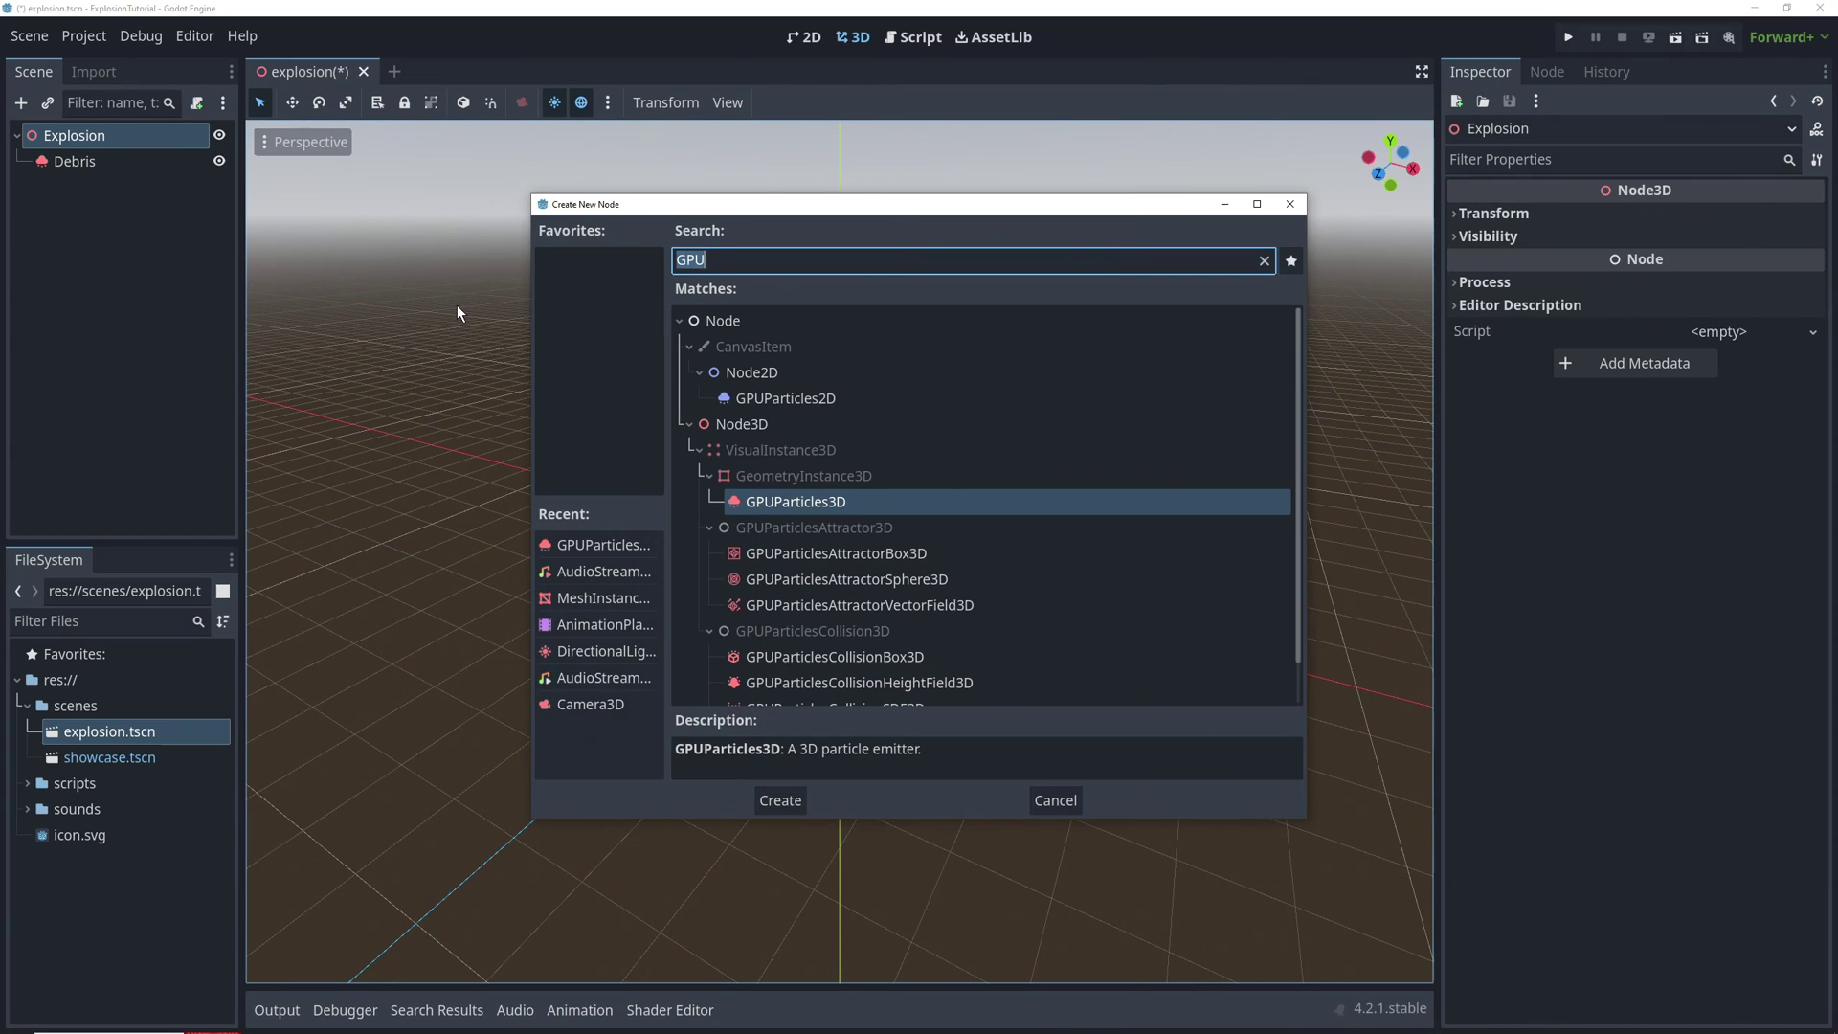
double_click(757, 502)
double_click(110, 188)
text(Fire)
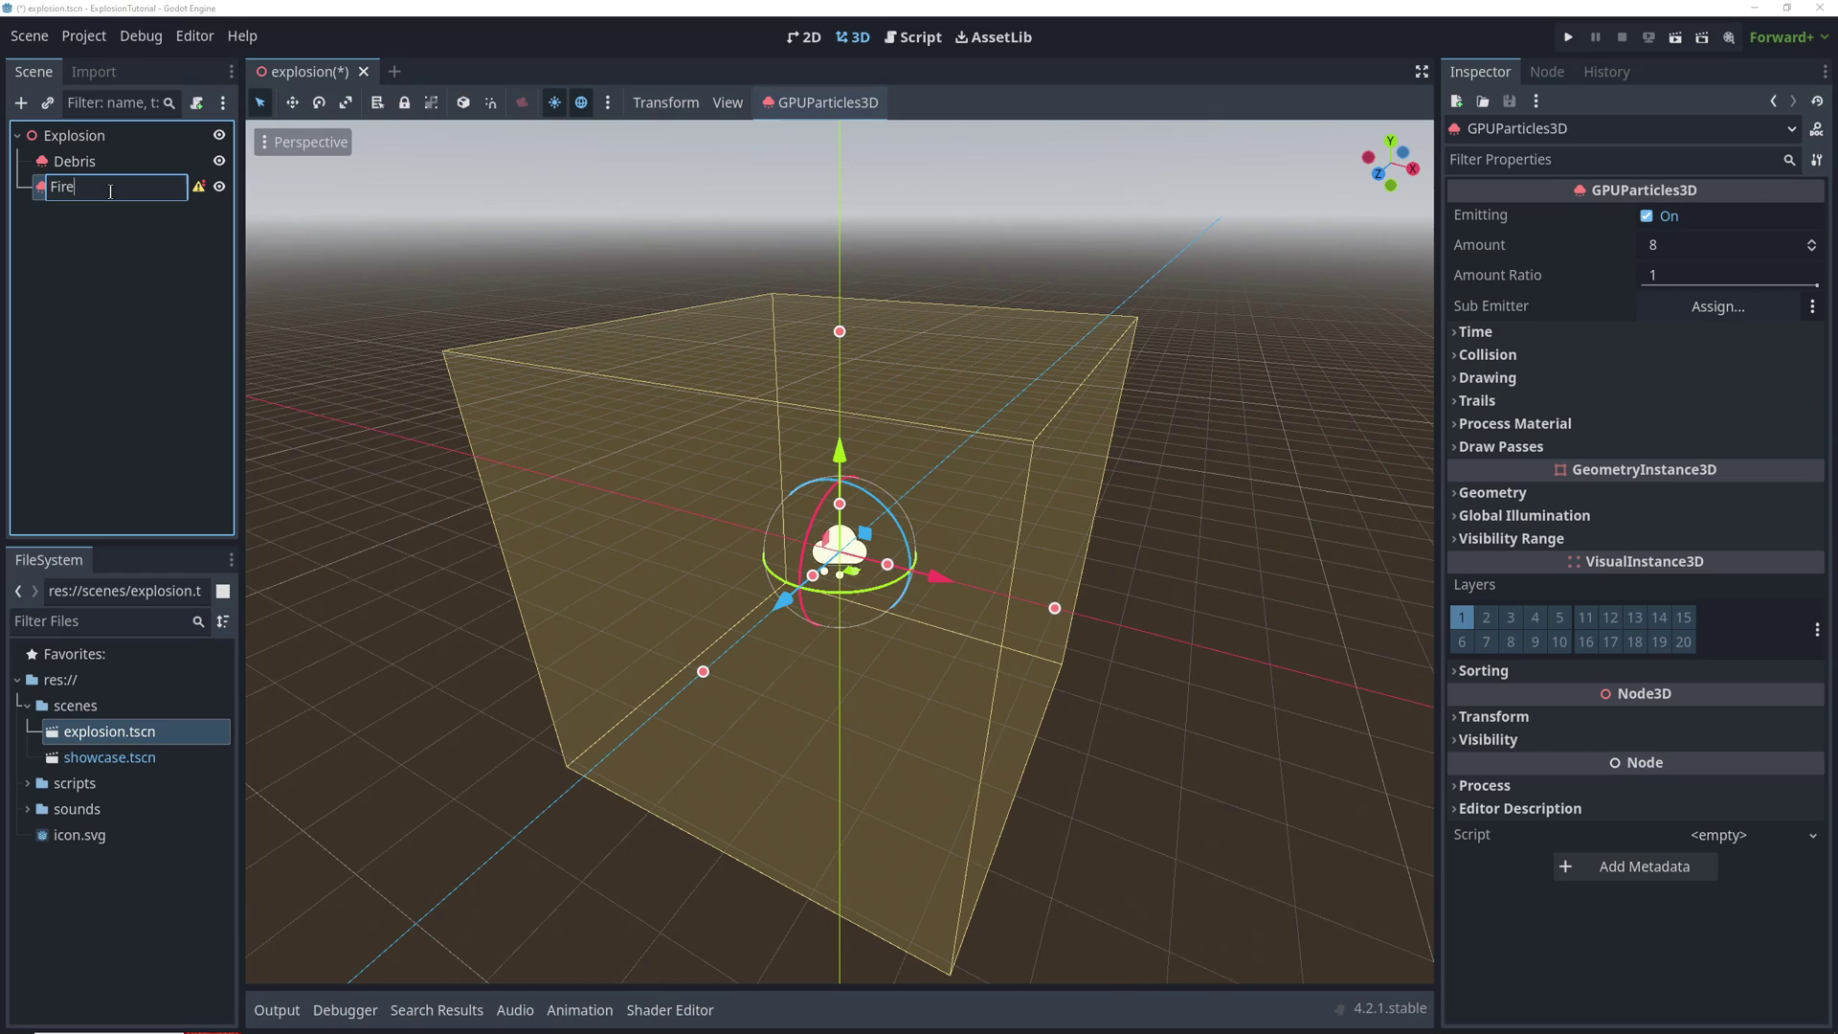
key(Return)
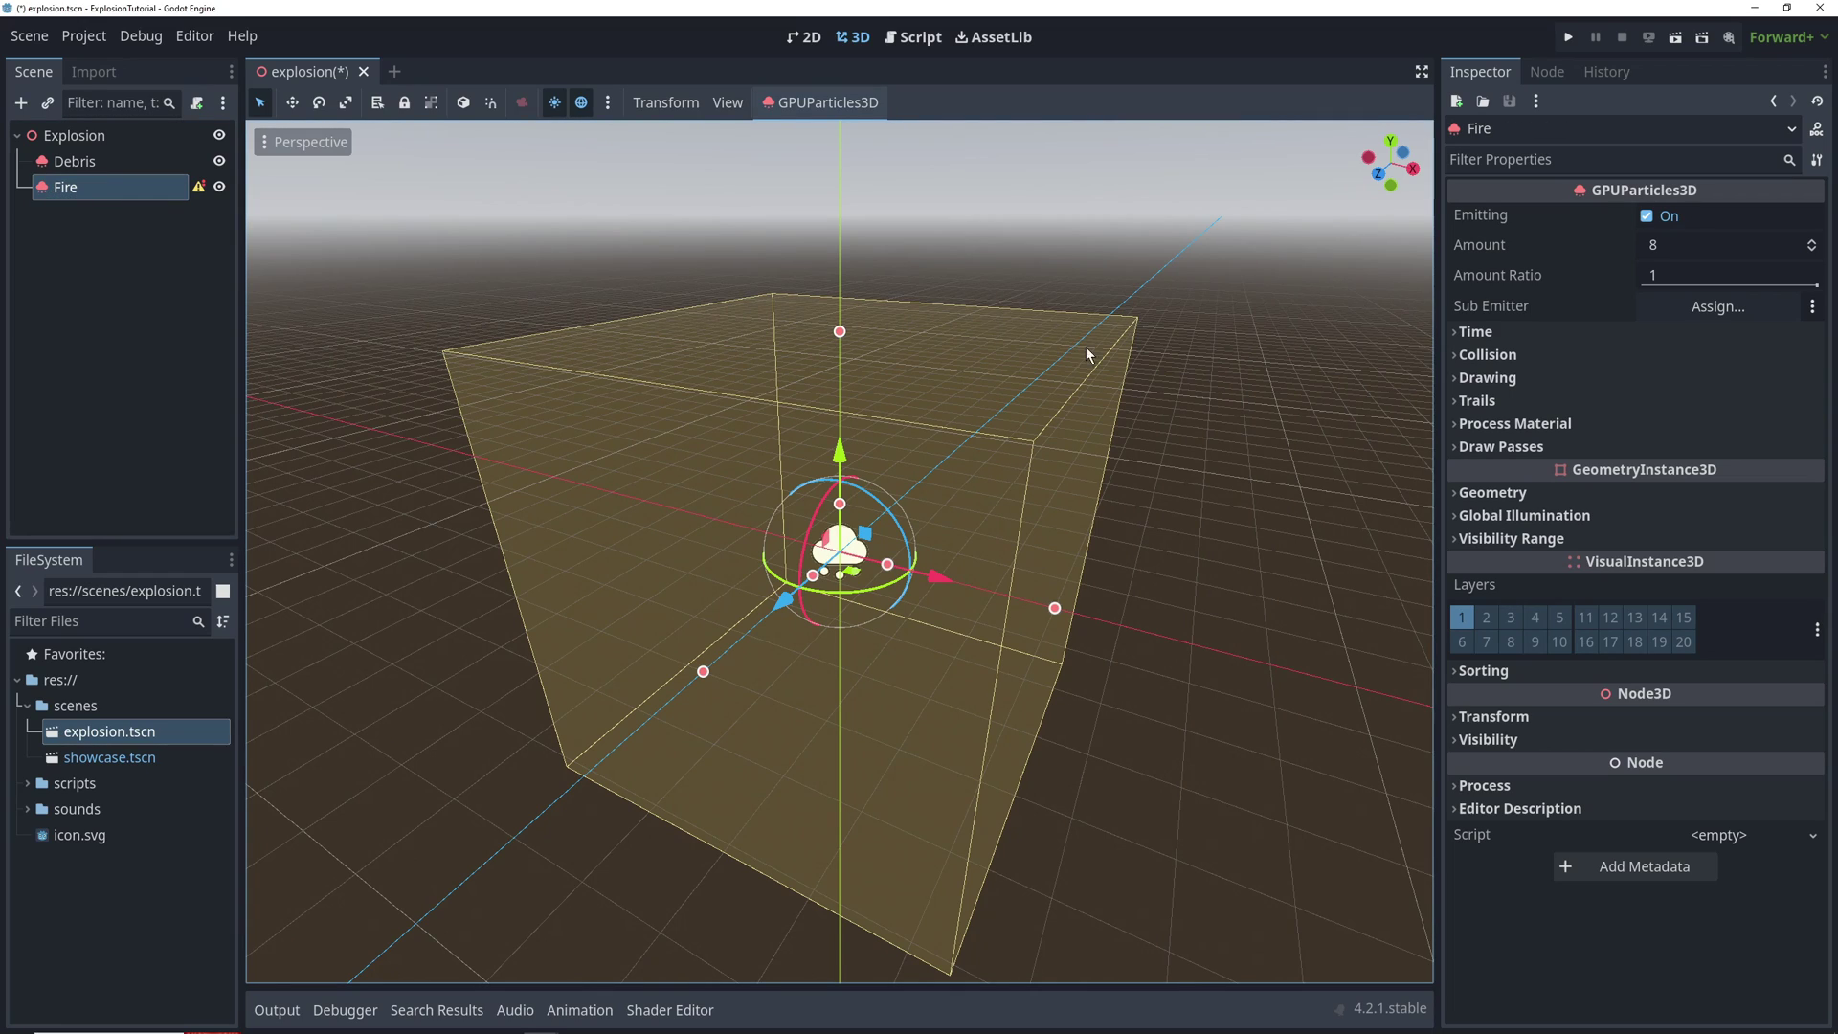
Set Fire's Draw Pass 1 to a new SphereMesh with 8 radial segments and 4 rings
click(1502, 447)
click(1704, 504)
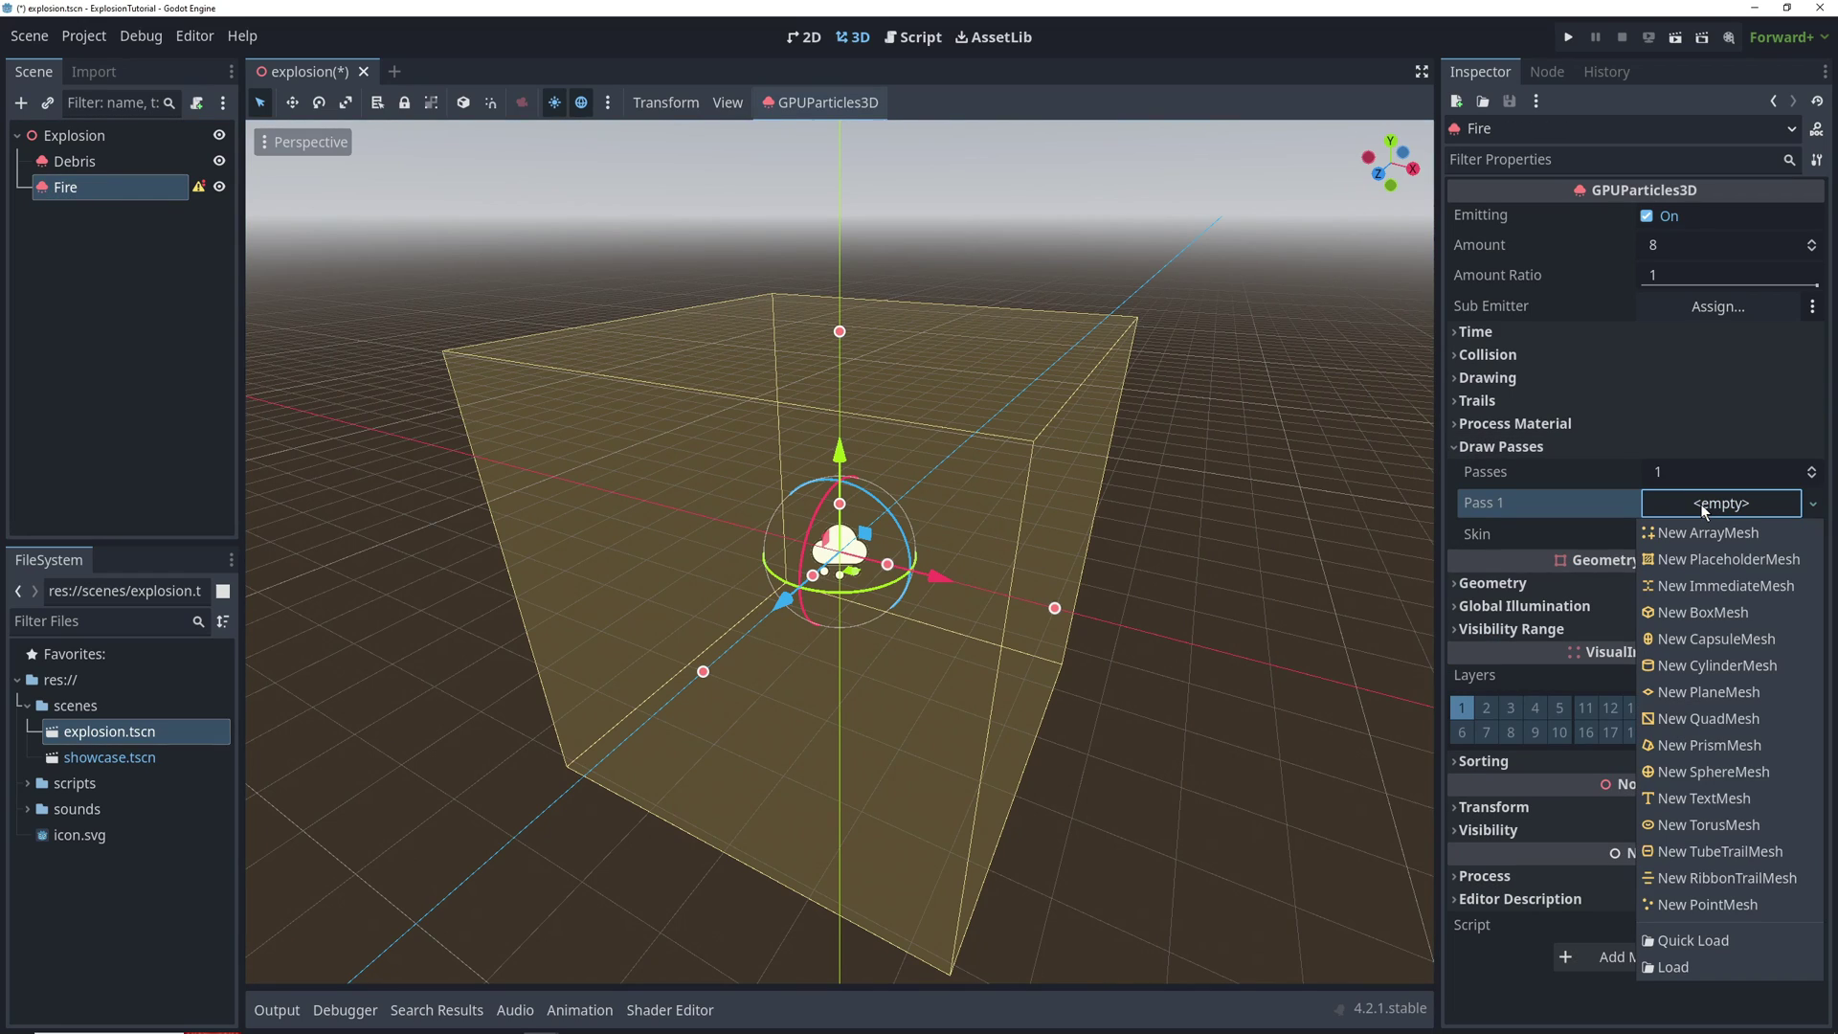
click(1701, 773)
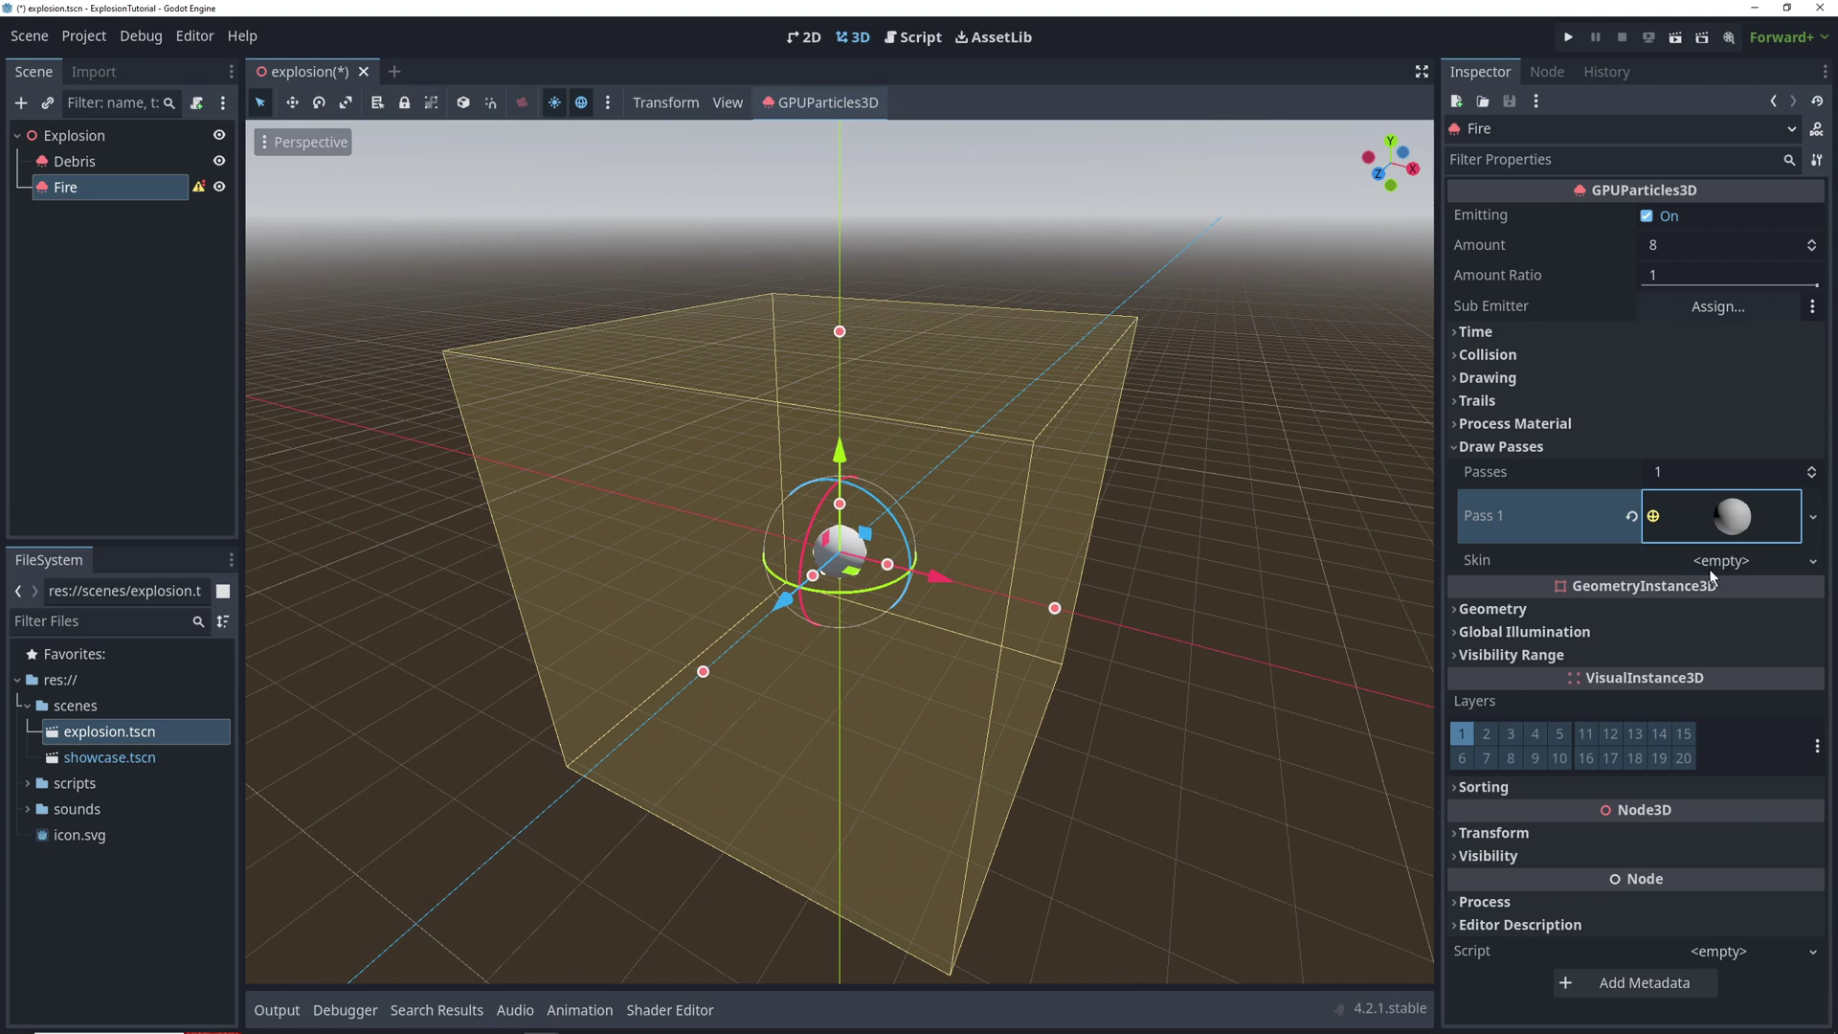
click(1720, 519)
click(1681, 749)
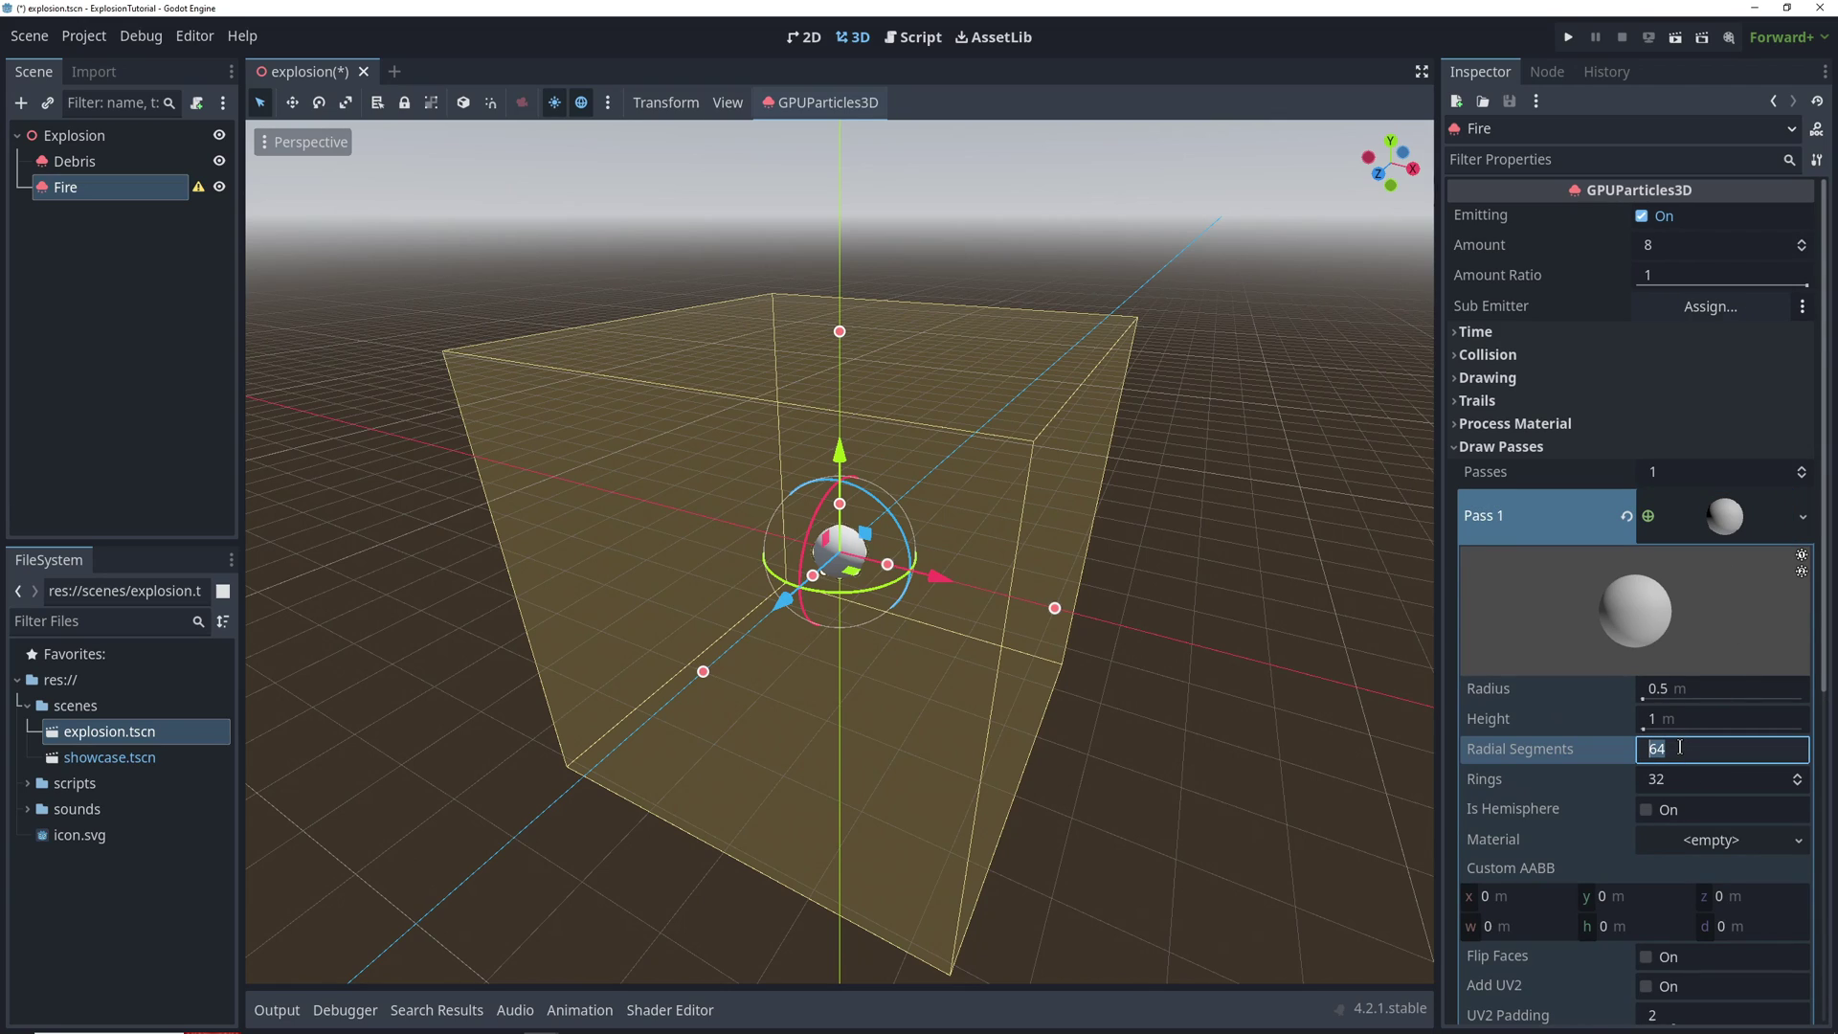
key(Return)
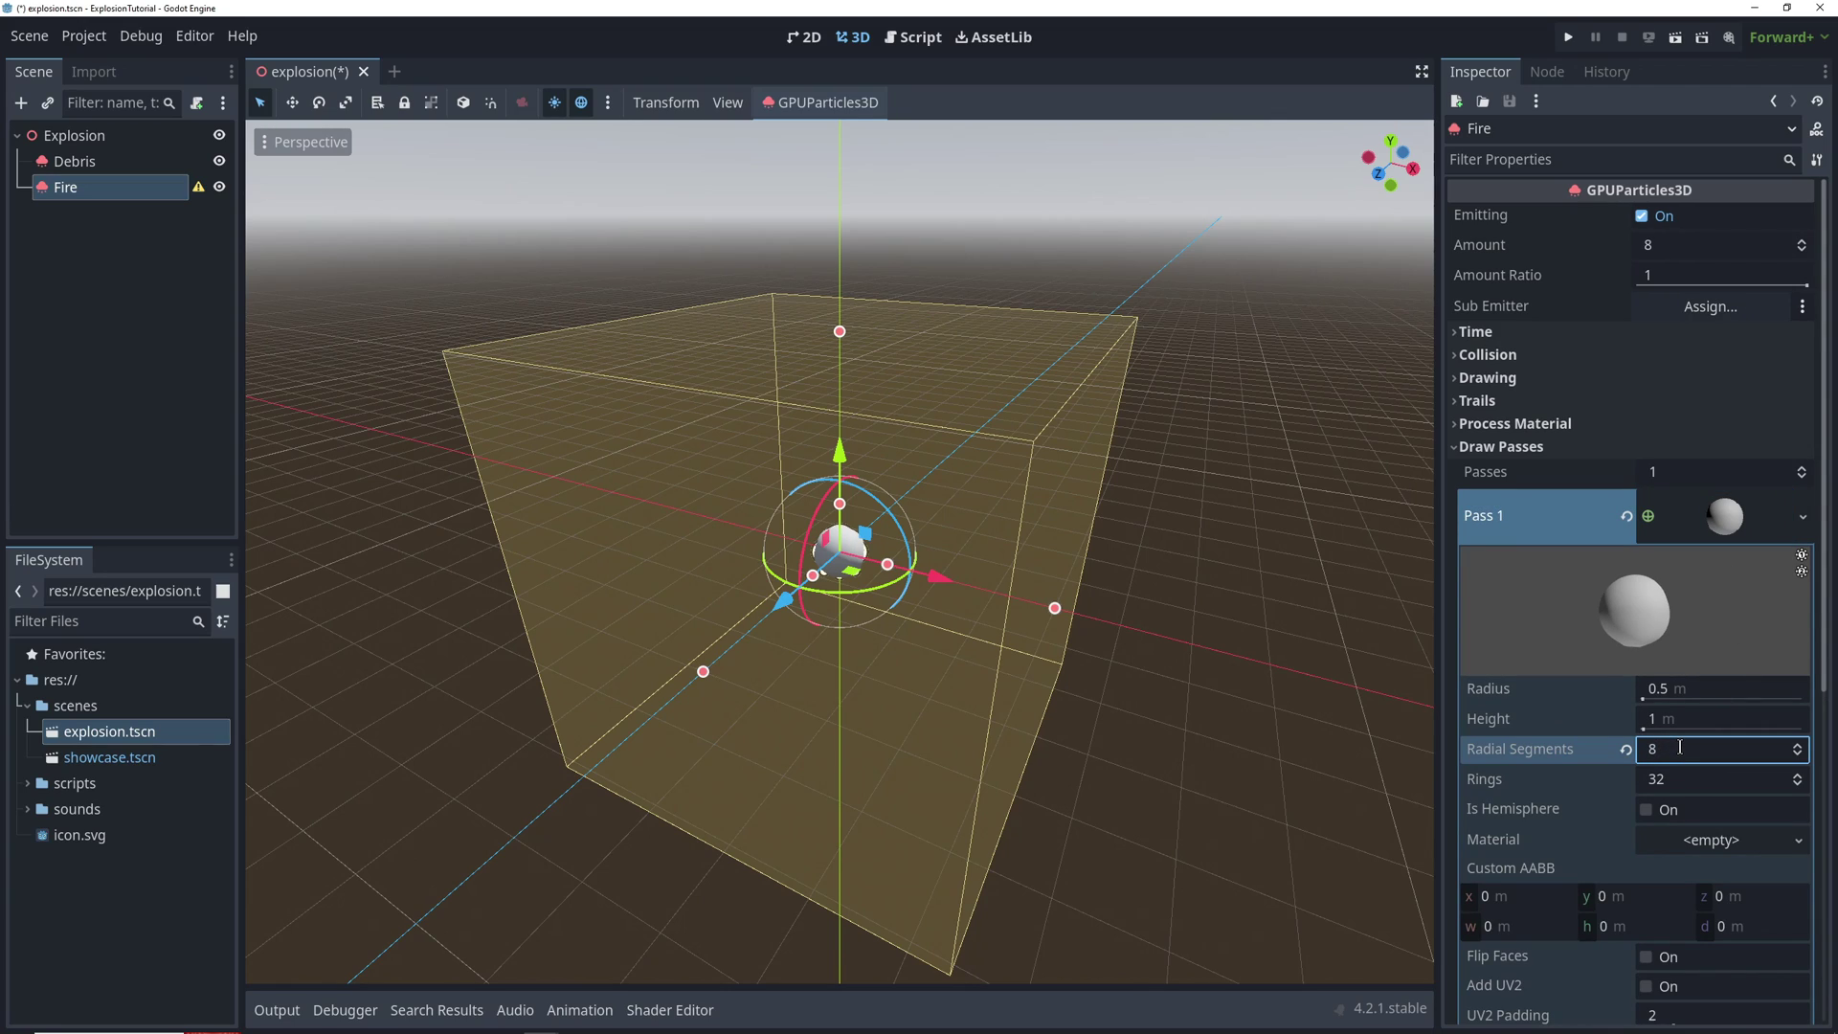
click(1682, 779)
key(Return)
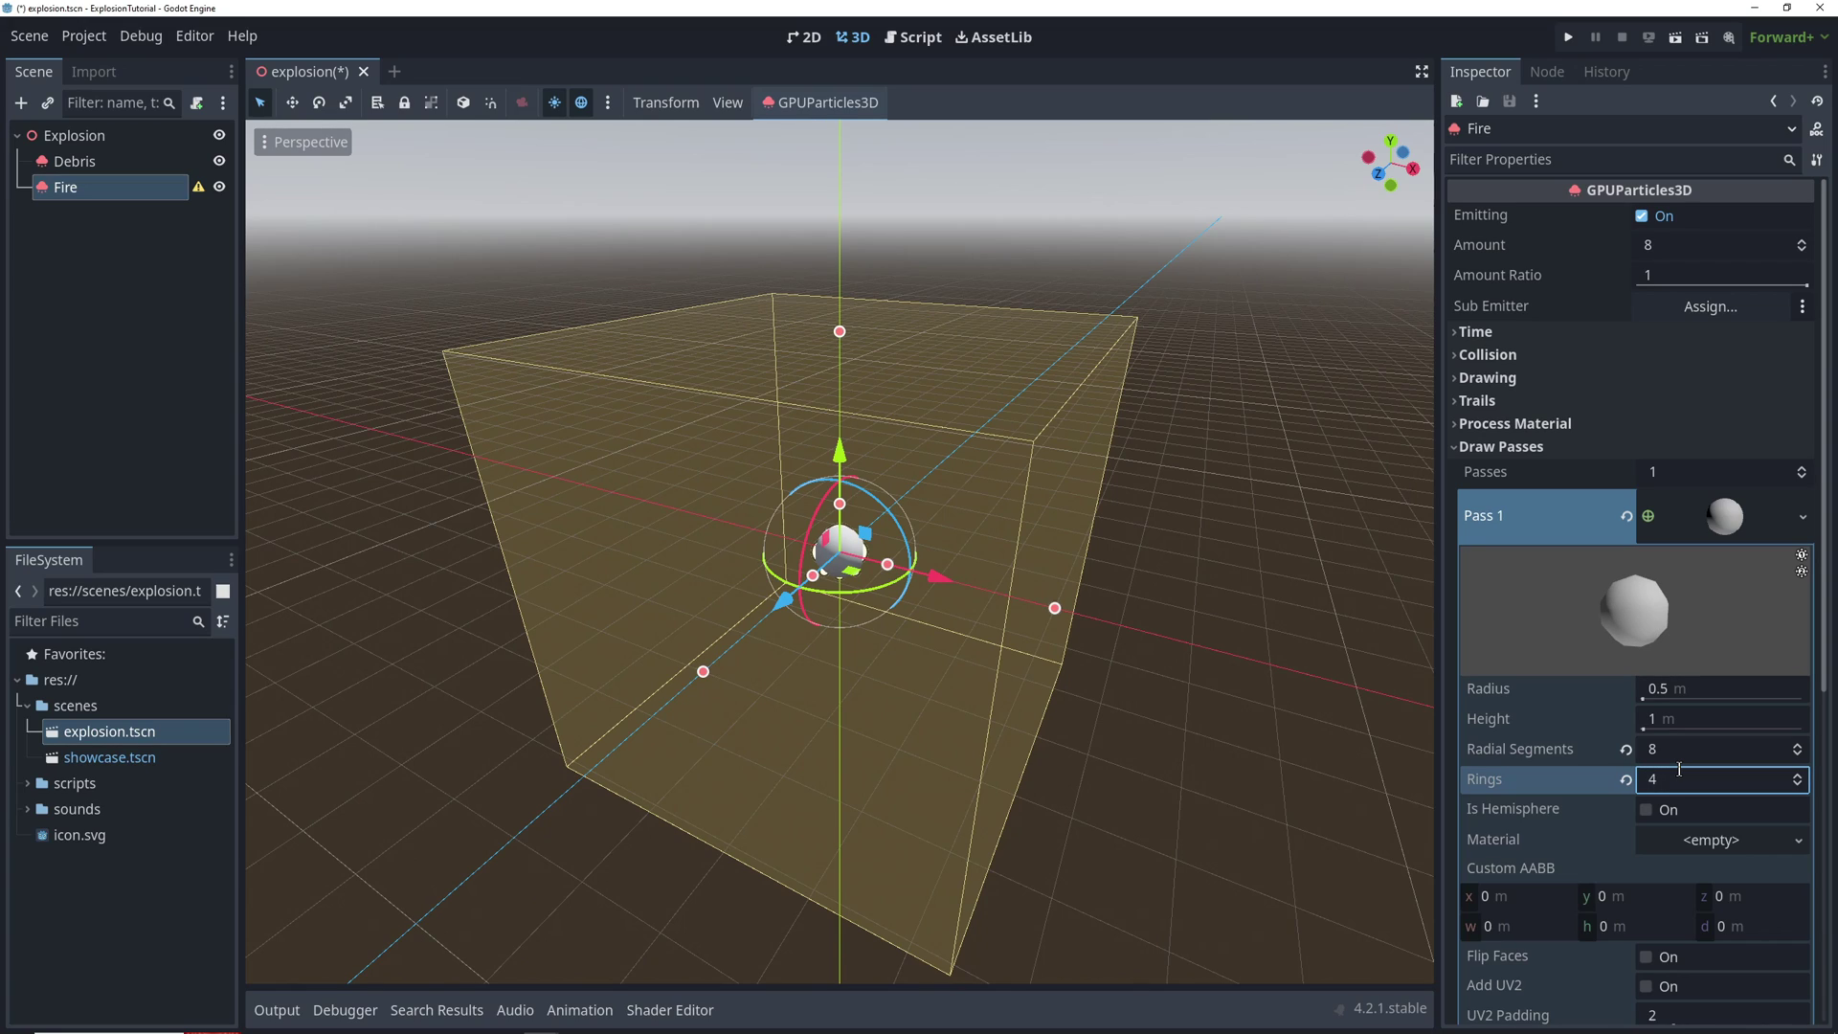
Give the sphere mesh a new StandardMaterial3D using vertex colour as albedo
click(1686, 840)
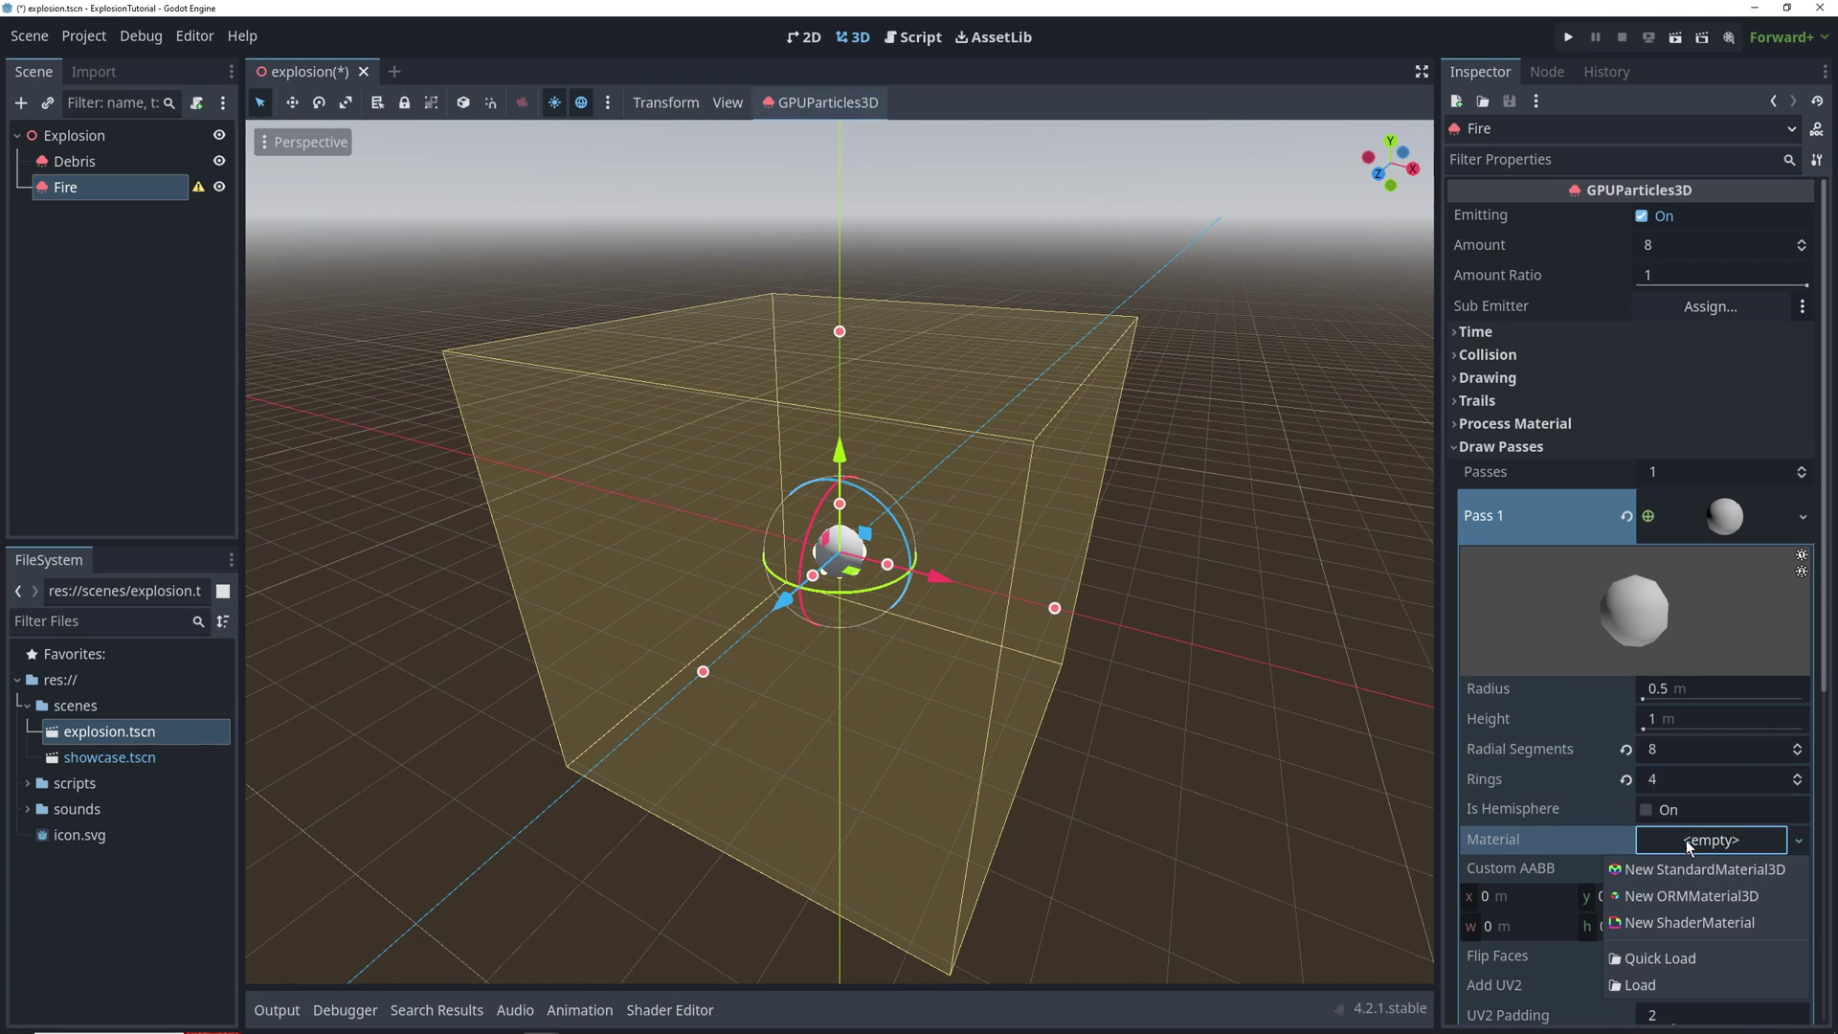
click(1683, 867)
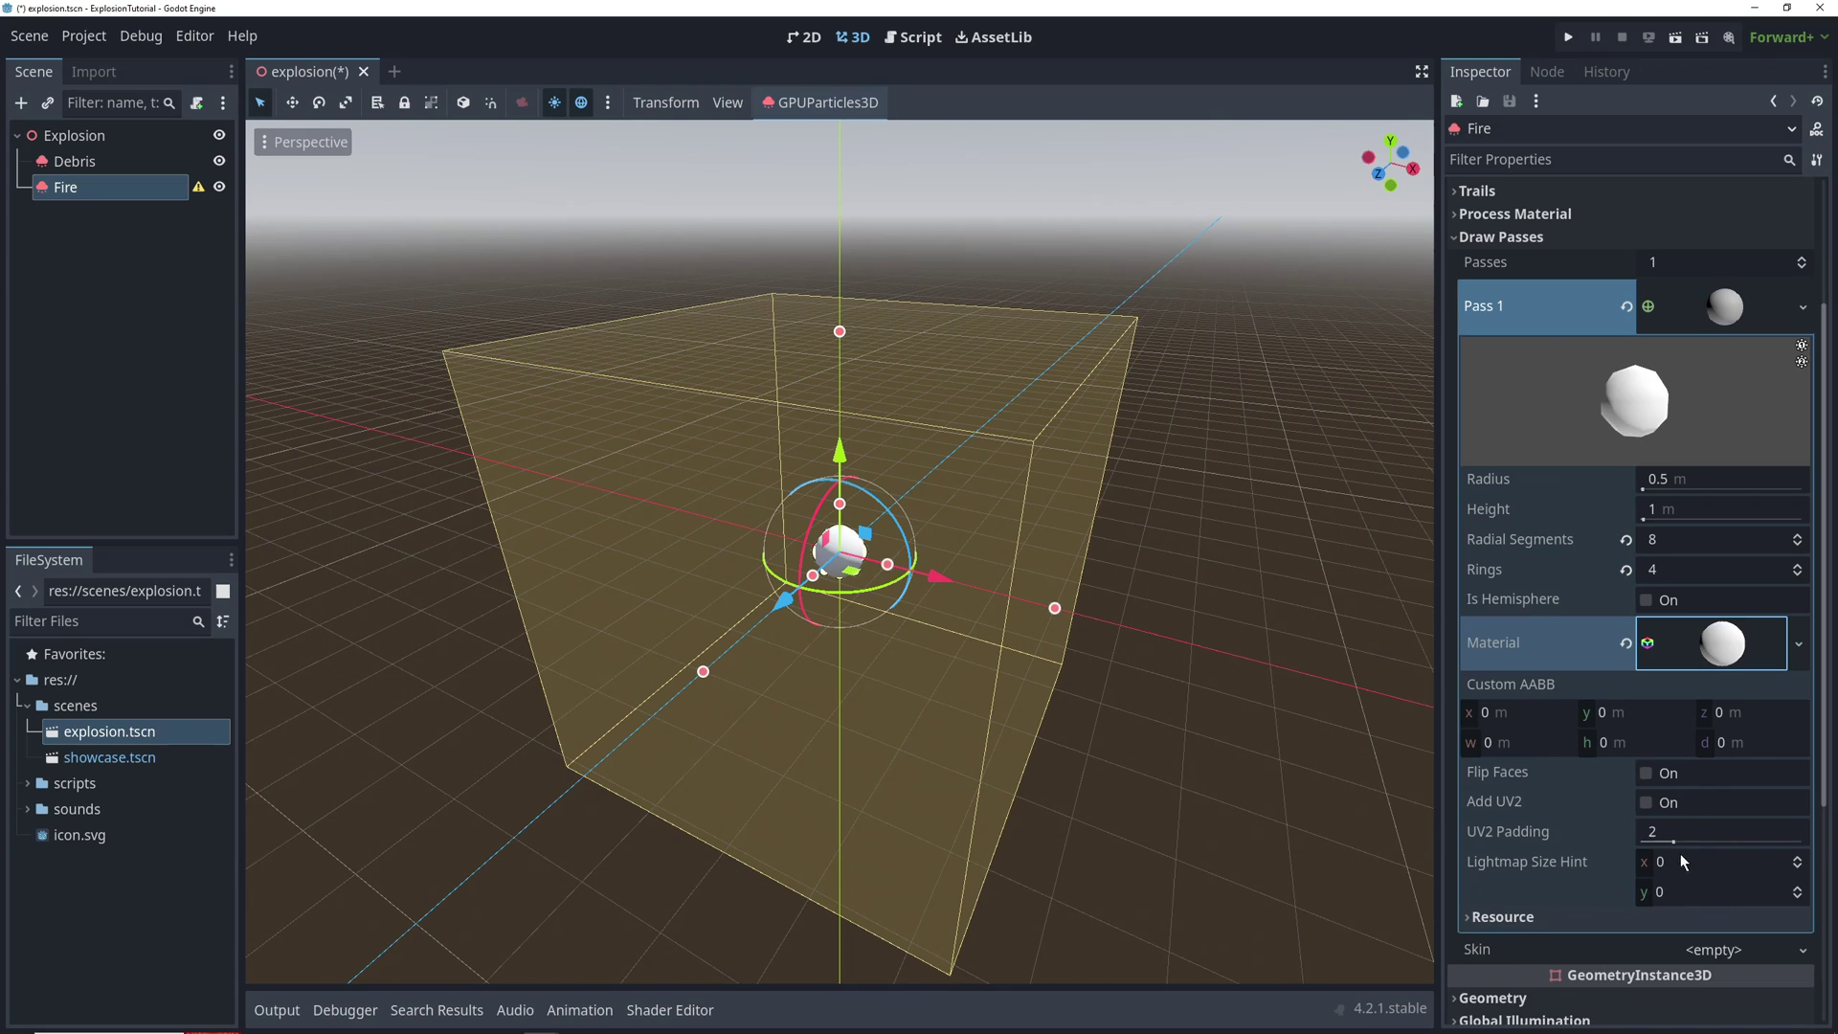
click(1731, 657)
scroll(1653, 824, down, 3)
scroll(1652, 814, down, 2)
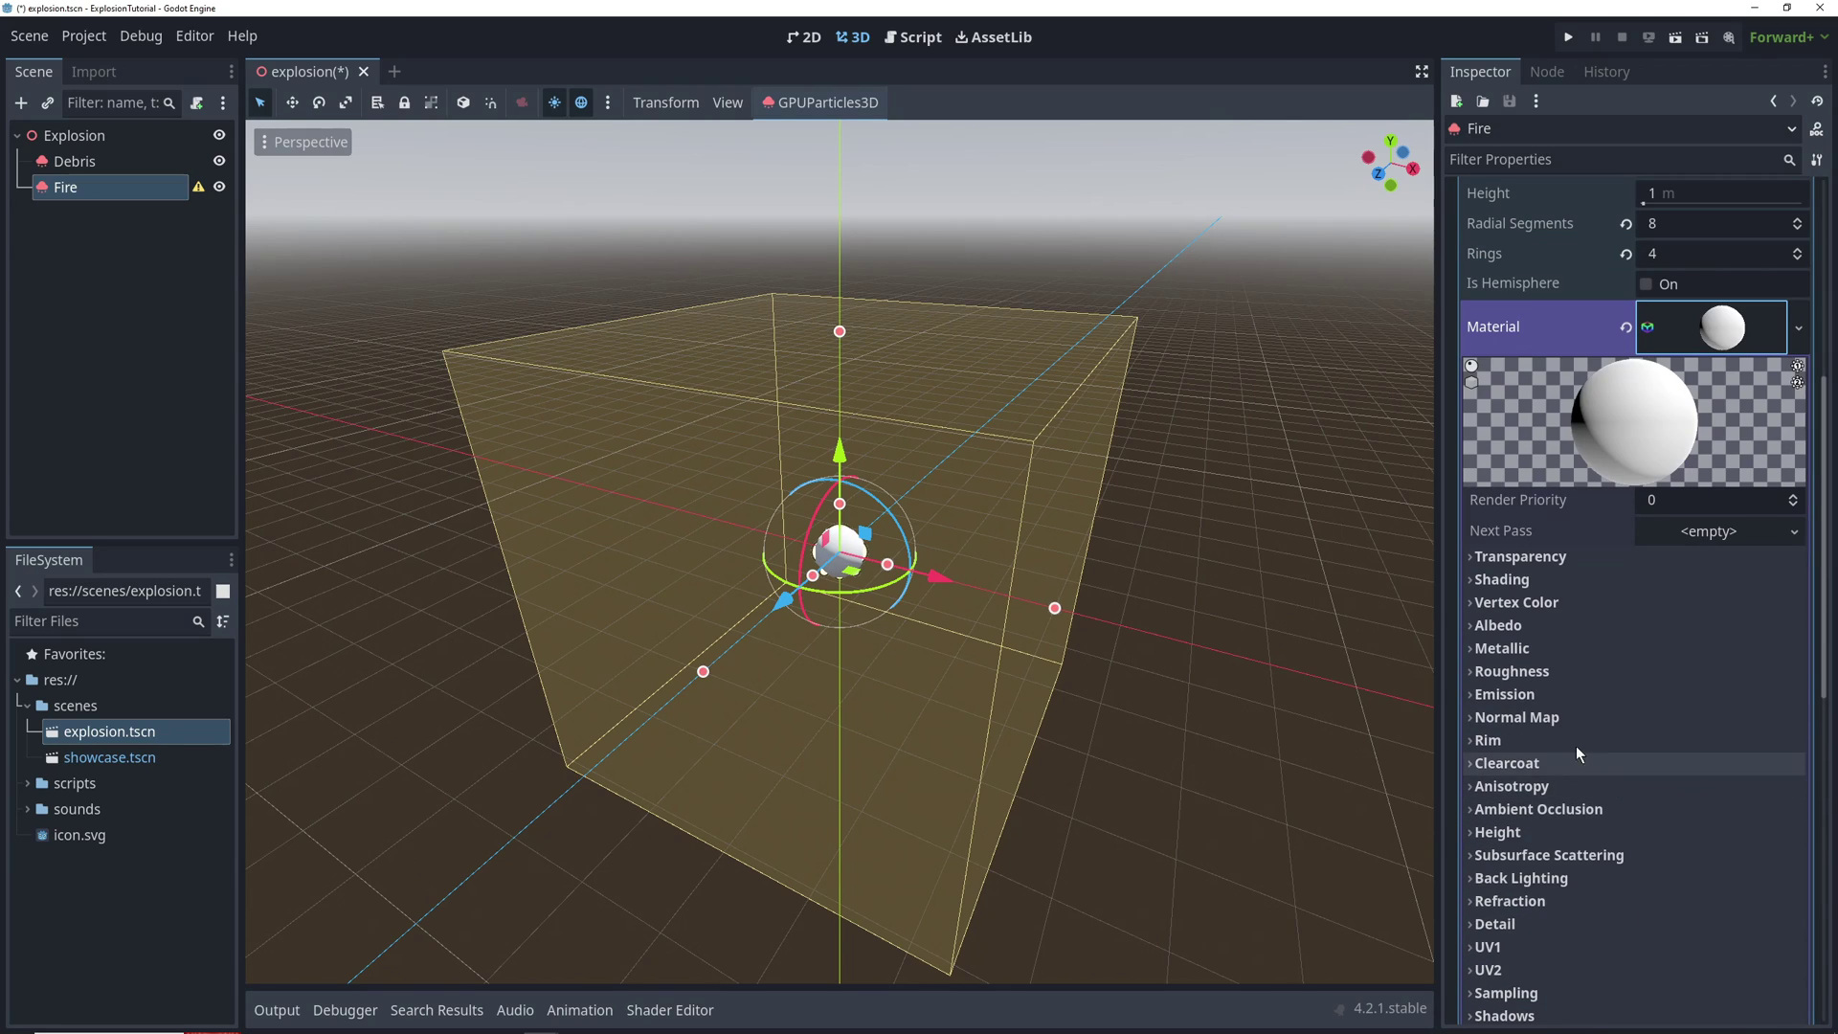
click(1482, 602)
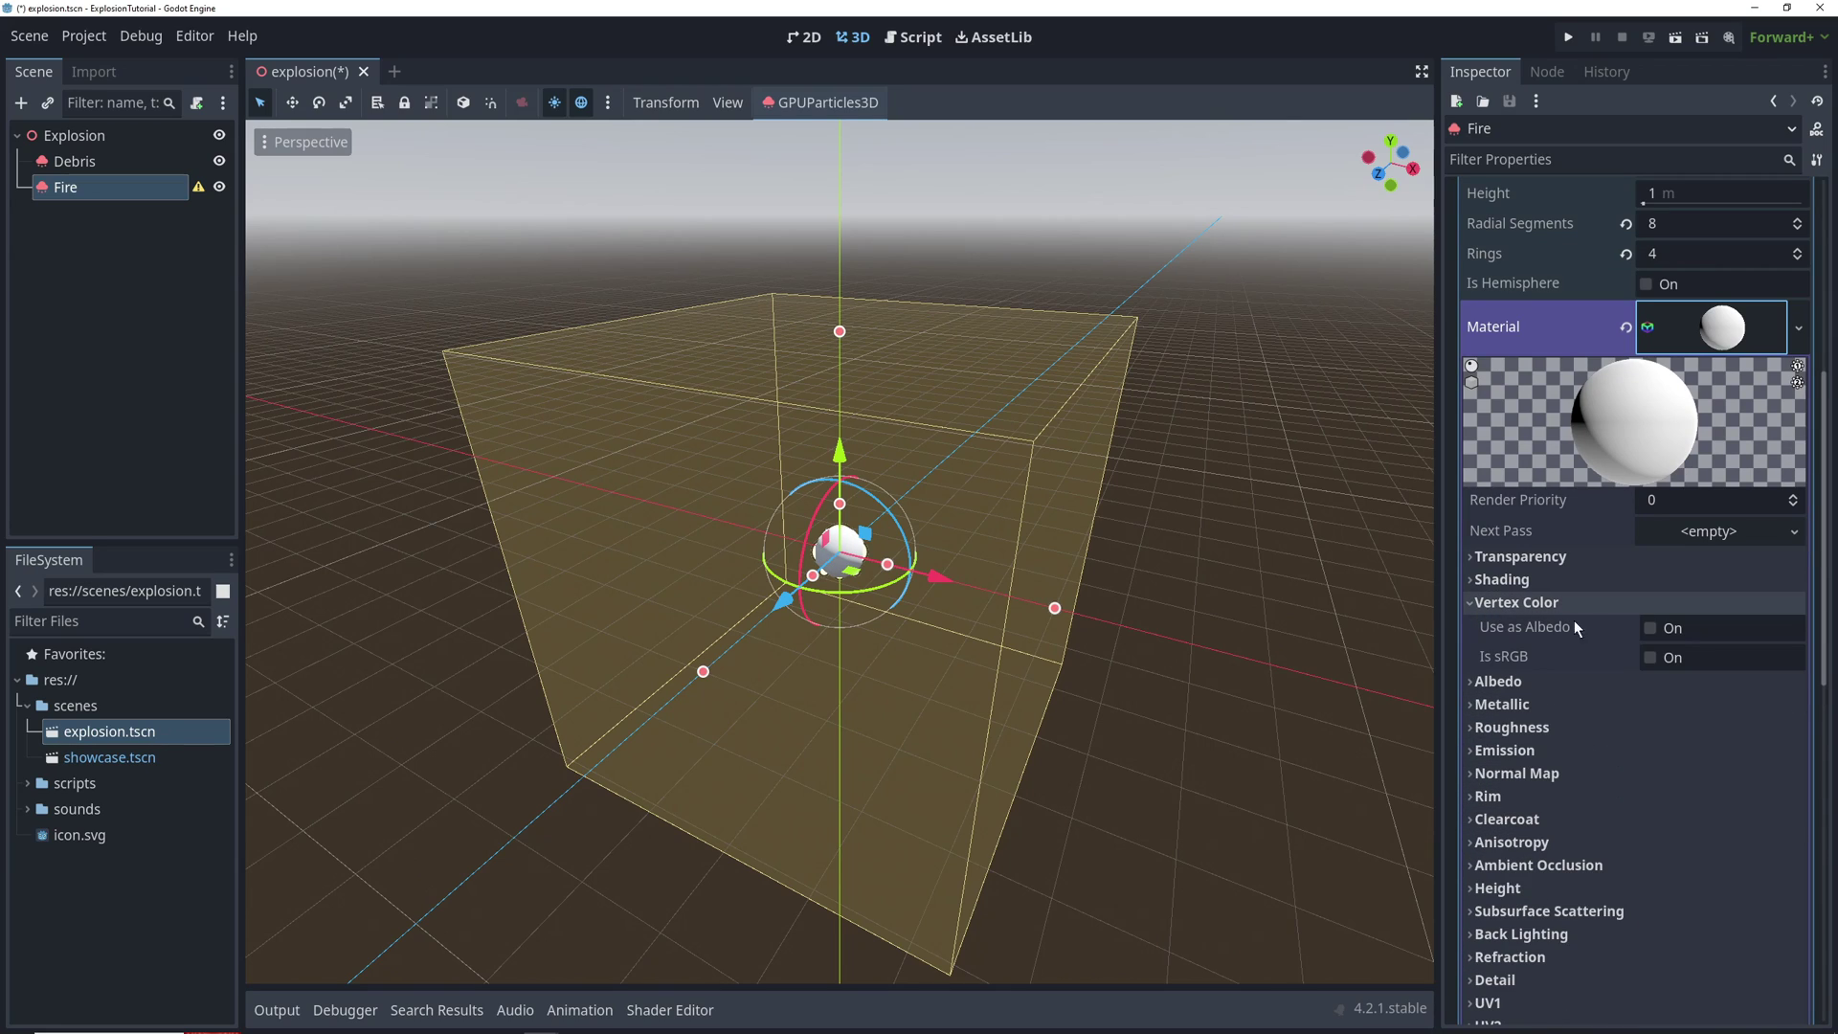
click(1648, 630)
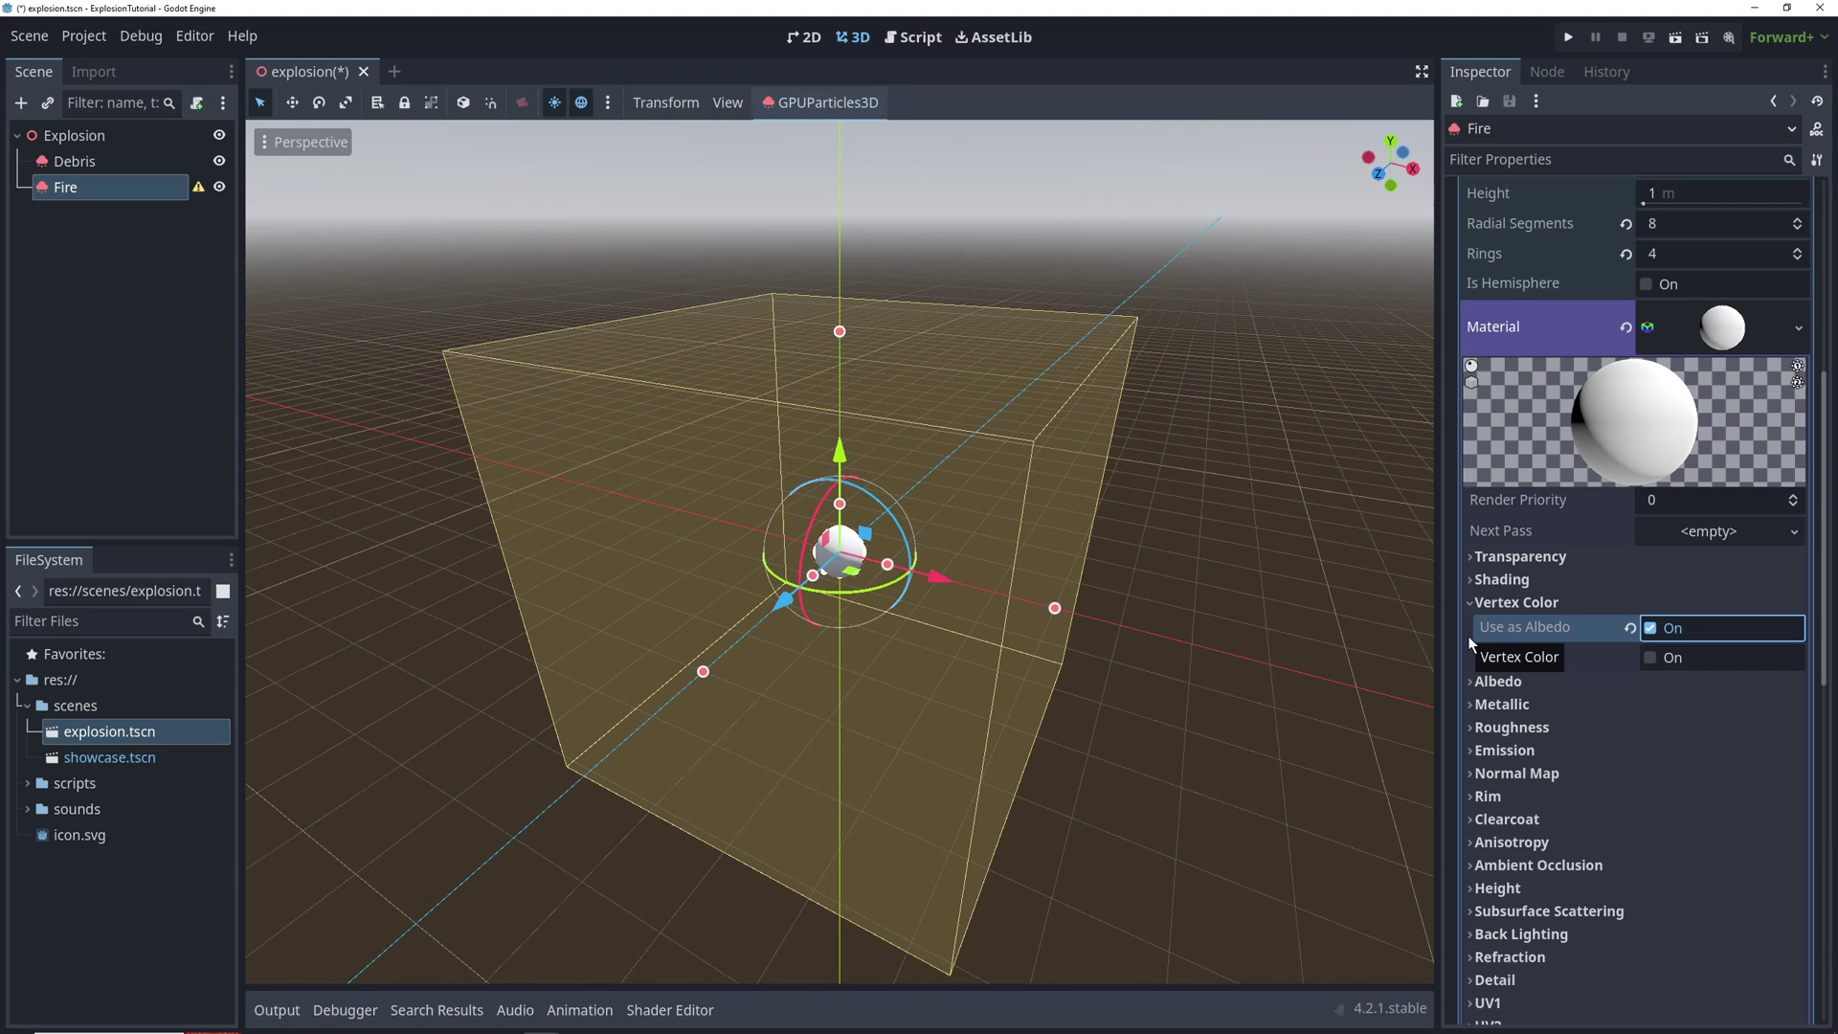
click(1473, 601)
Set the sphere material's Transparency mode to Alpha
click(1475, 556)
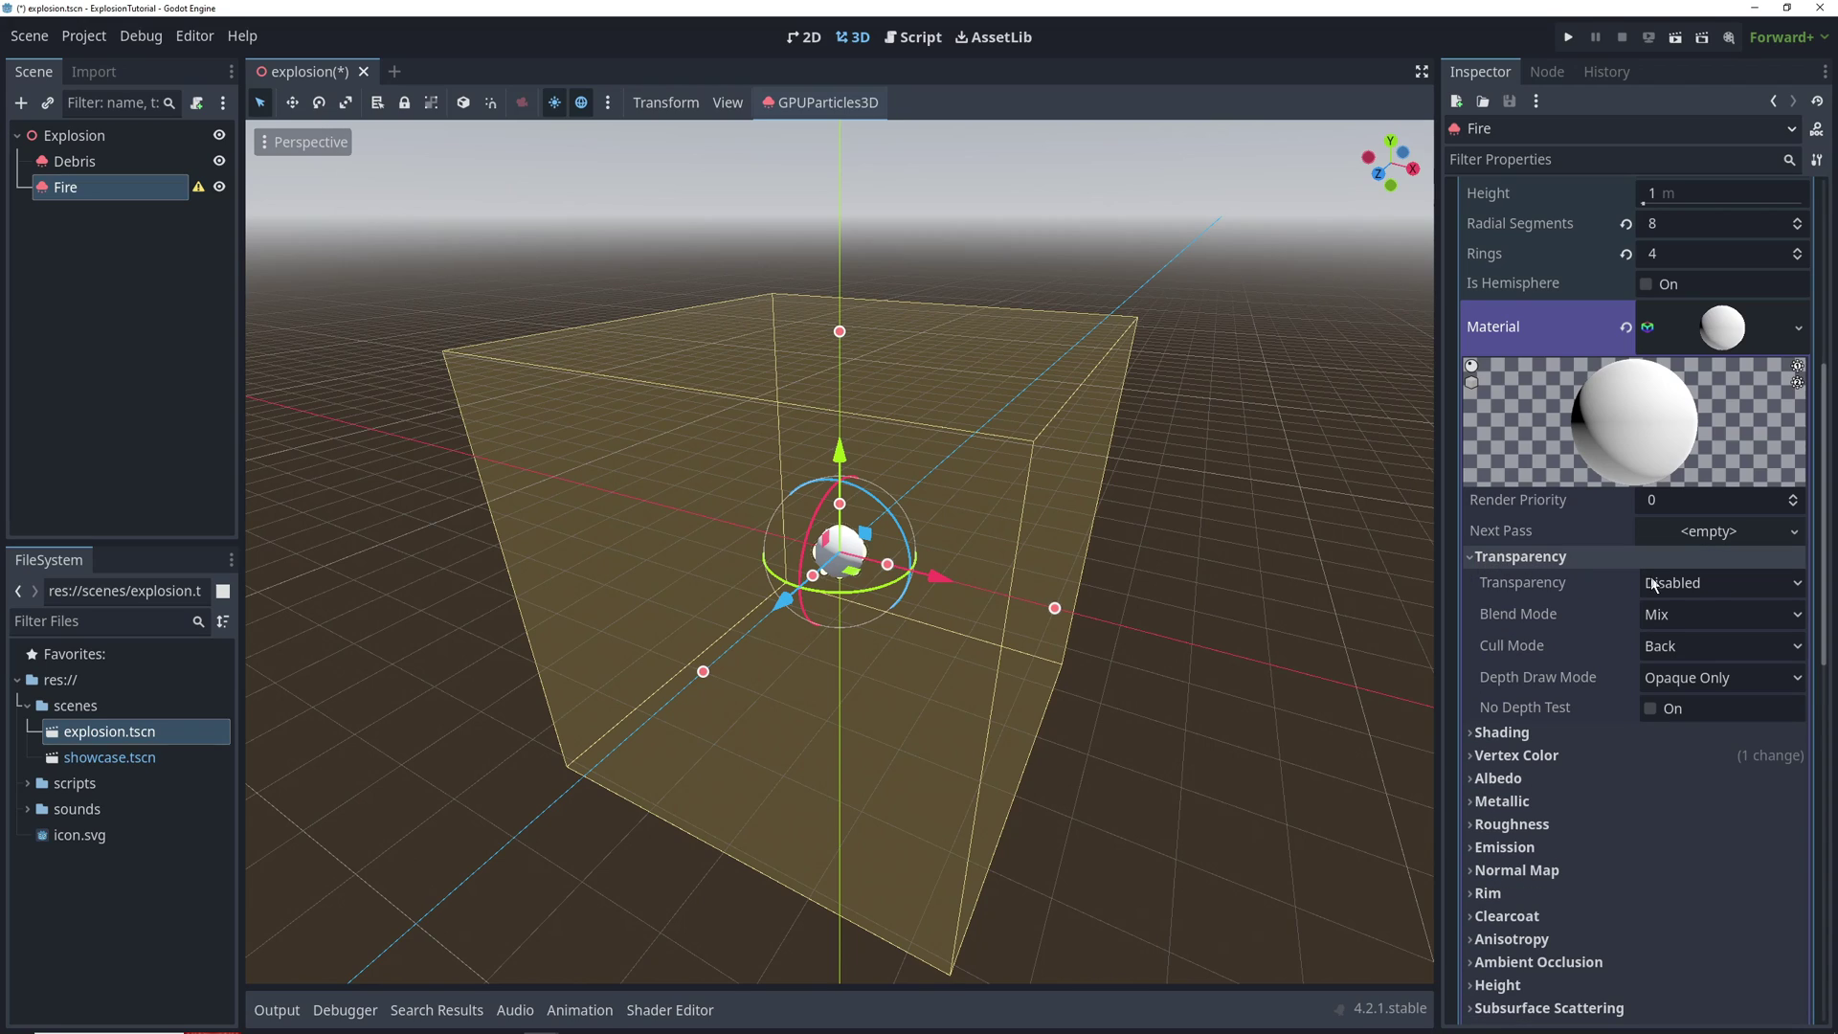
click(1691, 583)
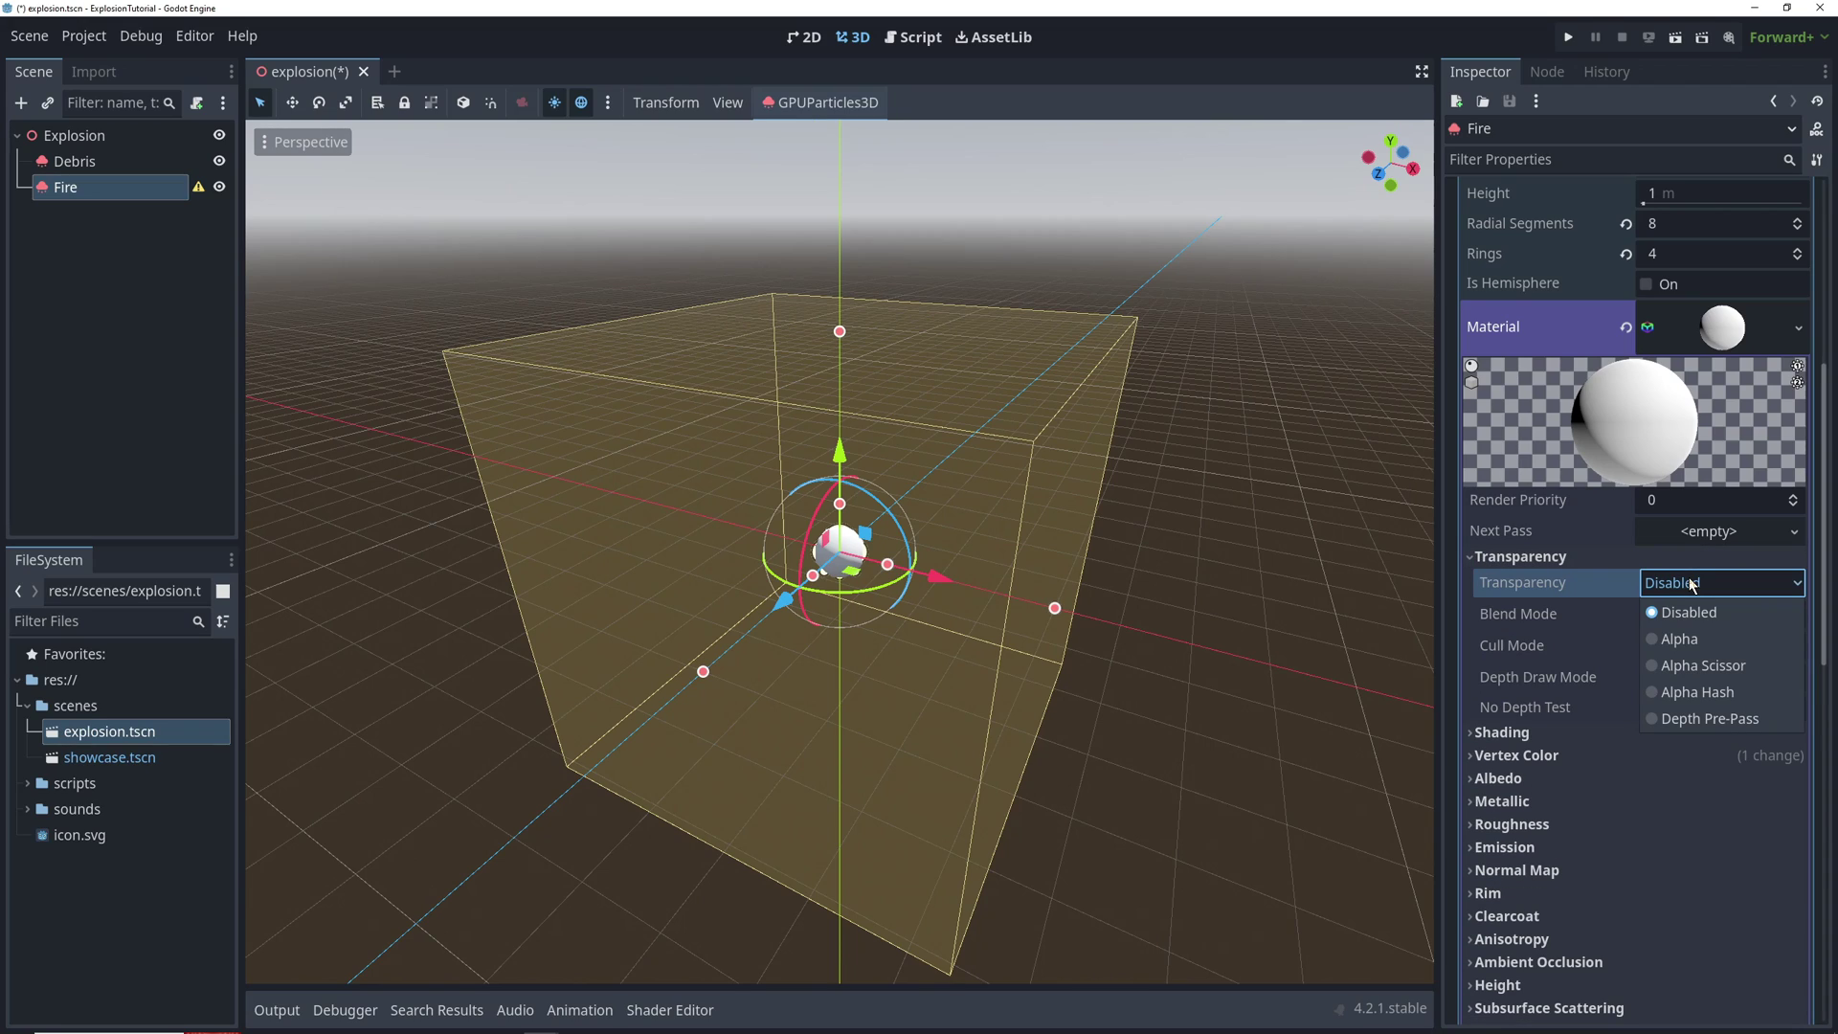
click(1690, 637)
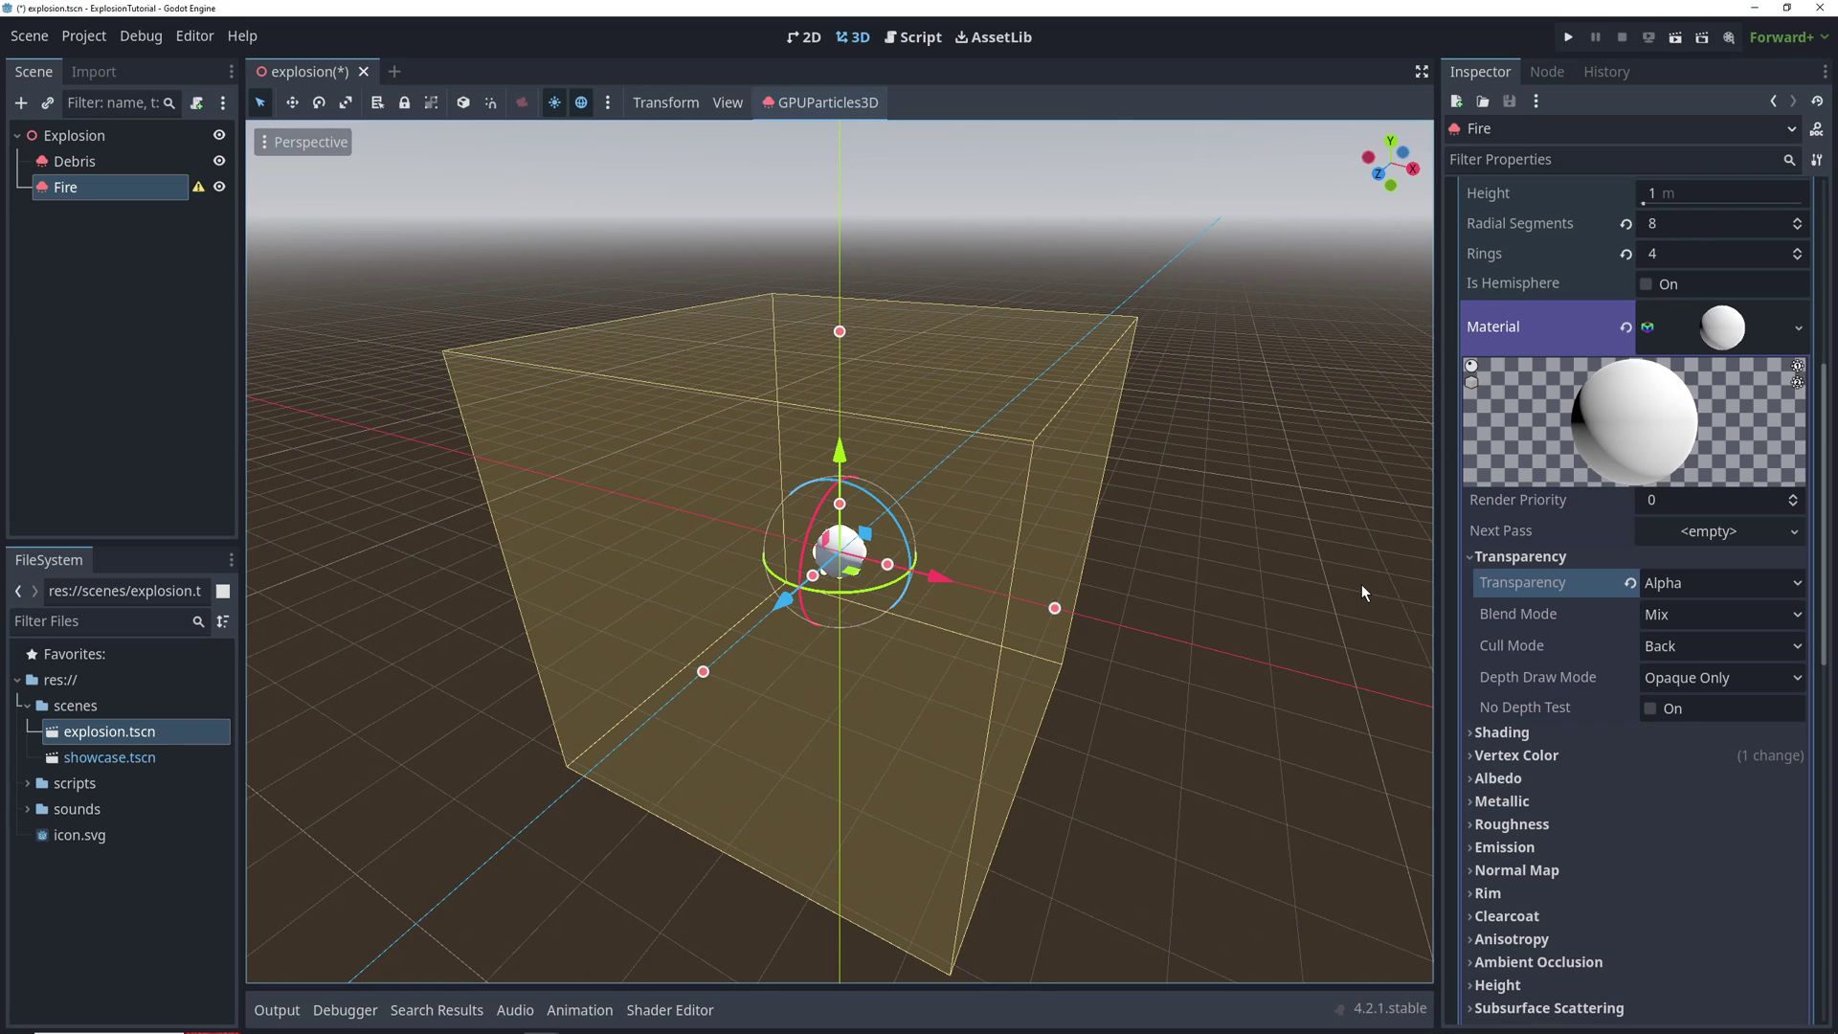
click(1722, 327)
scroll(1686, 468, up, 6)
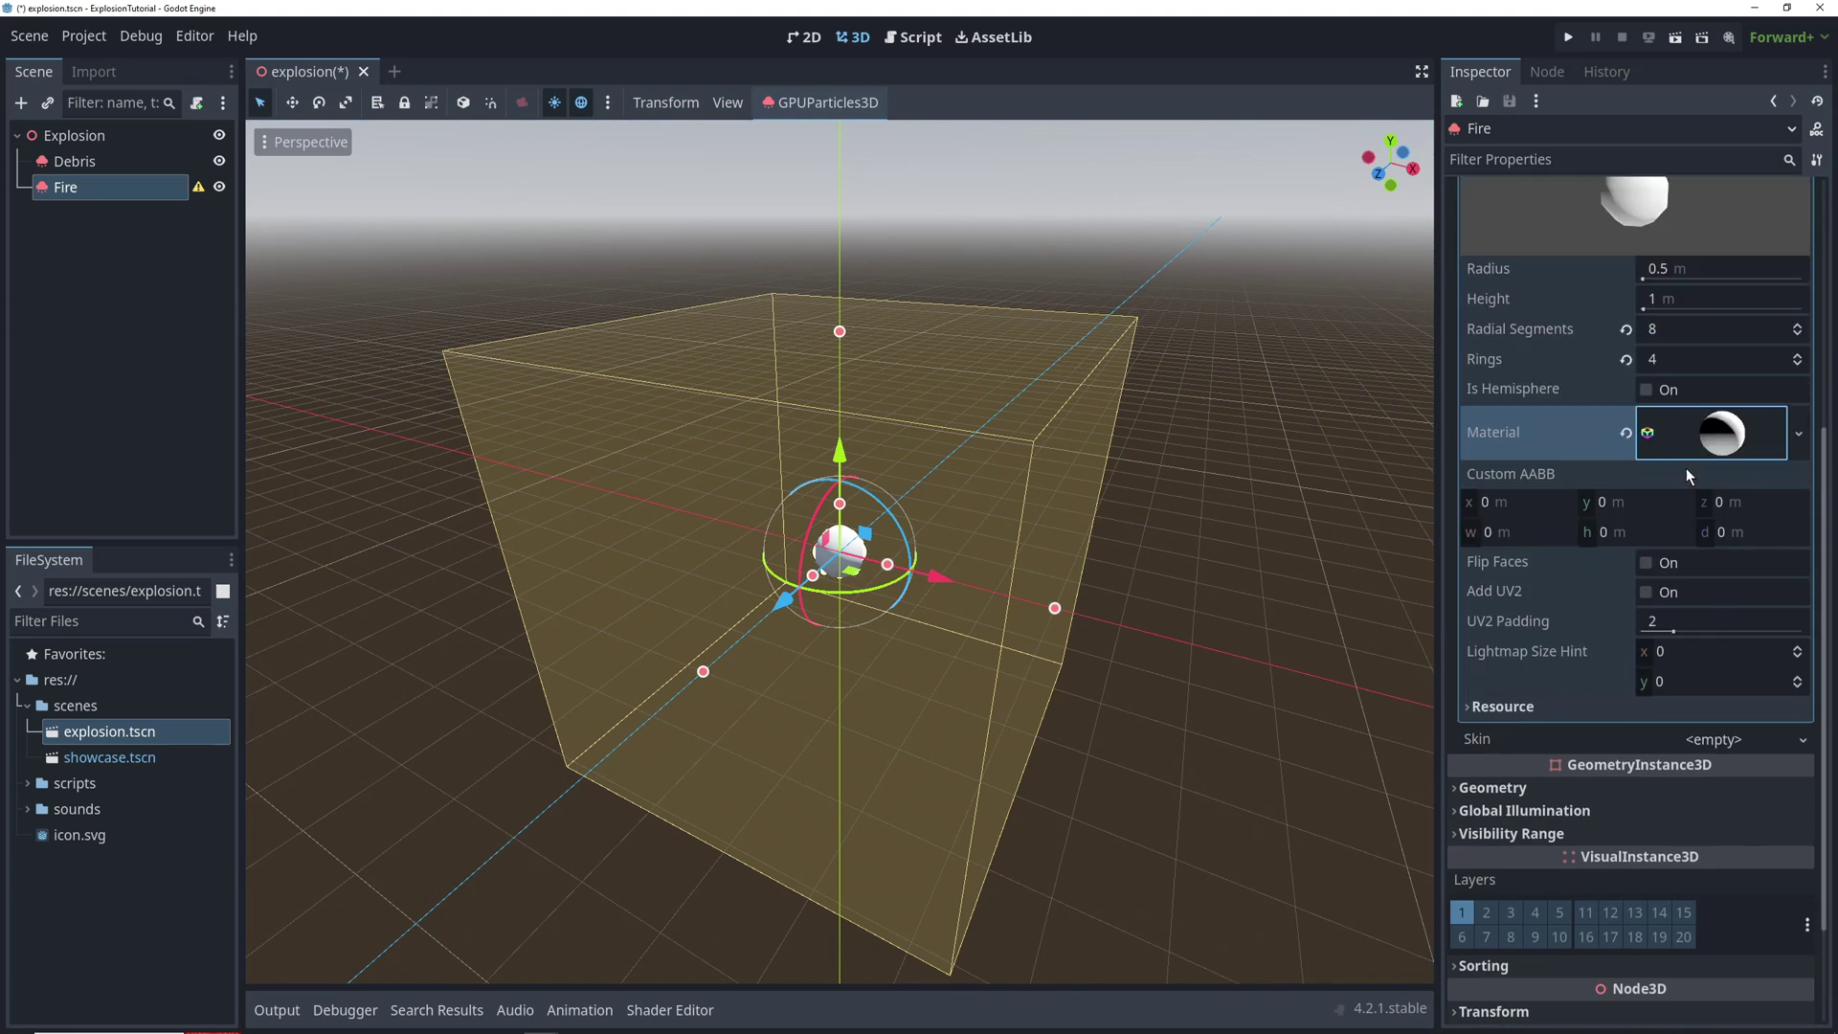
Set Fire Amount to 12, keep Lifetime 1, with Explosiveness 1 and Fixed FPS 60
click(1482, 448)
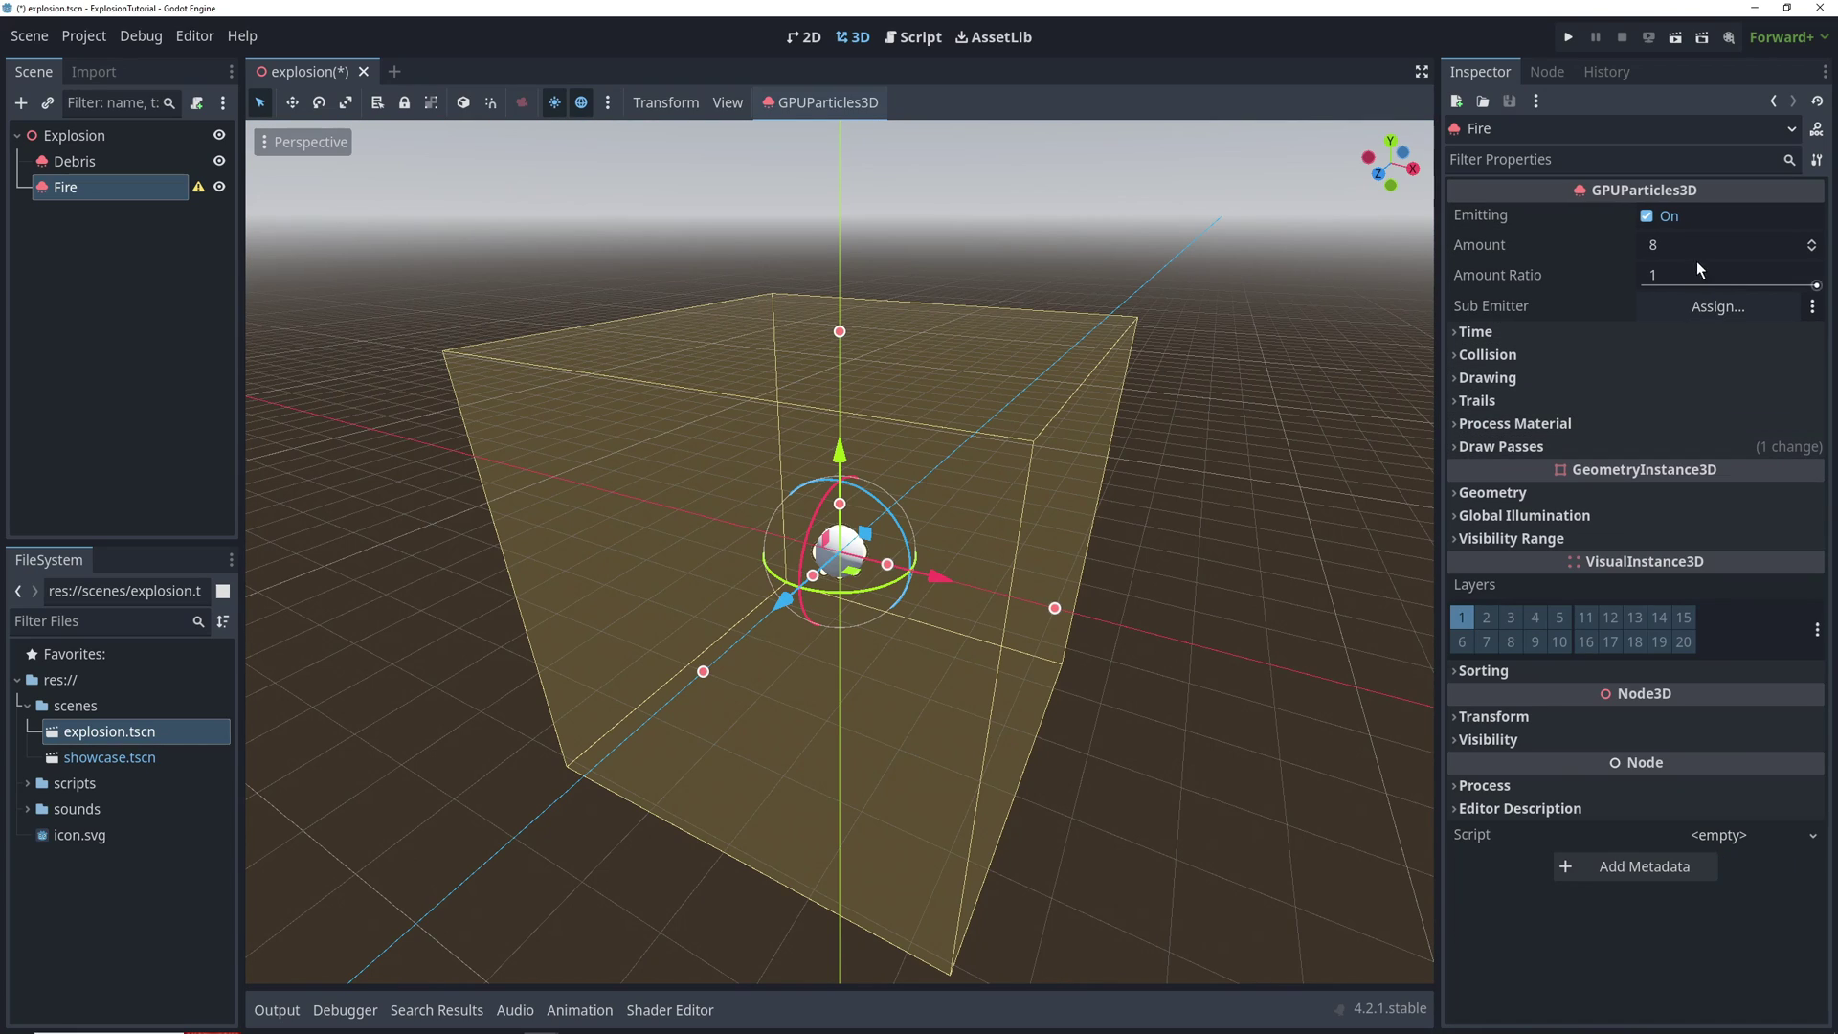
click(1695, 246)
text(12)
key(Return)
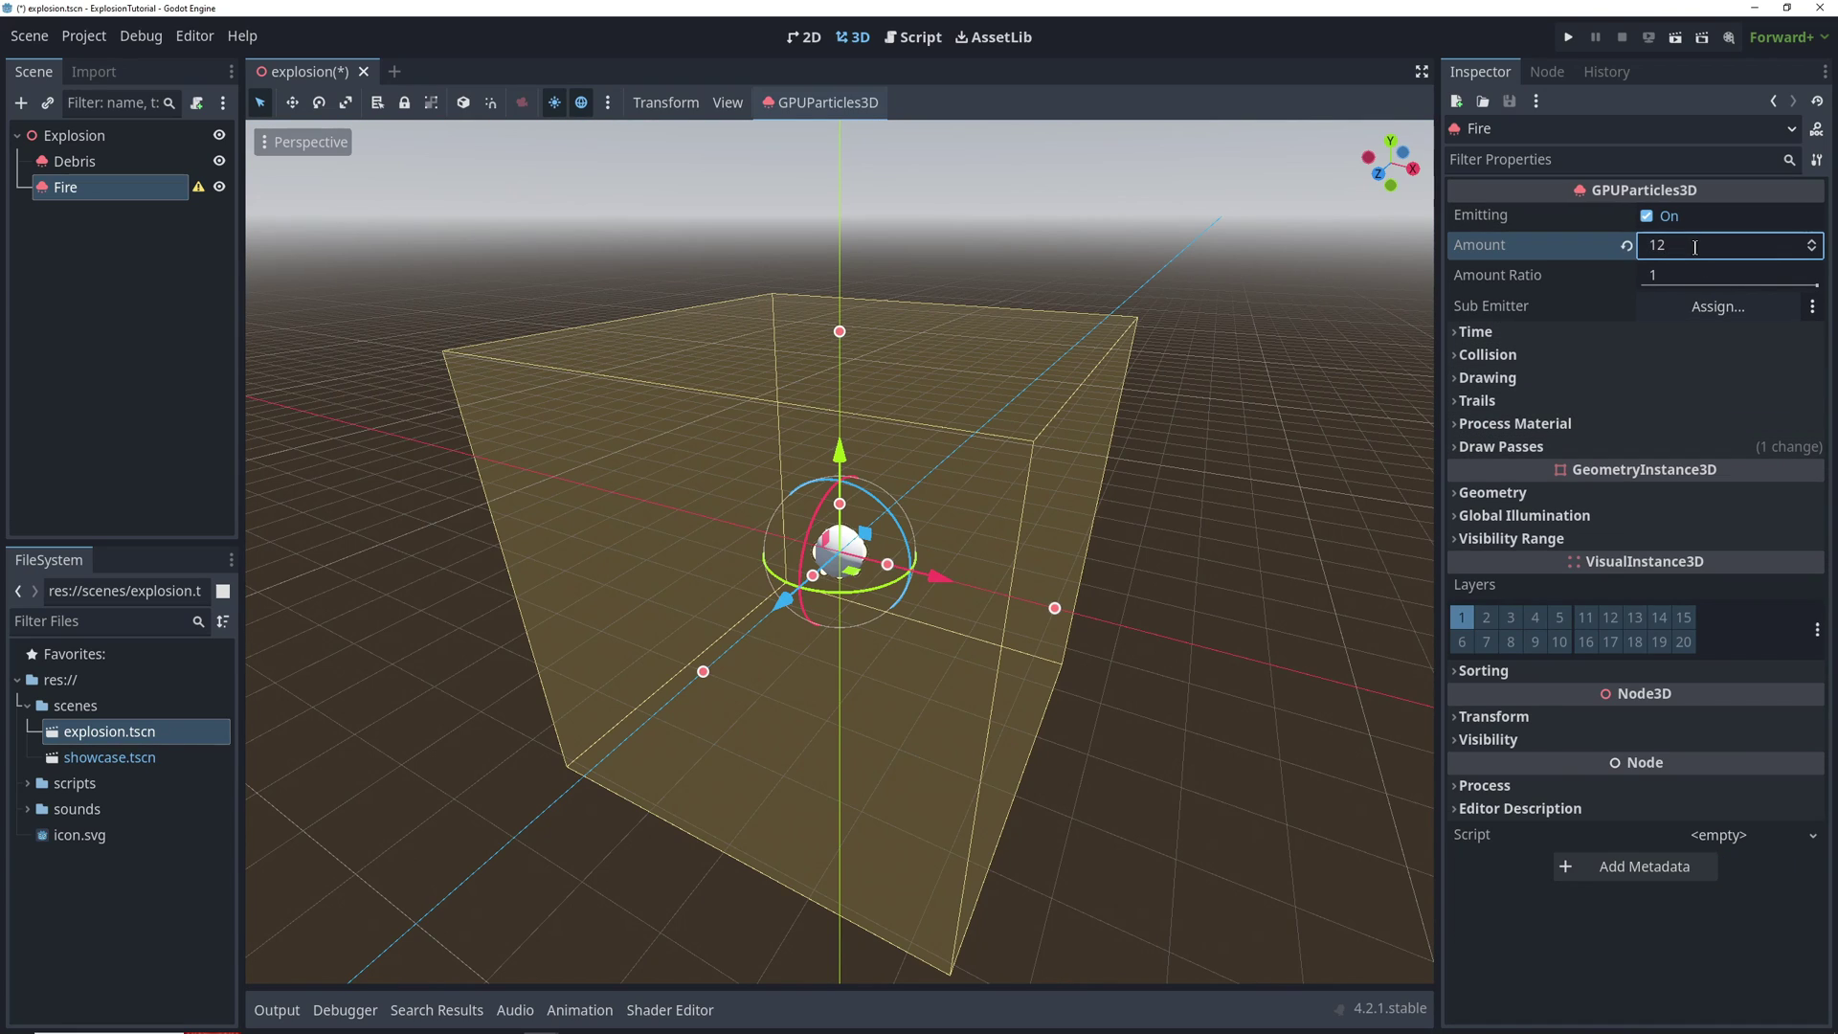
click(1499, 332)
click(1686, 359)
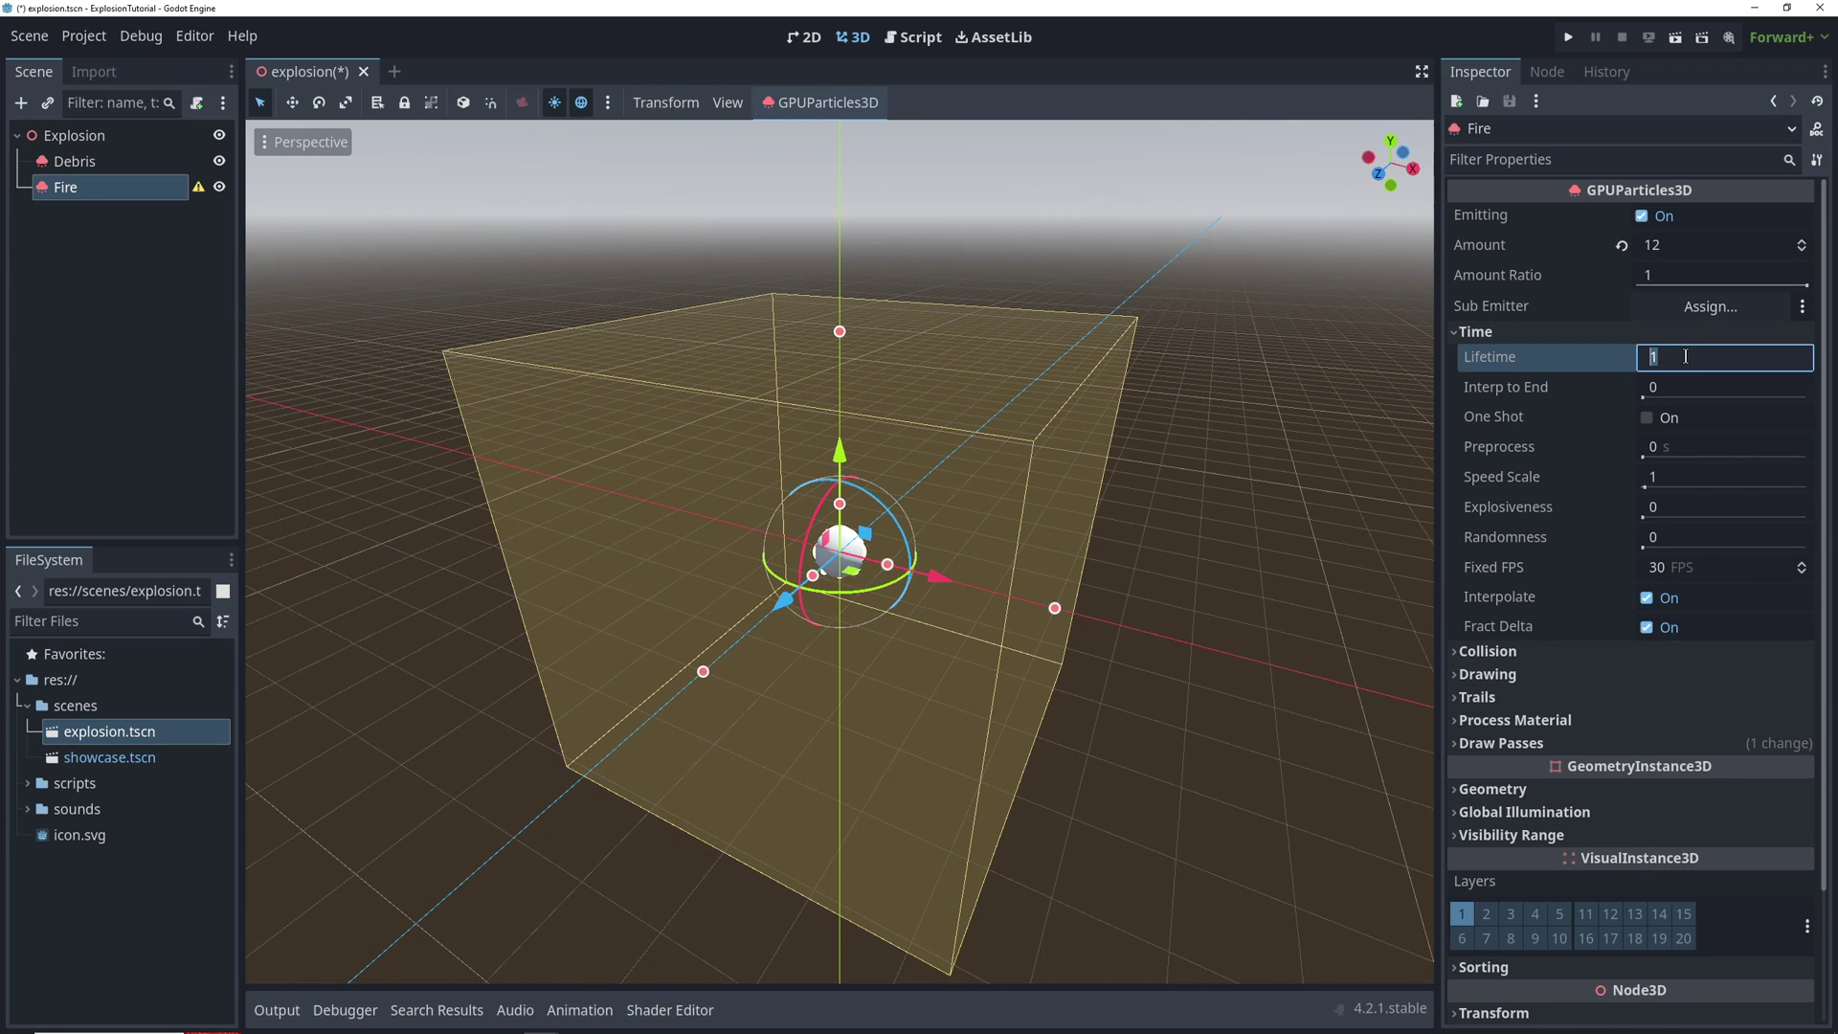
click(1690, 505)
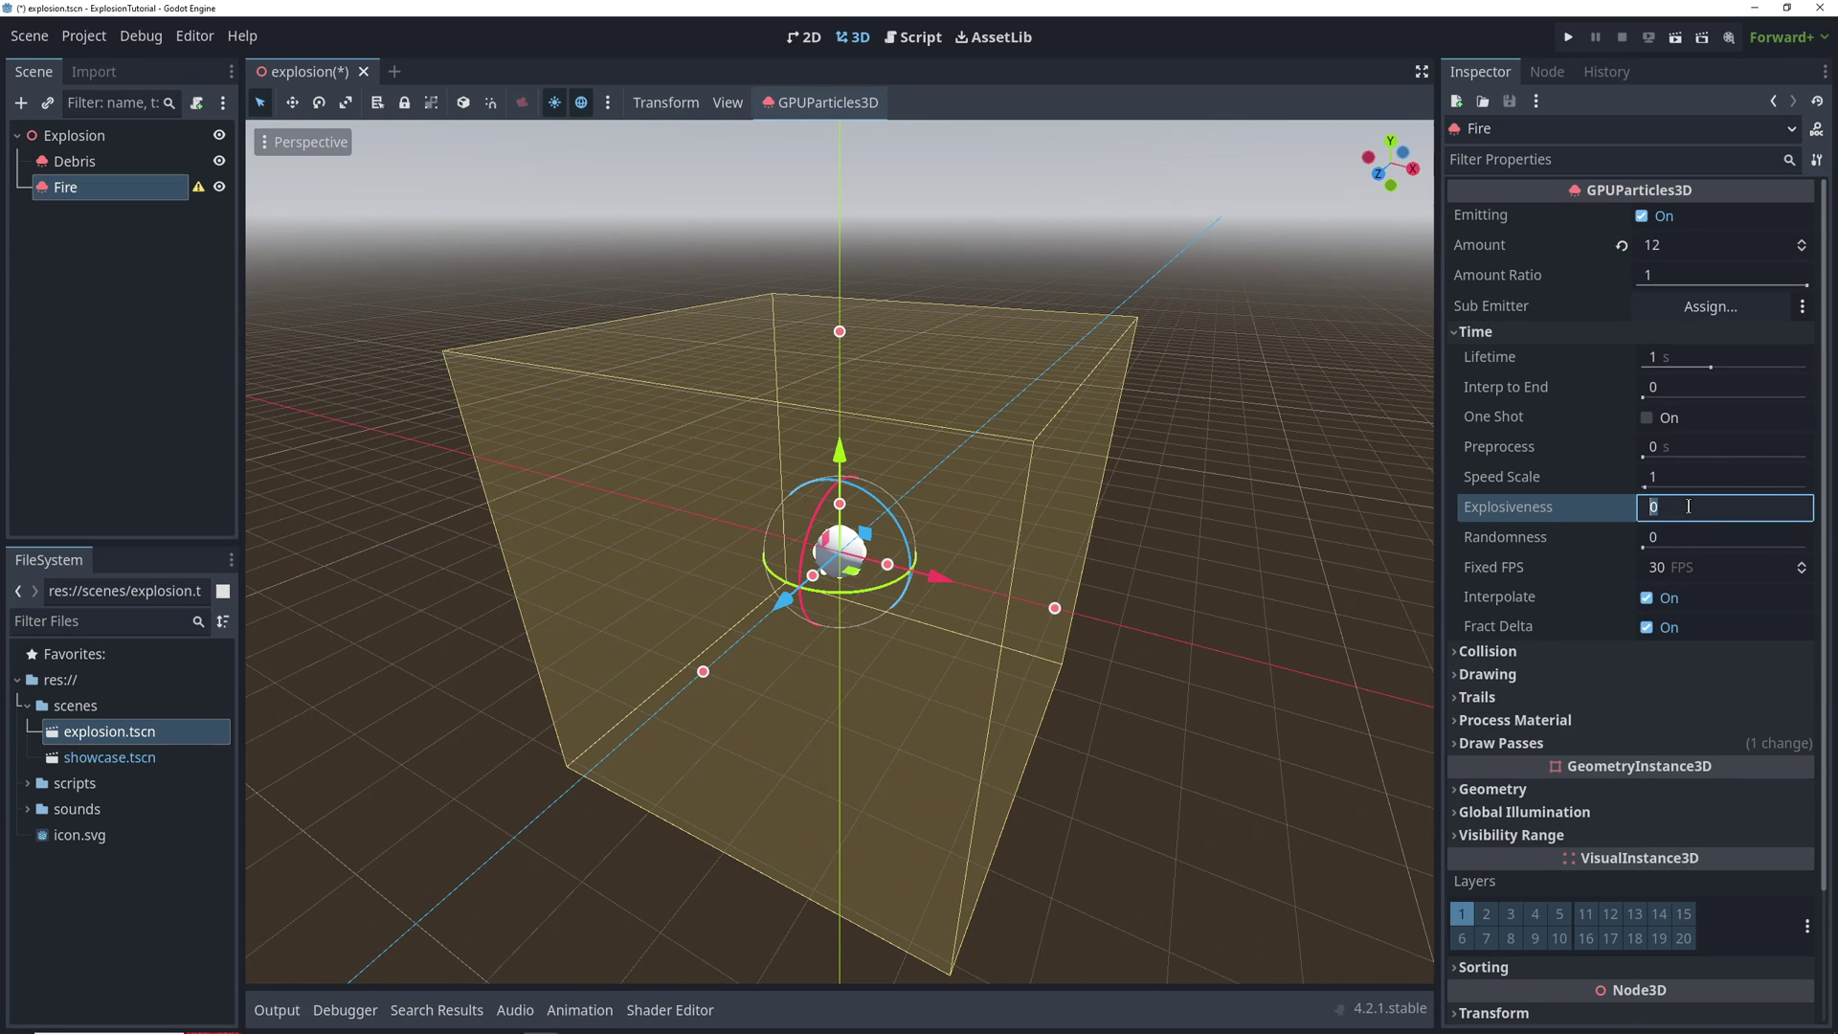
text(1)
key(Return)
click(1680, 565)
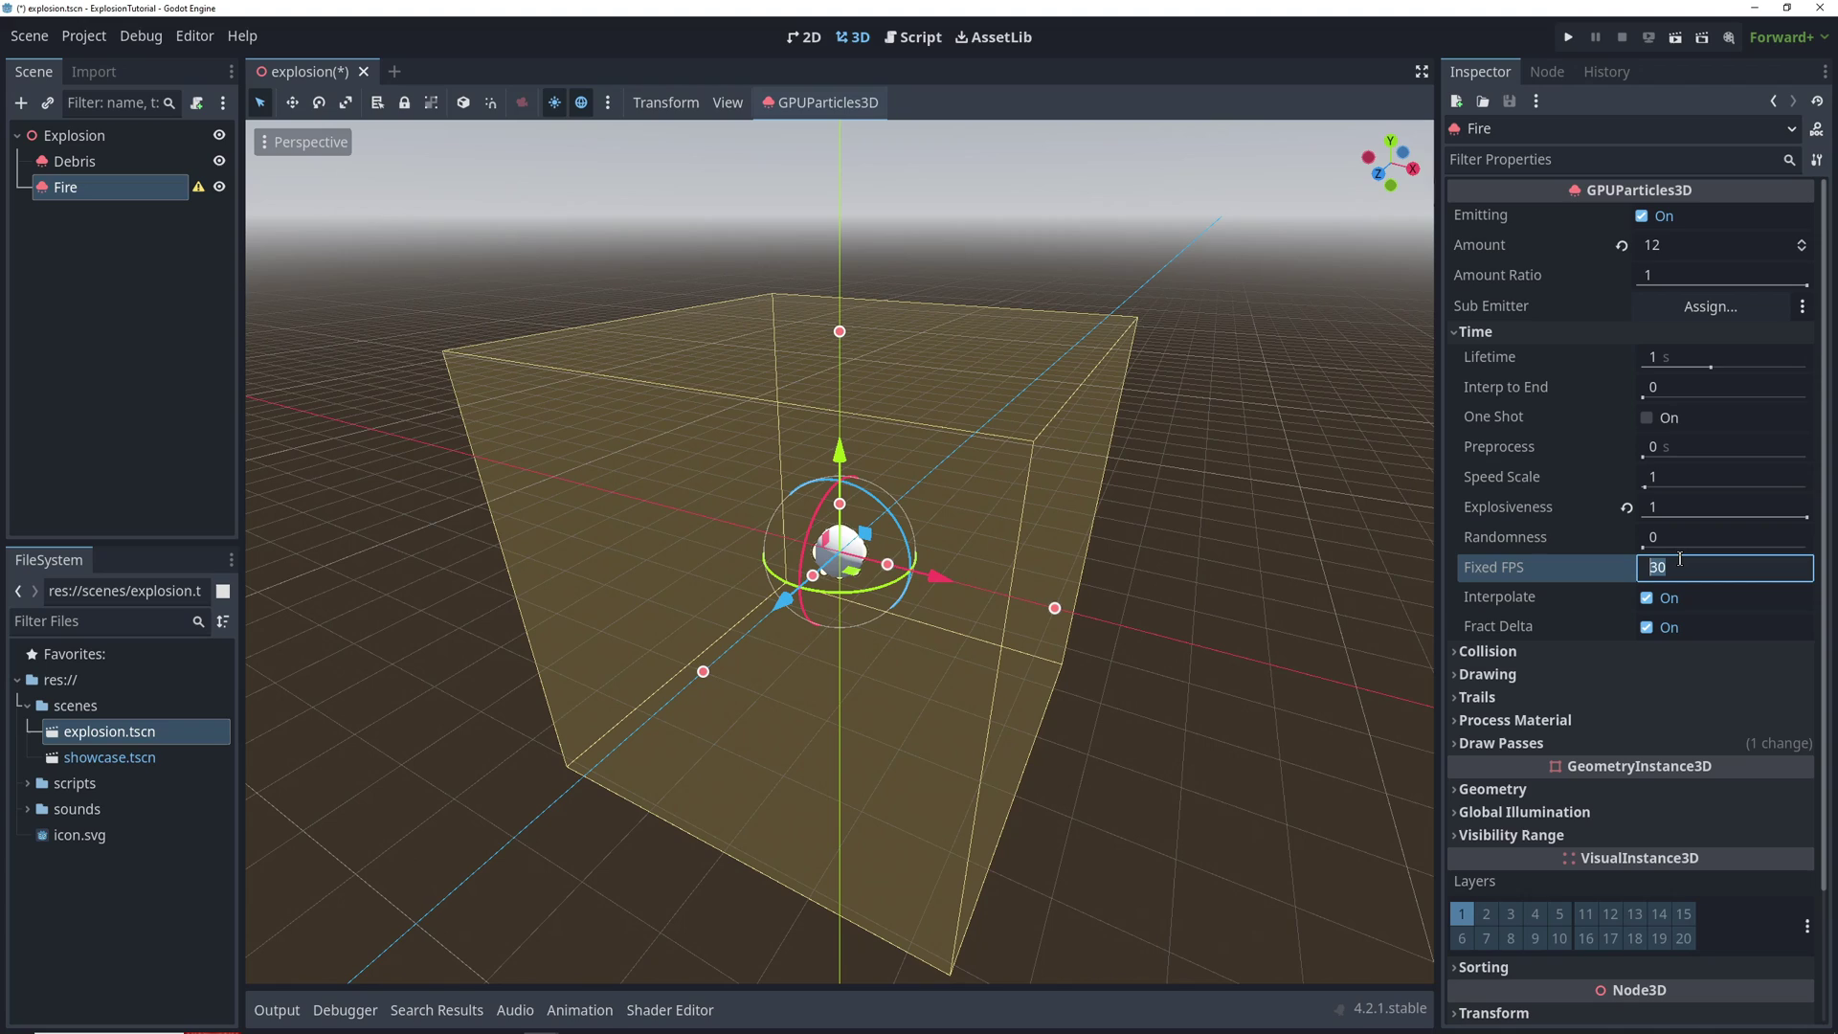
text(60)
key(Return)
click(1465, 720)
scroll(1627, 652, down, 5)
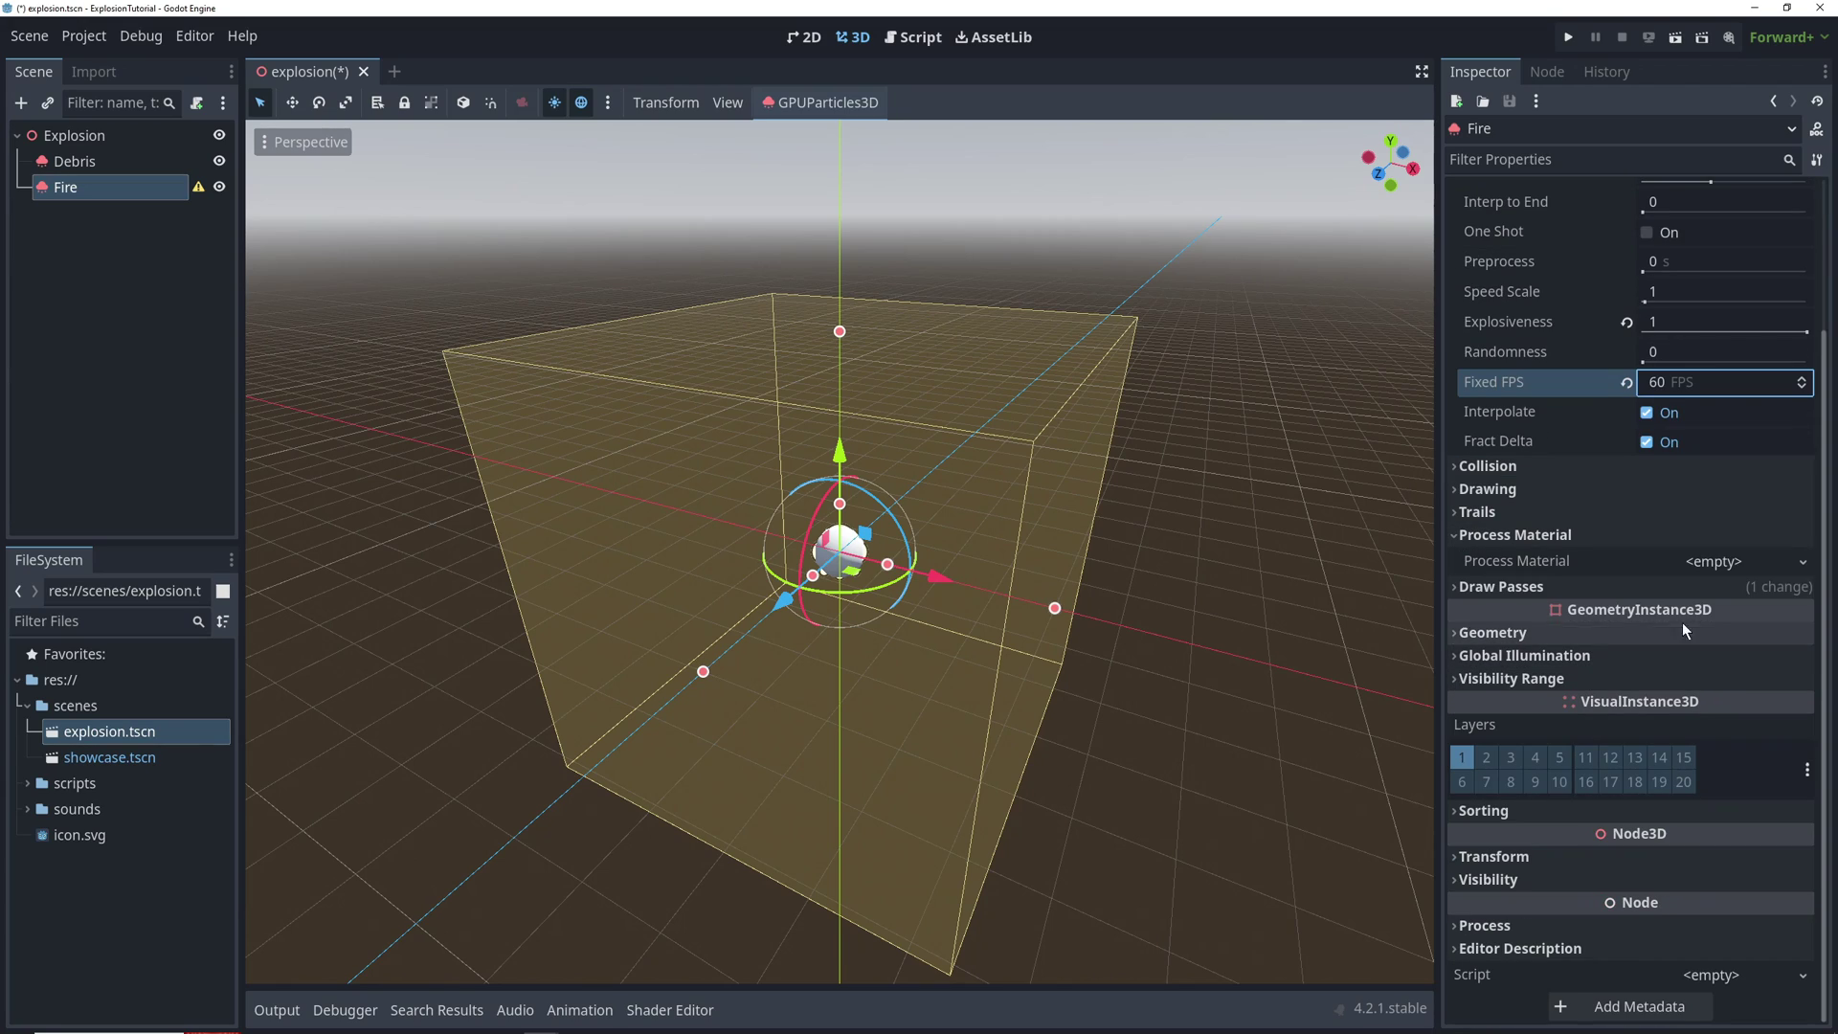
Create a new ParticleProcessMaterial for Fire with Sphere emission shape
click(1720, 563)
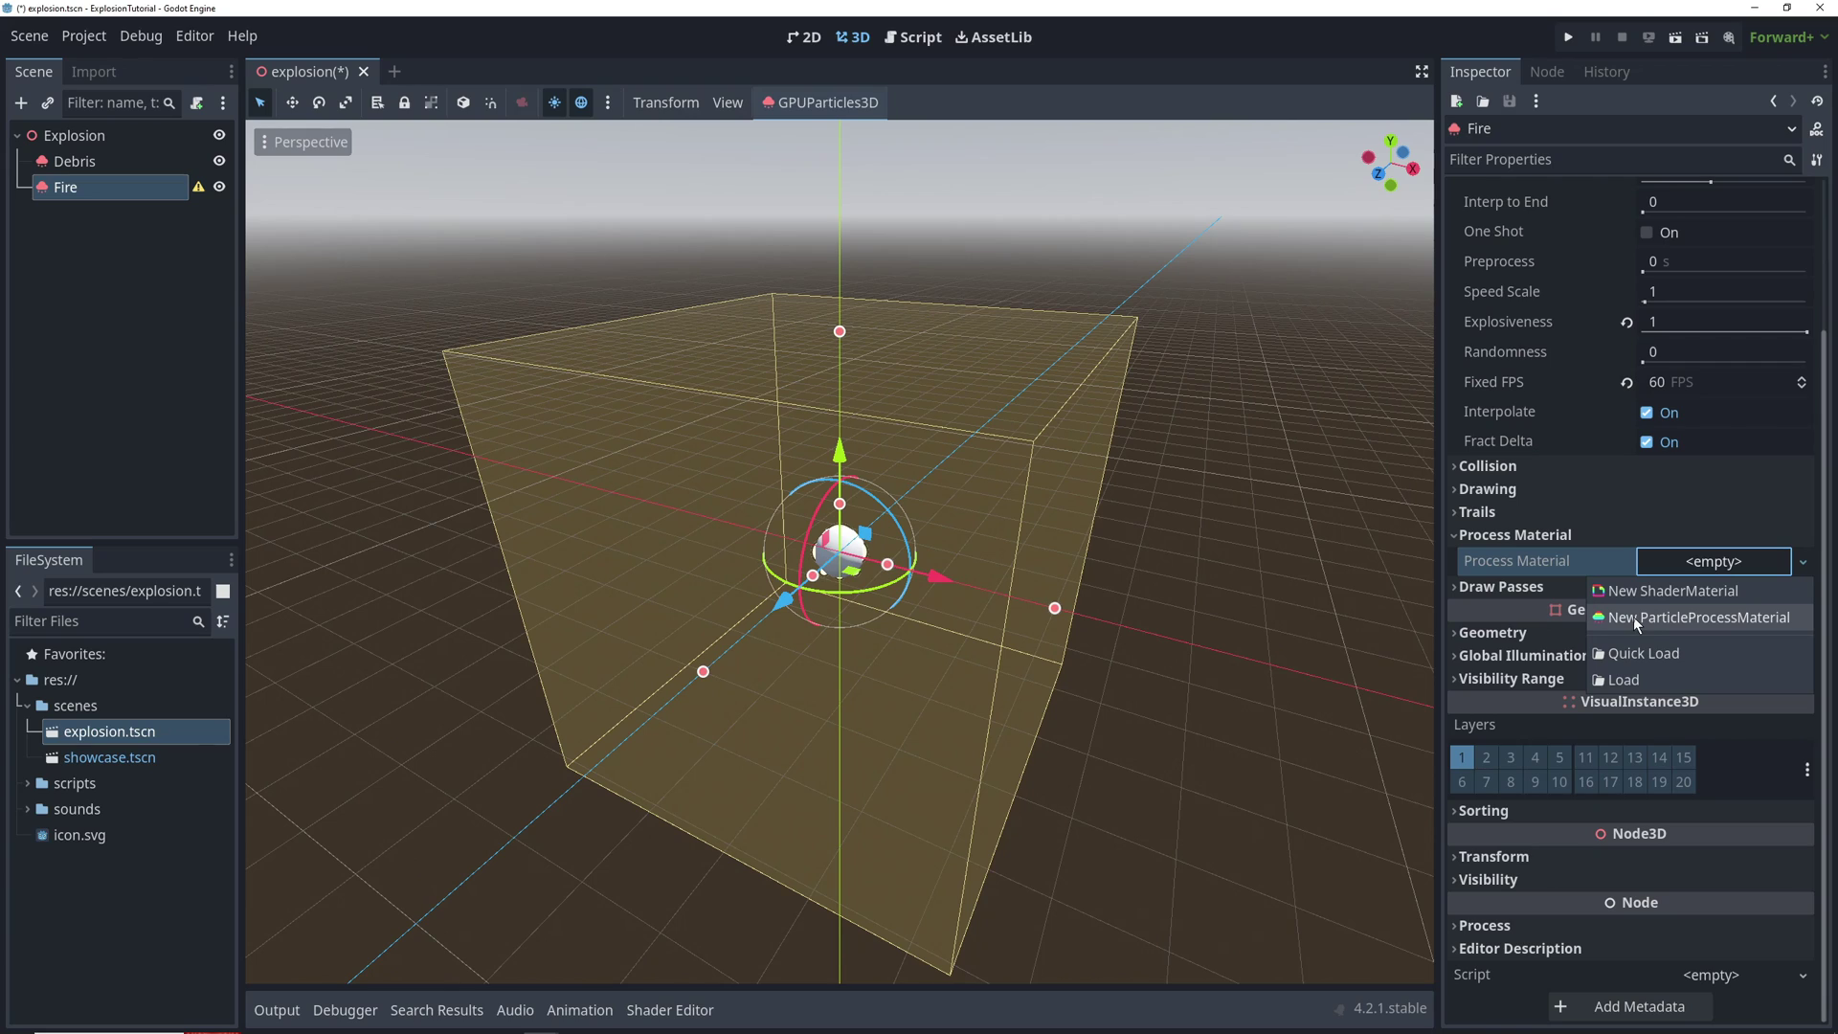
click(1633, 617)
click(1738, 561)
scroll(1662, 619, down, 3)
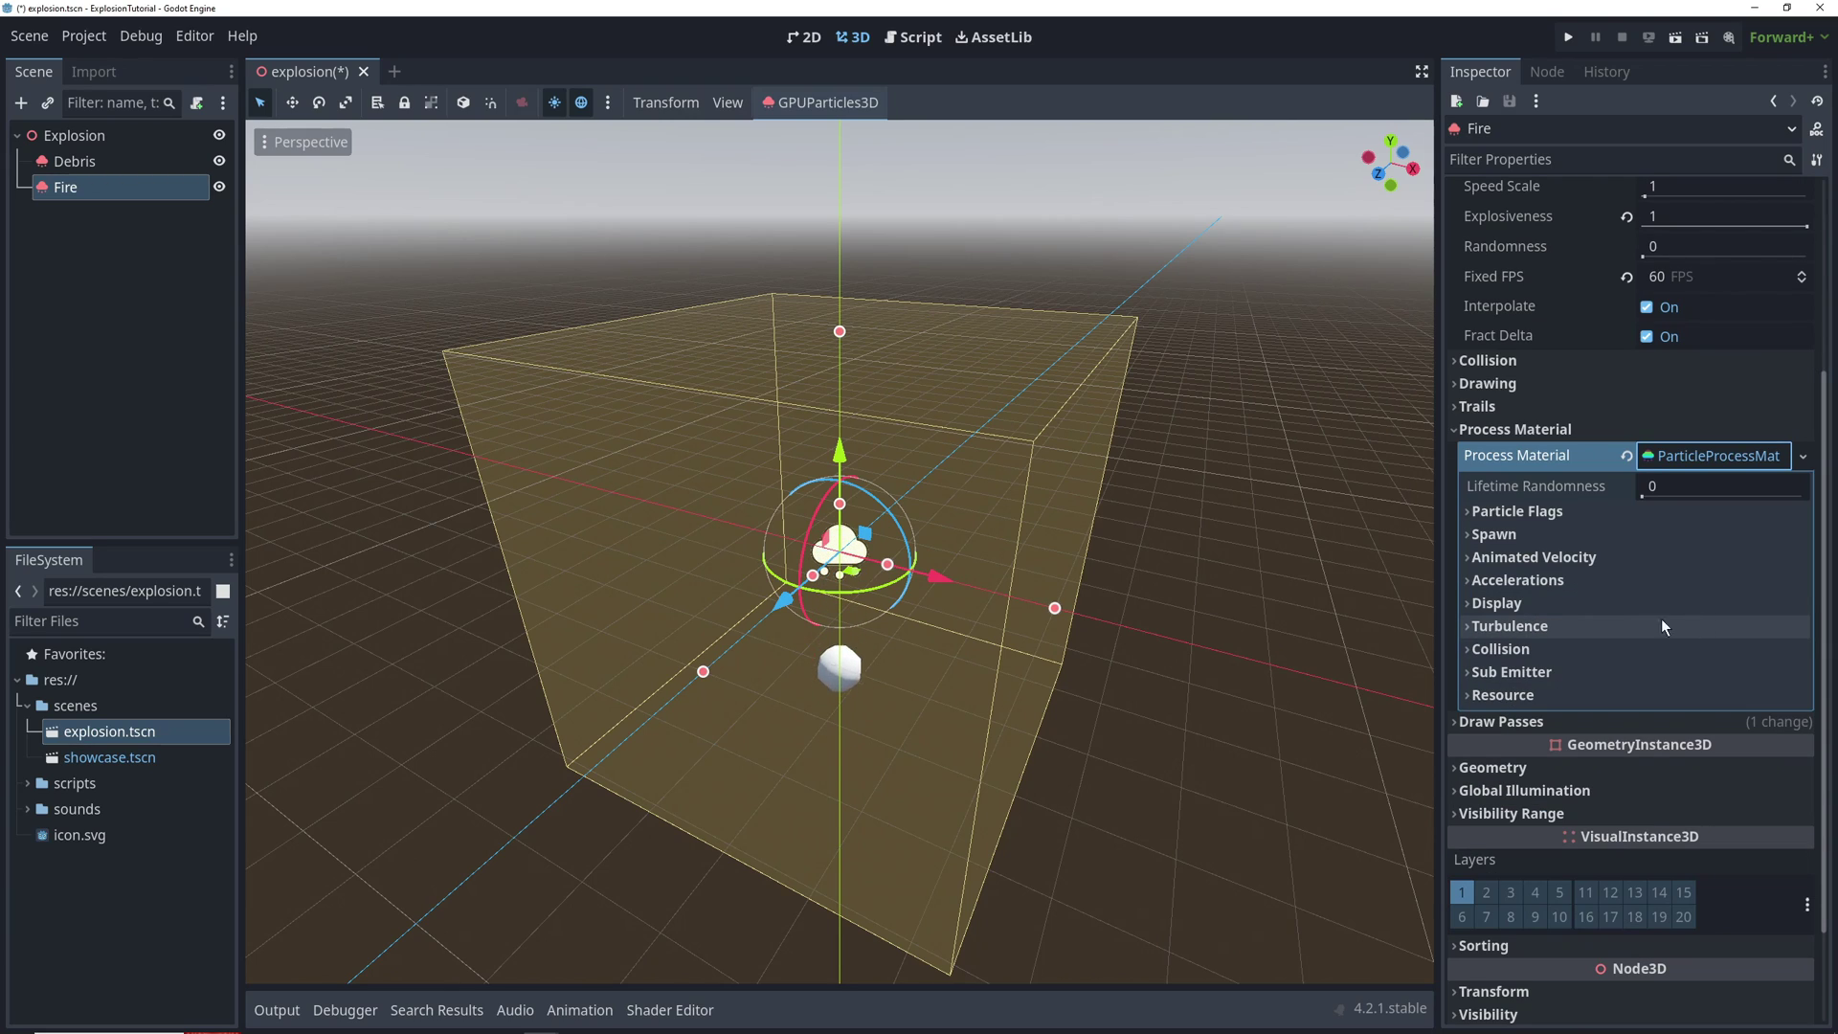
click(1482, 537)
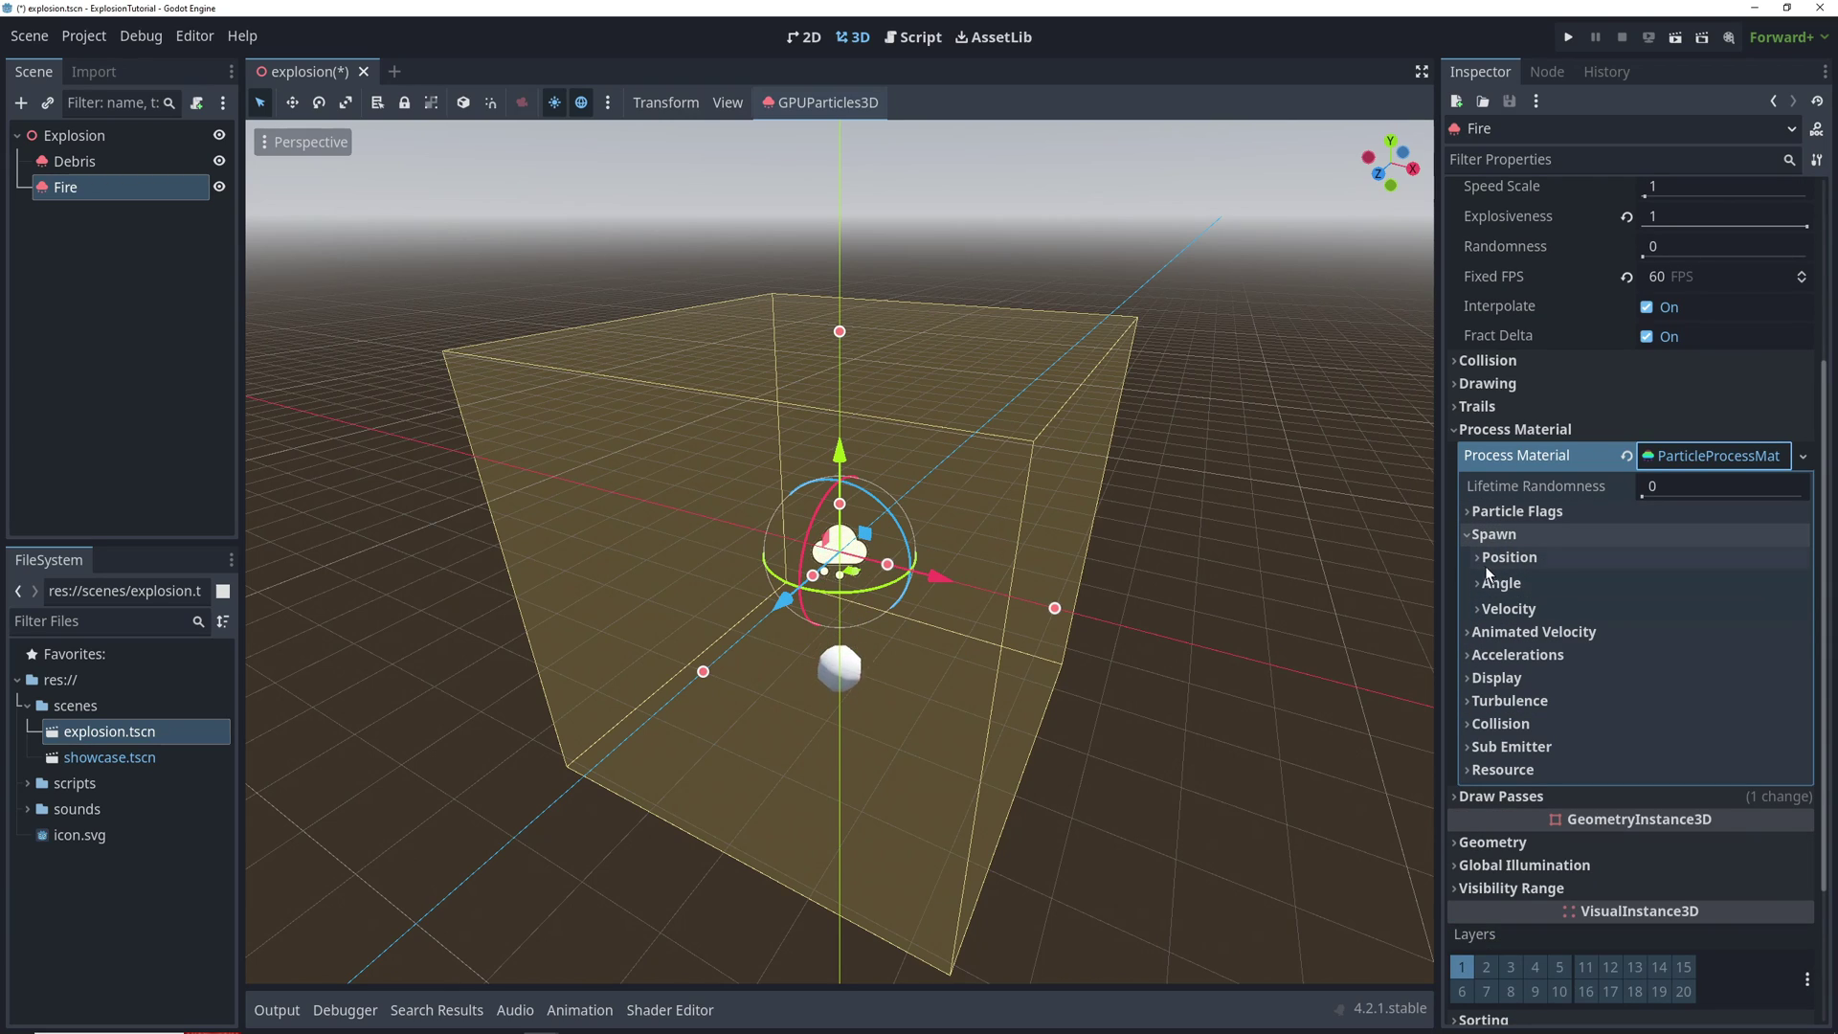
click(1495, 559)
click(1691, 697)
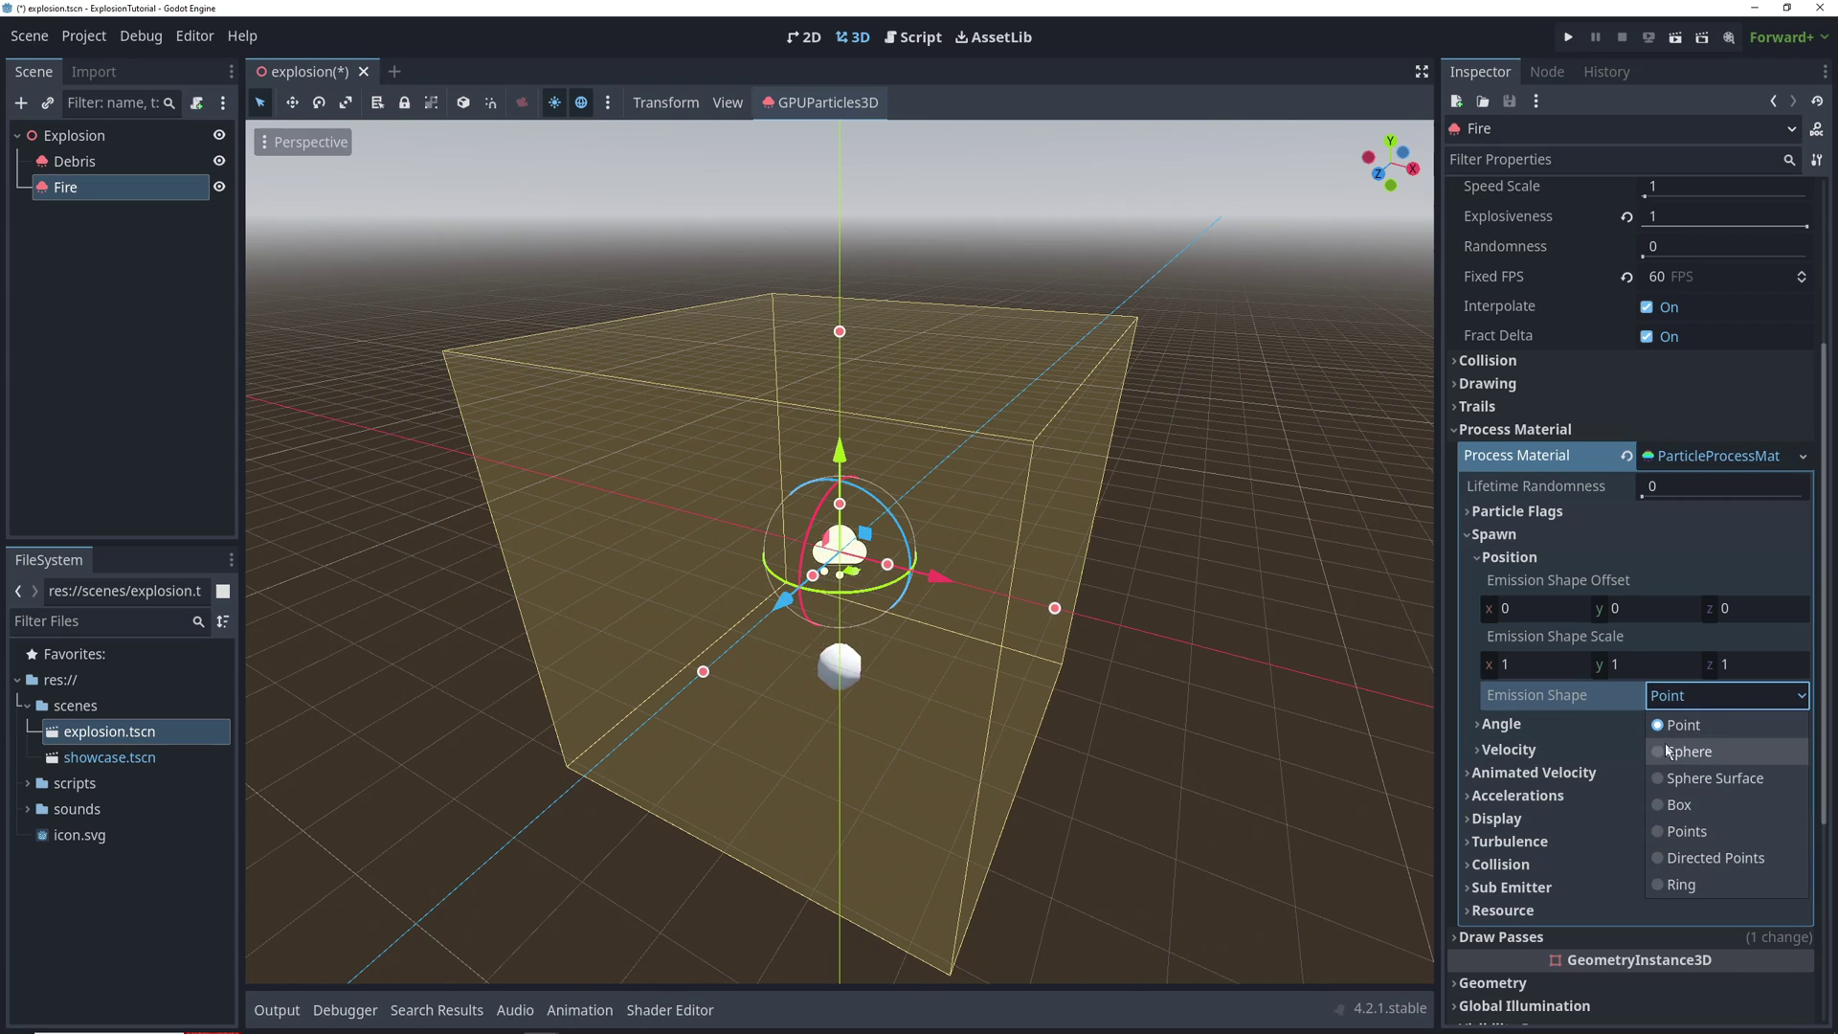
click(1667, 755)
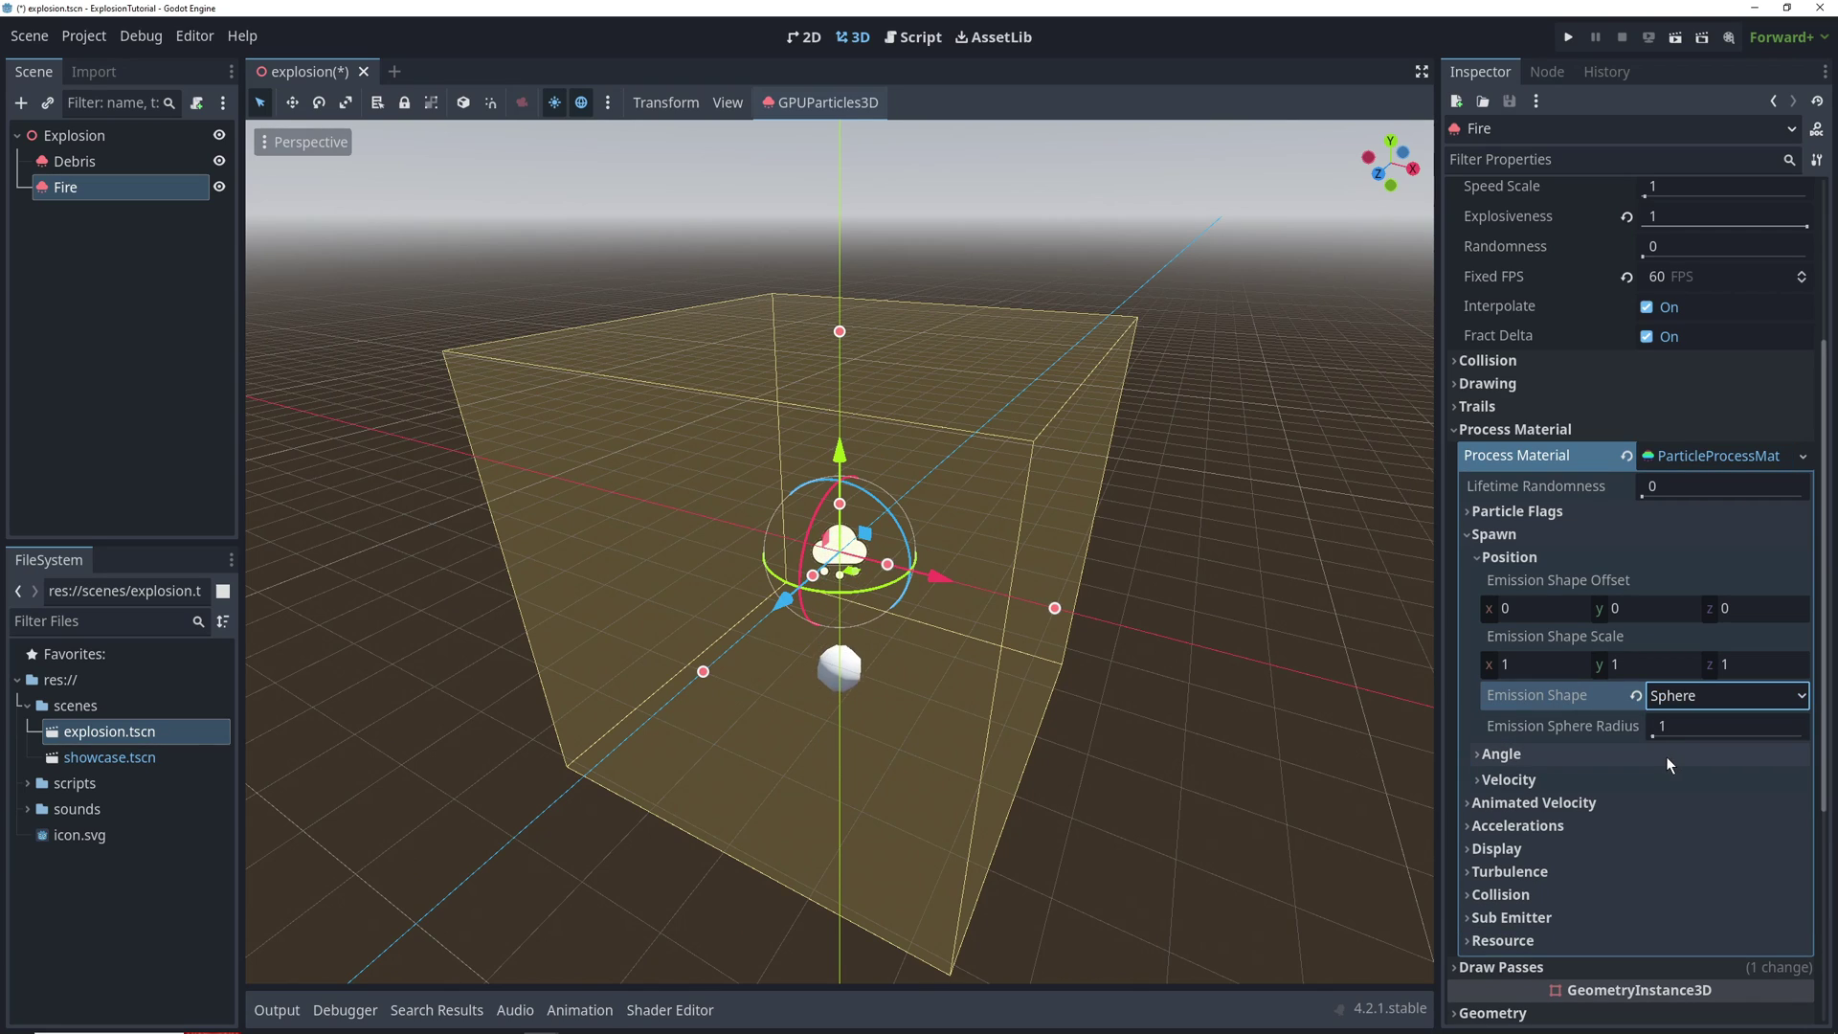
click(1487, 558)
Set direction (0, -1, 0), spread 90 and initial velocity 2 to 4
click(1493, 611)
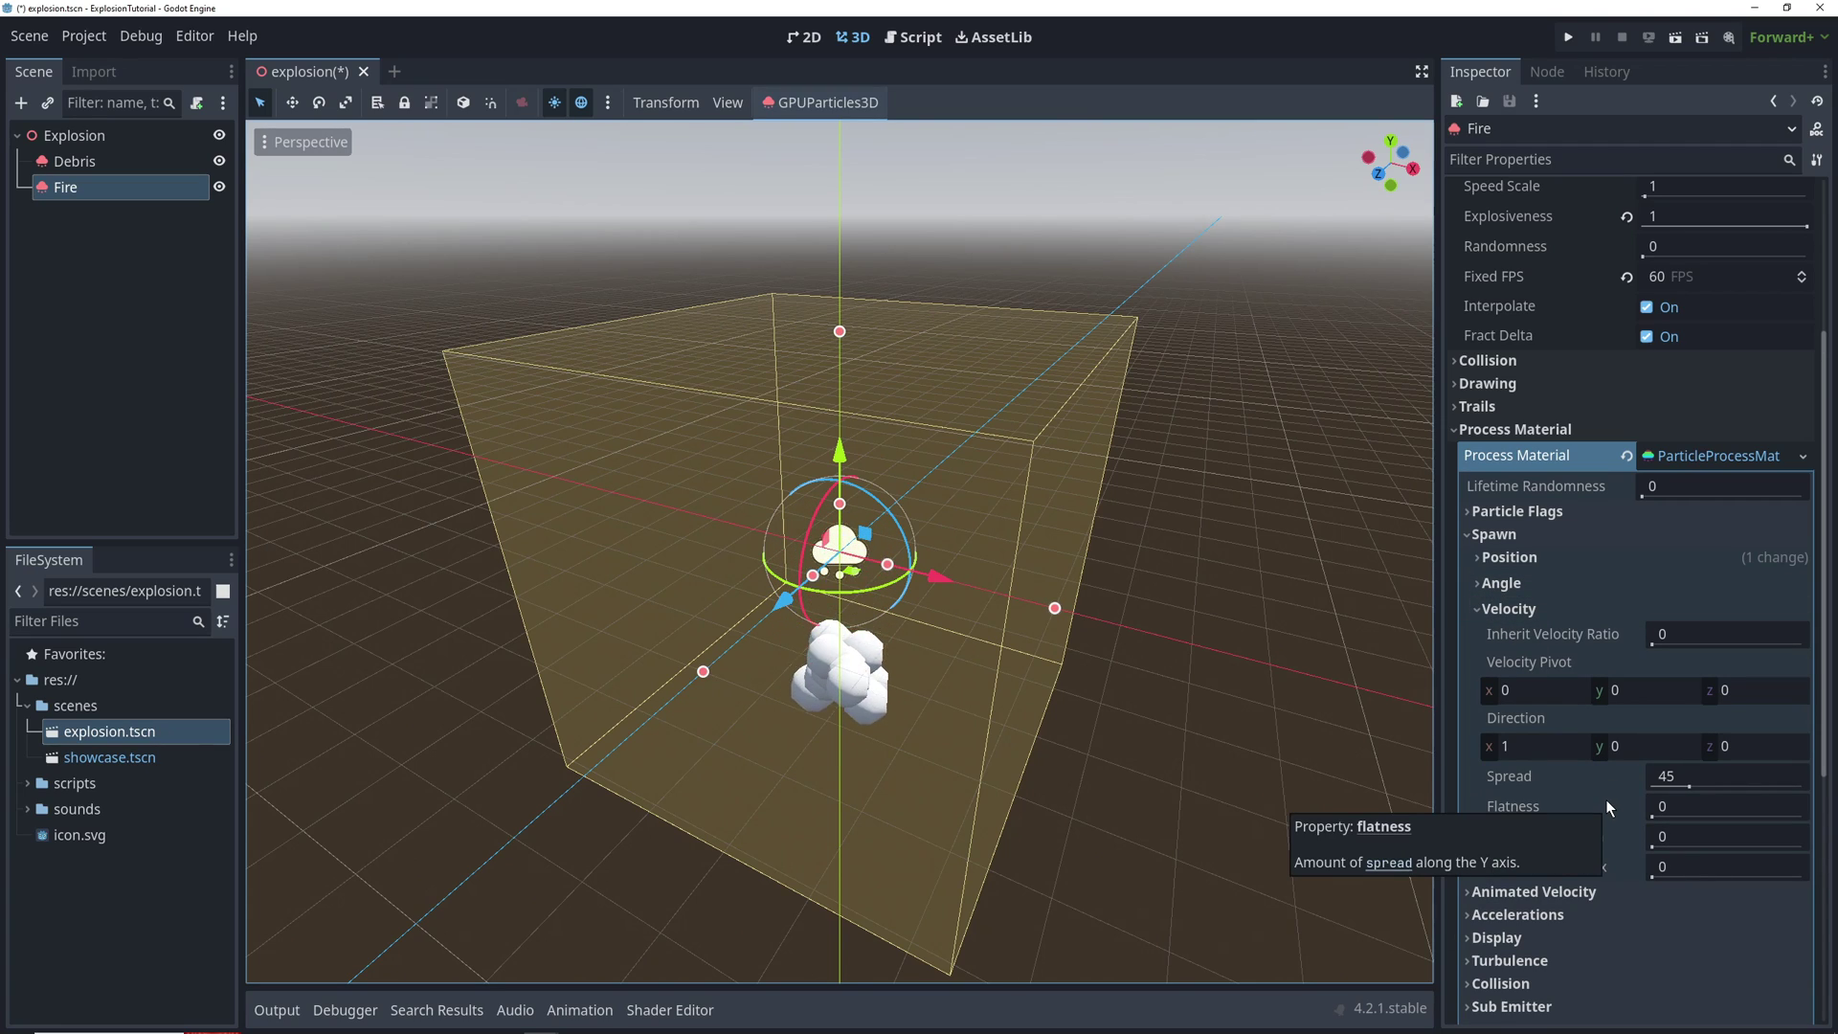
click(1628, 746)
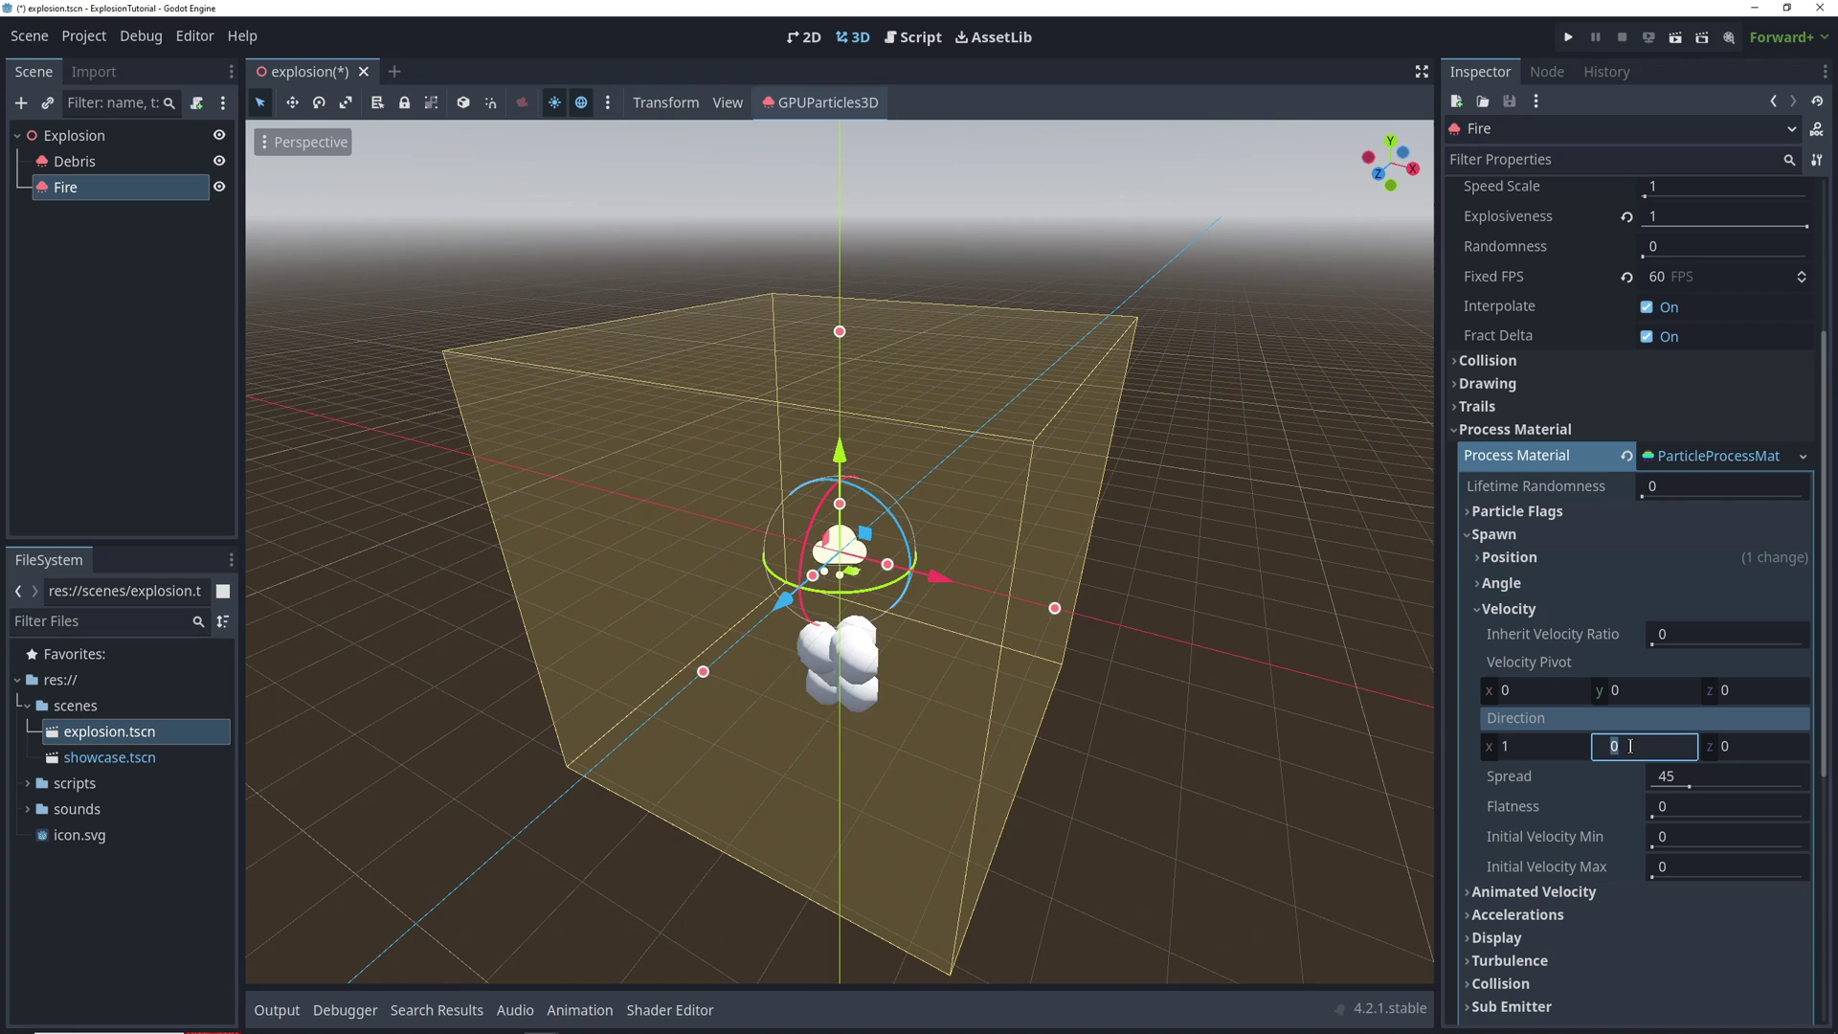
text(-1)
click(1537, 751)
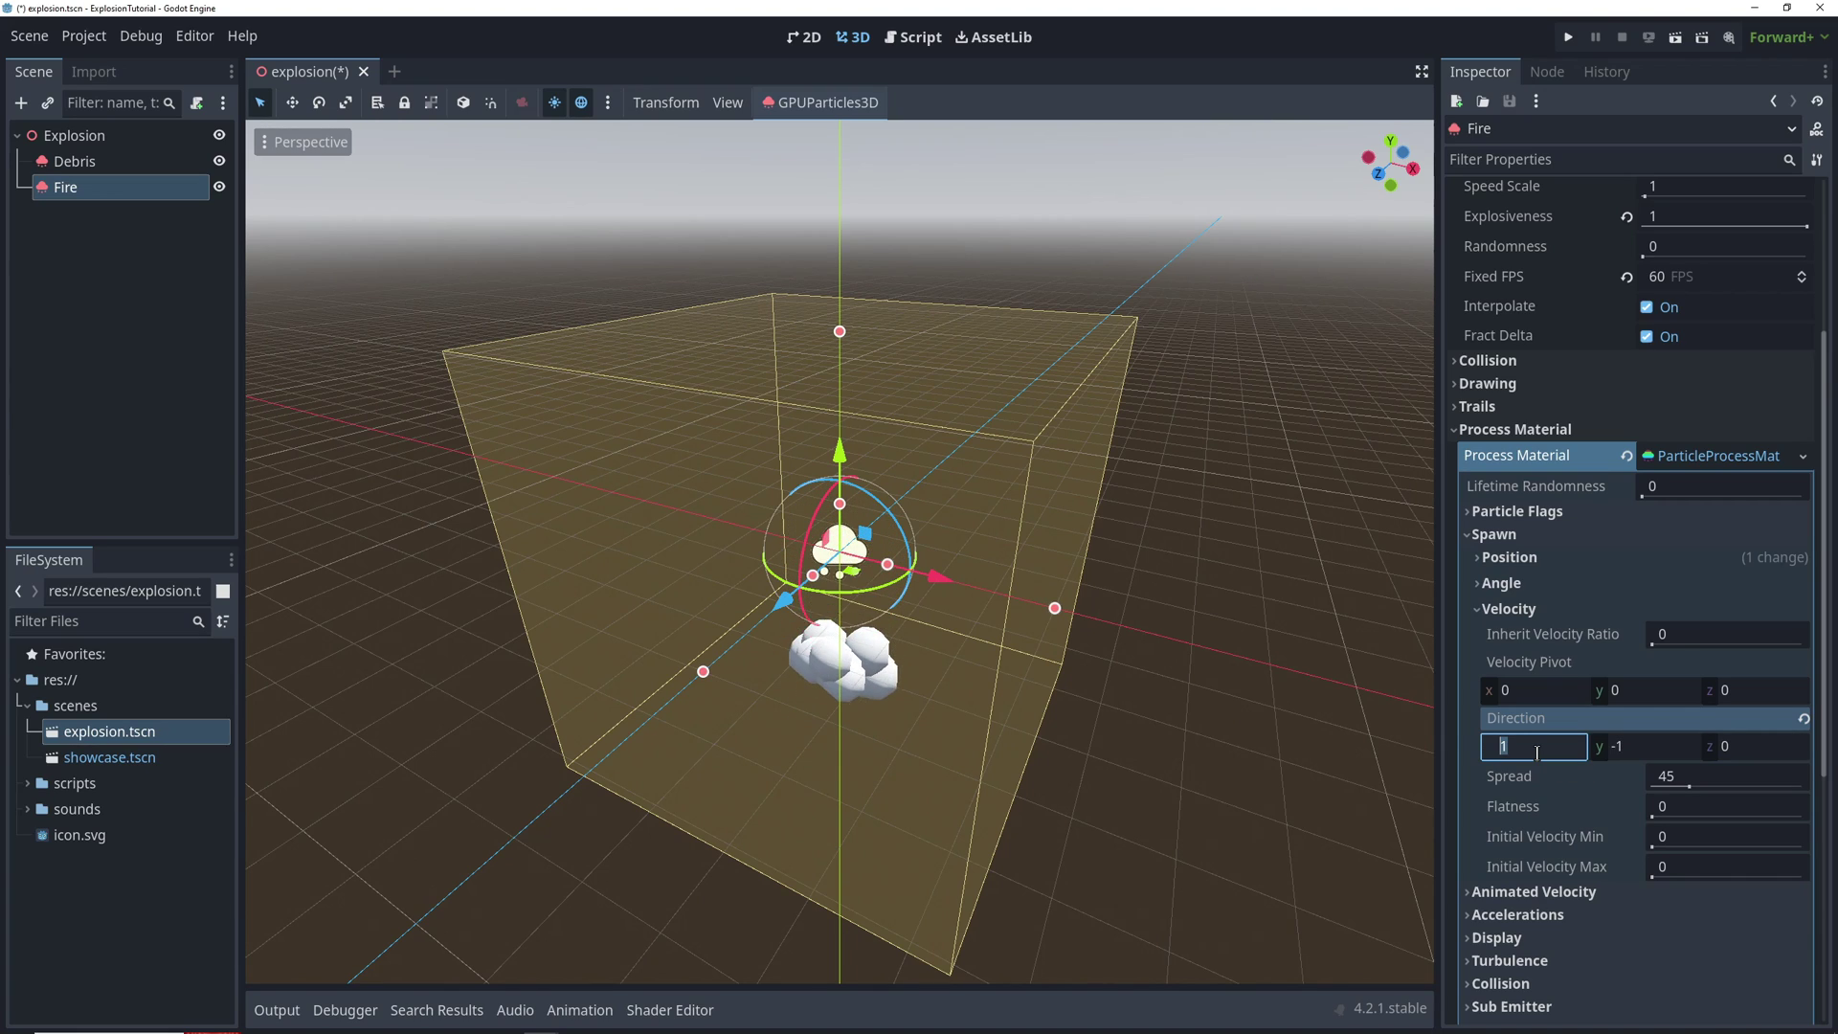
click(1697, 775)
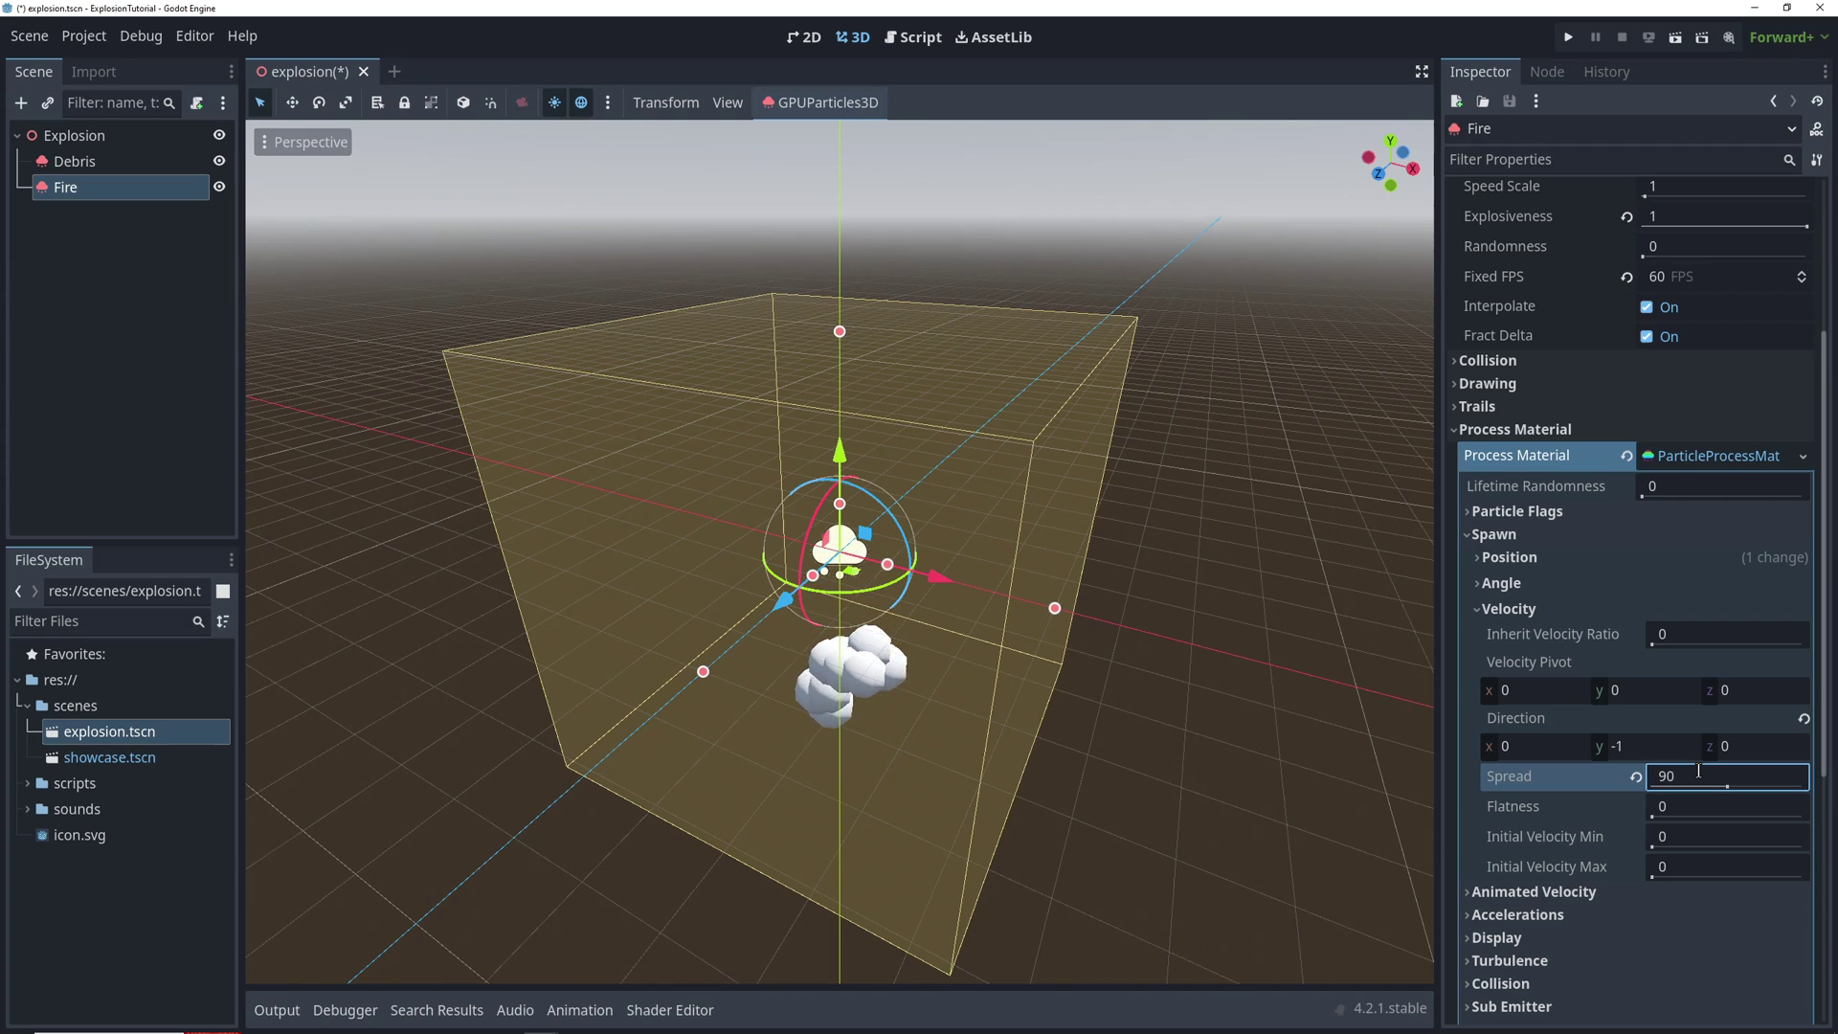
click(1697, 825)
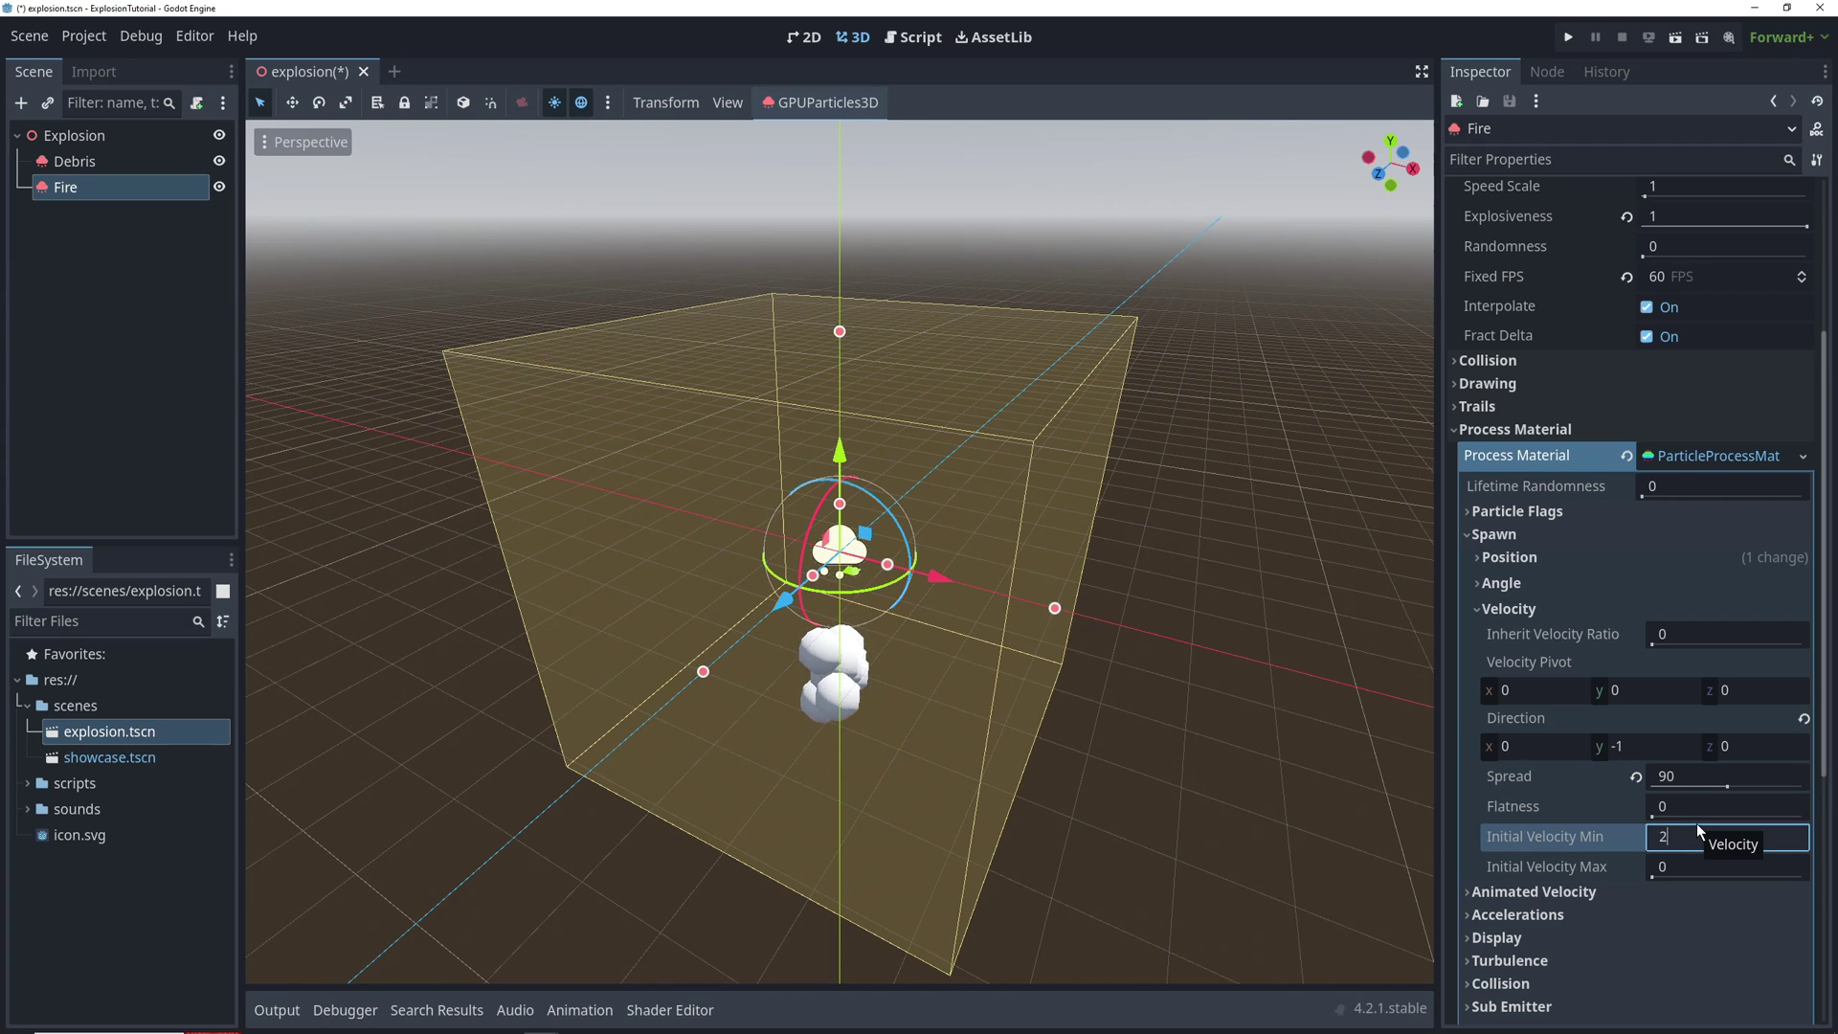
click(1686, 866)
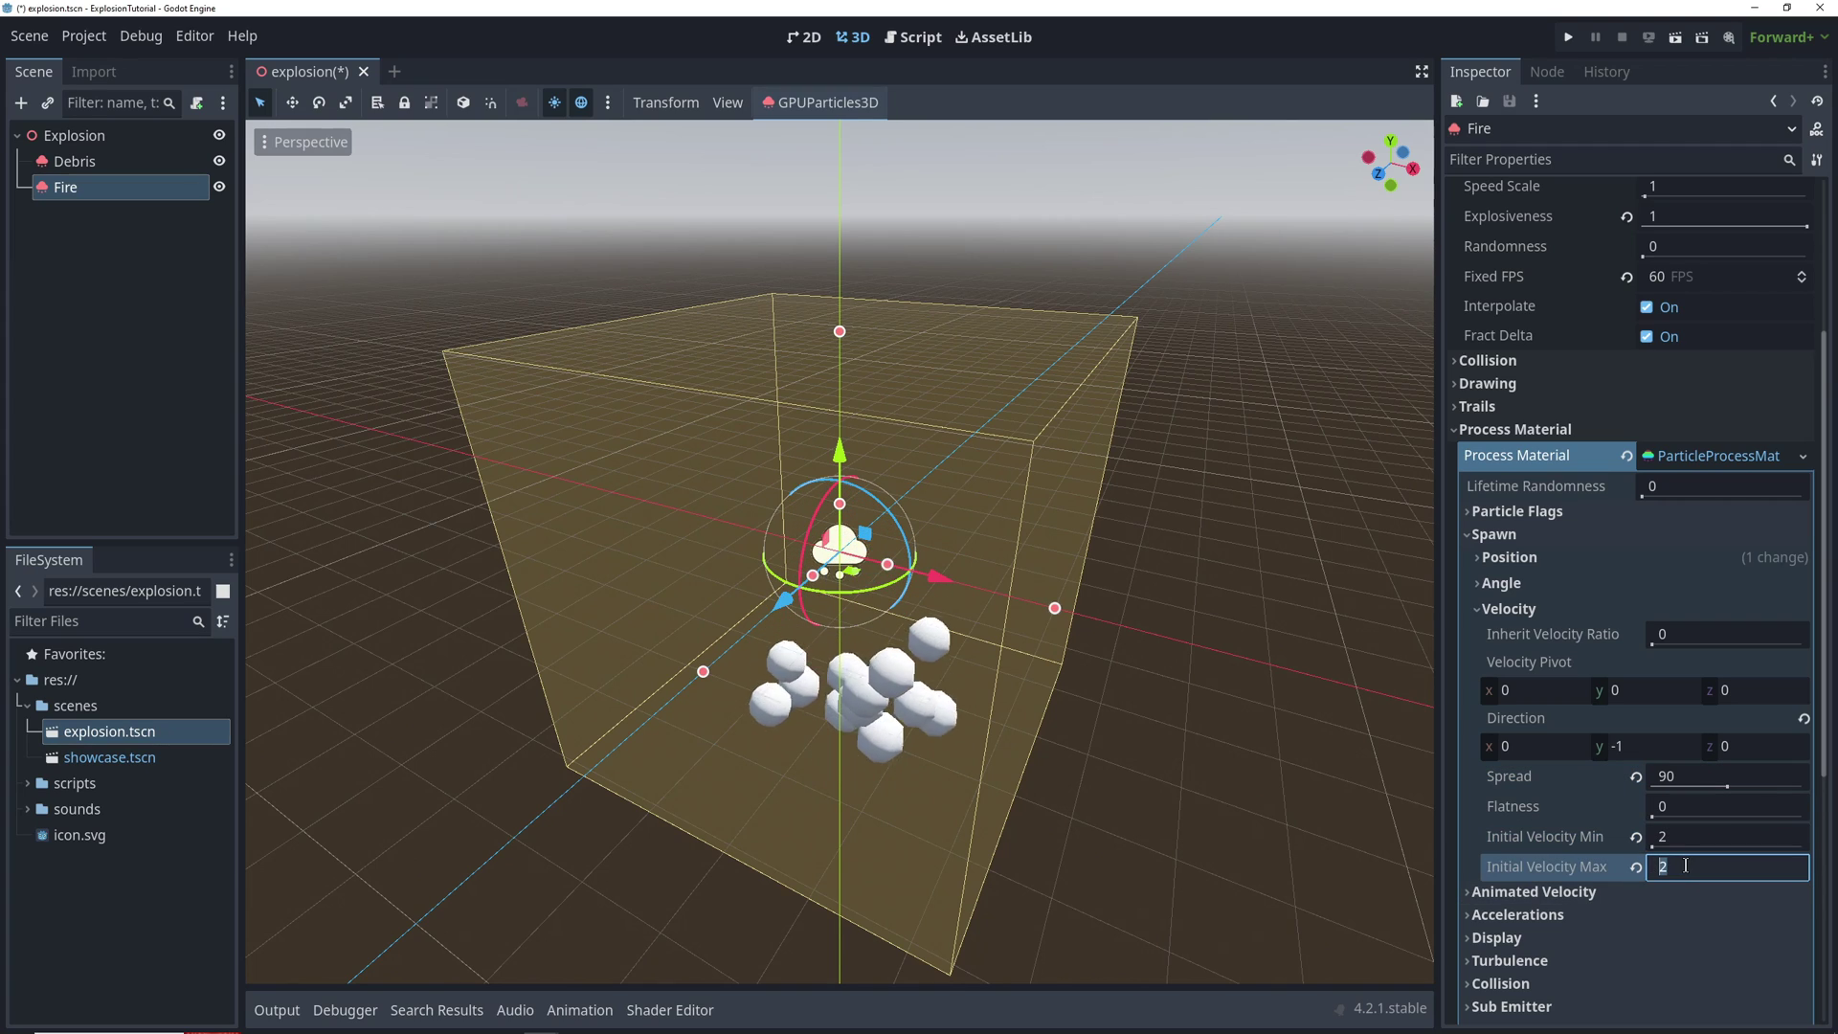
text(4)
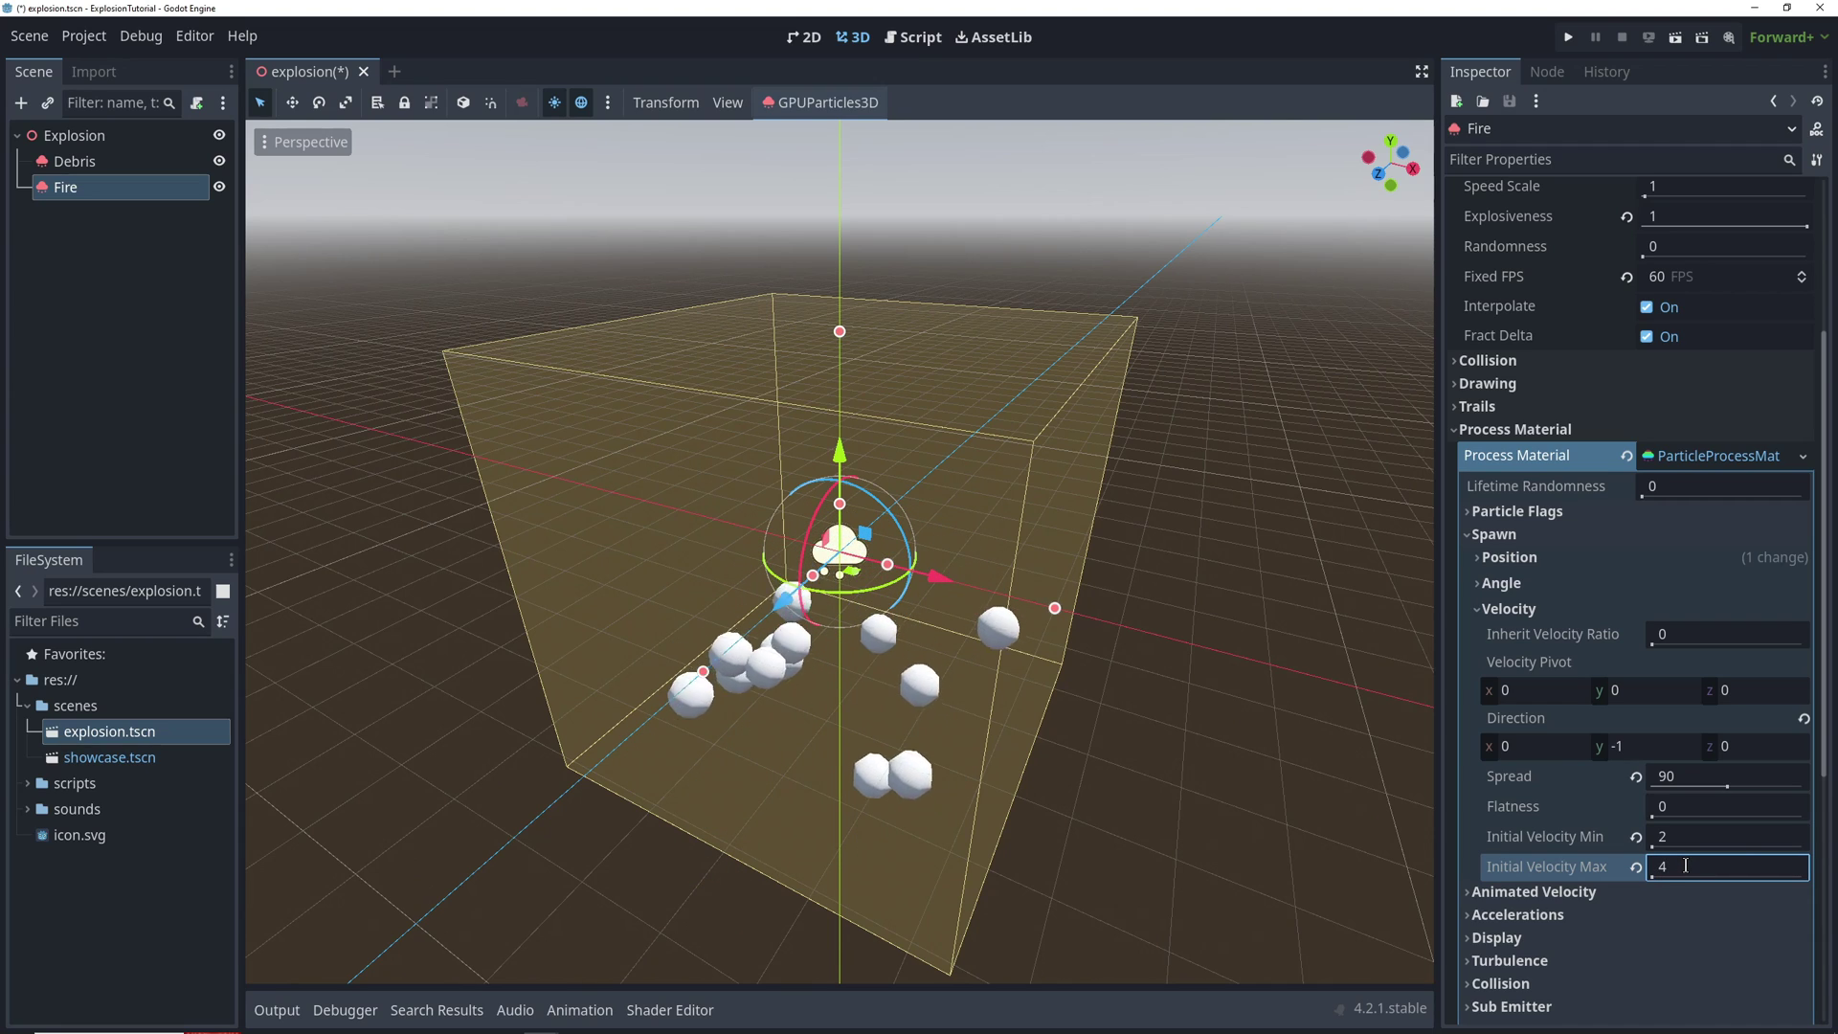
Change the Fire process material's gravity from (0, -9.8, 0) to (0, 5, 0) so particles drift upward
click(1478, 611)
click(1465, 535)
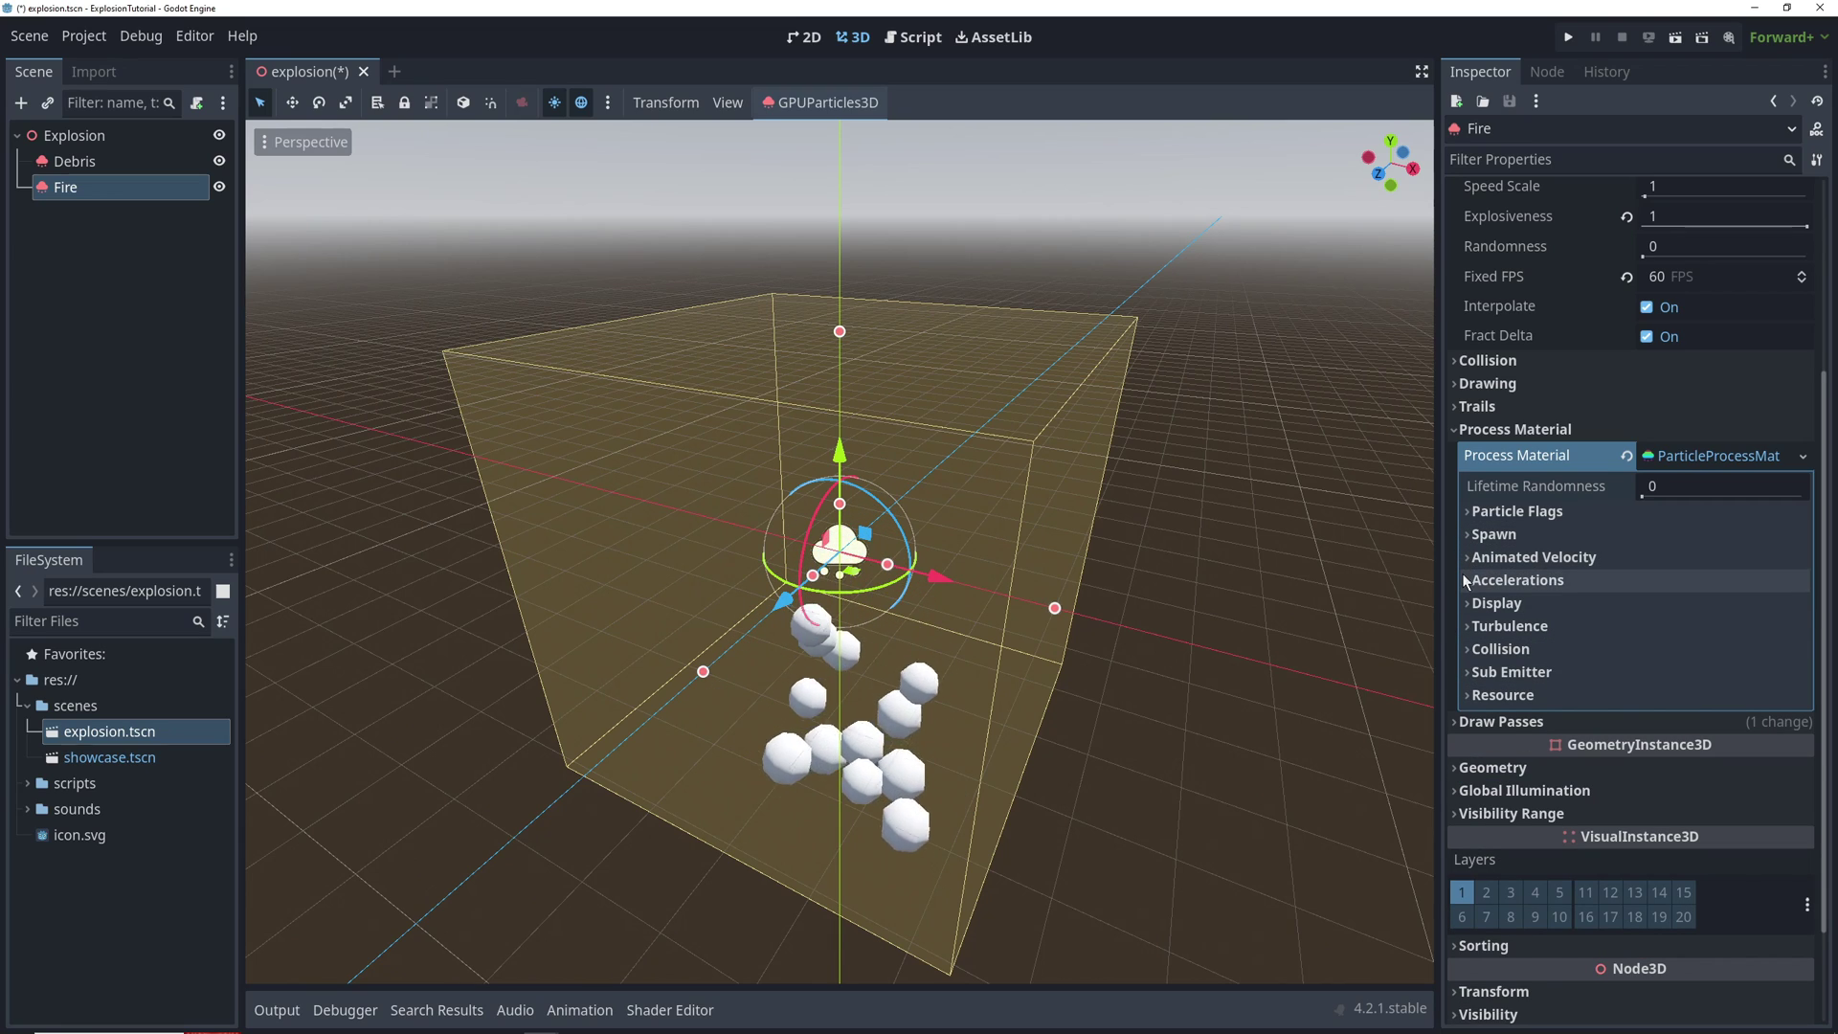
click(1493, 580)
click(1503, 604)
click(1660, 657)
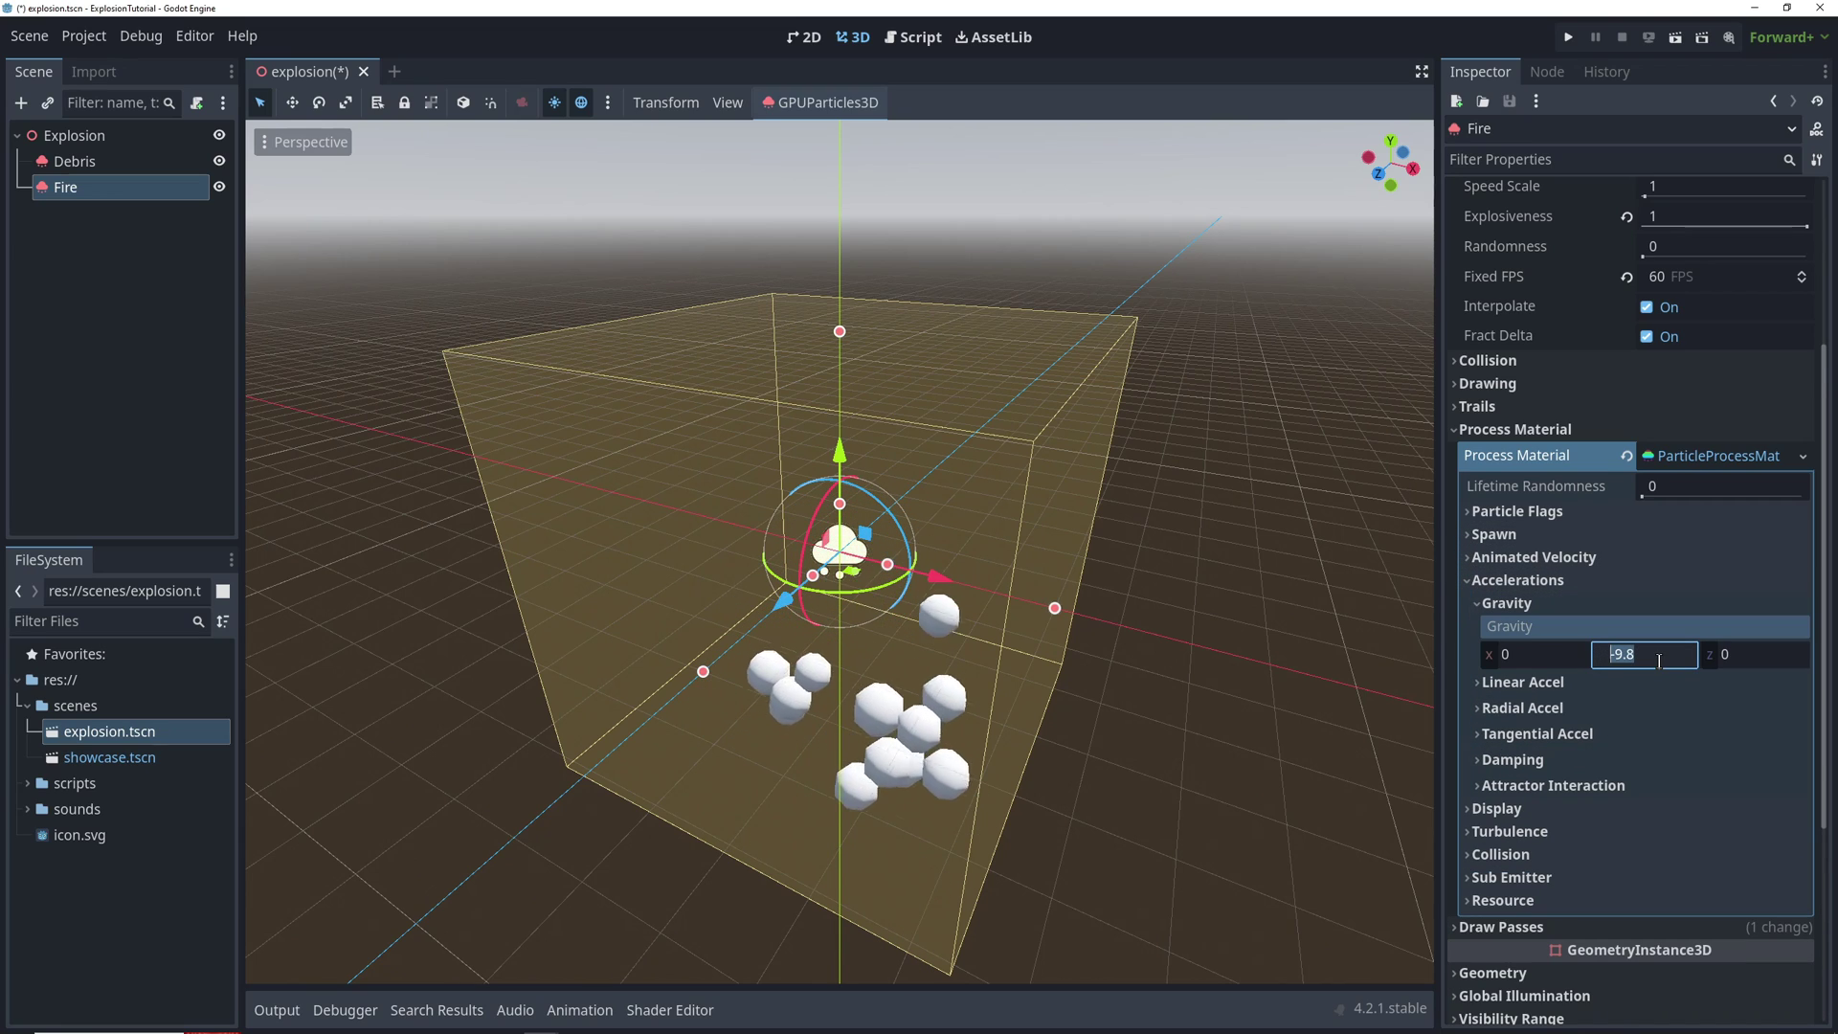
text(5)
key(Return)
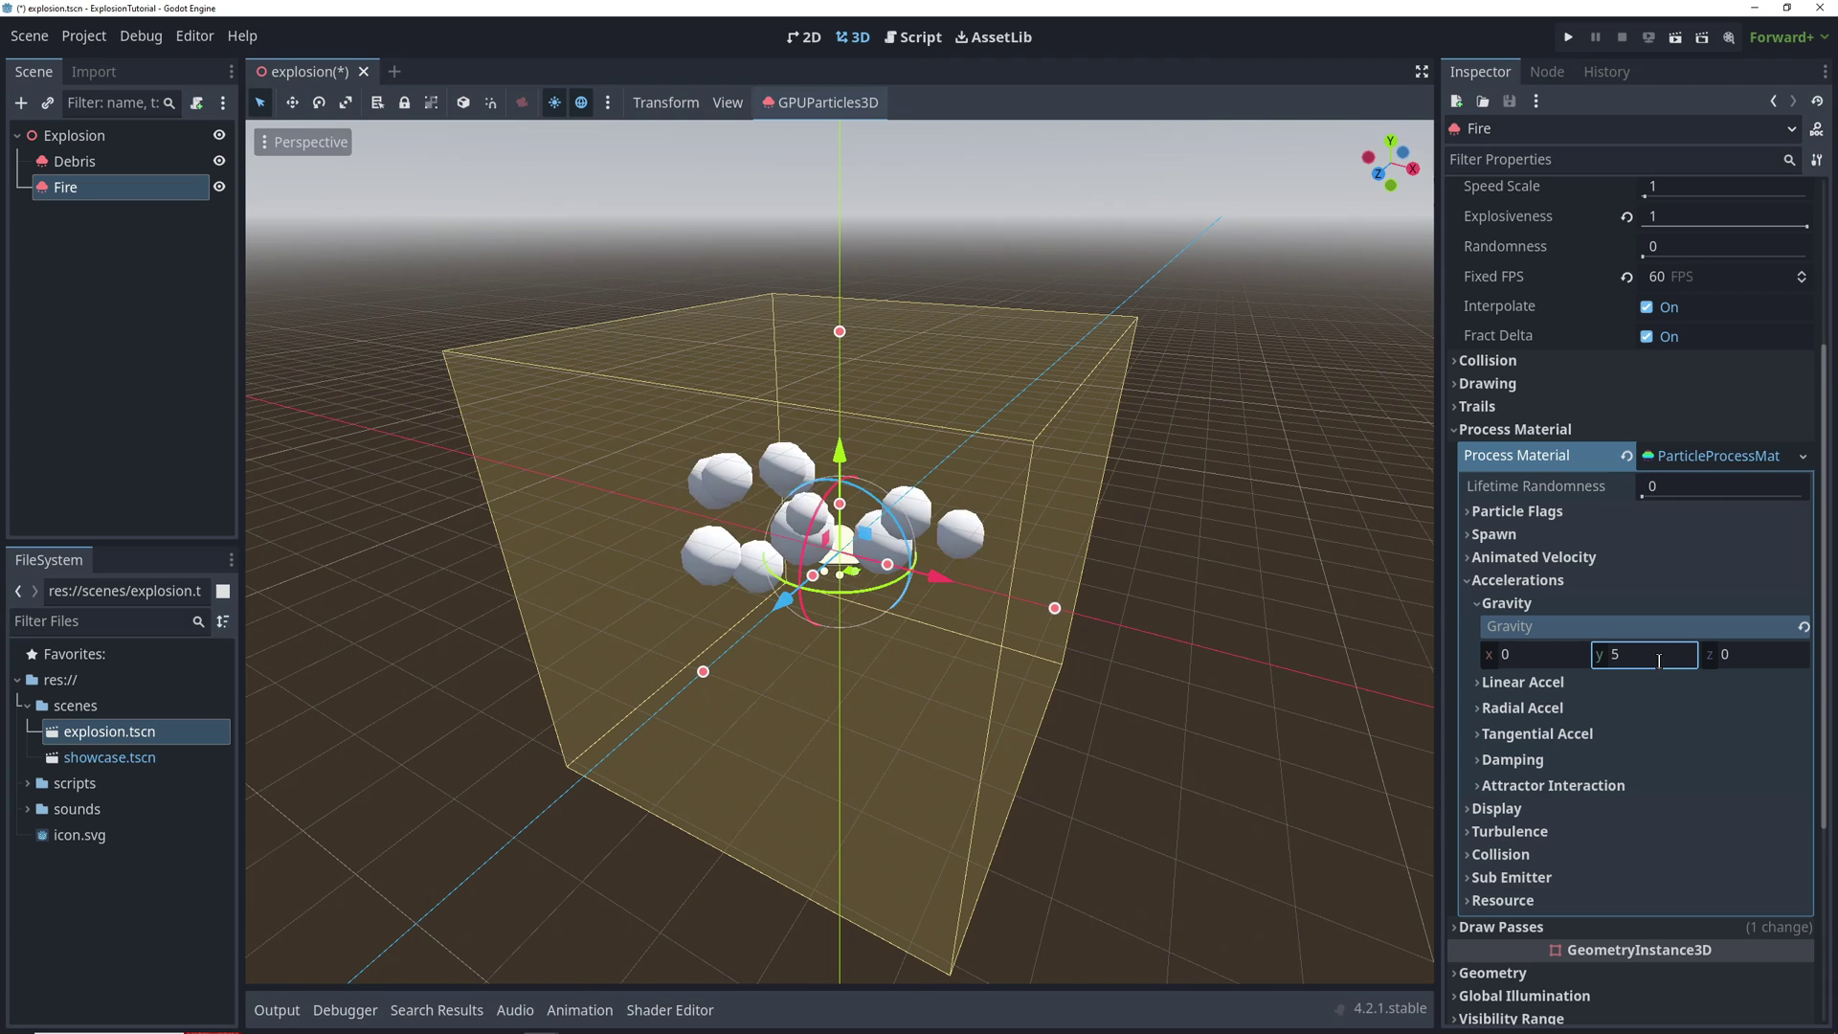
click(1475, 601)
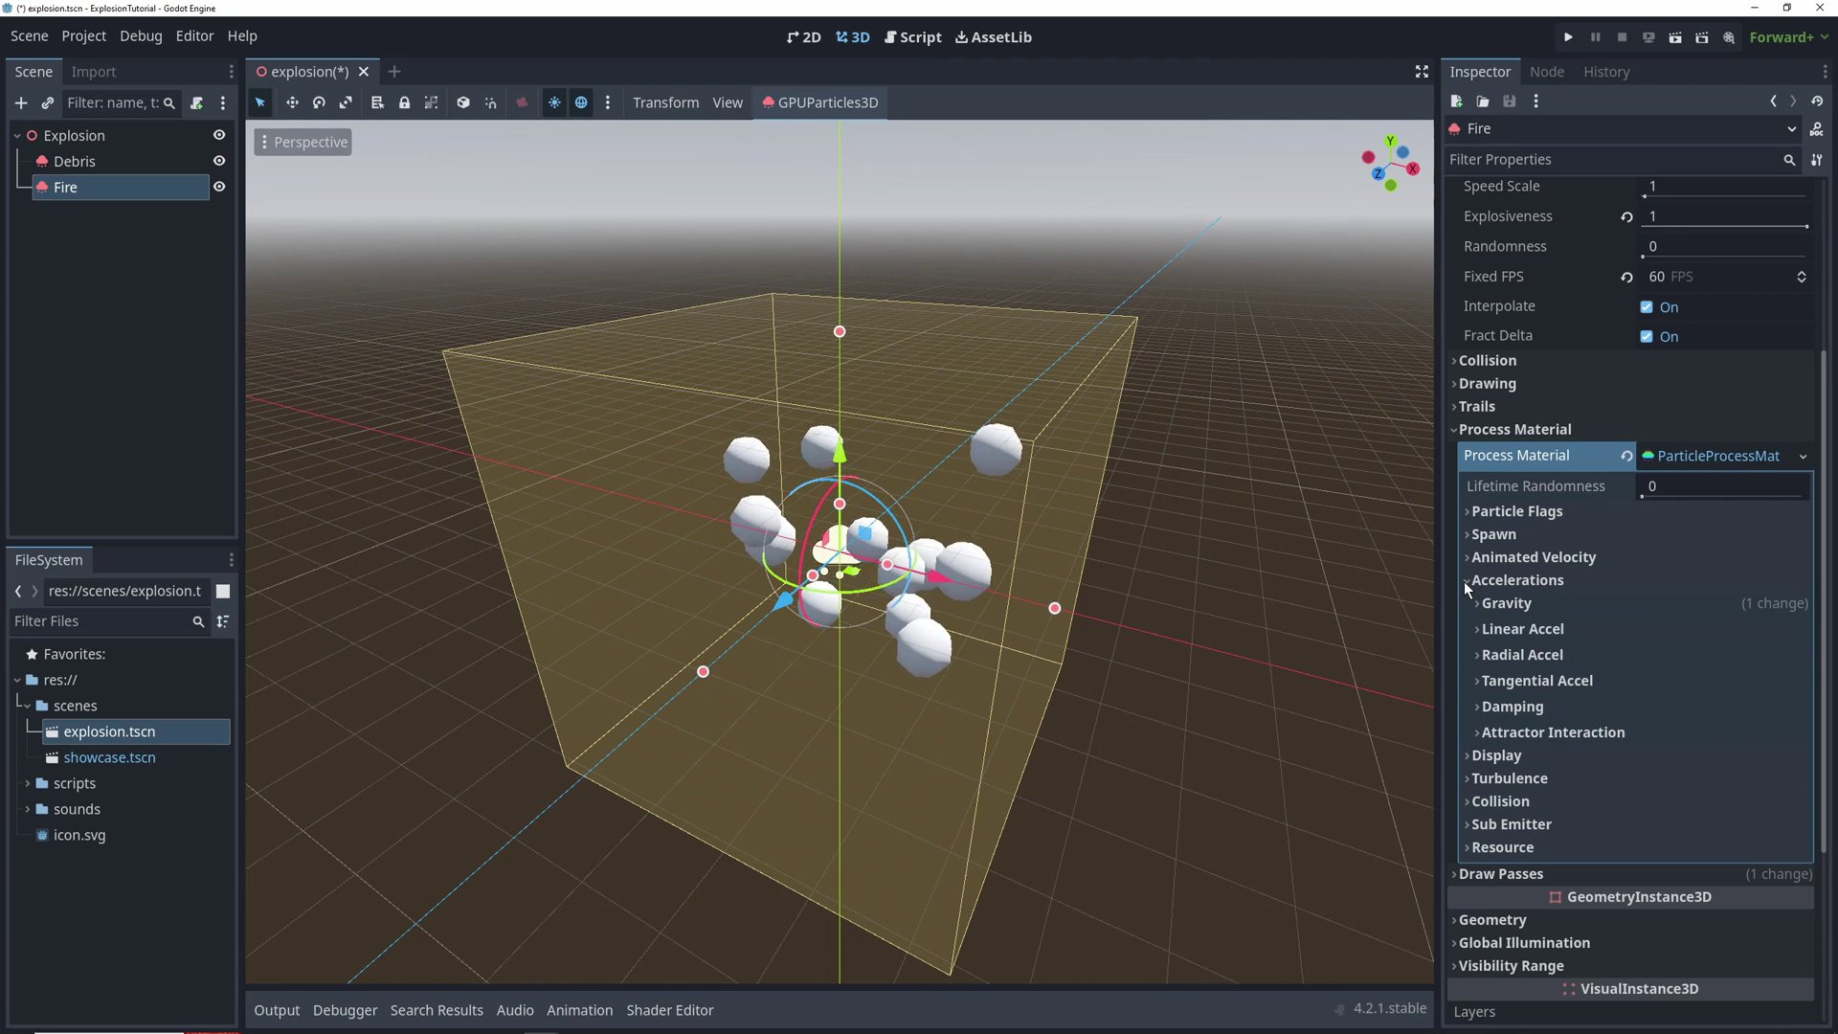
Set the Fire particles' scale range to Min 0.5 and Max 1.5
click(1465, 580)
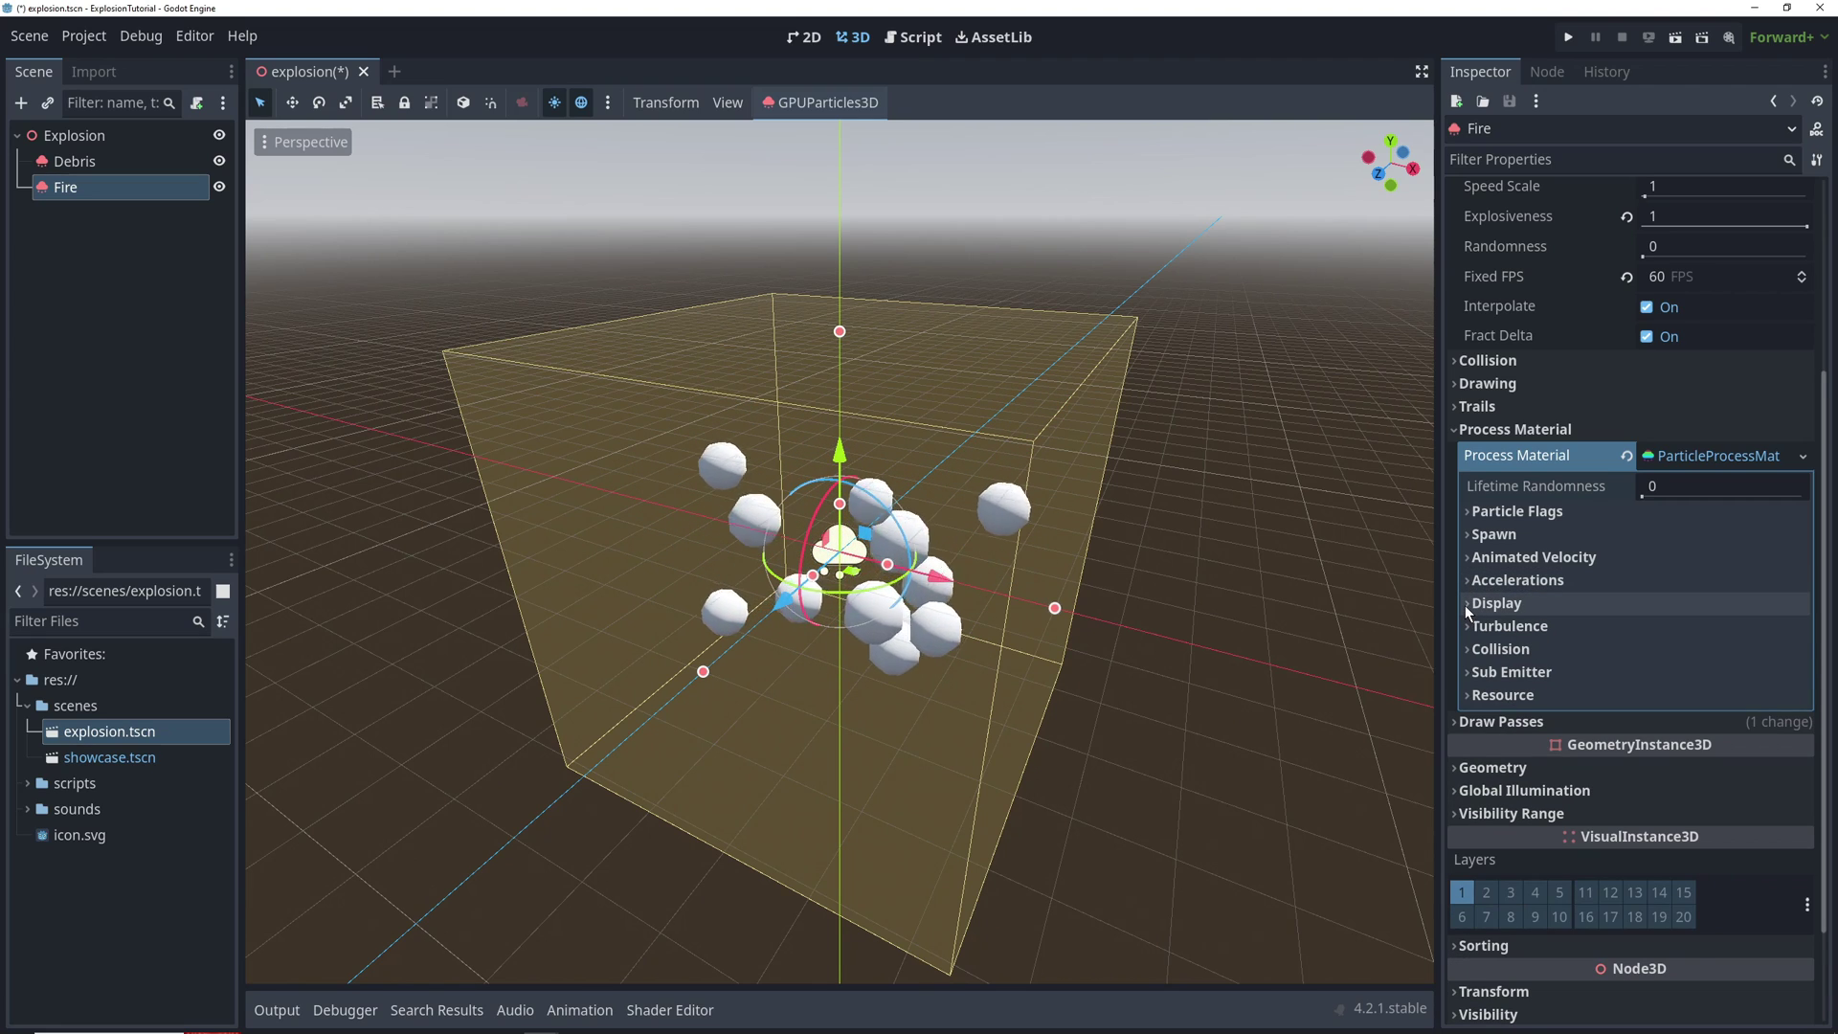
click(1465, 603)
click(1498, 625)
click(1663, 653)
text(0)
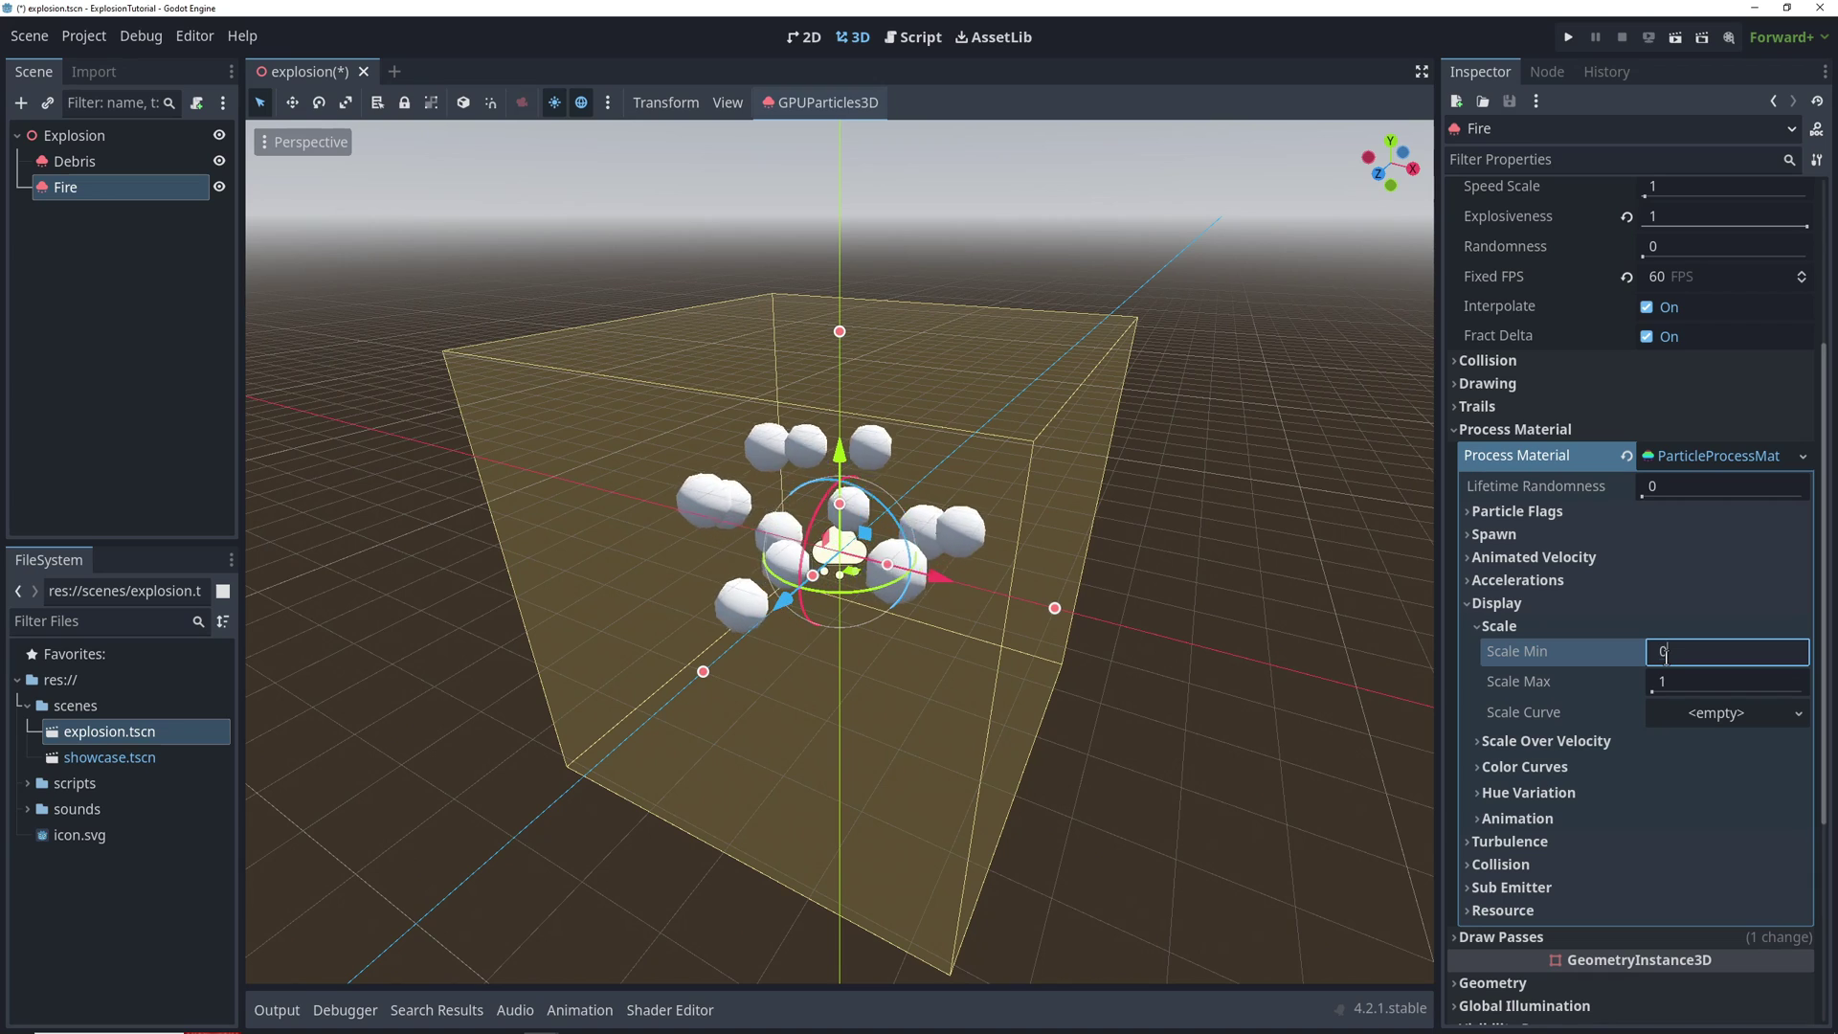
text(.5)
click(1674, 683)
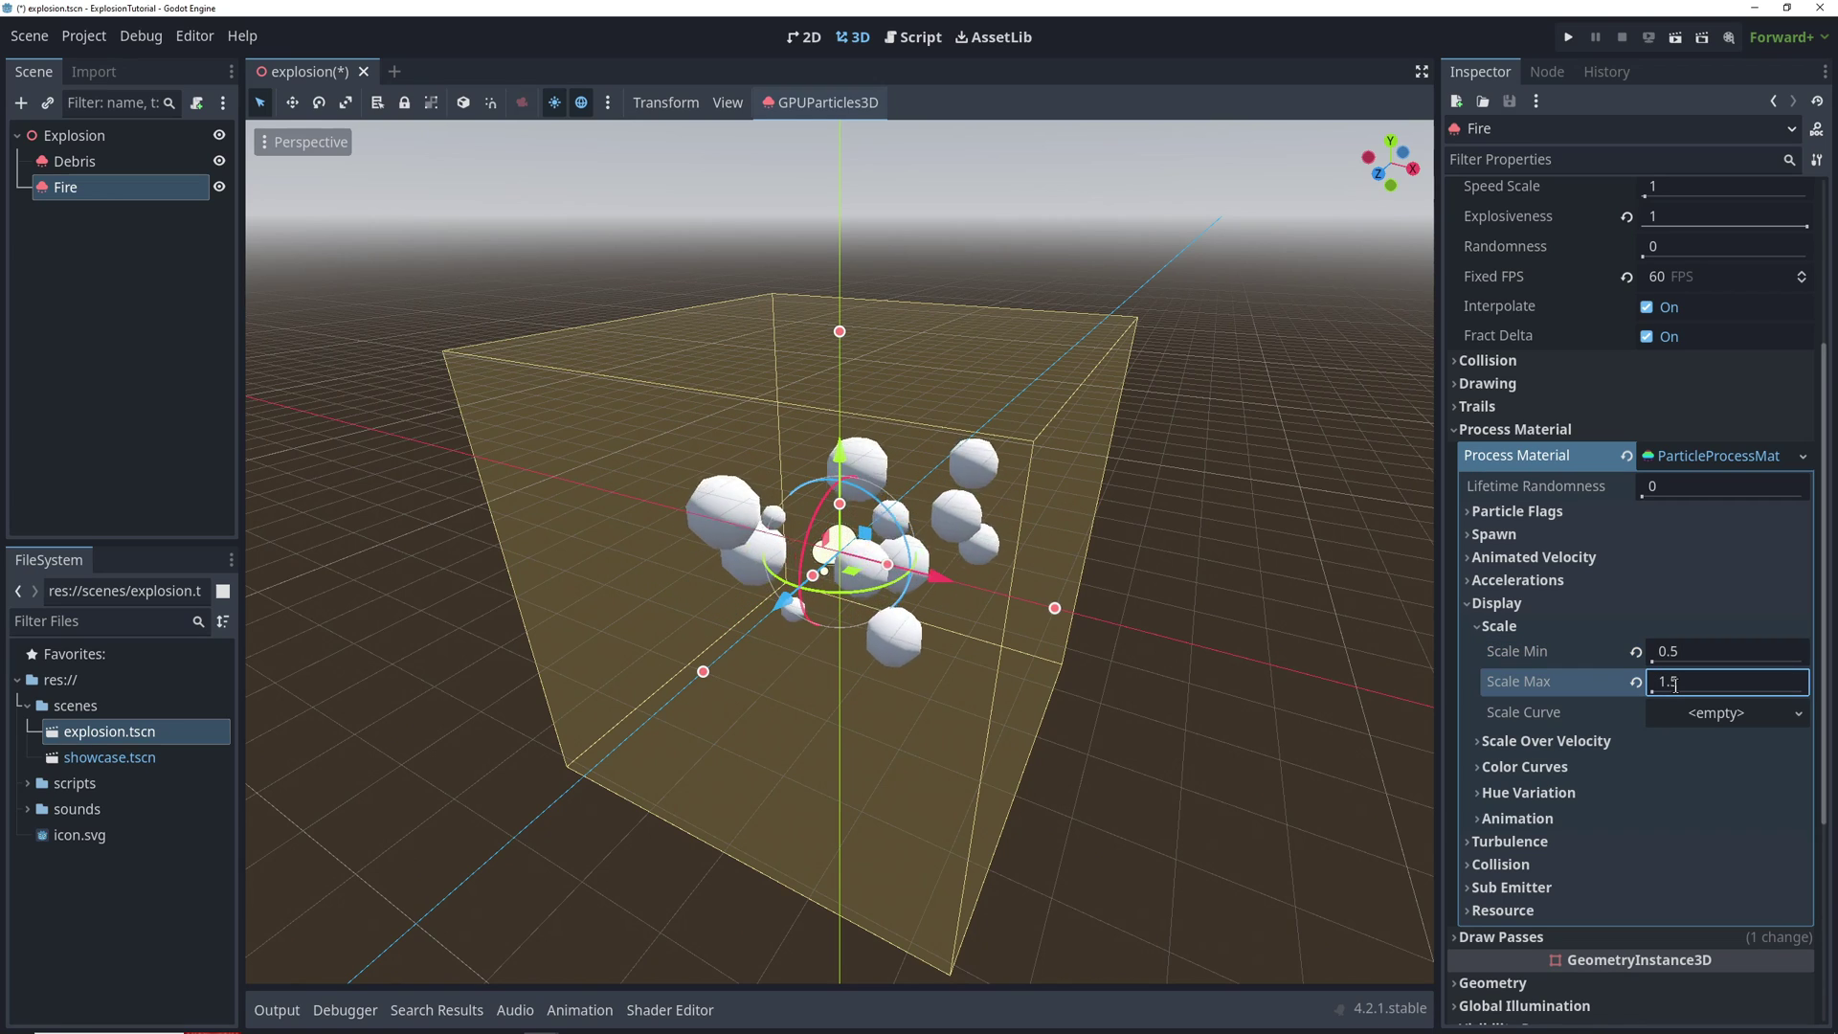
Add a CurveTexture scale curve that starts at zero, peaks near 0.25, then drops
click(1689, 714)
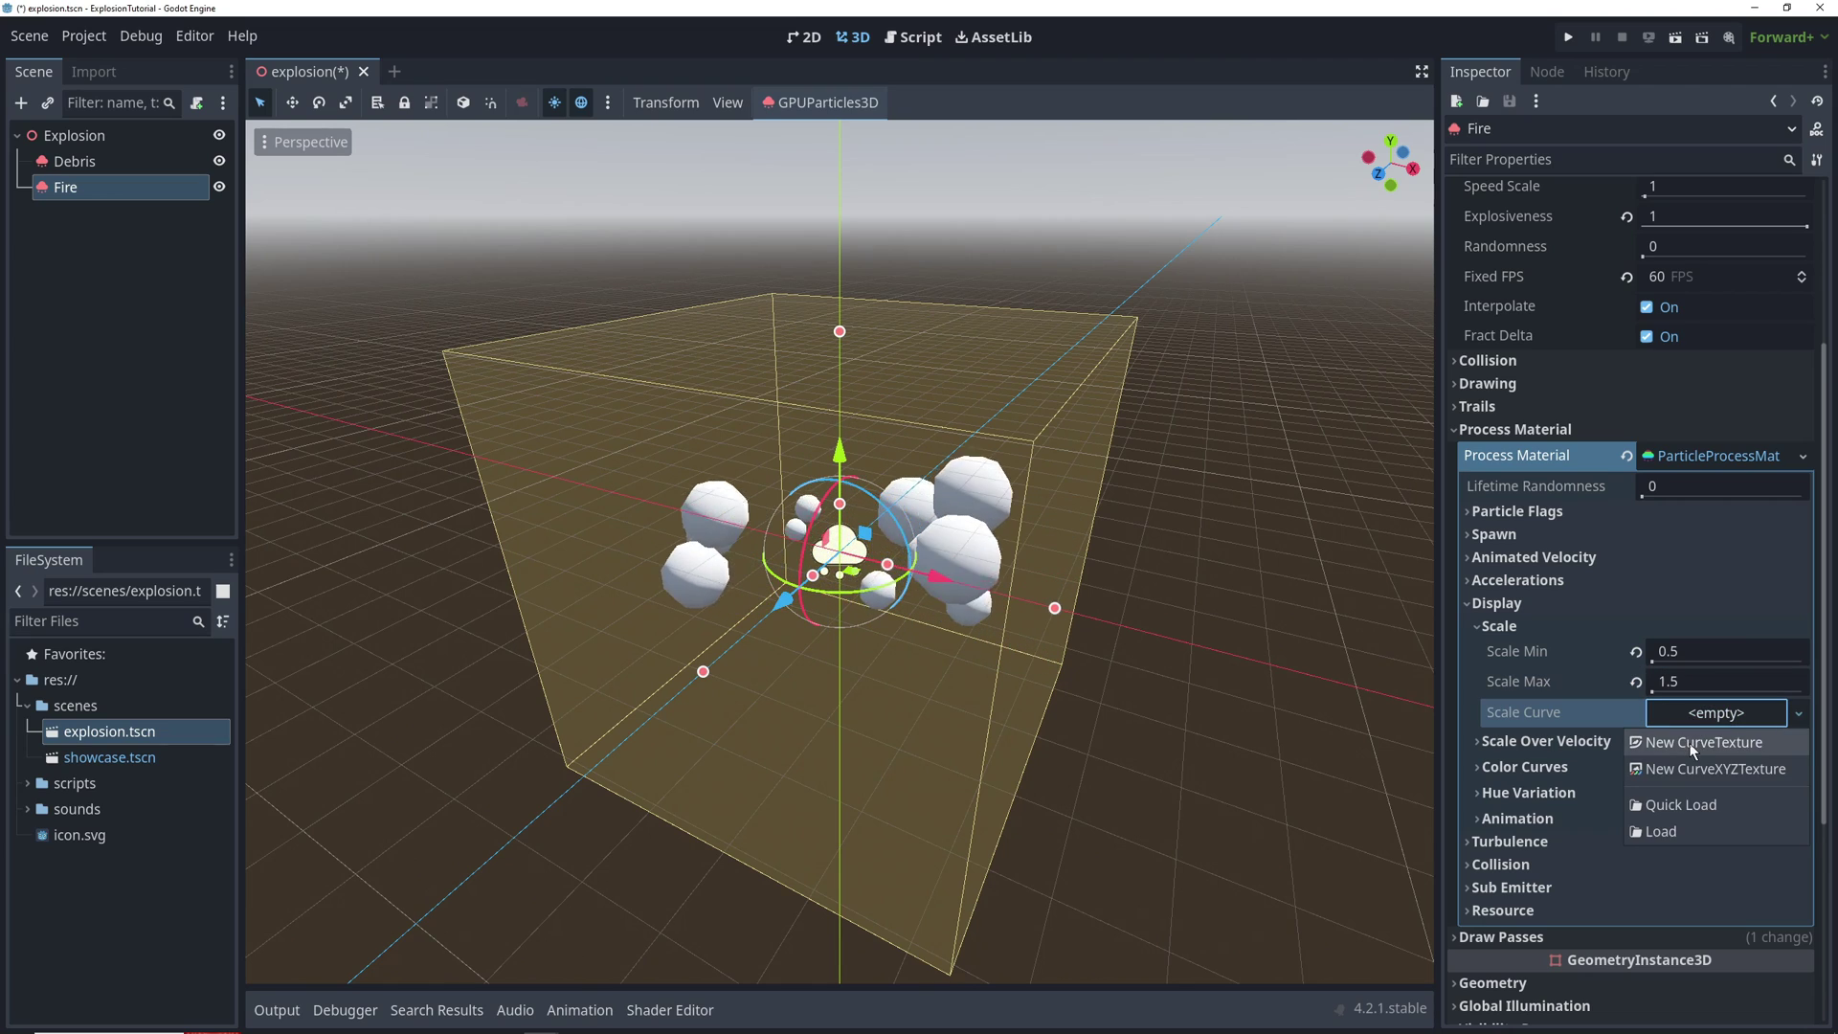
click(1691, 743)
scroll(1706, 715, down, 3)
click(1708, 616)
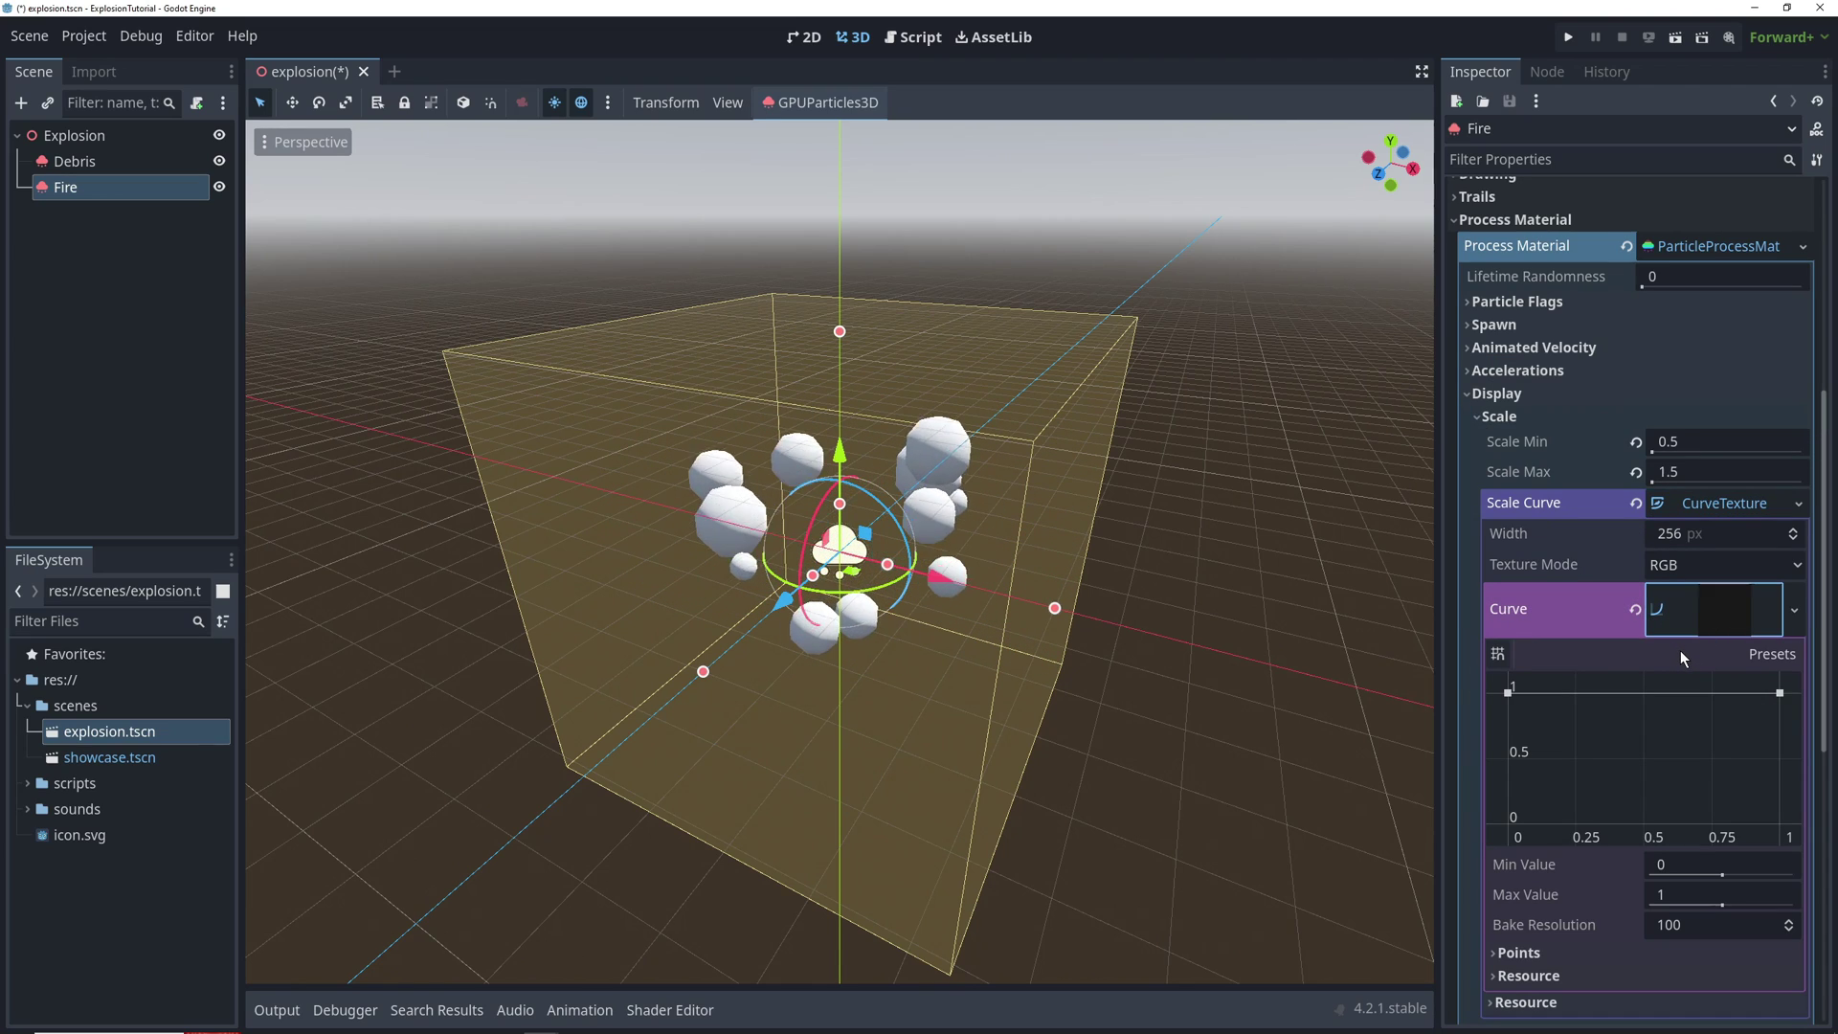
click(1571, 692)
drag(1508, 692, 1501, 864)
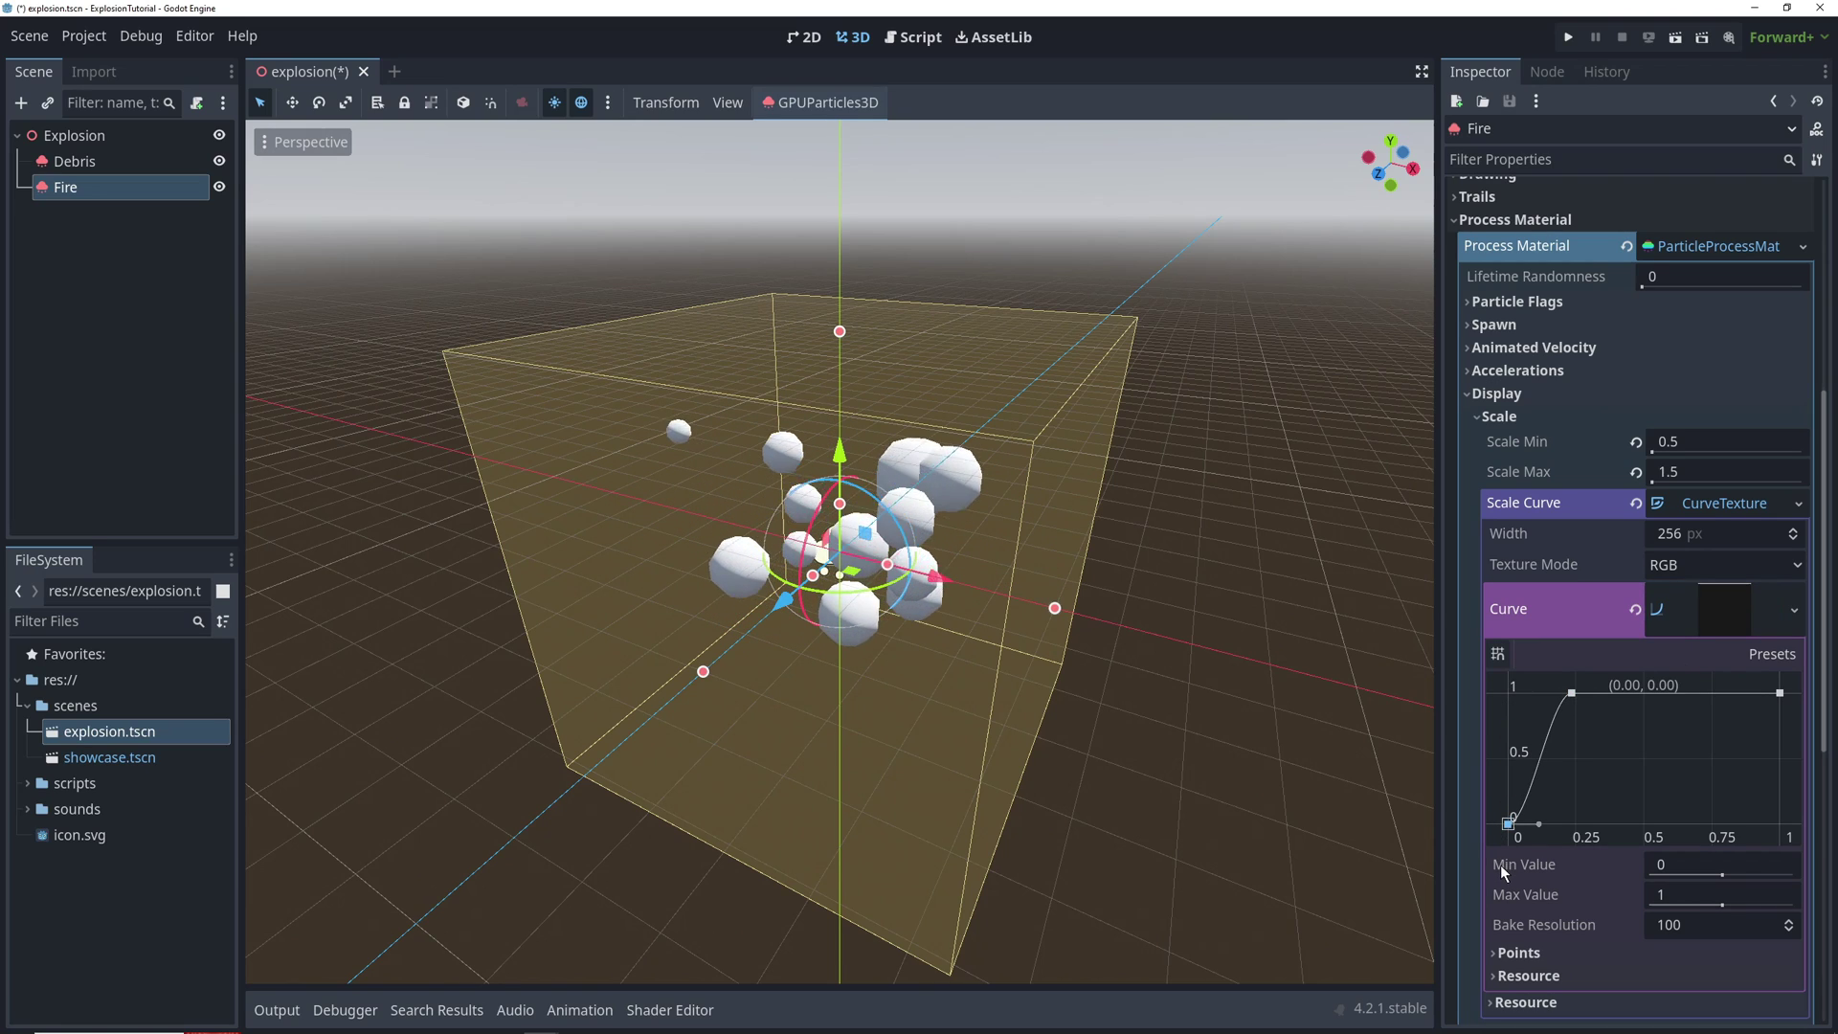
drag(1781, 693, 1786, 725)
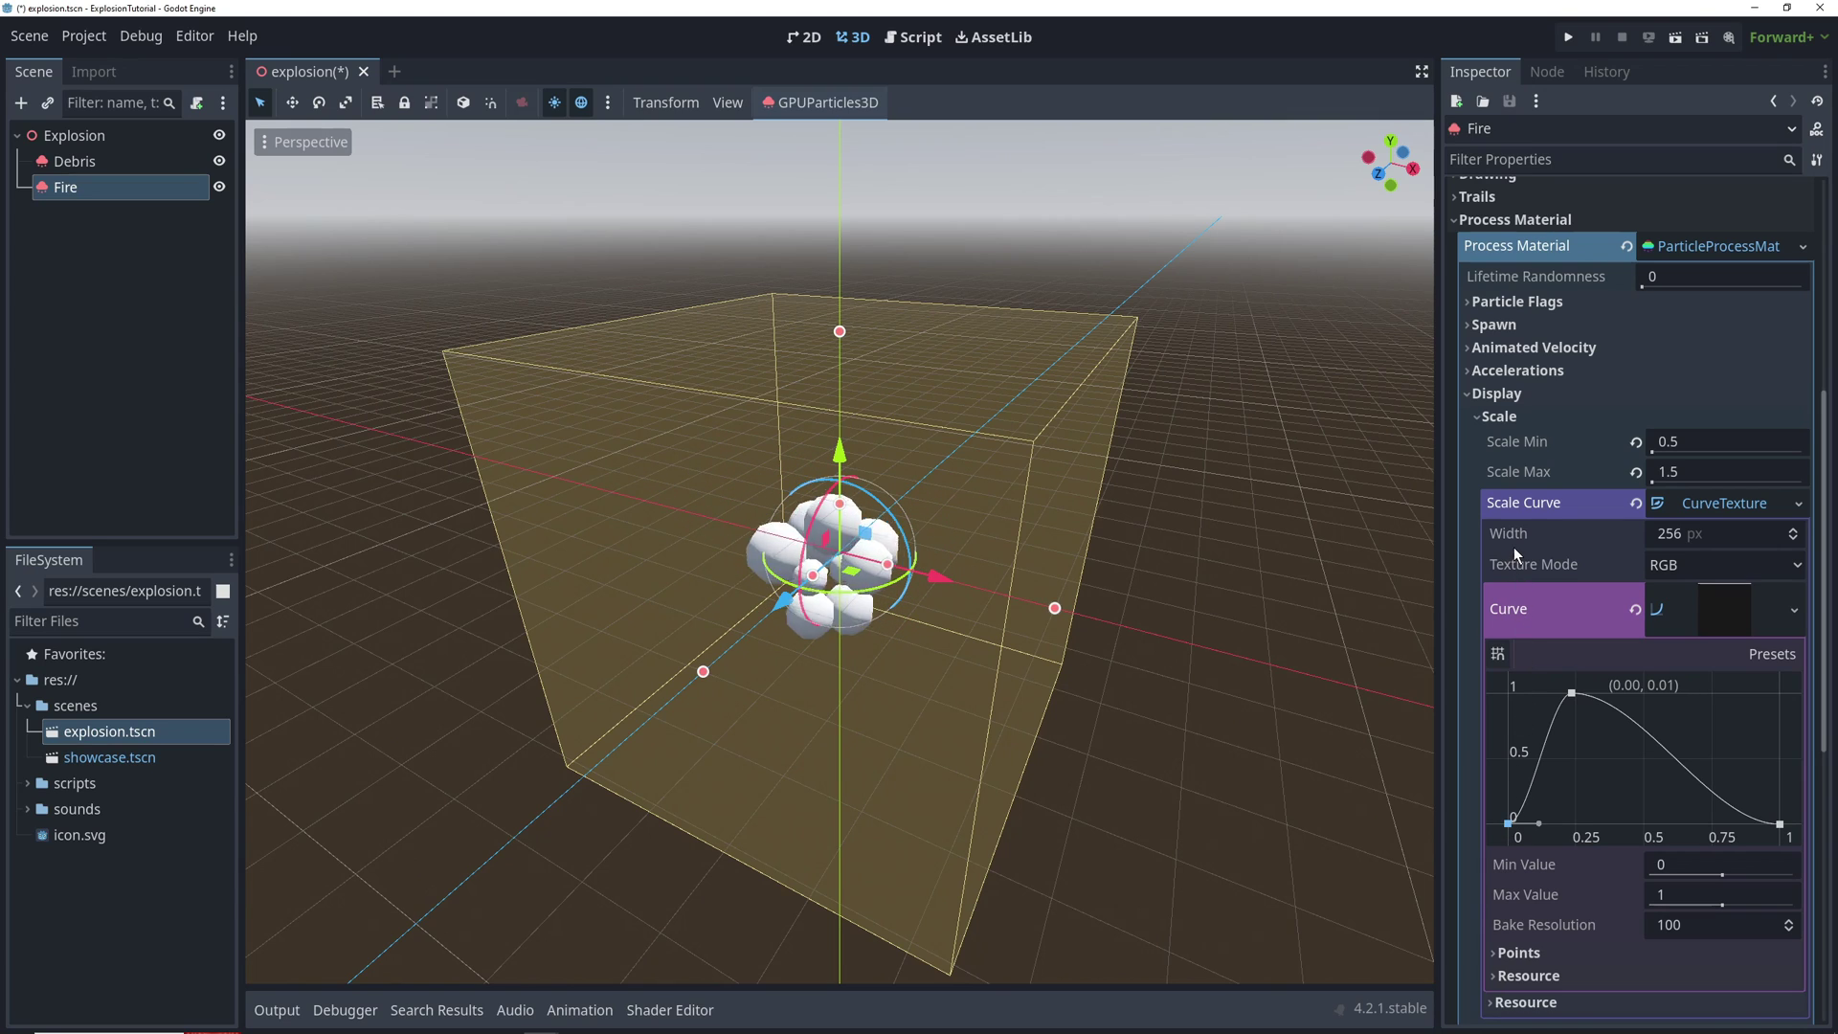
Set the Fire particles' base colour to golden yellow ffb800
click(1495, 419)
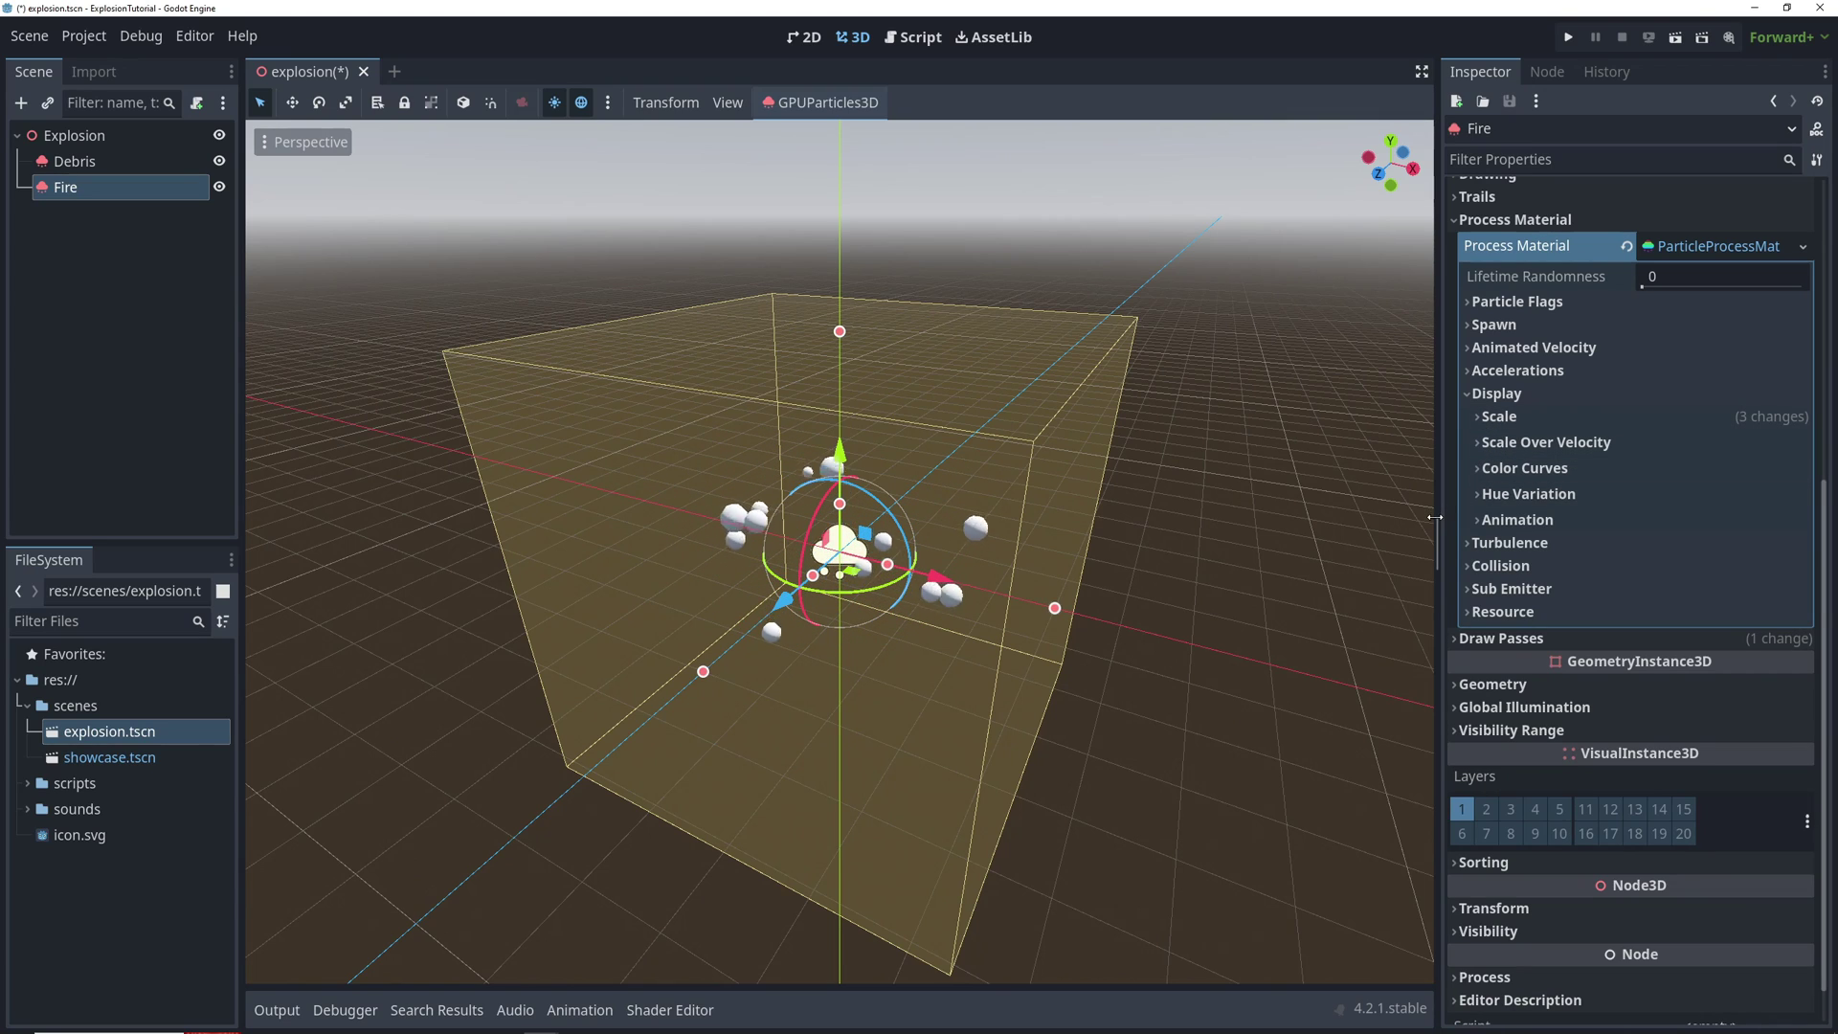
click(1513, 468)
click(1714, 493)
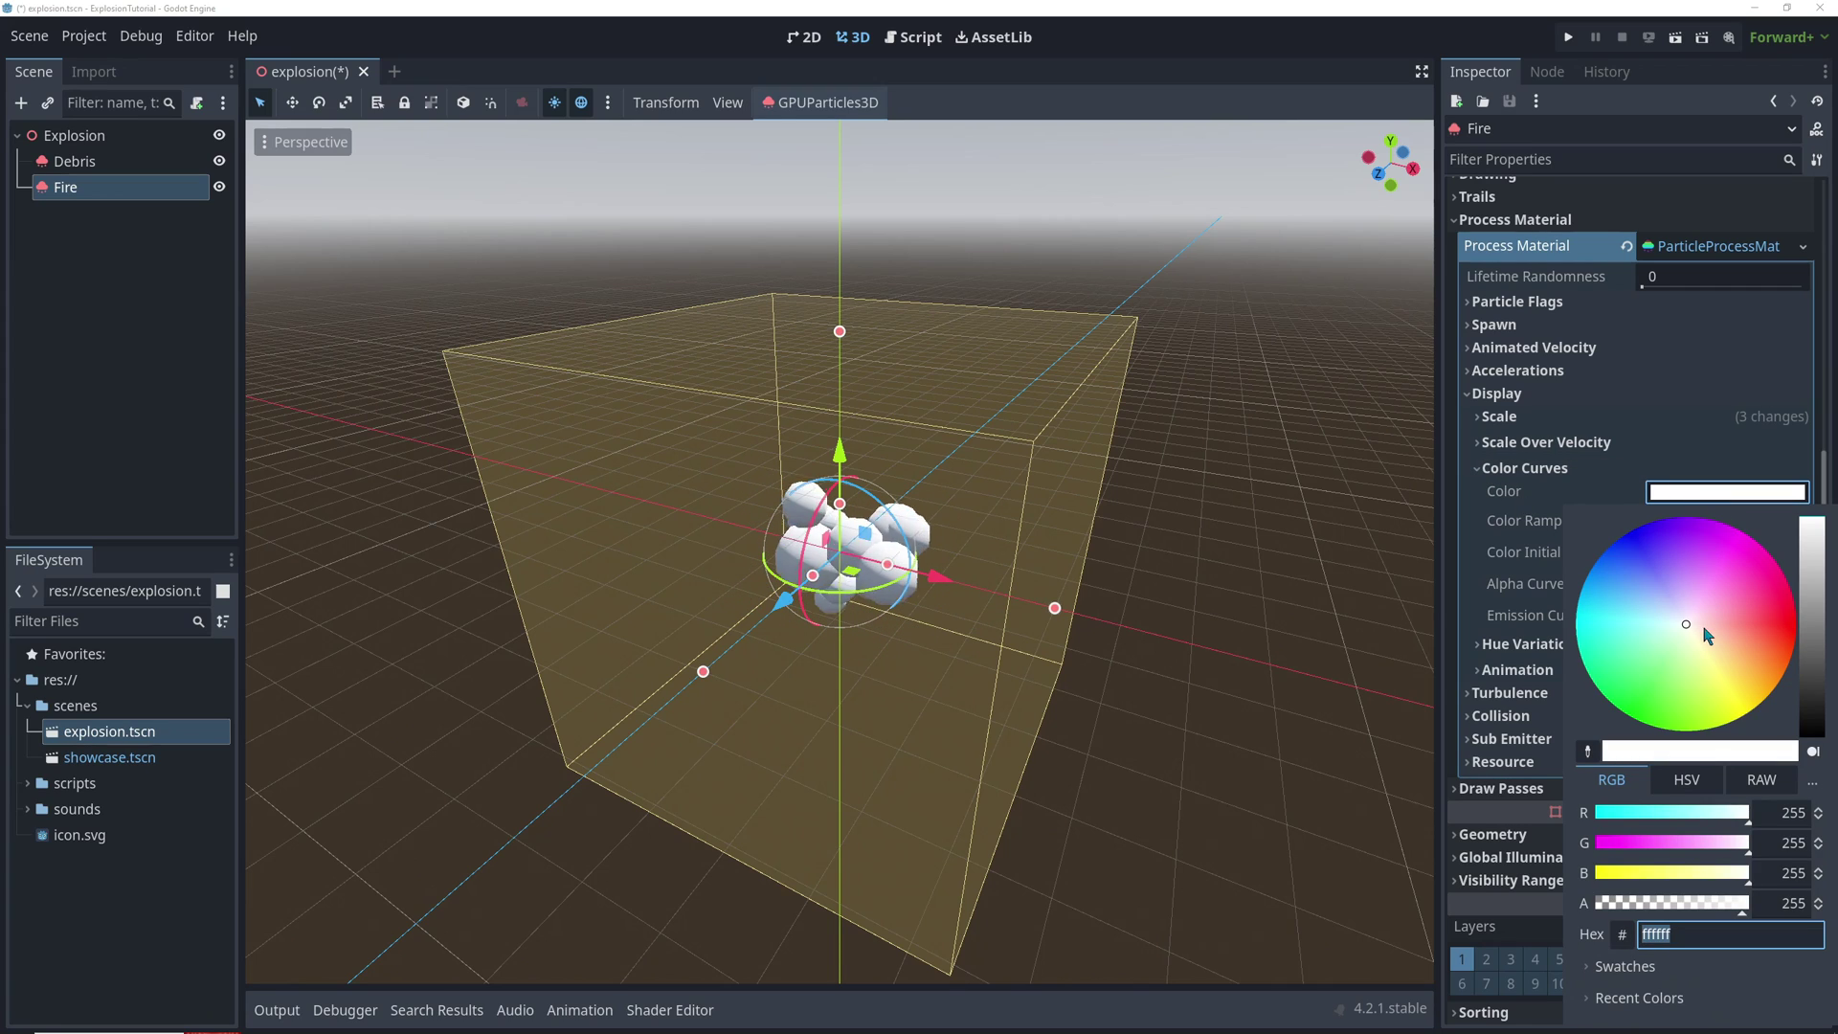
mouse_move(1707, 635)
mouse_down()
mouse_move(1793, 682)
mouse_move(1790, 722)
mouse_up()
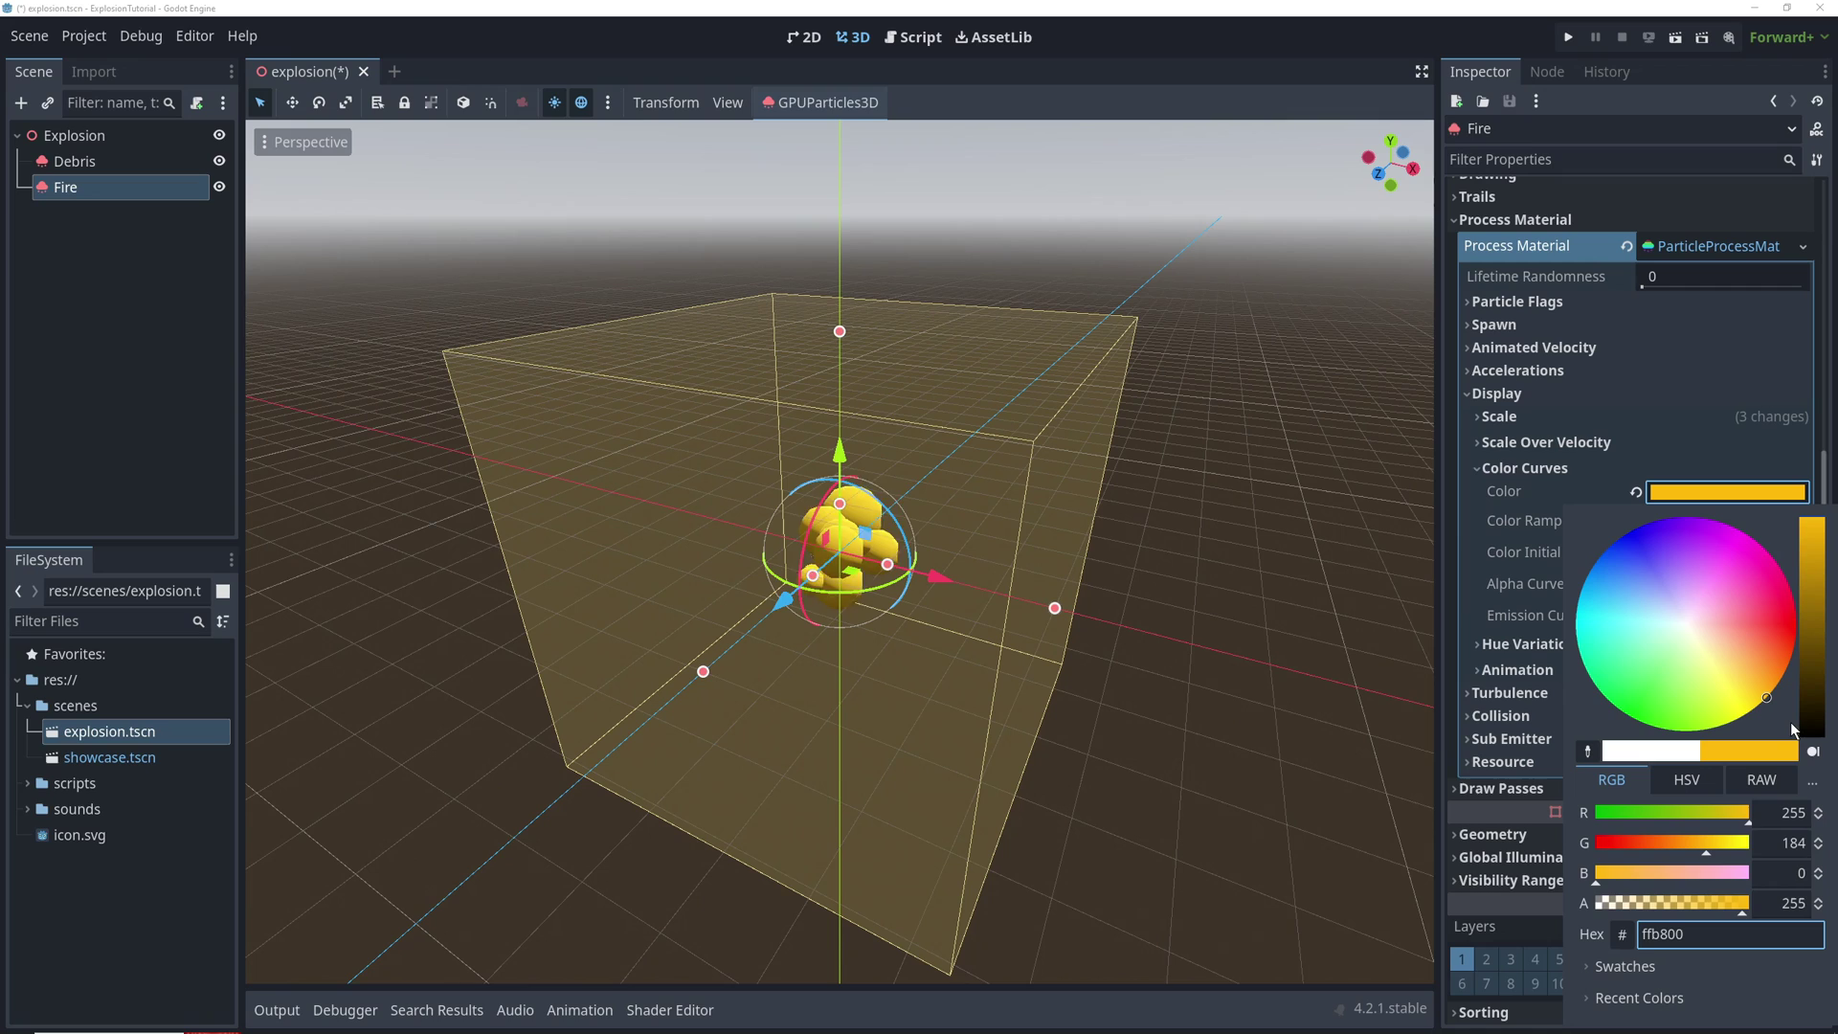
click(1710, 496)
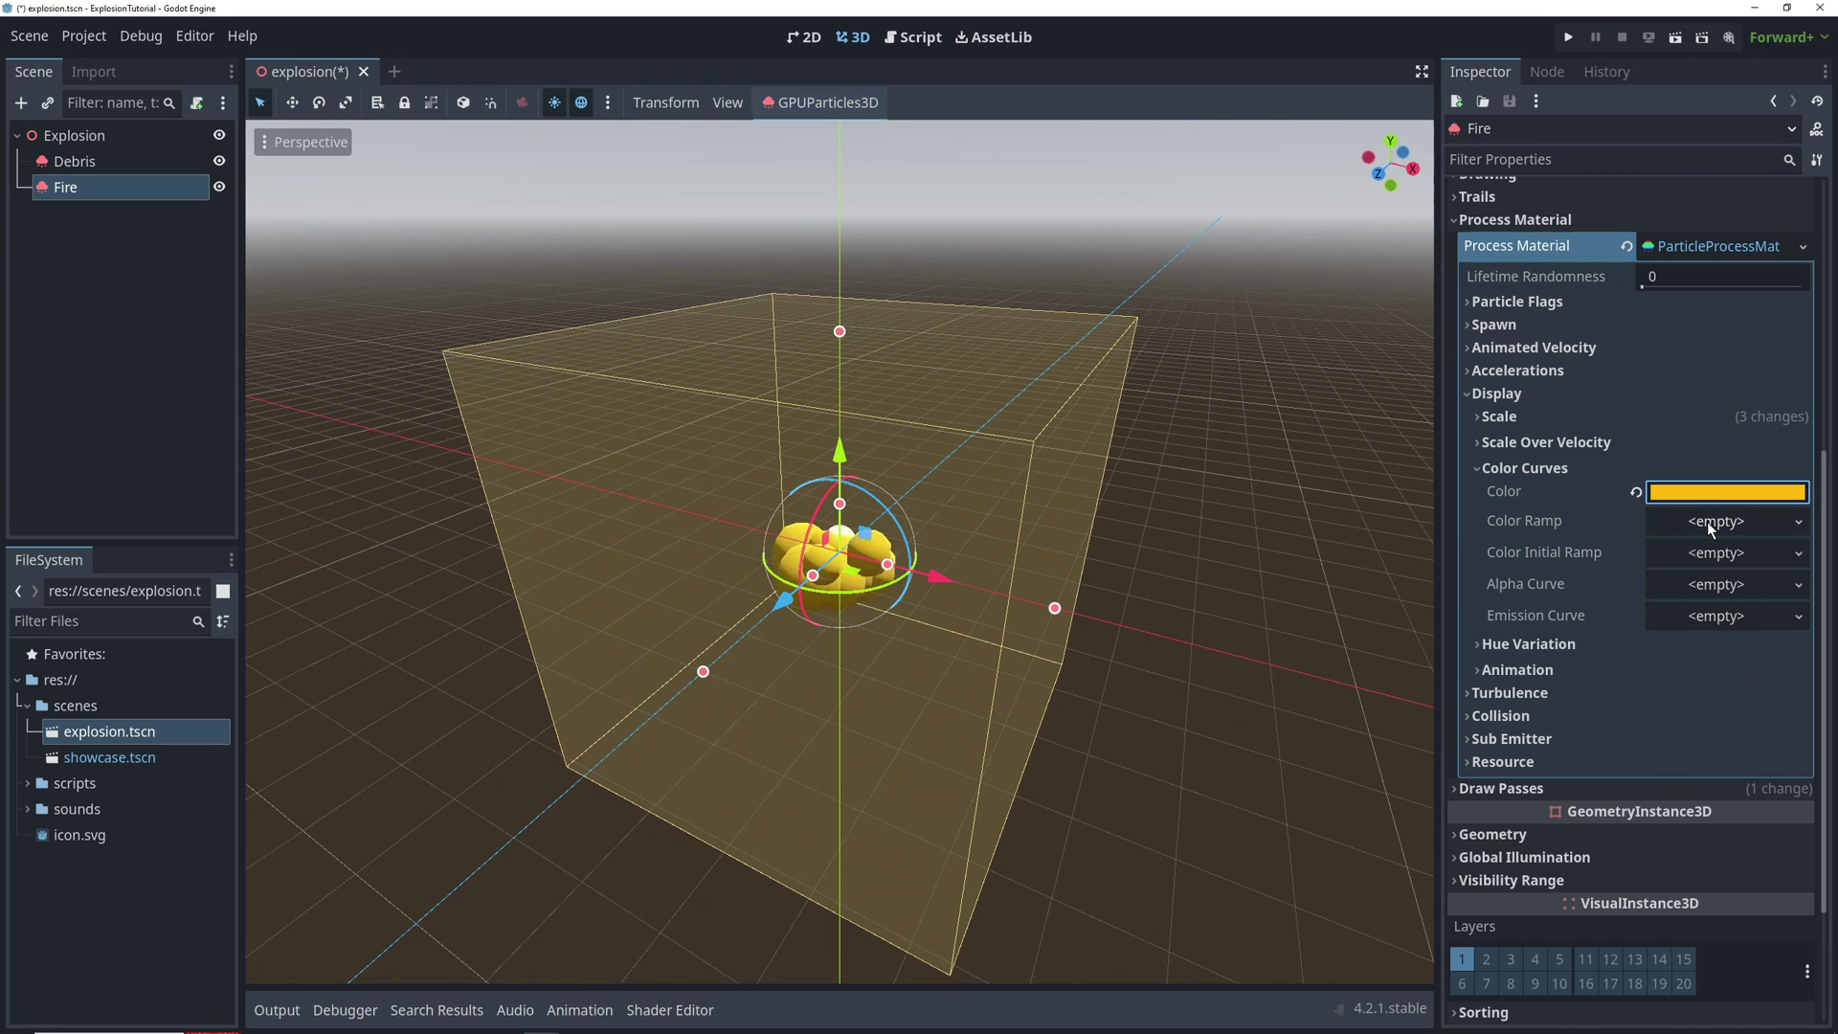
Add a GradientTexture1D colour ramp fading from yellow ffb900 to red ff3600
click(1712, 520)
click(1713, 552)
click(1710, 517)
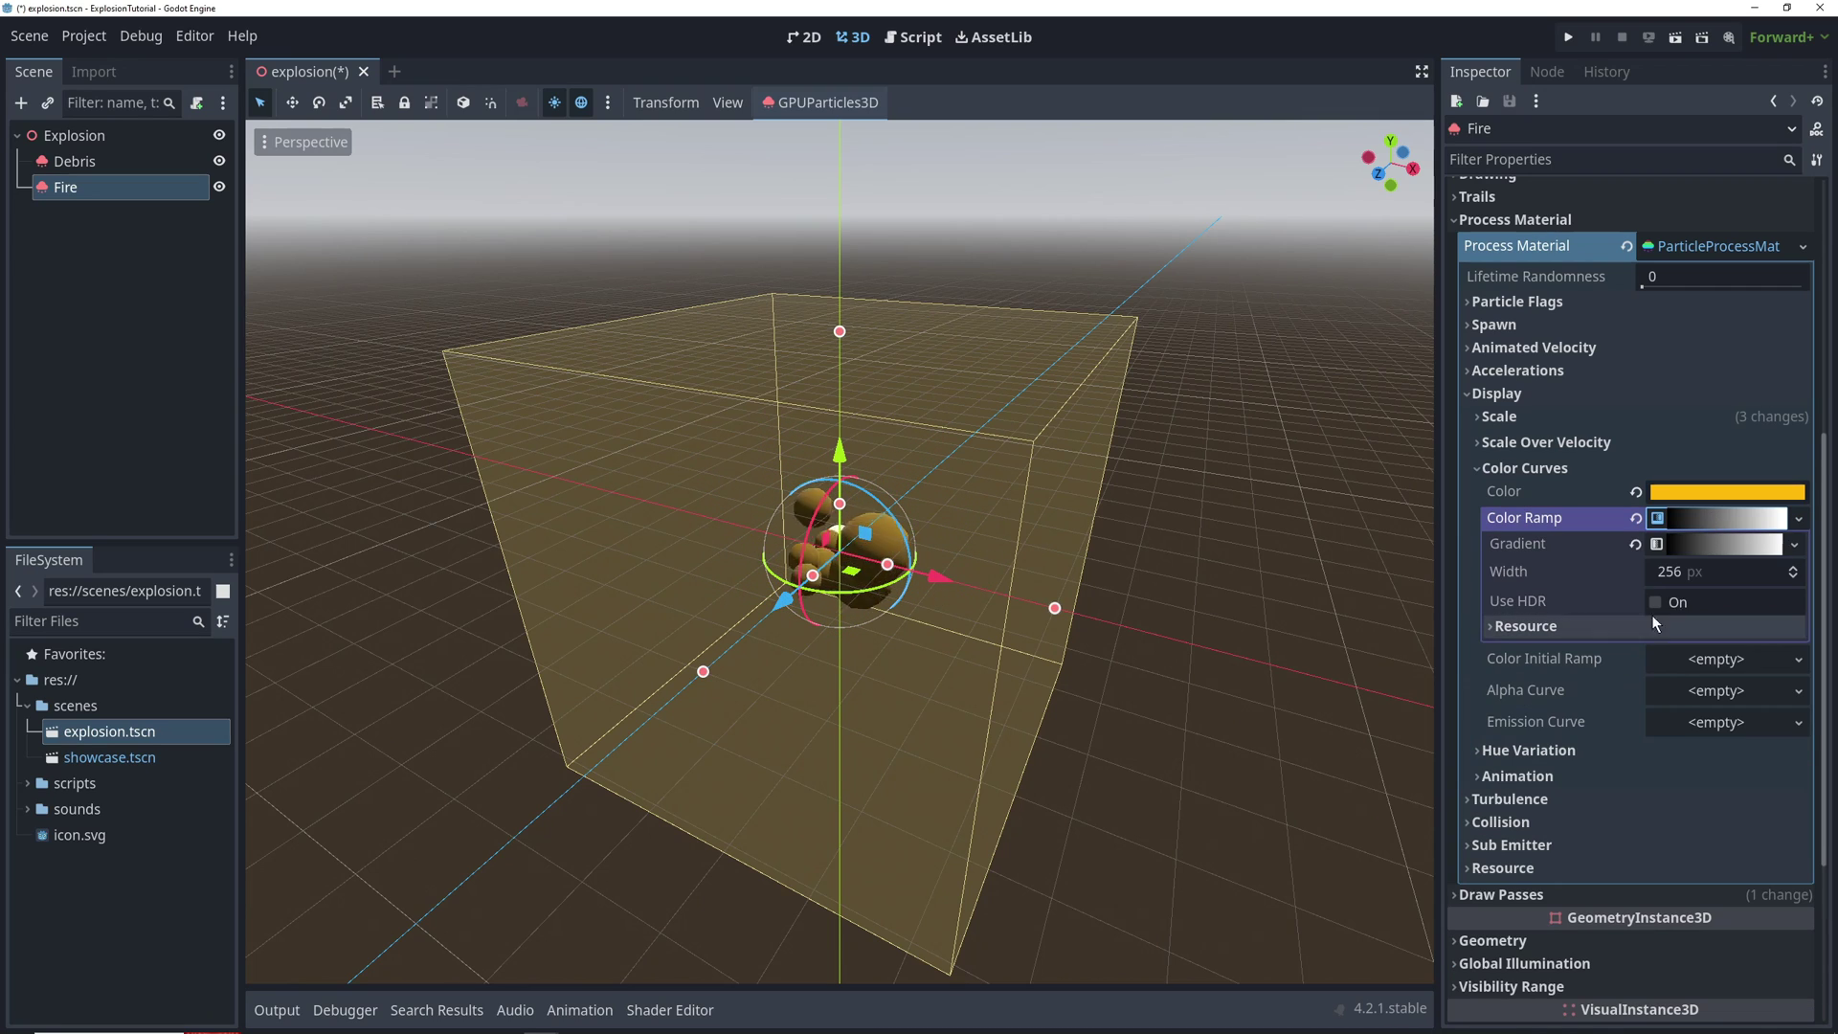
click(1695, 545)
double_click(1492, 620)
click(1712, 314)
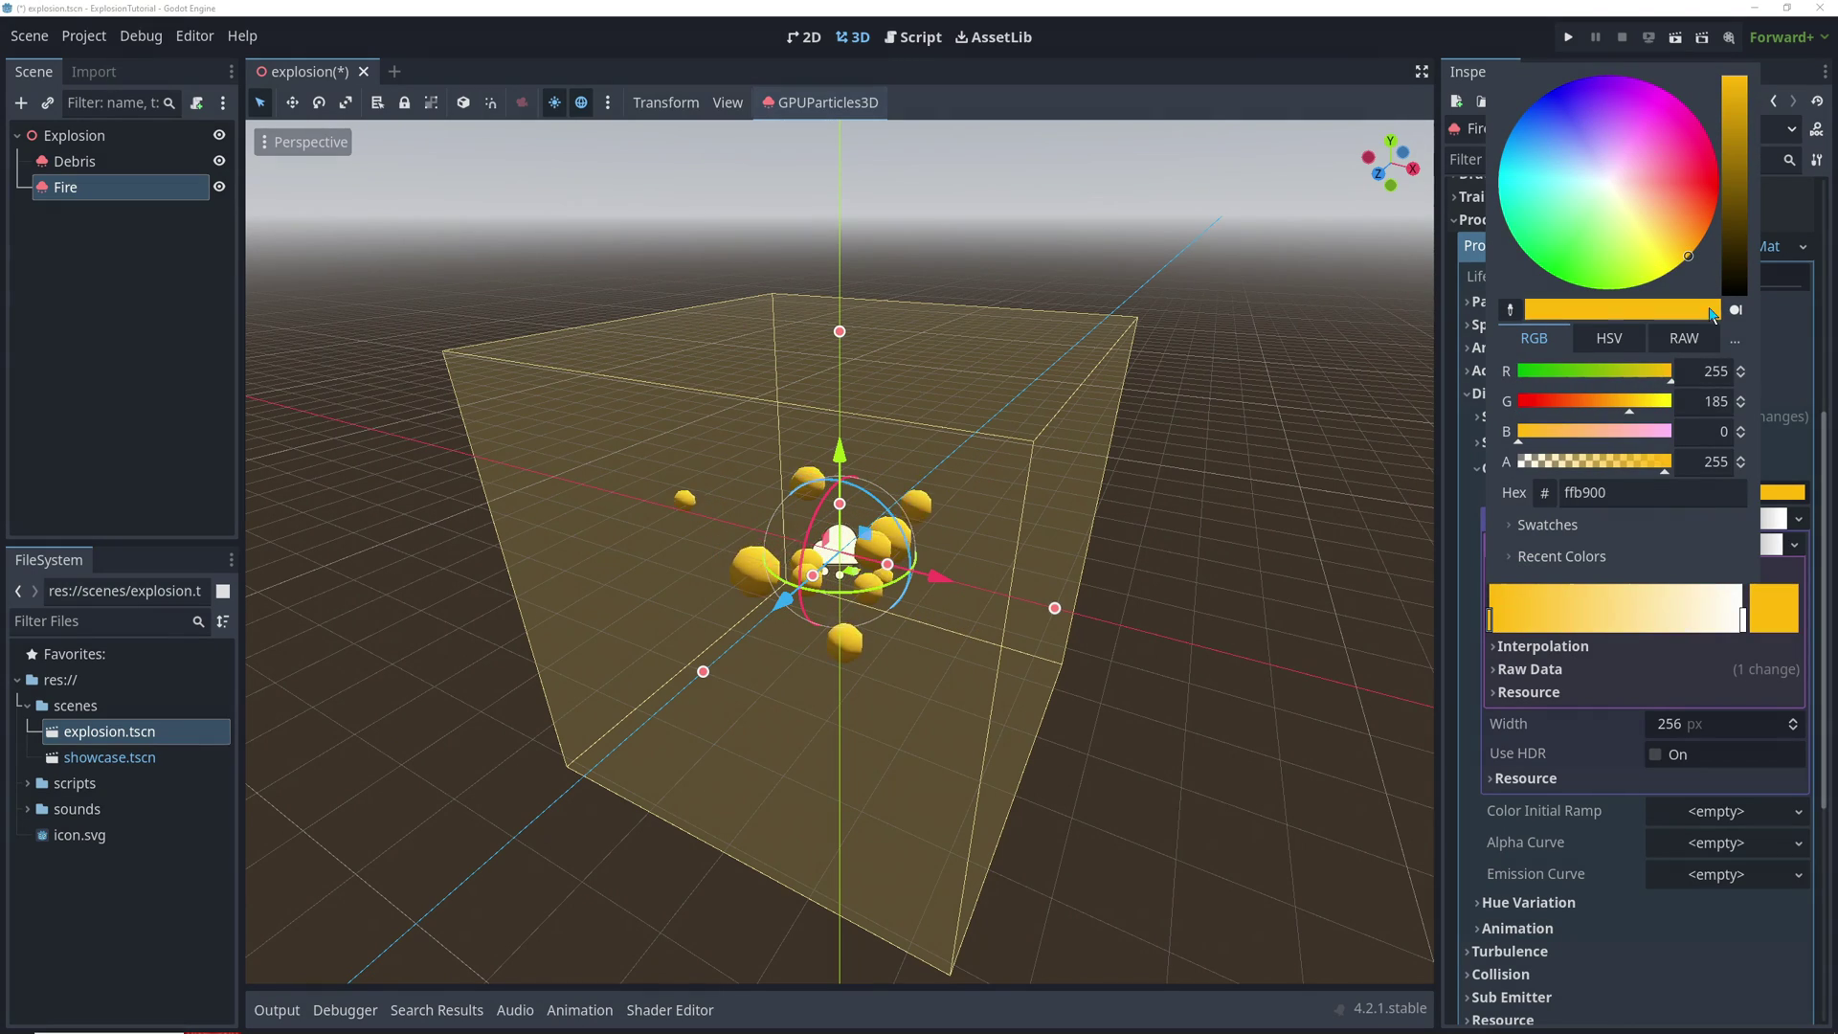
click(1741, 620)
drag(1709, 209, 1742, 210)
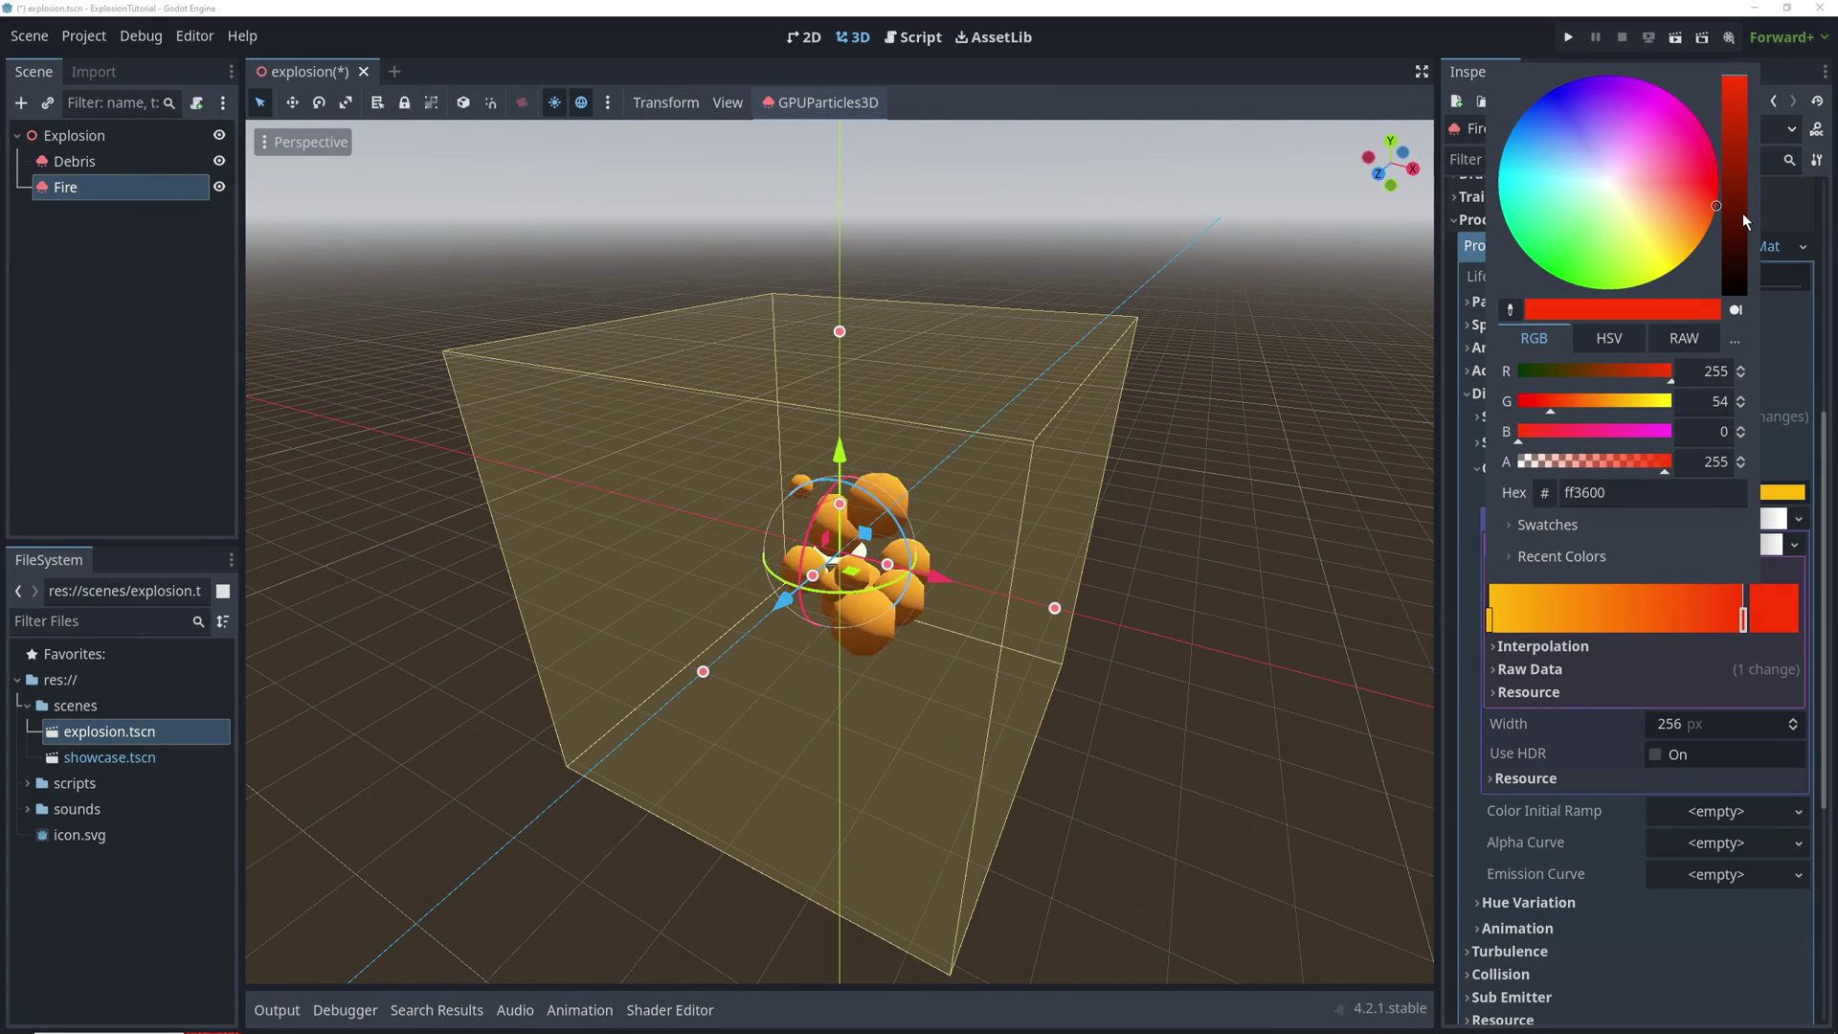
click(1773, 518)
Give Fire an emission CurveTexture with max value 2, starting at 2 and easing down
click(1717, 610)
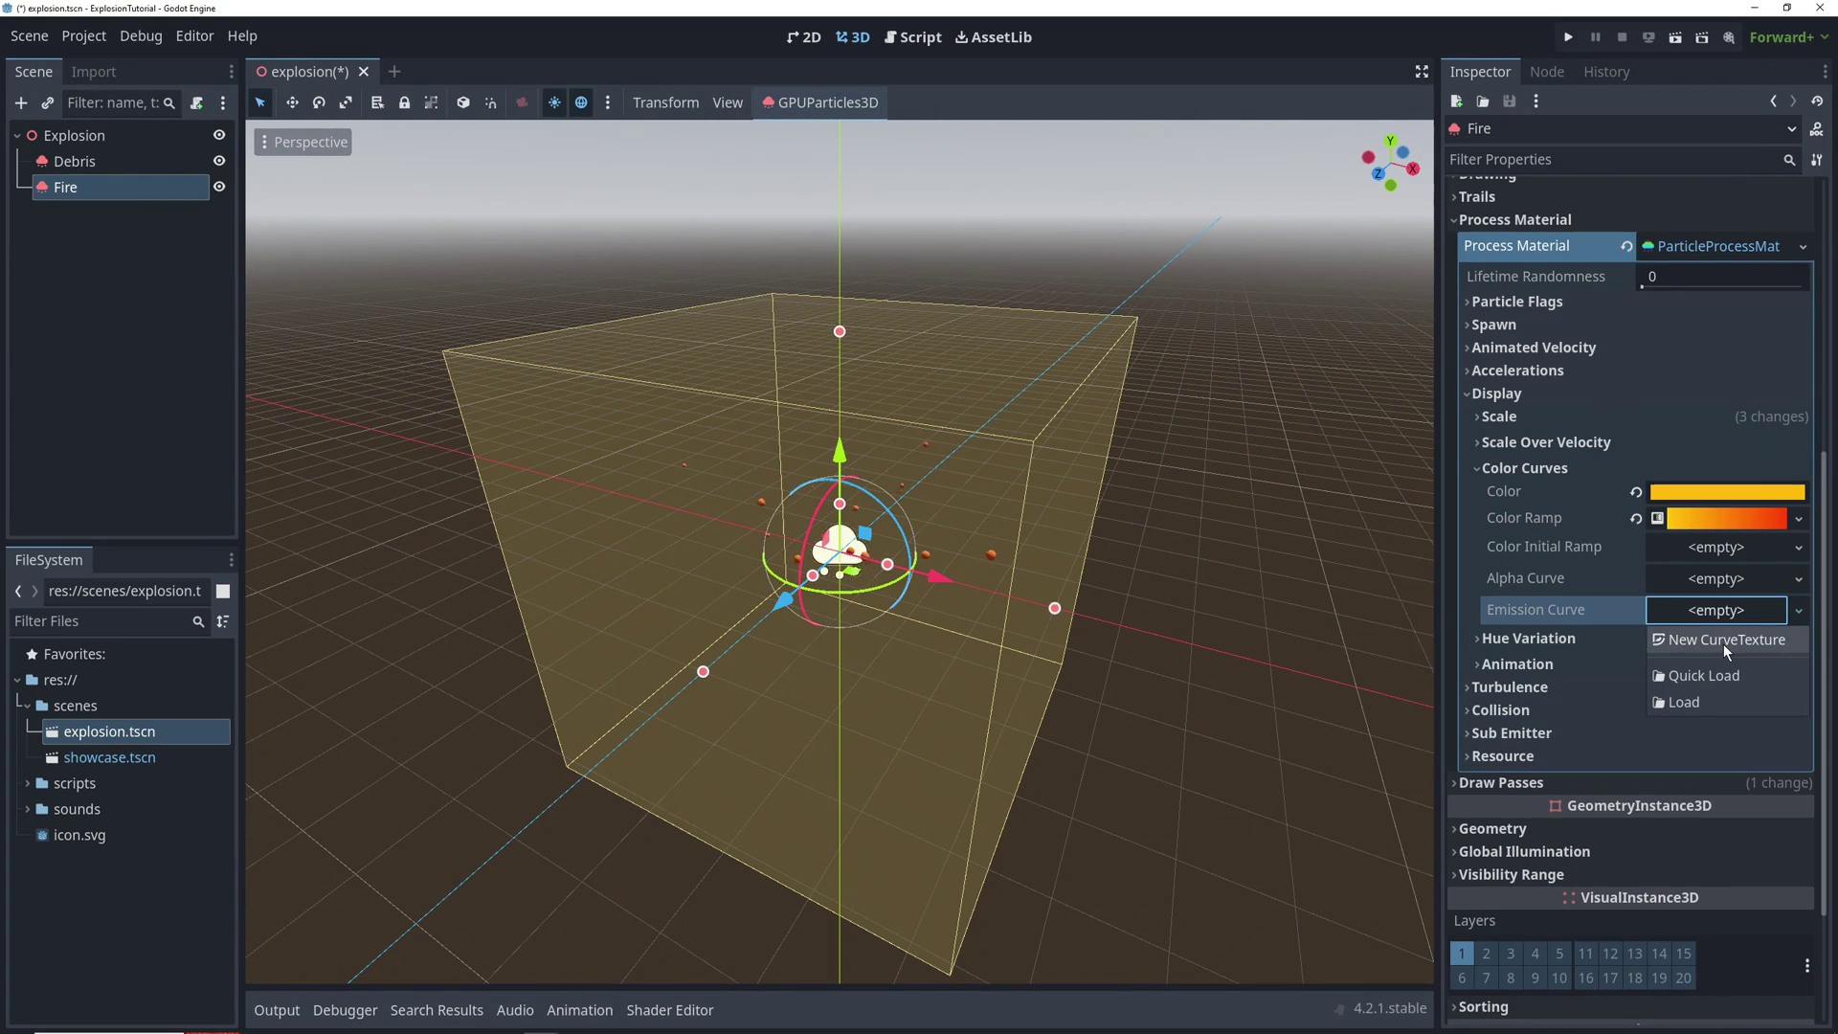
click(1723, 642)
click(1714, 612)
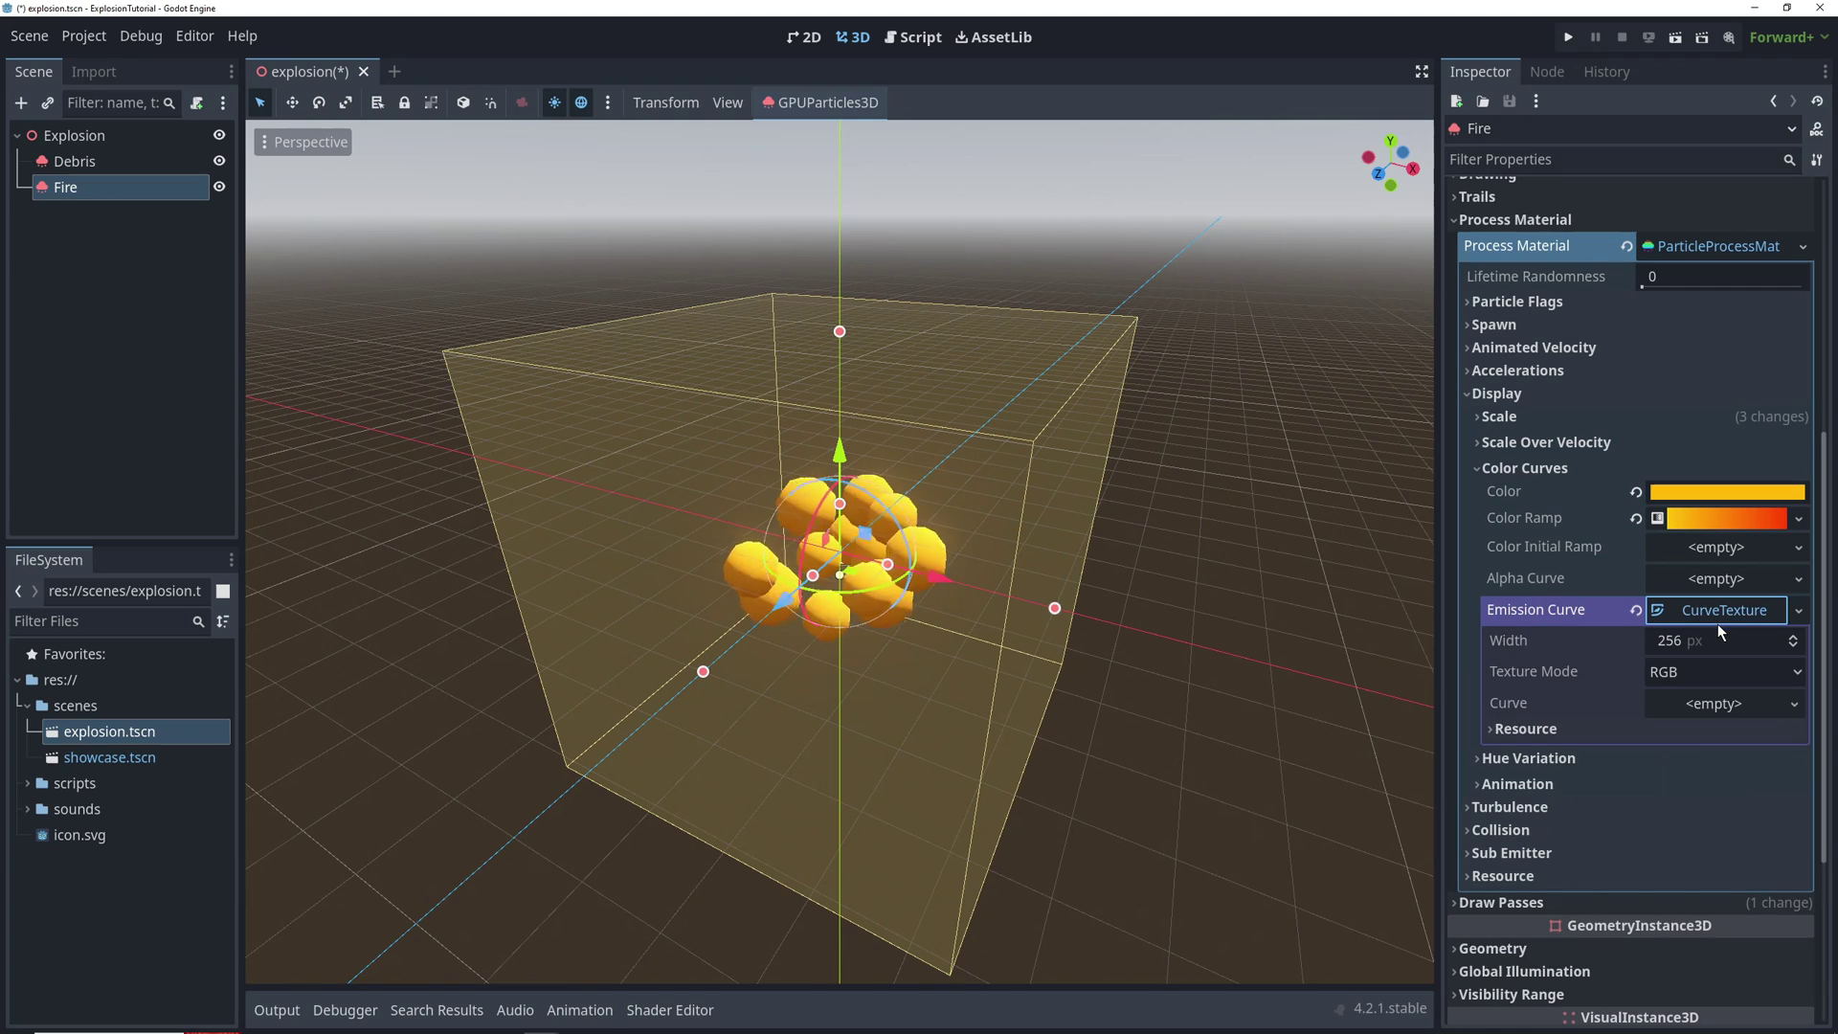
click(1710, 708)
click(1728, 735)
click(1717, 716)
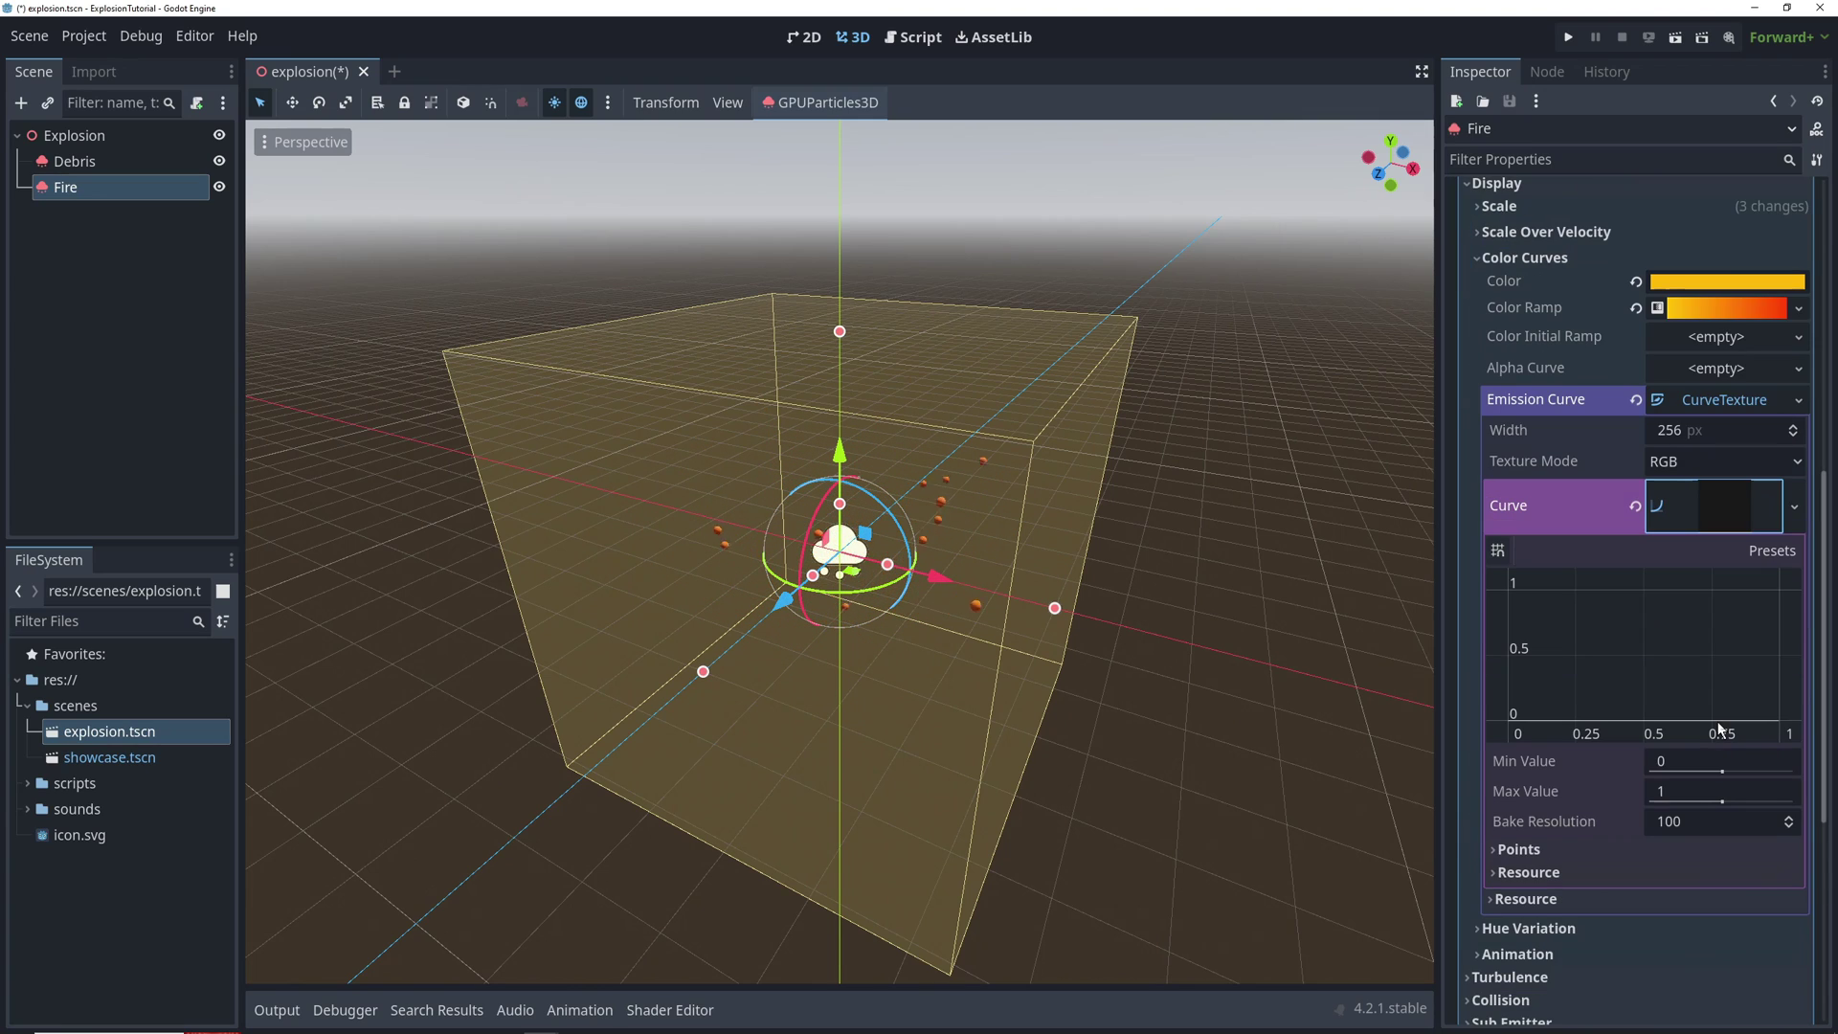
click(1703, 792)
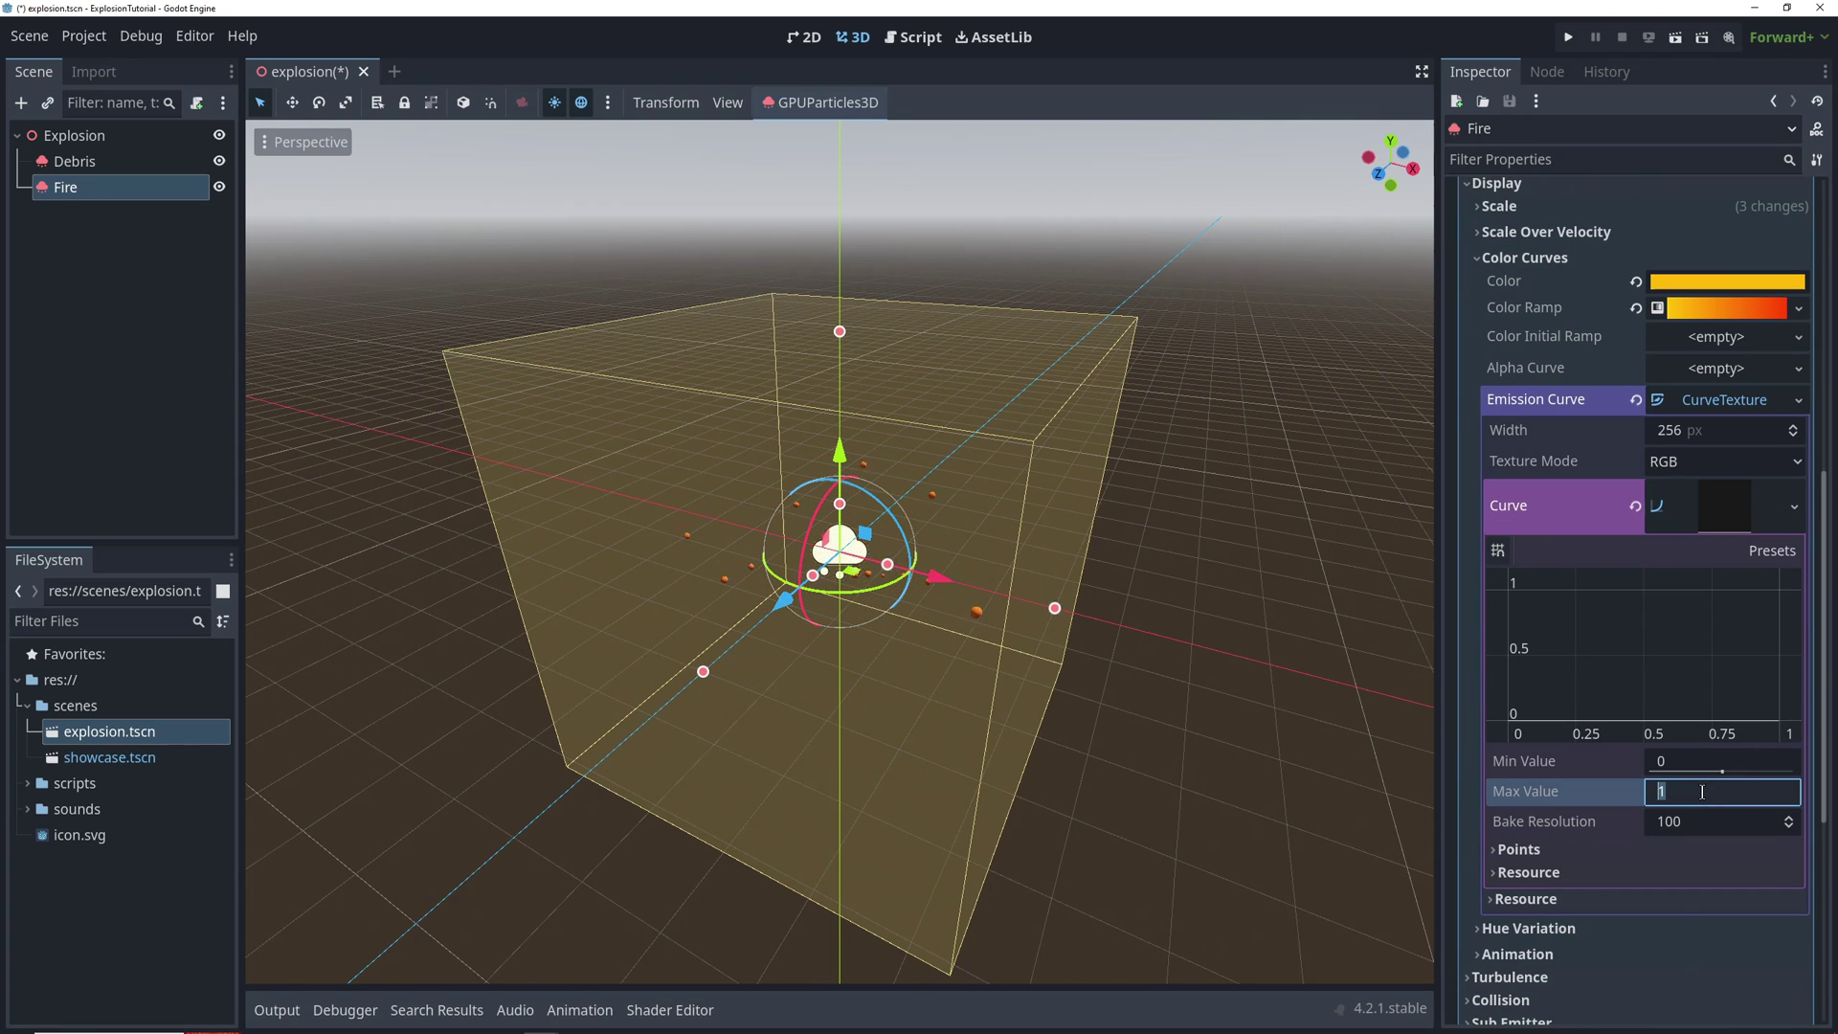
click(1507, 589)
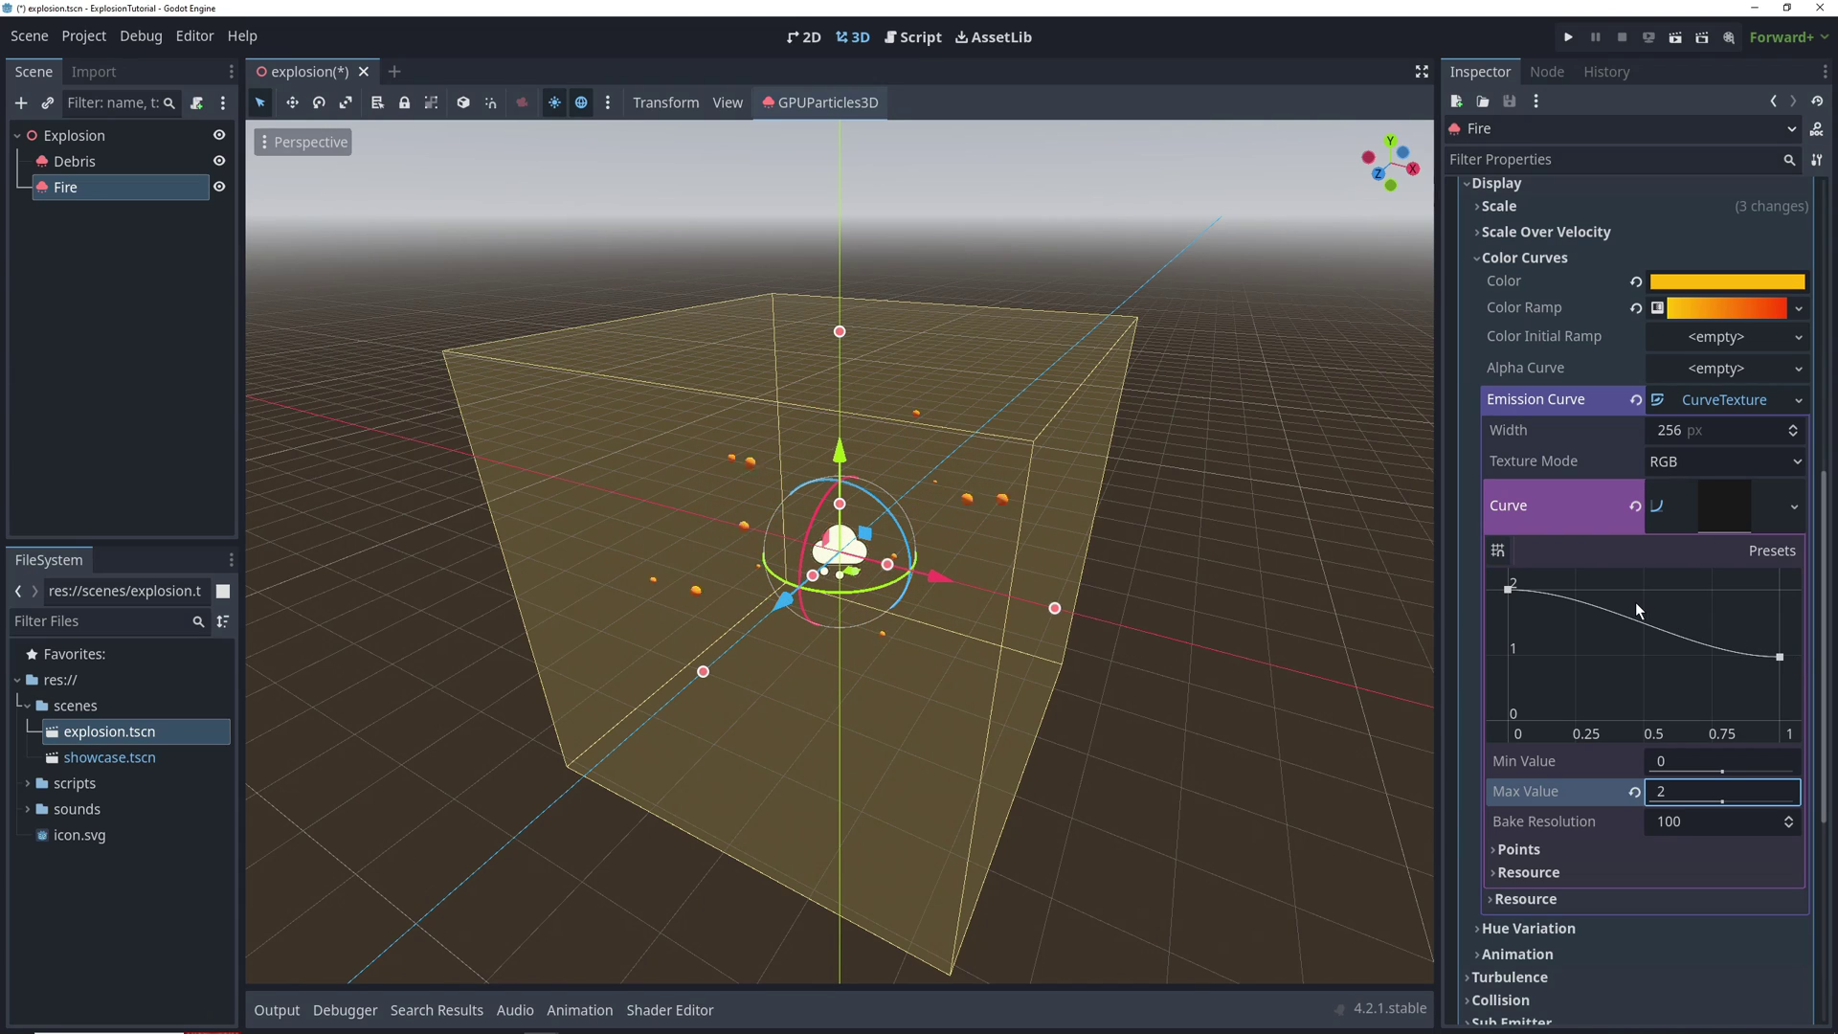
click(1748, 399)
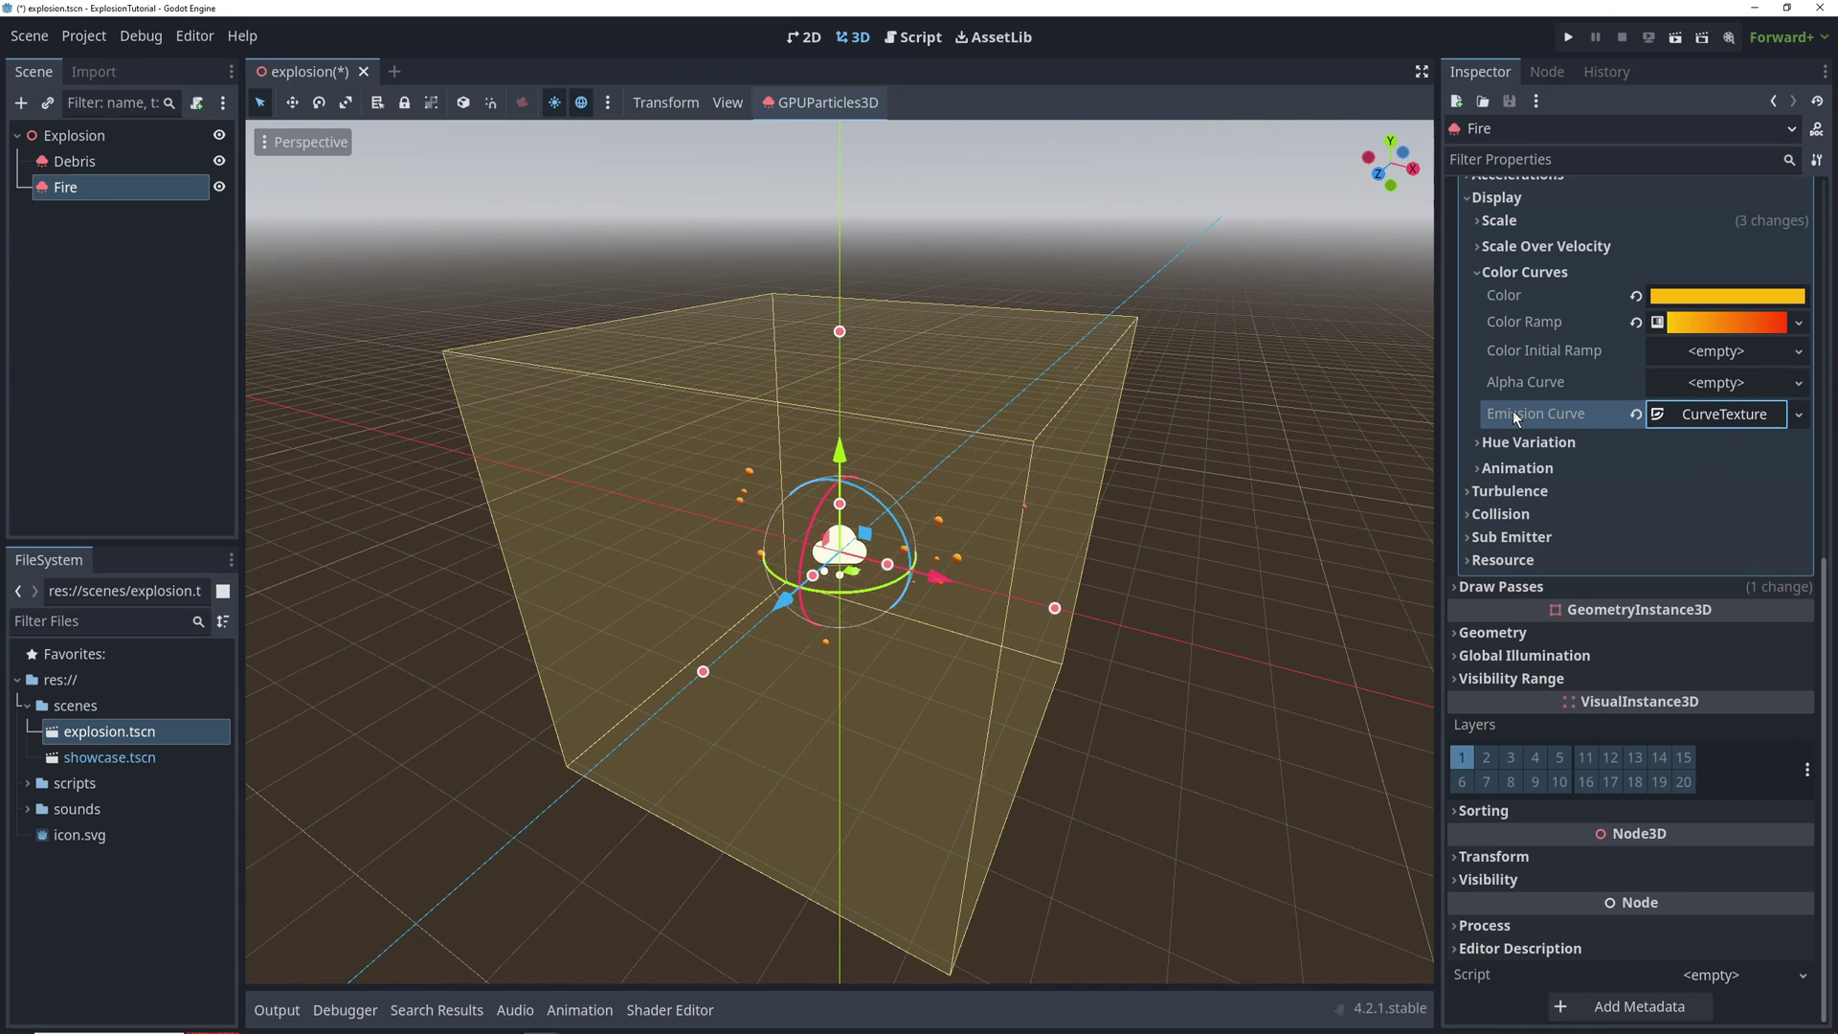
scroll(1532, 421, up, 10)
Make Fire a one-shot burst and run the scene with F6 to preview it
click(1647, 418)
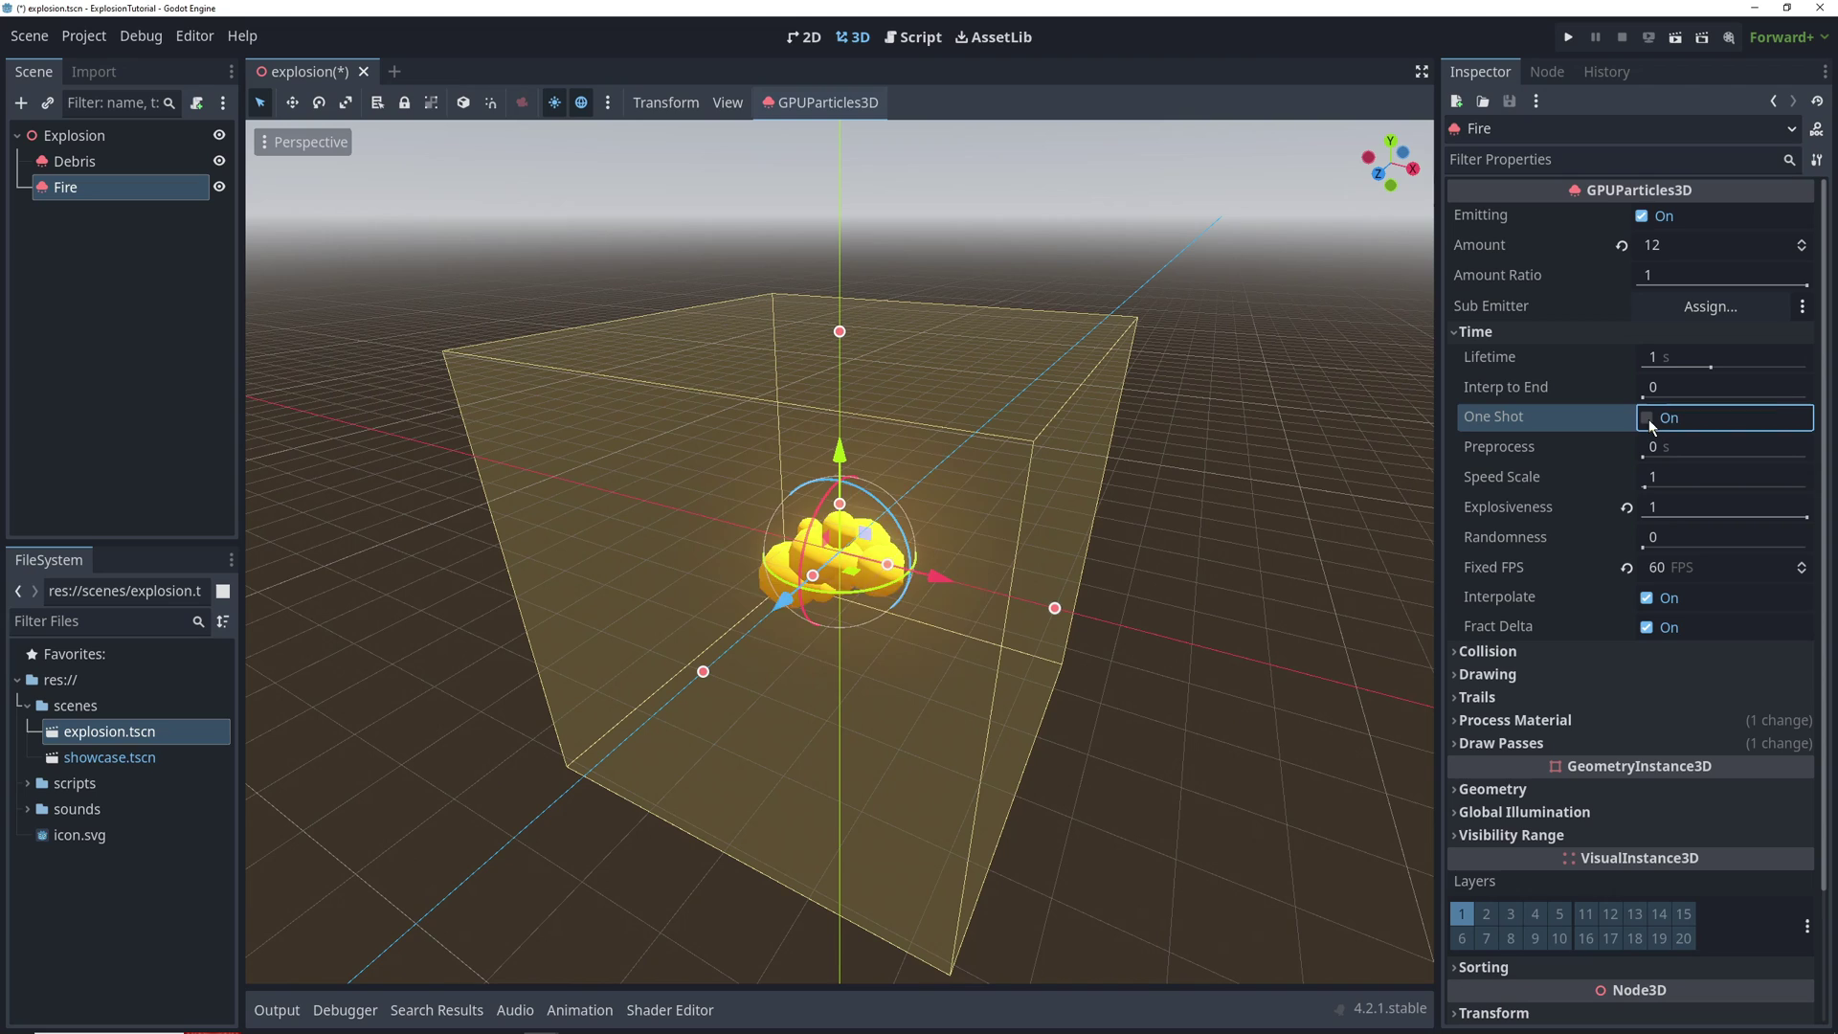
click(1453, 332)
key(F6)
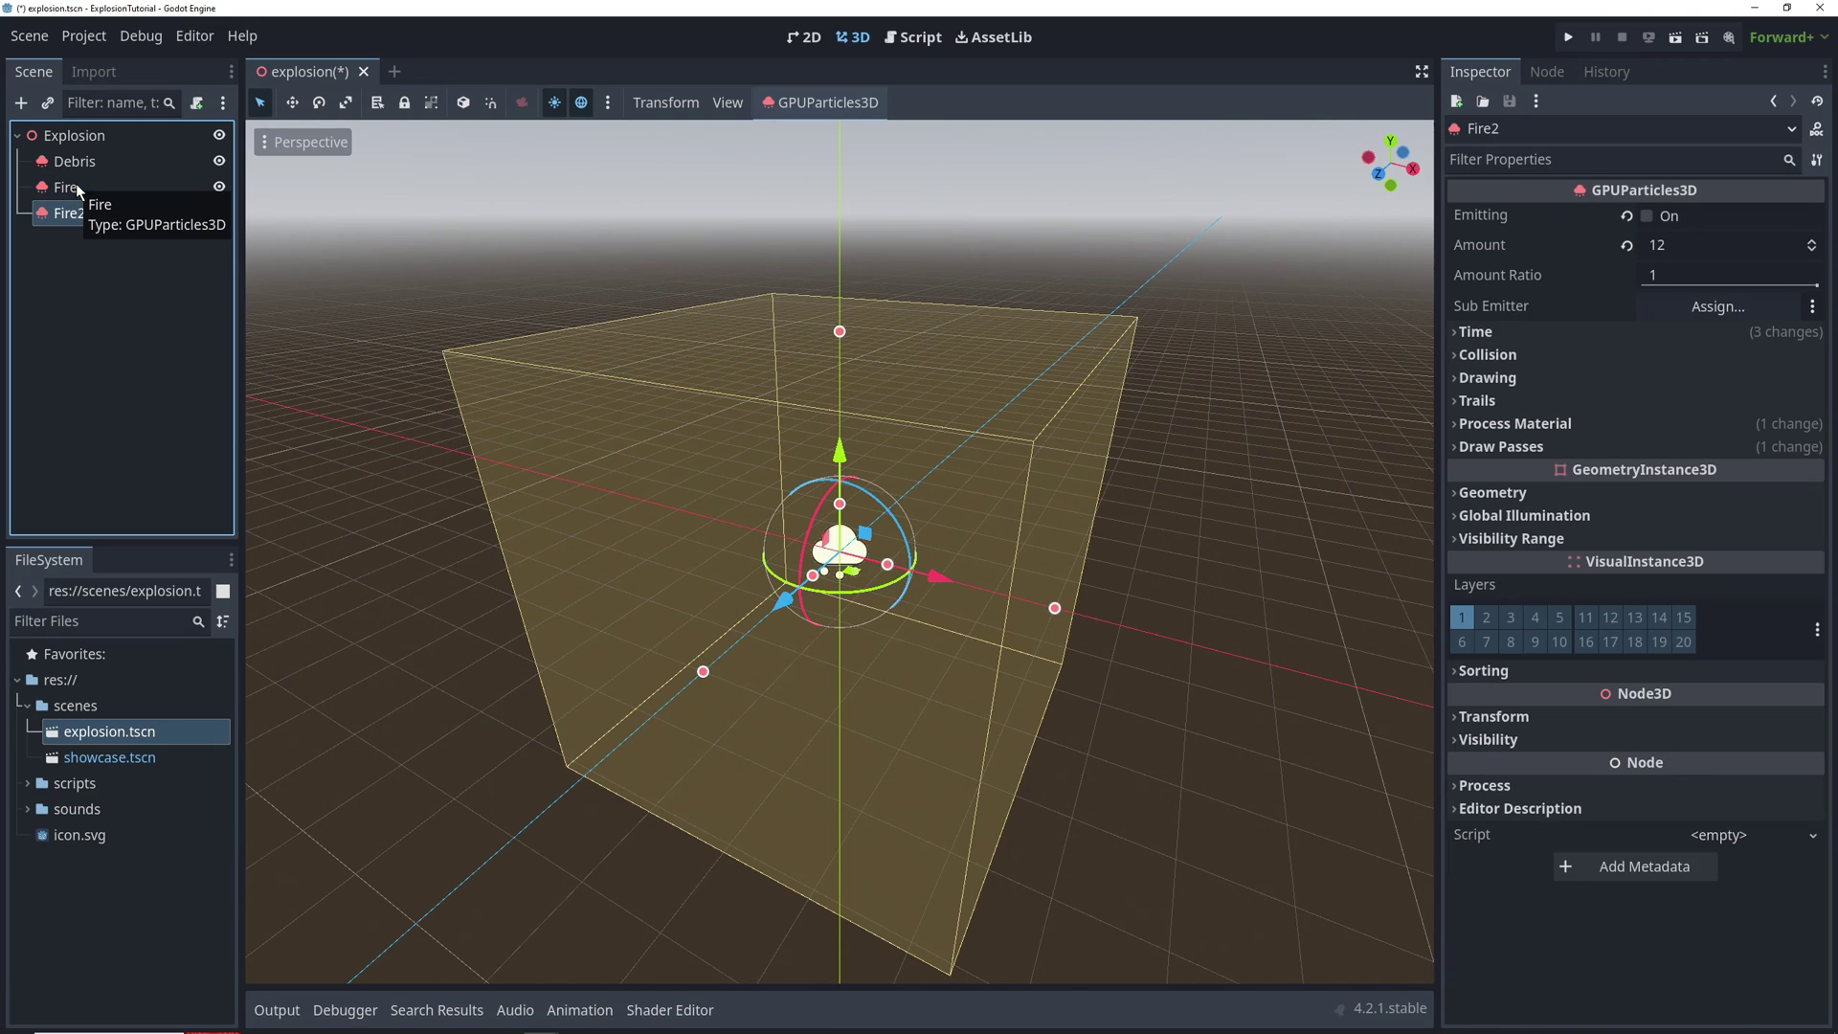
Duplicate the Fire emitter and rename the copy Smoke
key(ctrl+d)
key(F2)
text(Smoke)
key(Return)
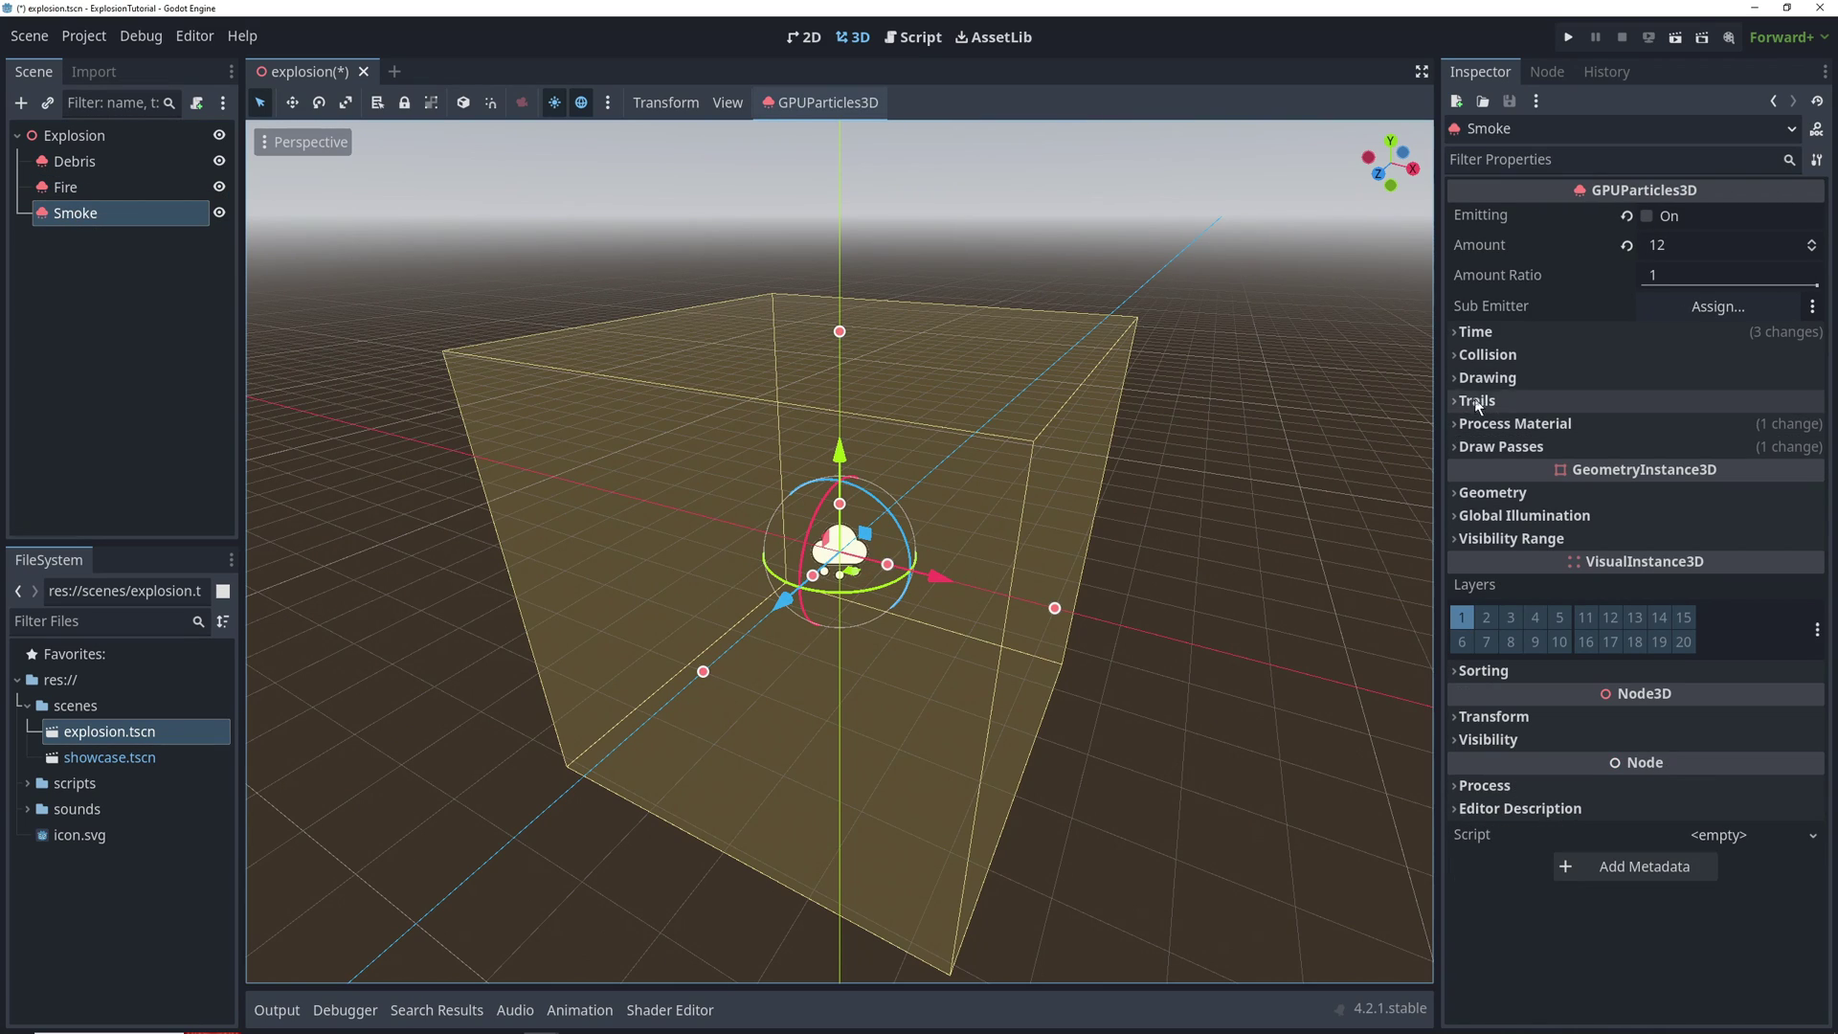
Turn on emitting for Smoke and set its lifetime to 2 seconds
click(1479, 331)
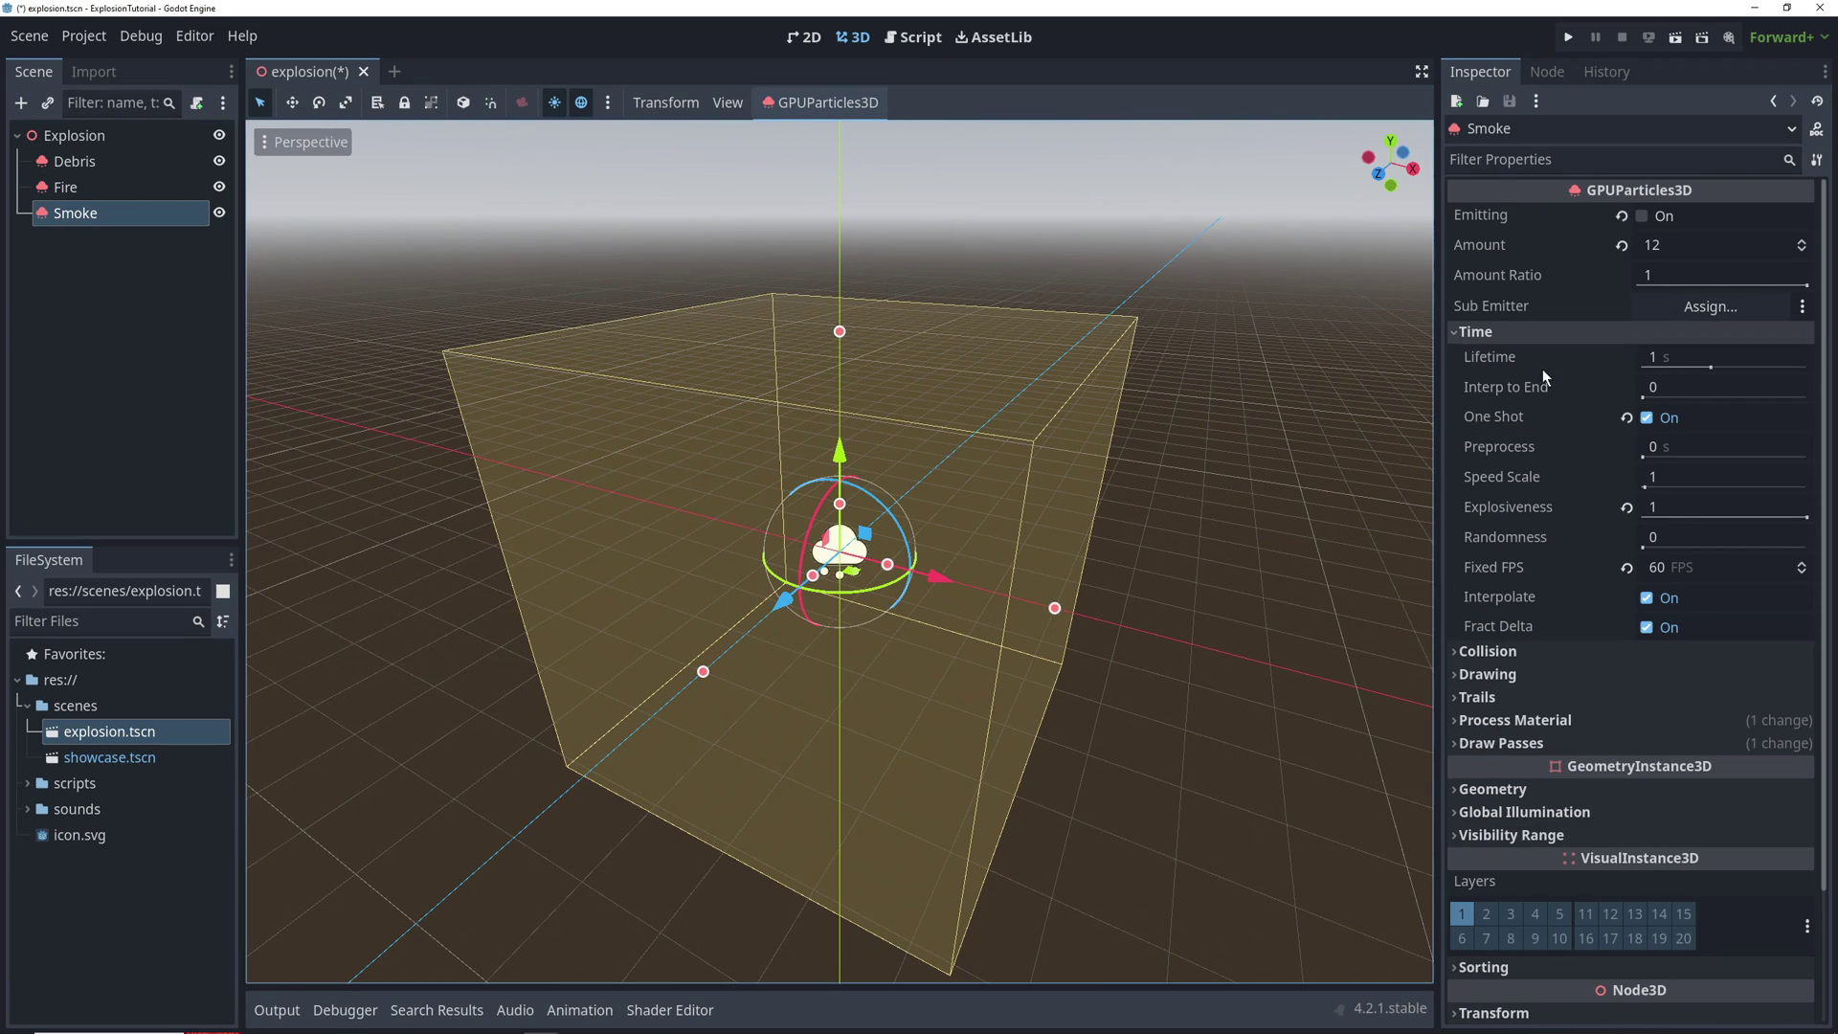
click(1642, 217)
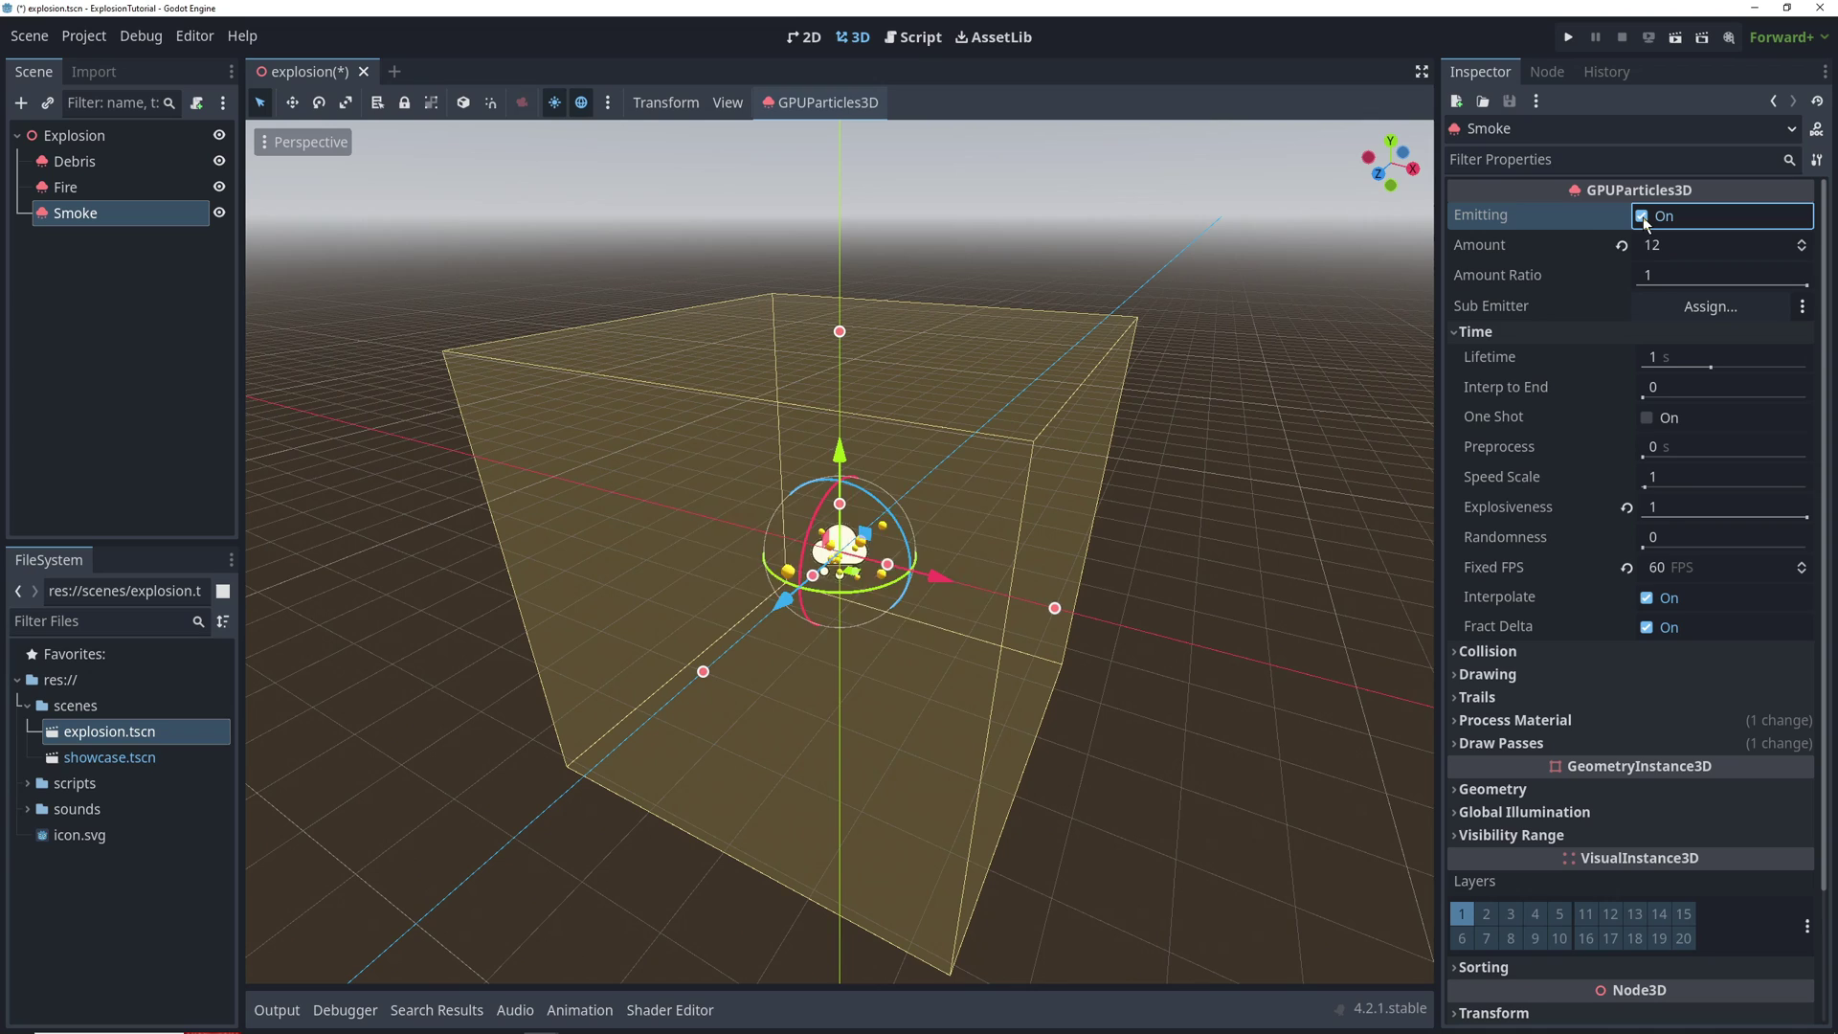
click(1673, 358)
text(2)
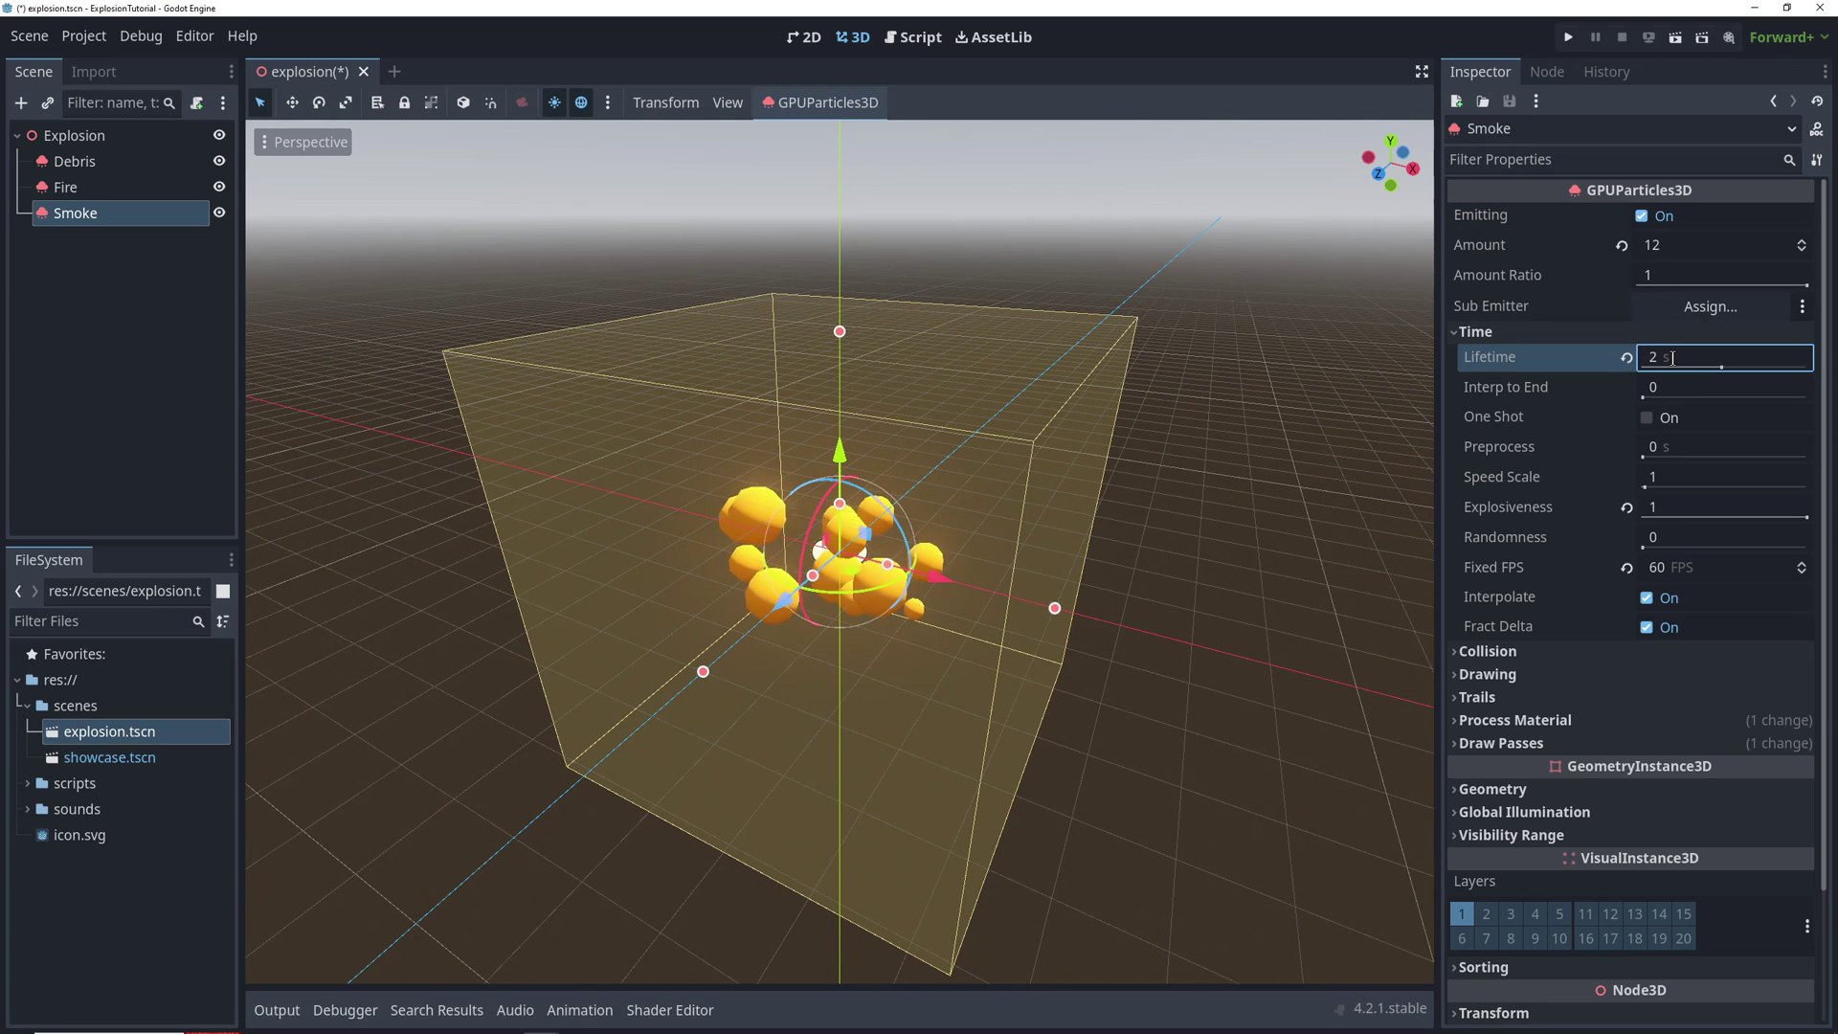
click(1463, 332)
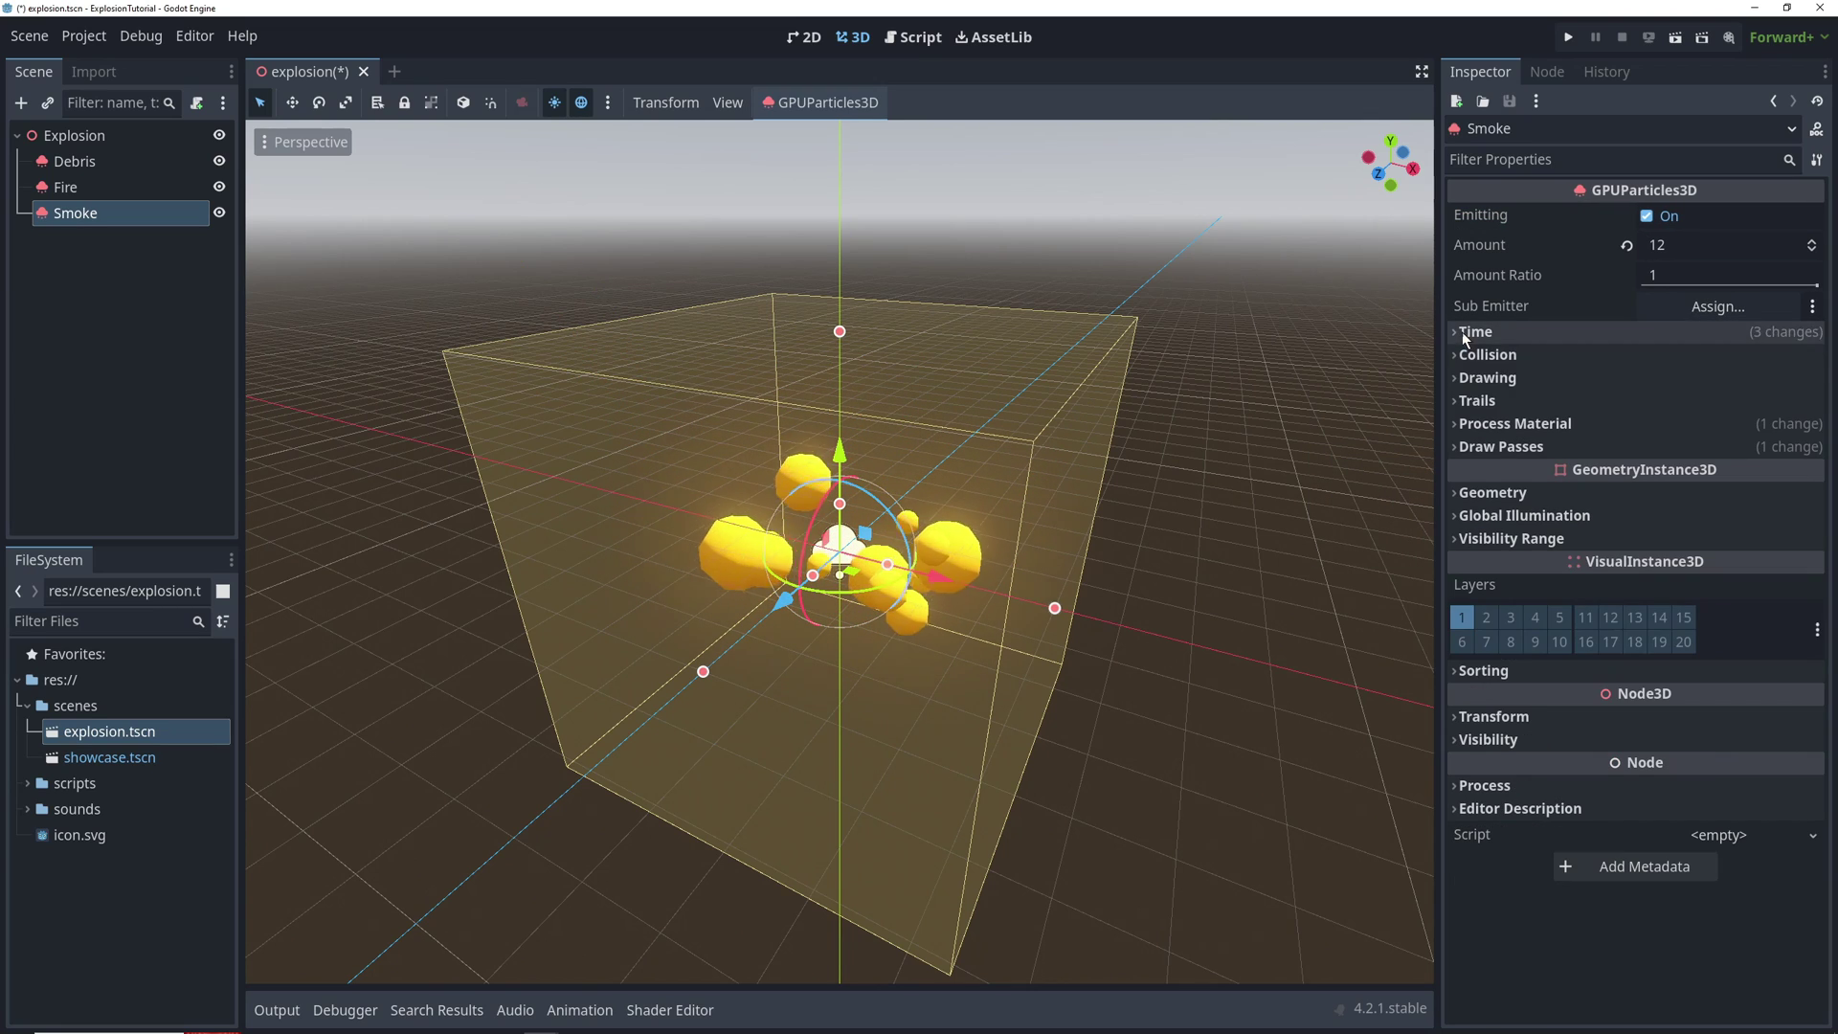
click(1462, 425)
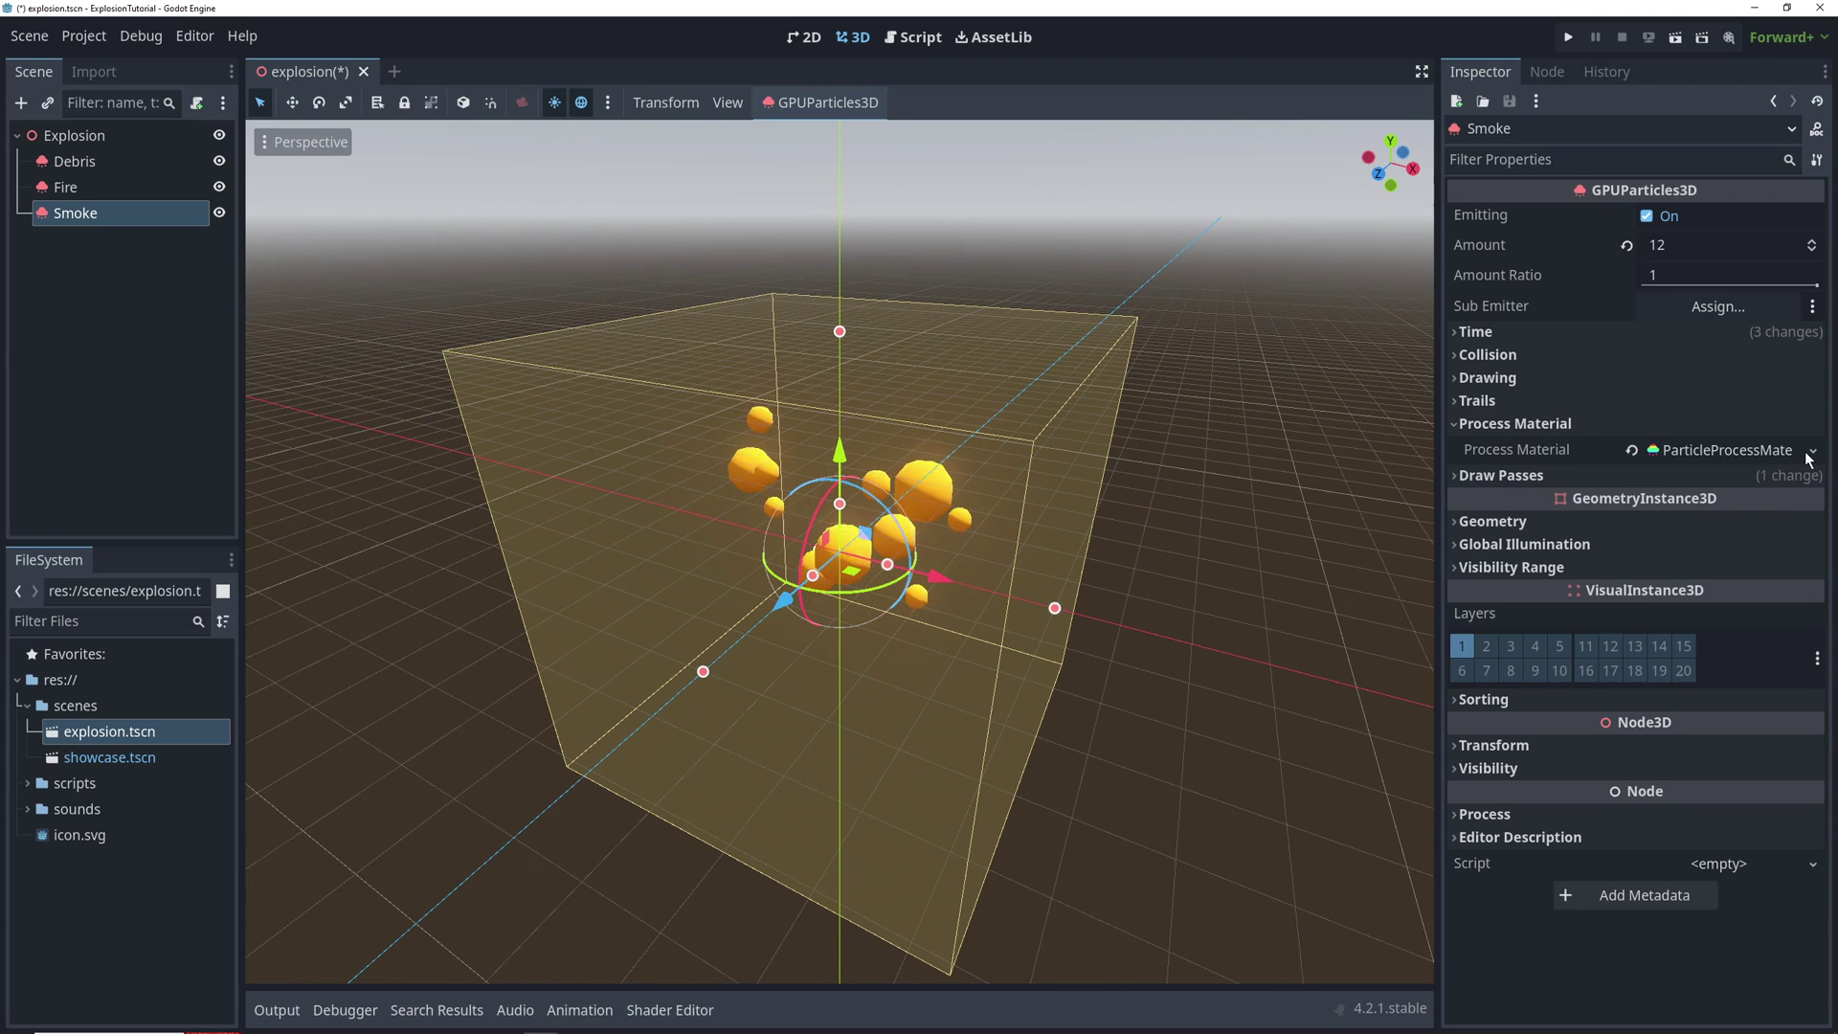
Make Smoke's process material unique (recursive) so it no longer shares Fire's
click(1811, 452)
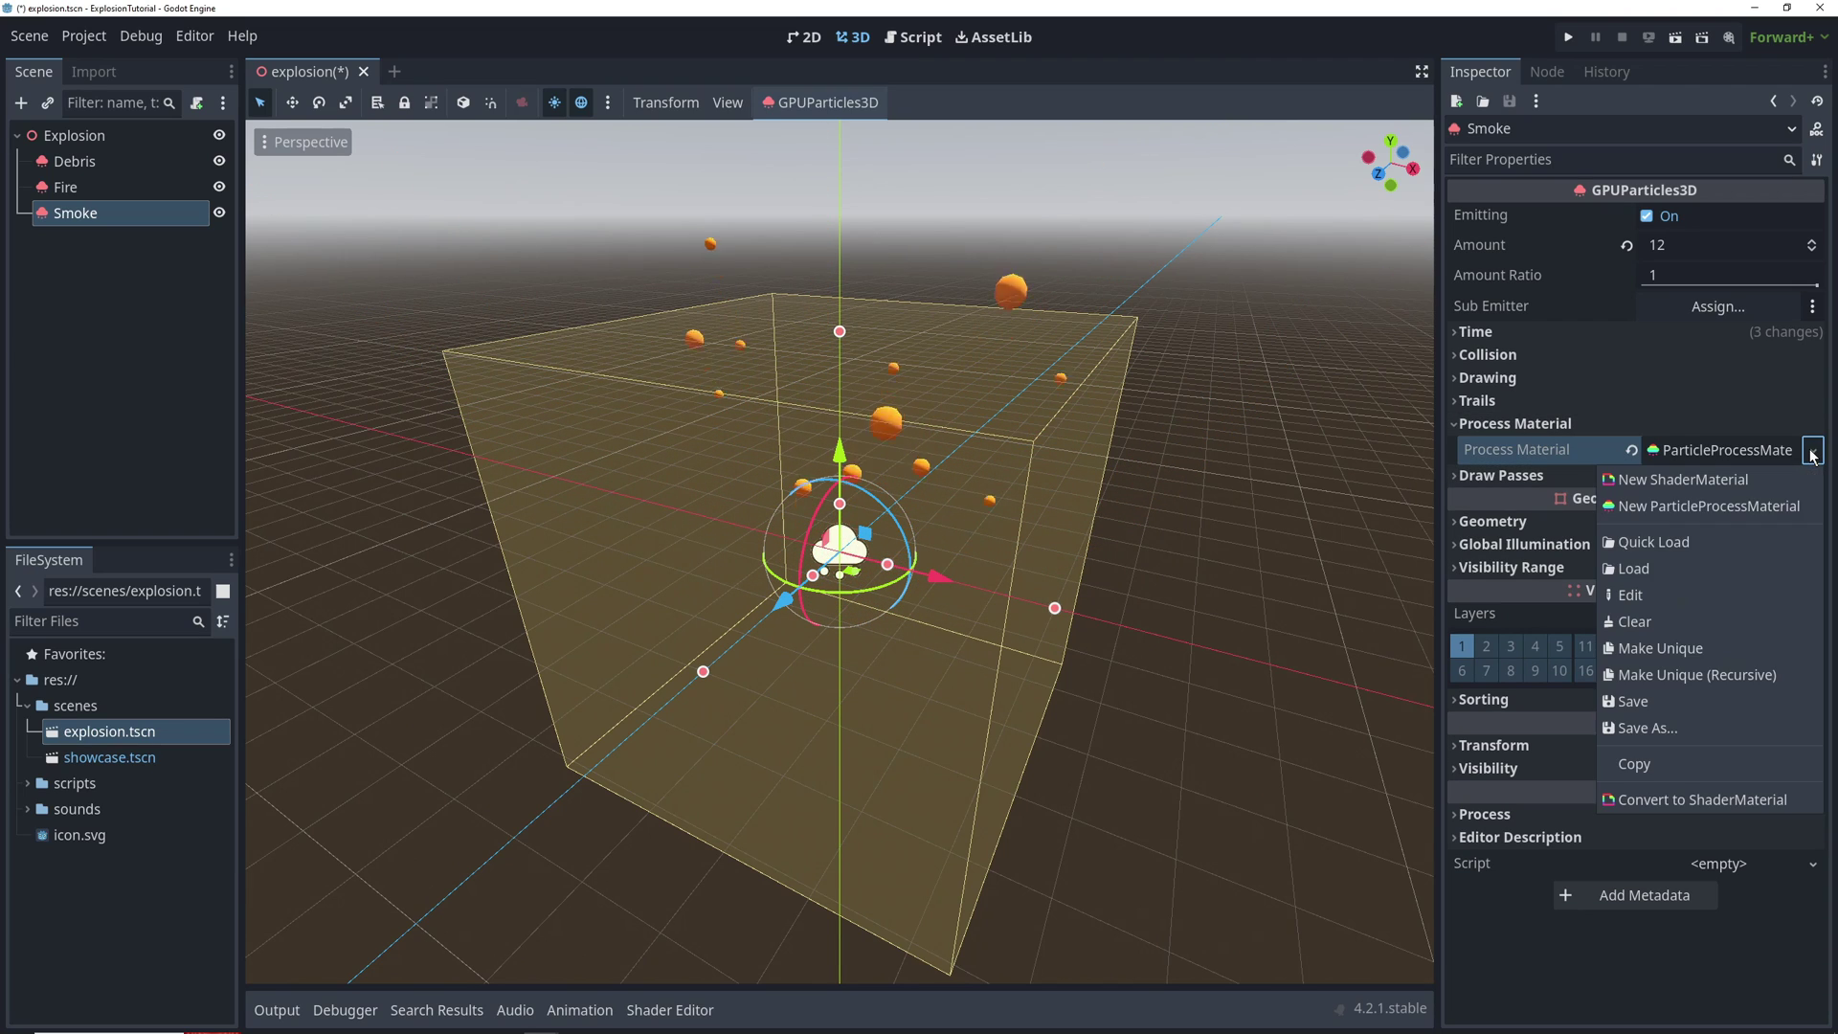
click(1662, 676)
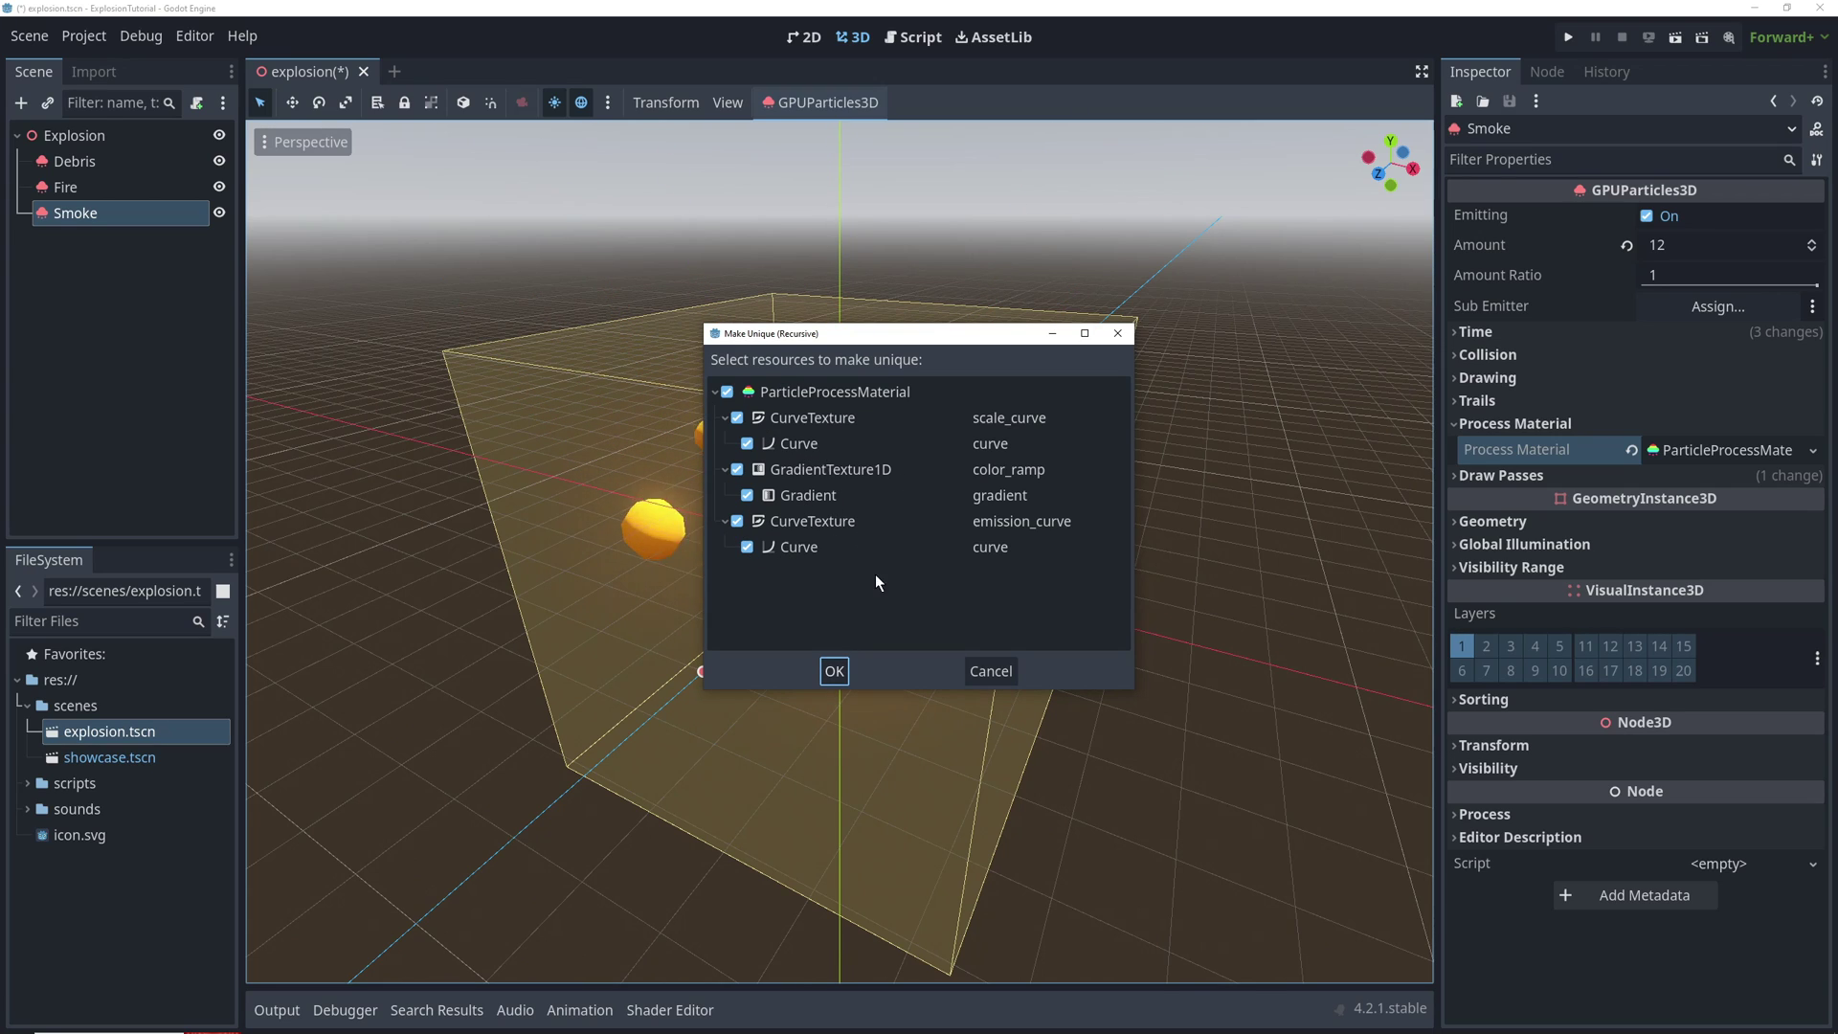
click(833, 671)
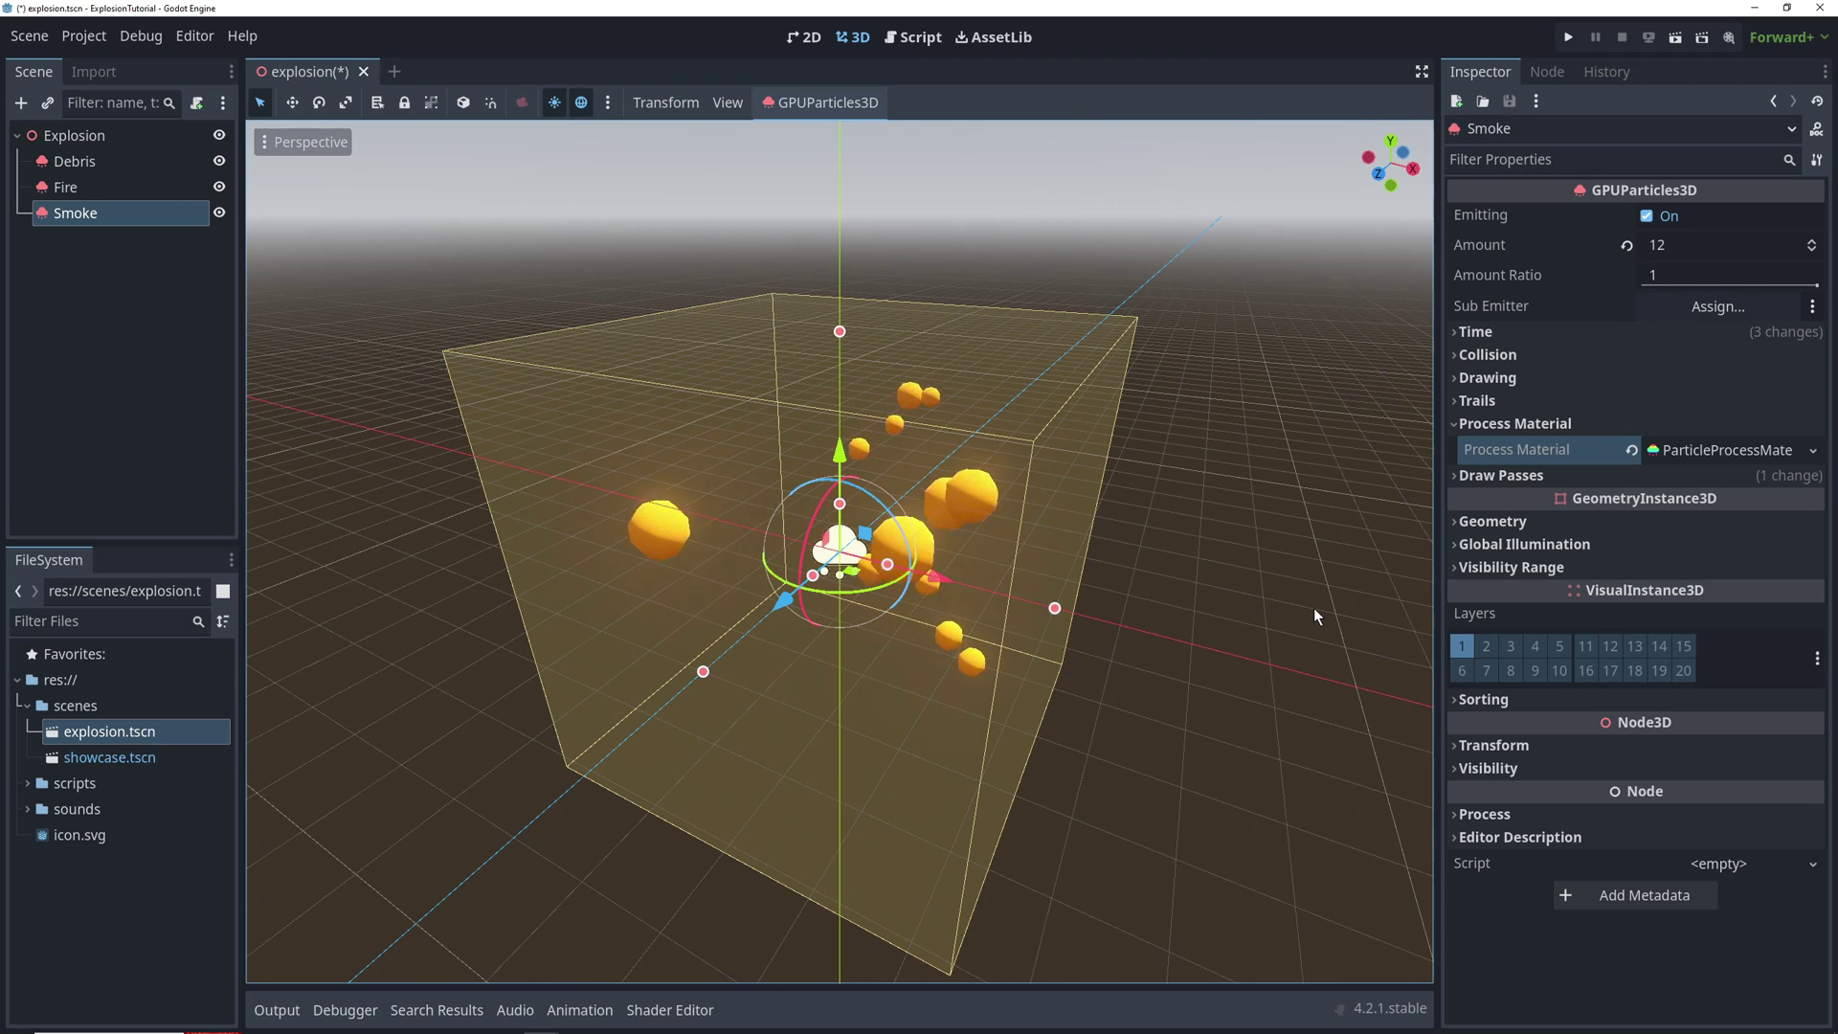
Clear Smoke's emission curve and colour ramp, and darken its colour to dull grey
click(1714, 450)
click(1484, 672)
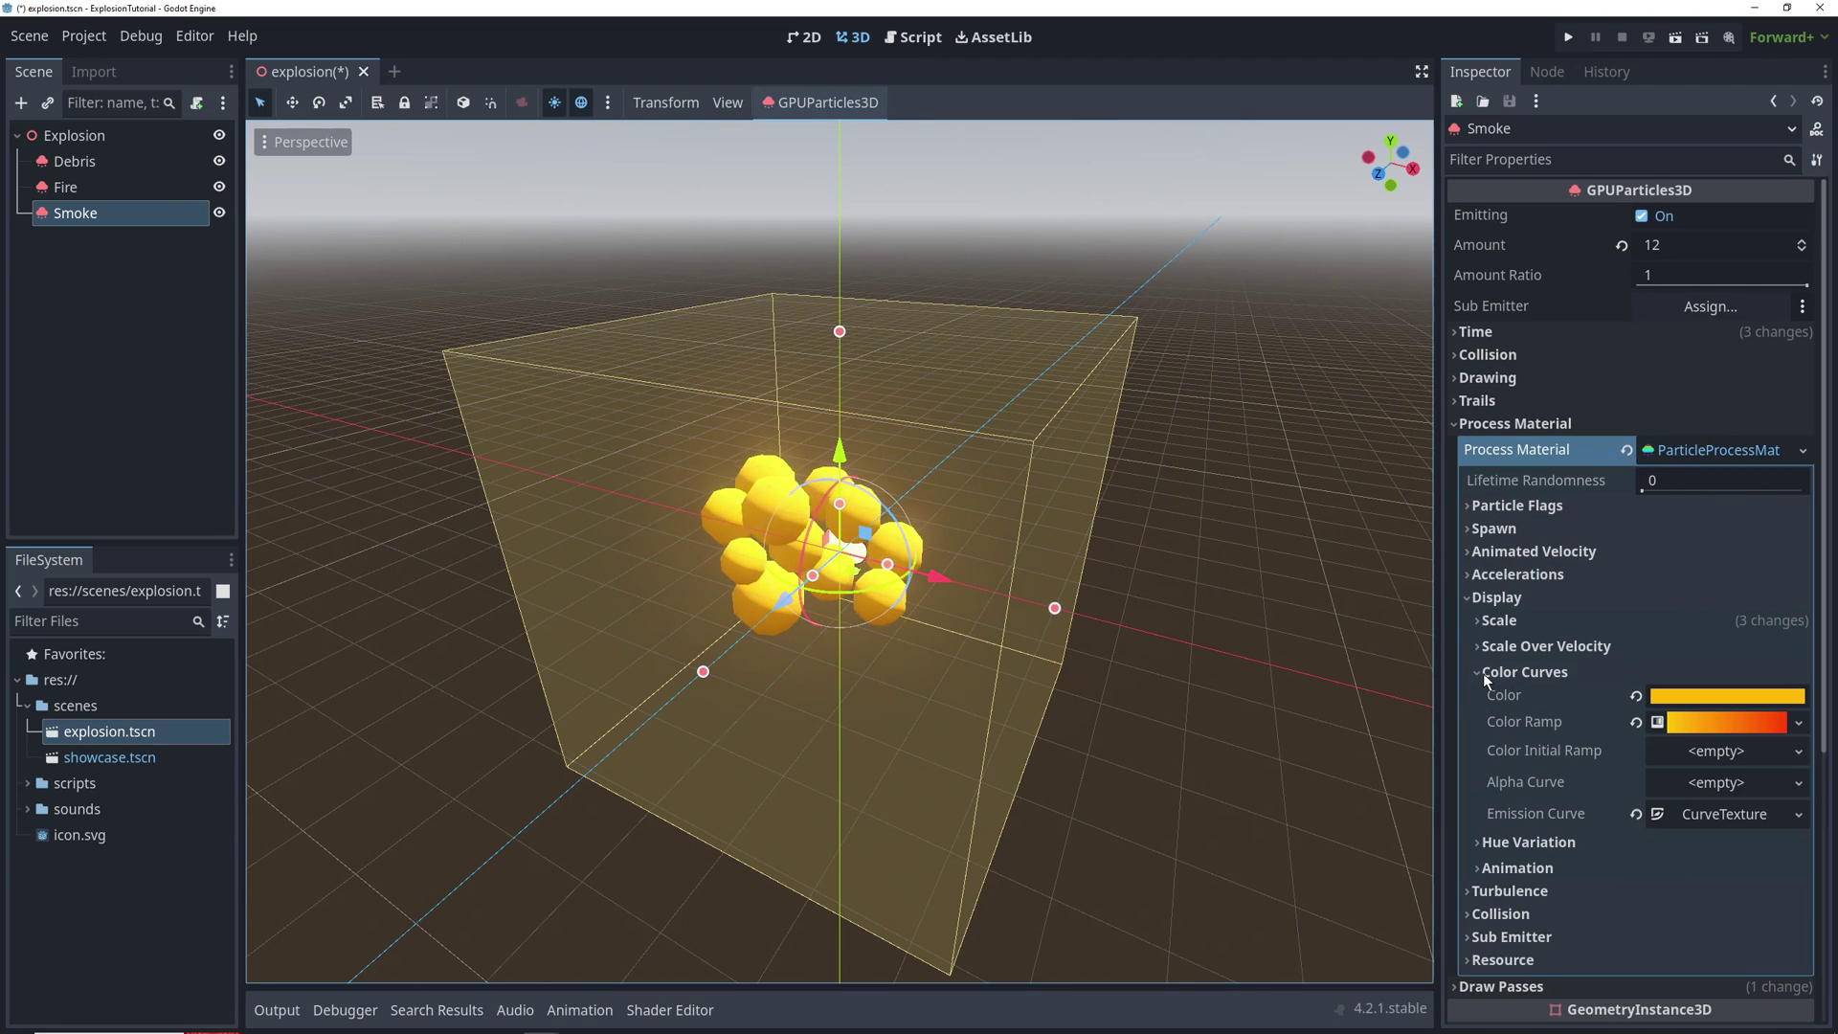
click(1798, 814)
click(1647, 879)
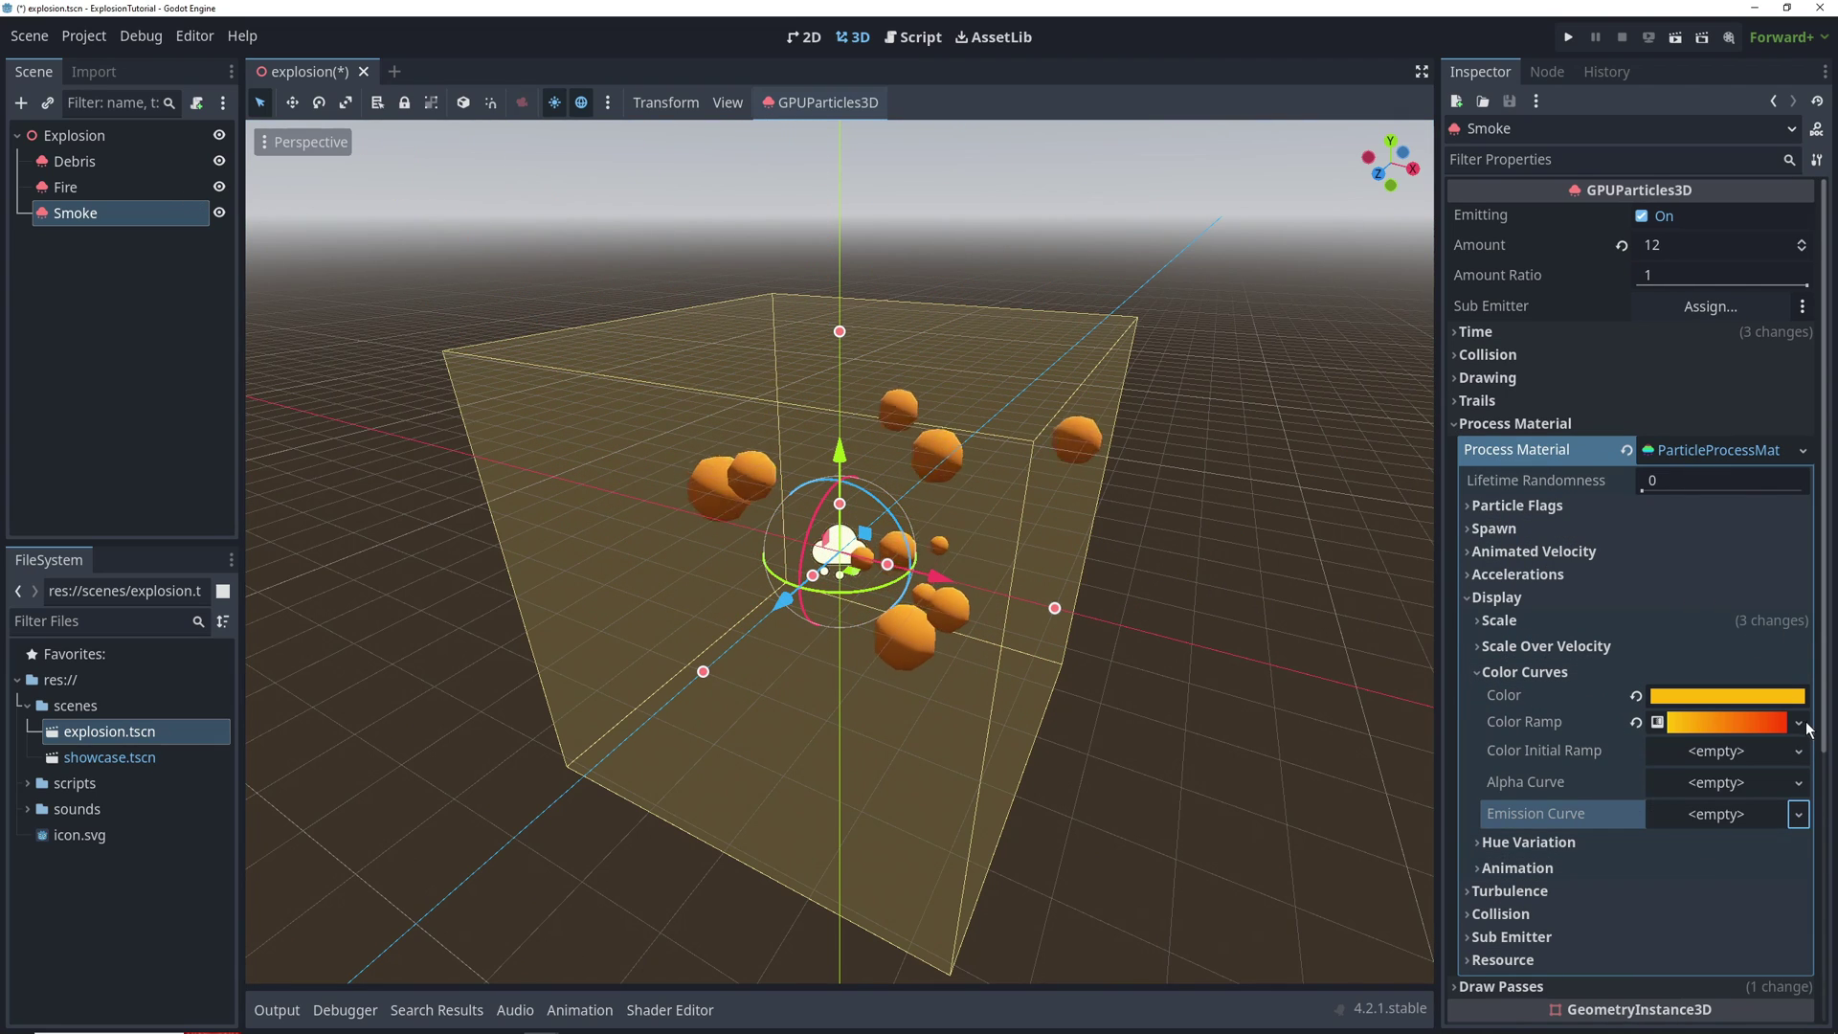
click(1798, 722)
click(1644, 868)
click(1723, 696)
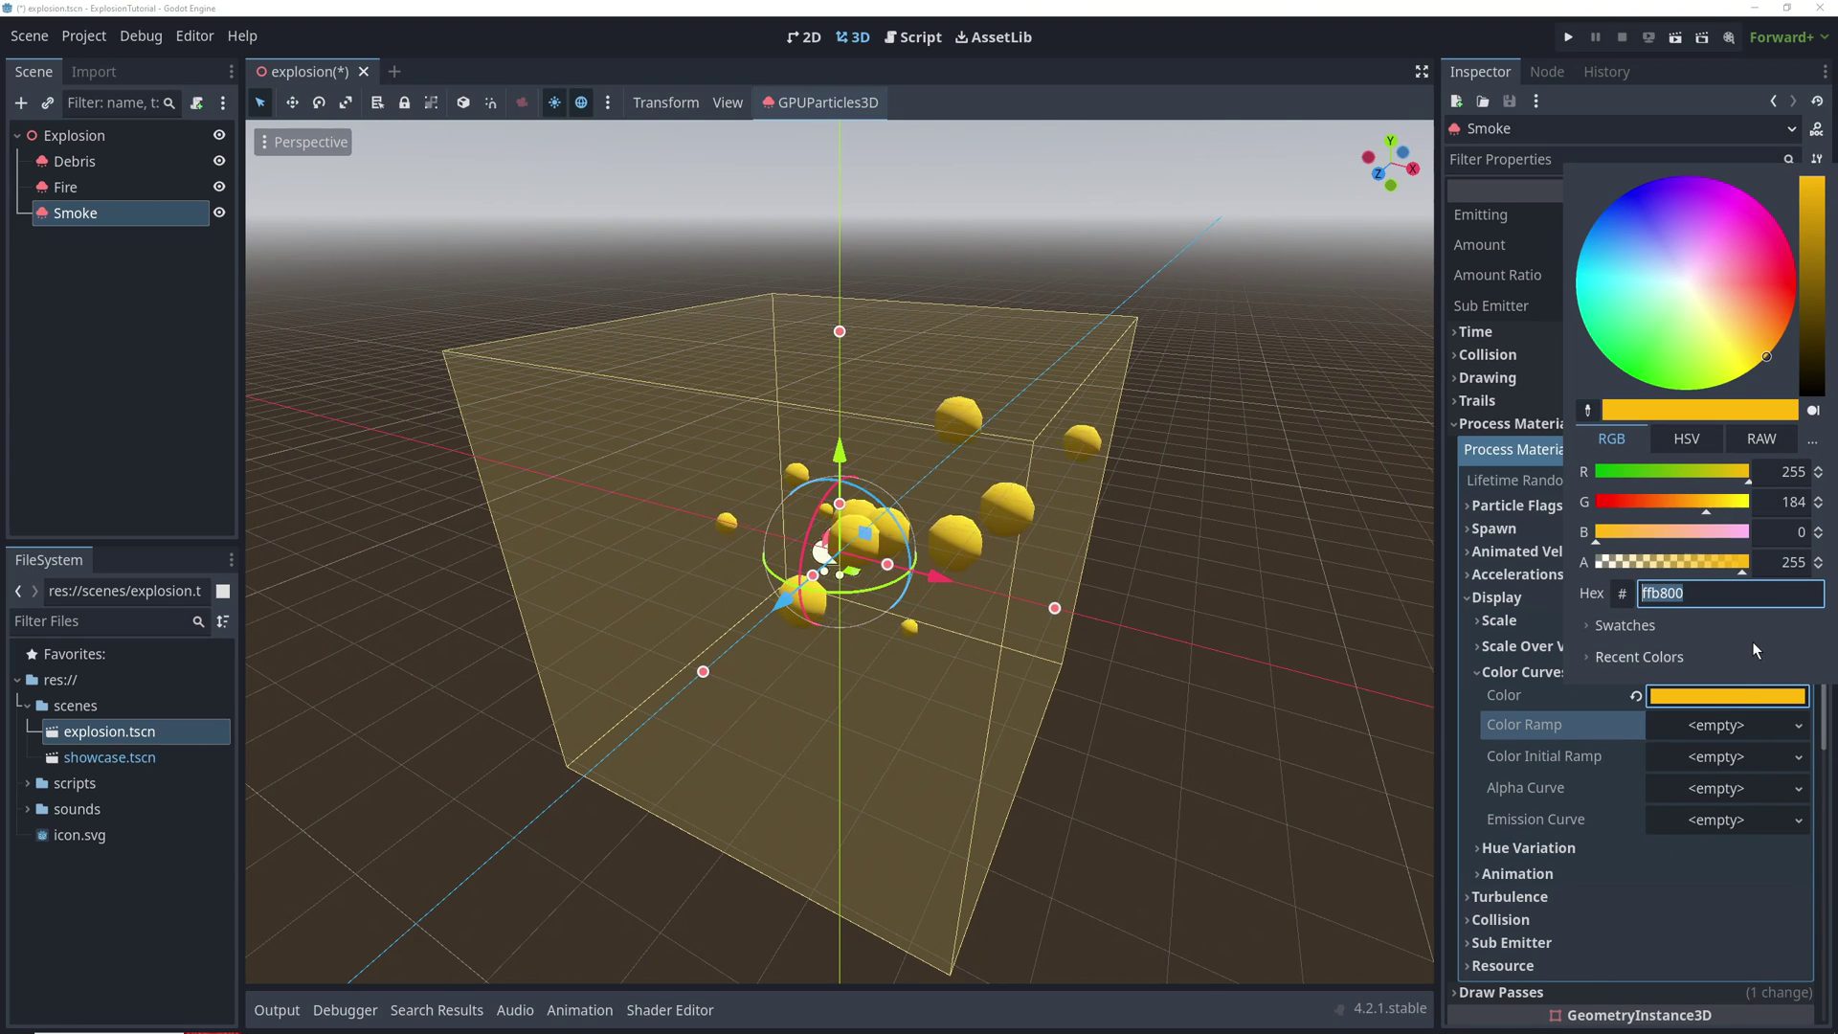
drag(1809, 269, 1711, 318)
click(1315, 513)
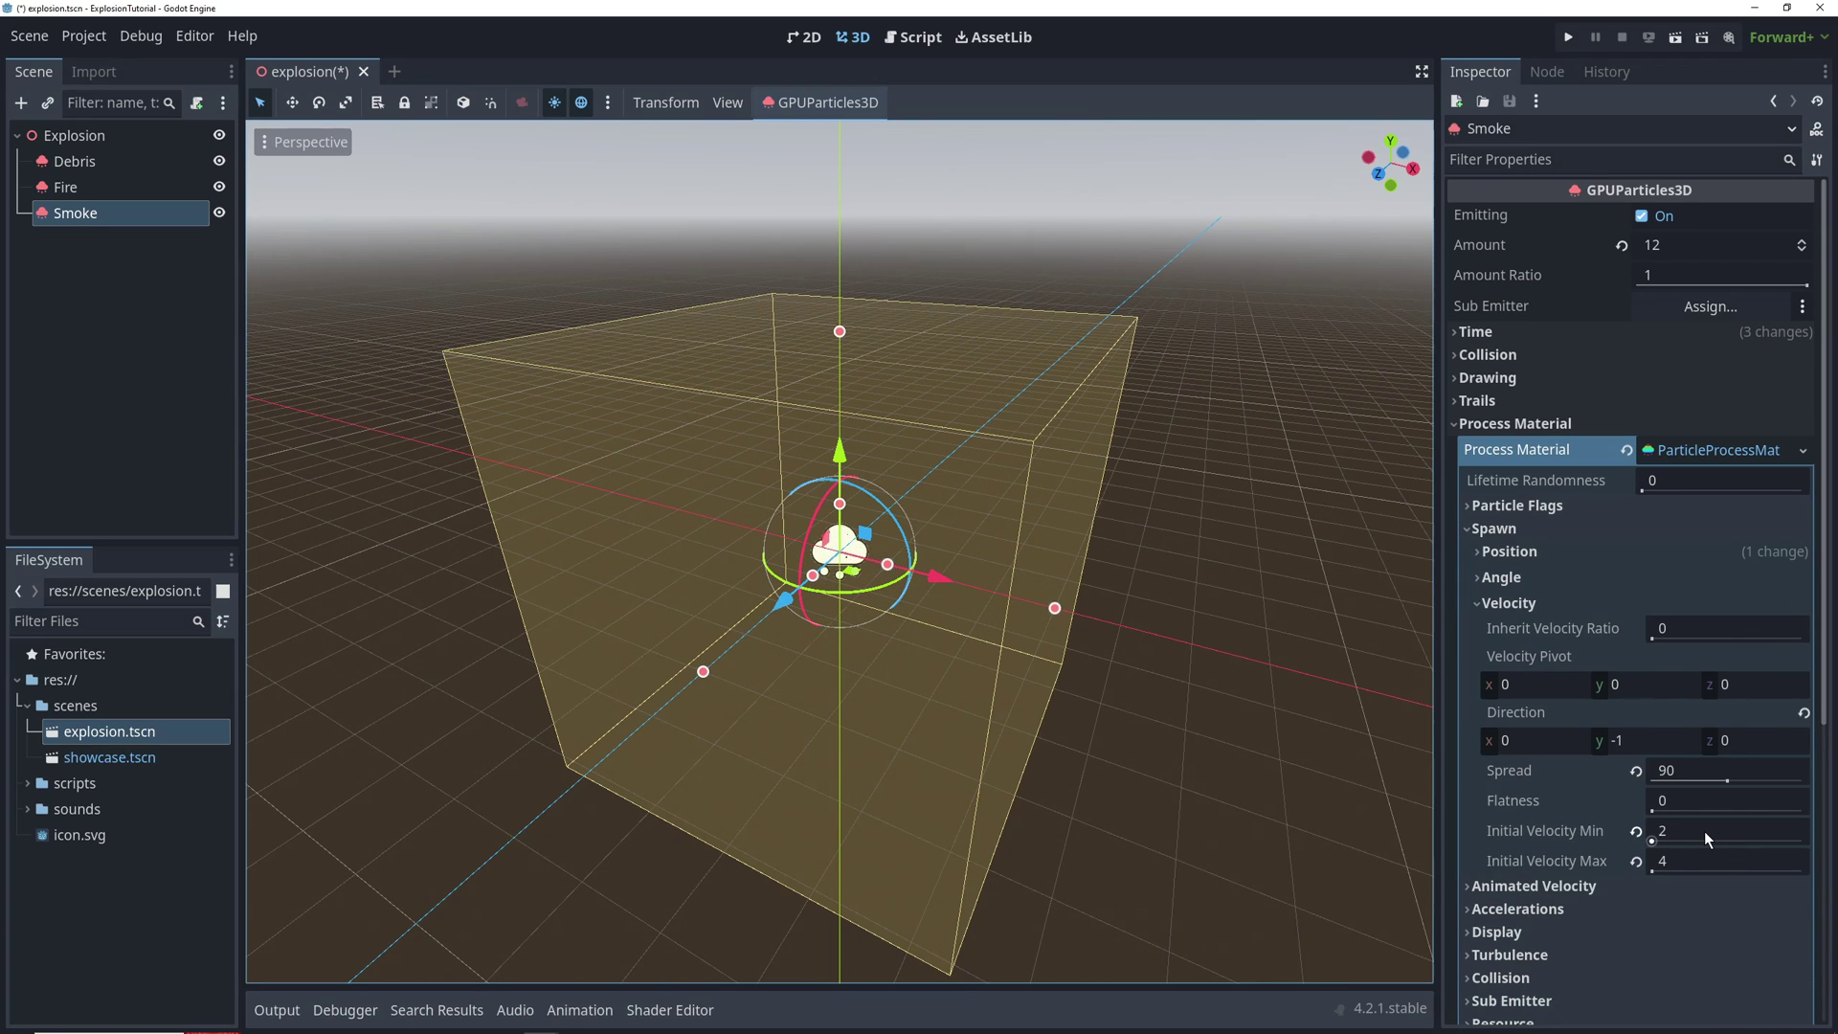
Set Smoke's initial velocity to Min 1, Max 2 and its spread to 45
click(1704, 831)
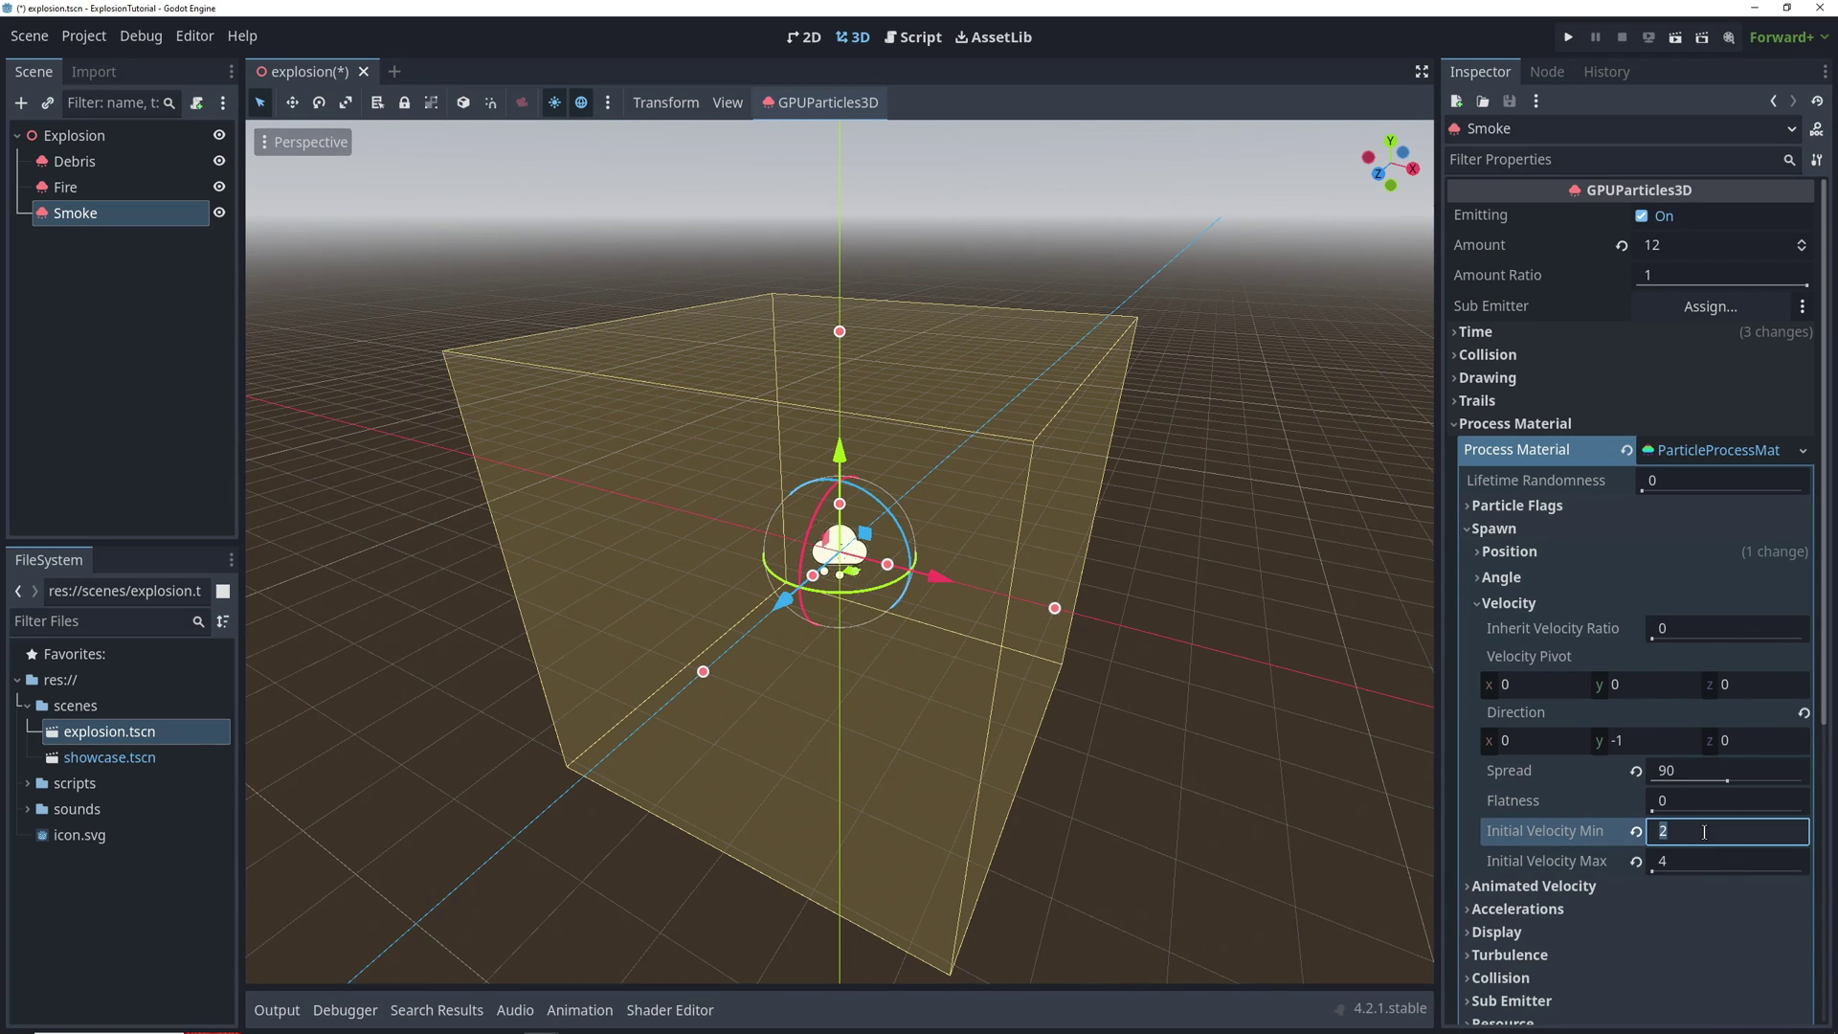
text(1)
click(1687, 857)
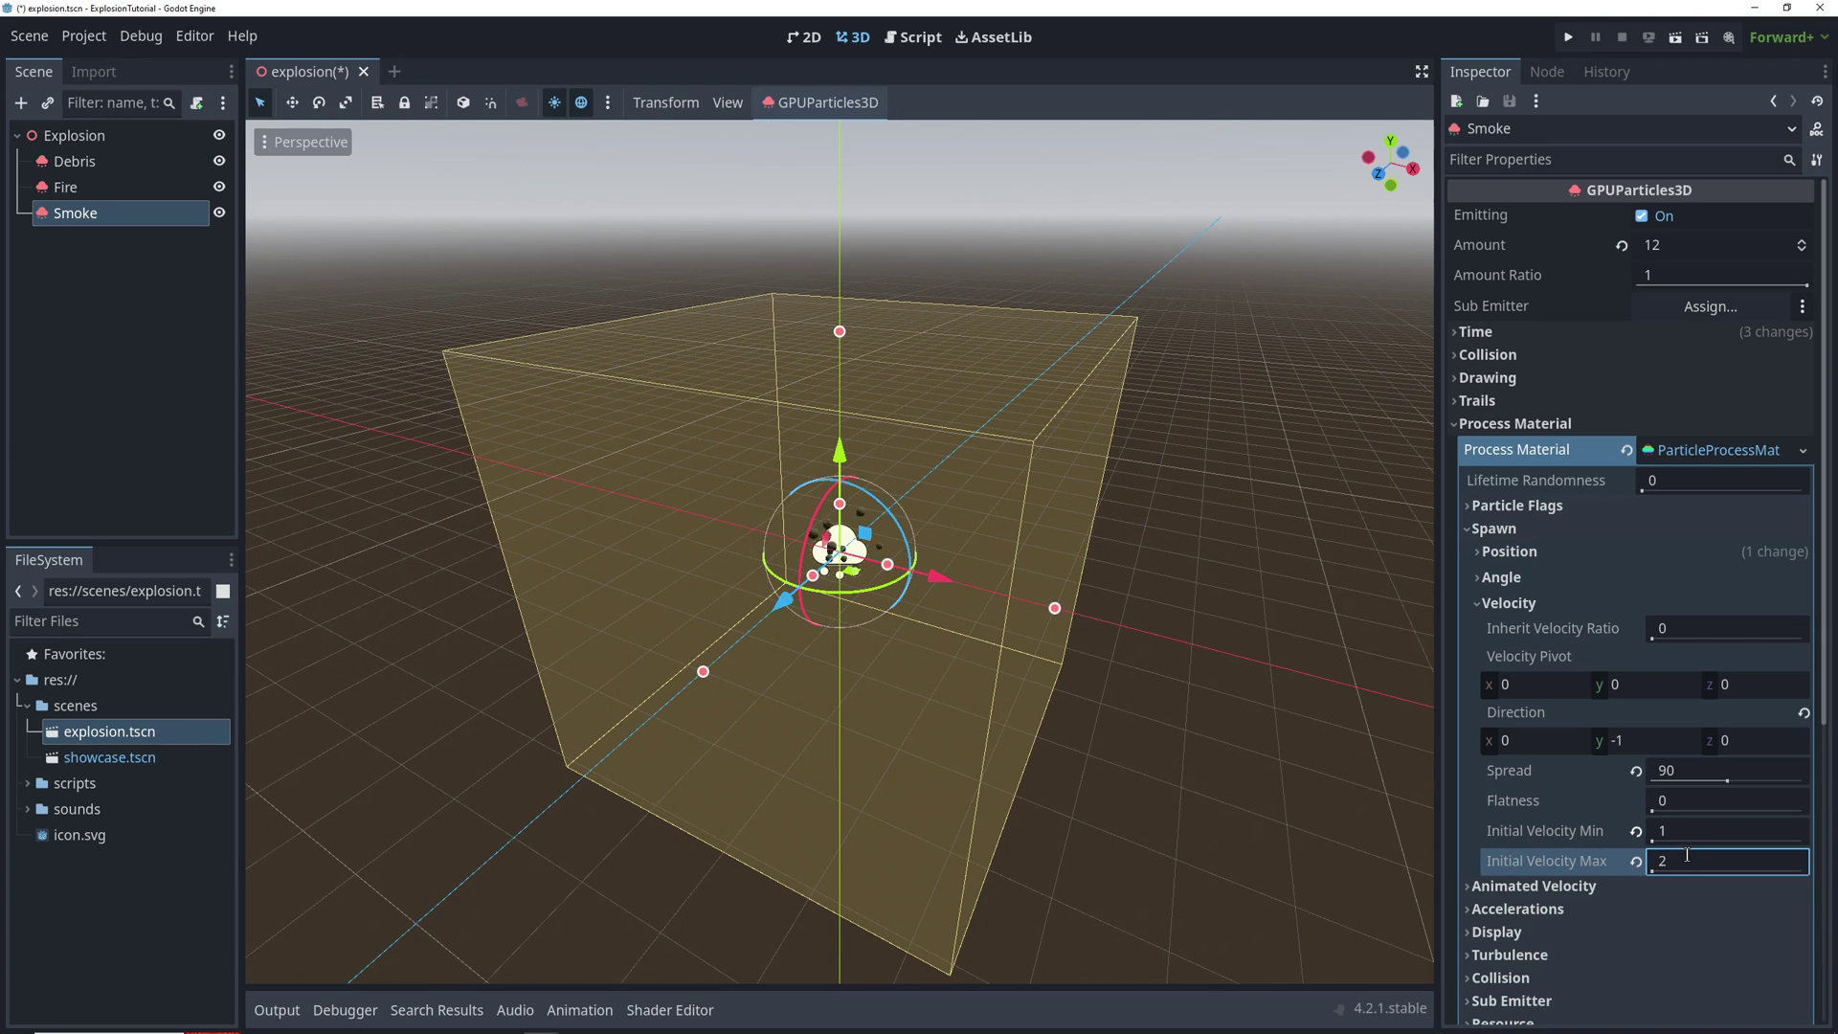
click(1699, 769)
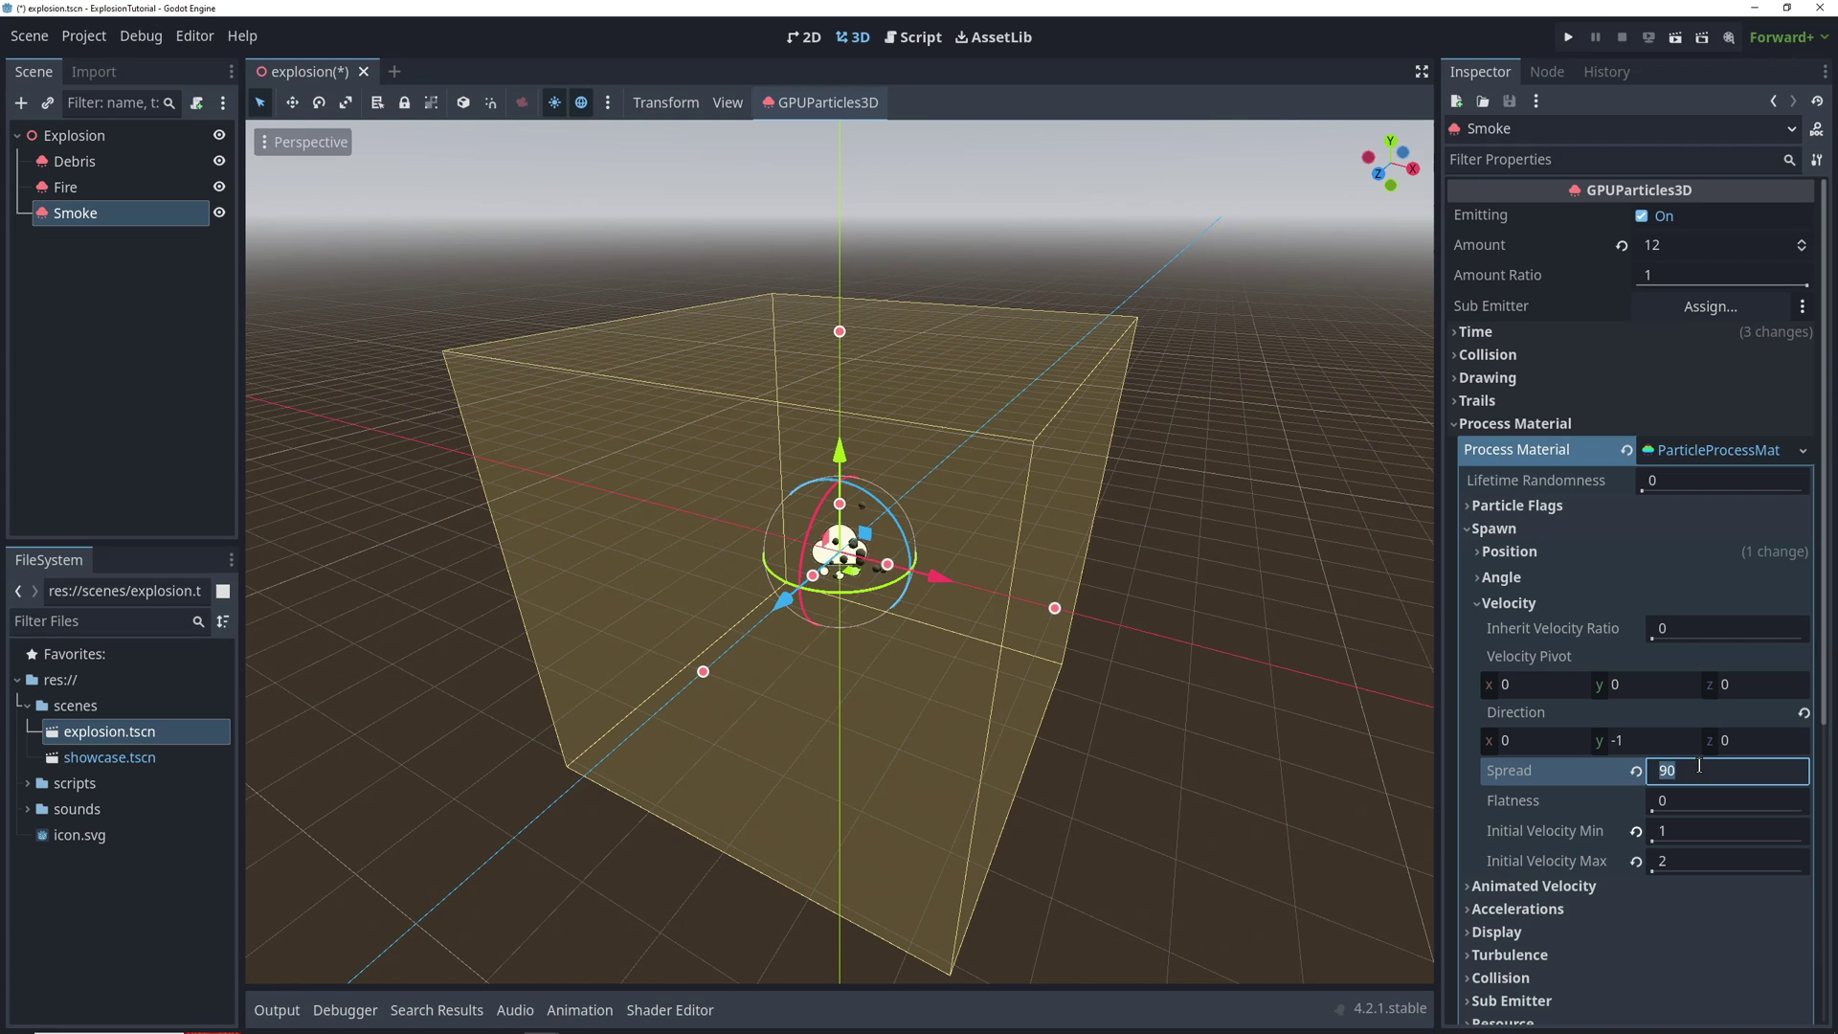
text(45)
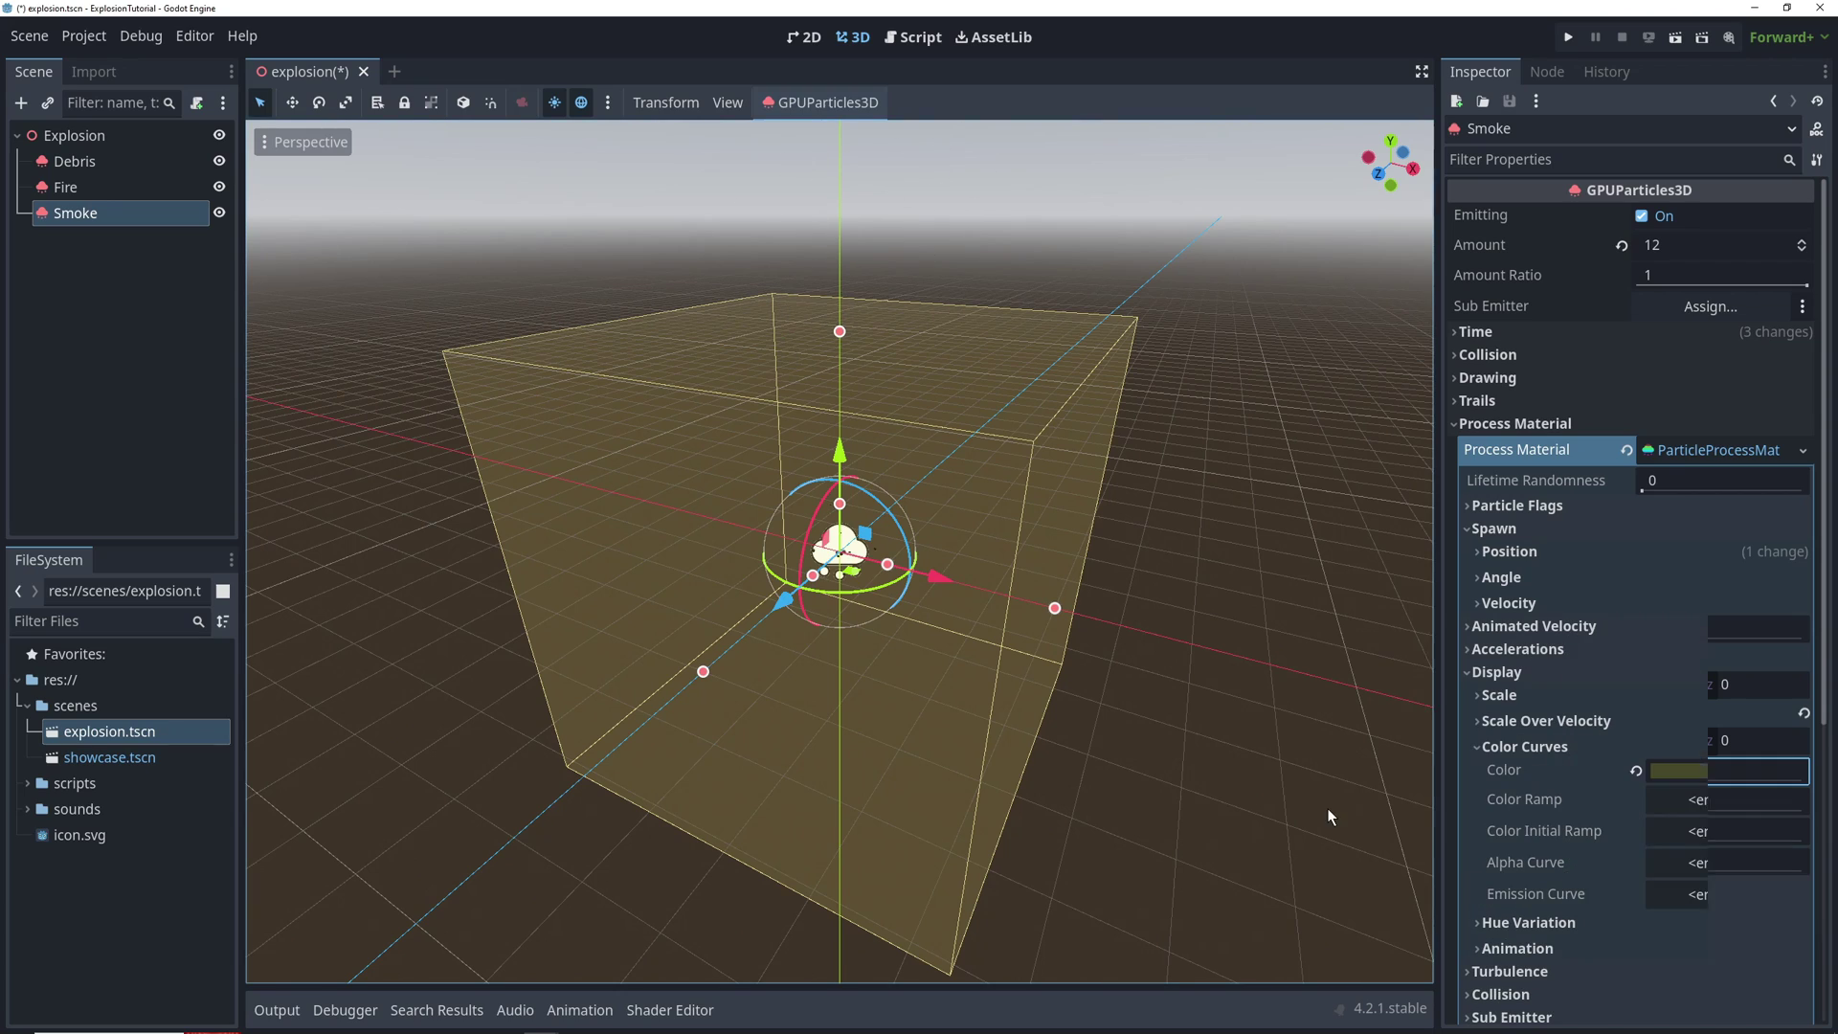
Add a Smoke alpha curve rising from 0 to a peak near (0.66, 0.83), back to 0
click(1668, 860)
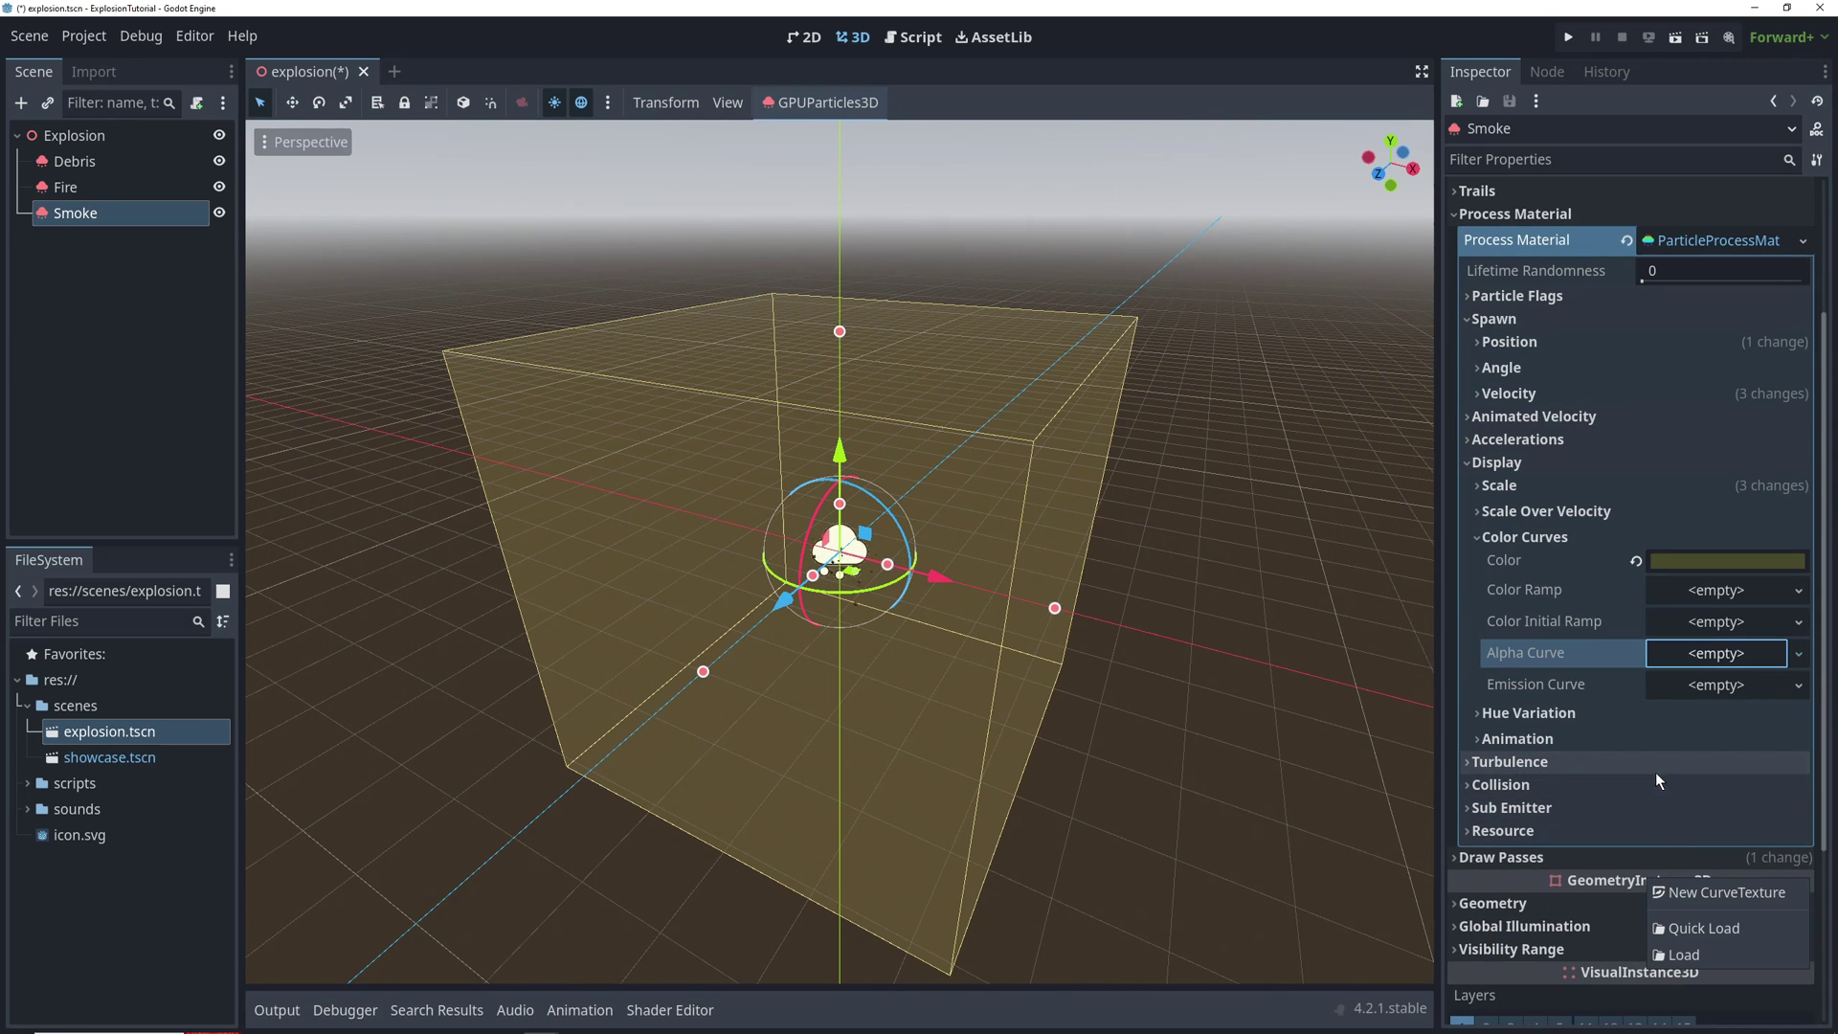
click(1677, 891)
click(1677, 659)
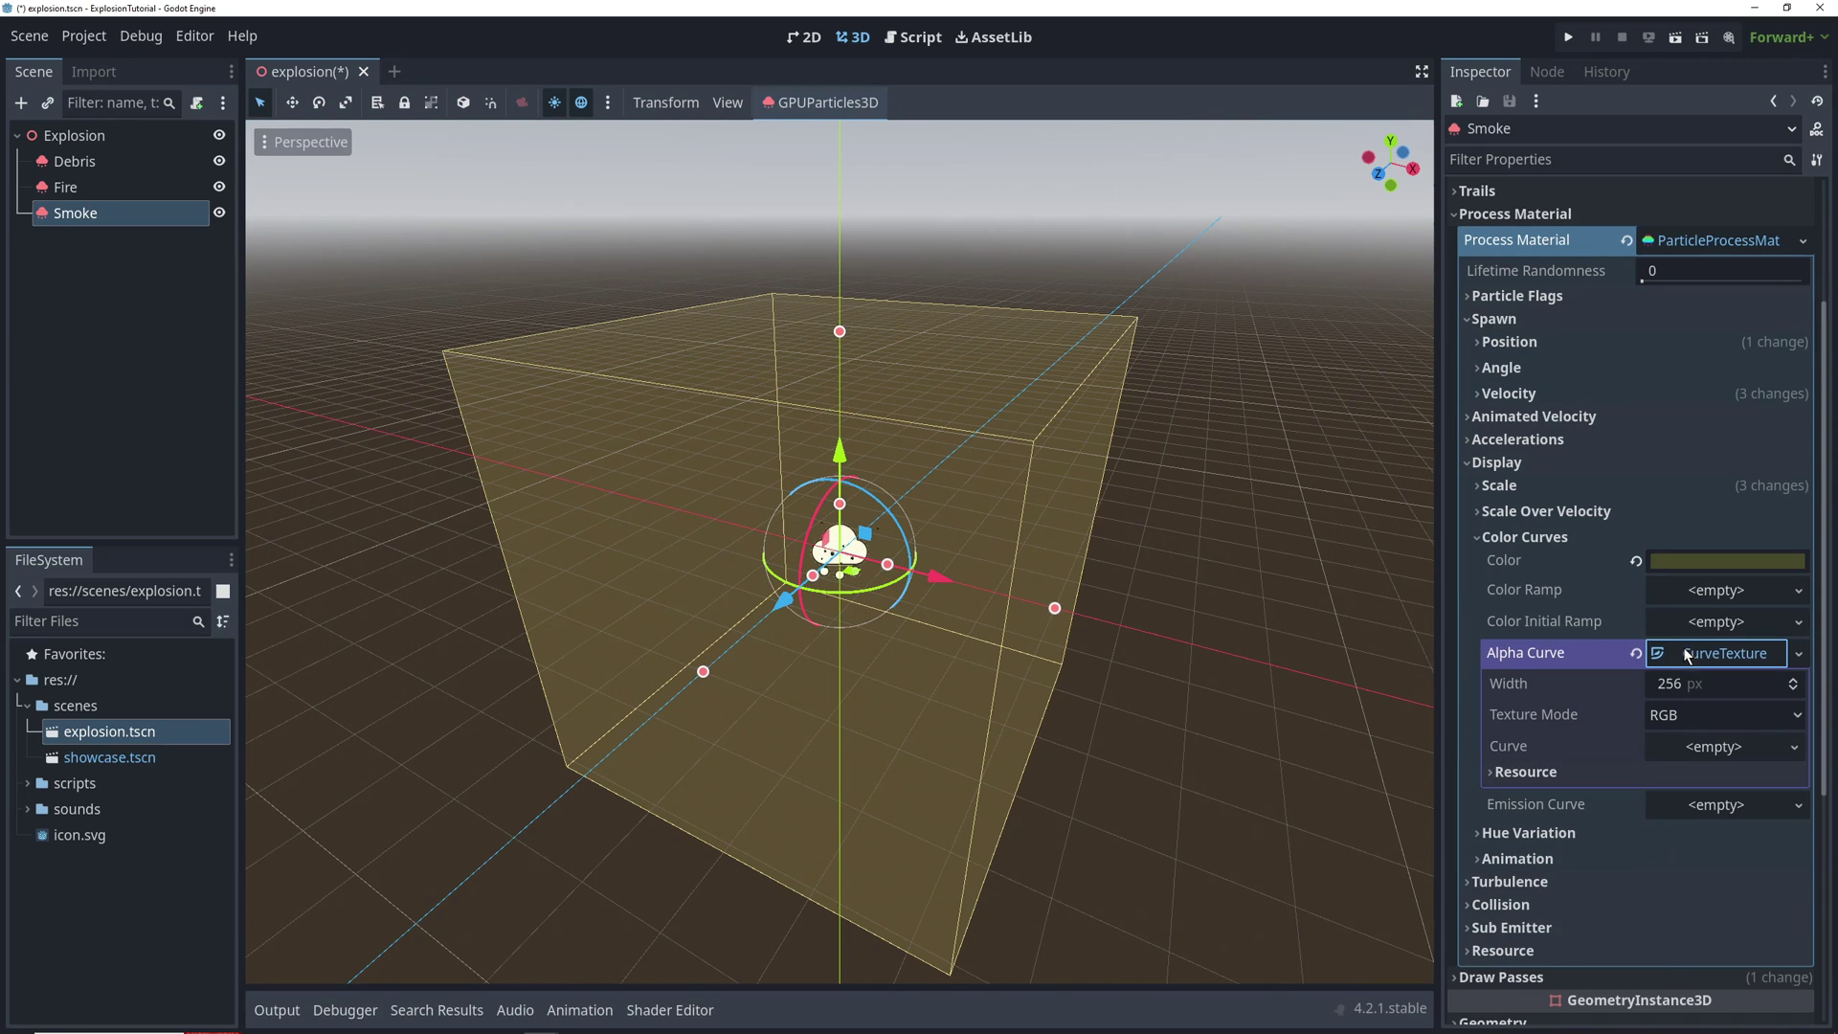
click(1692, 749)
click(1710, 776)
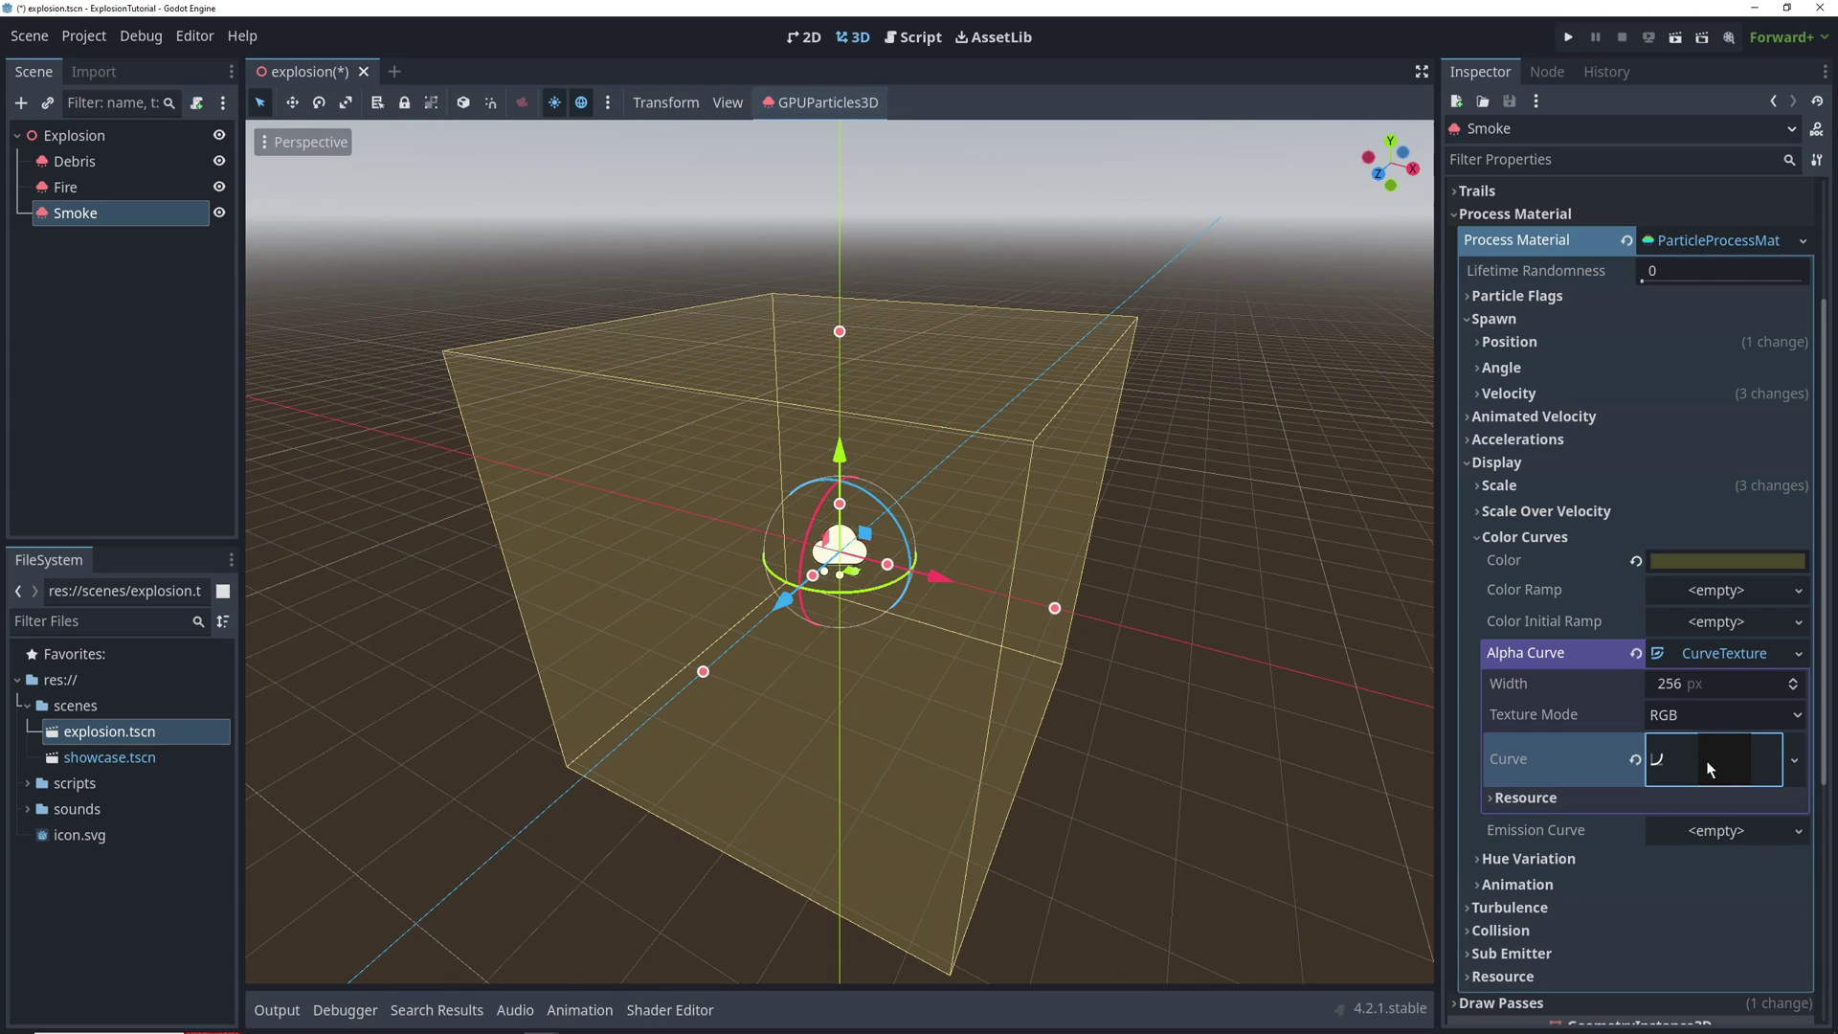
click(1510, 970)
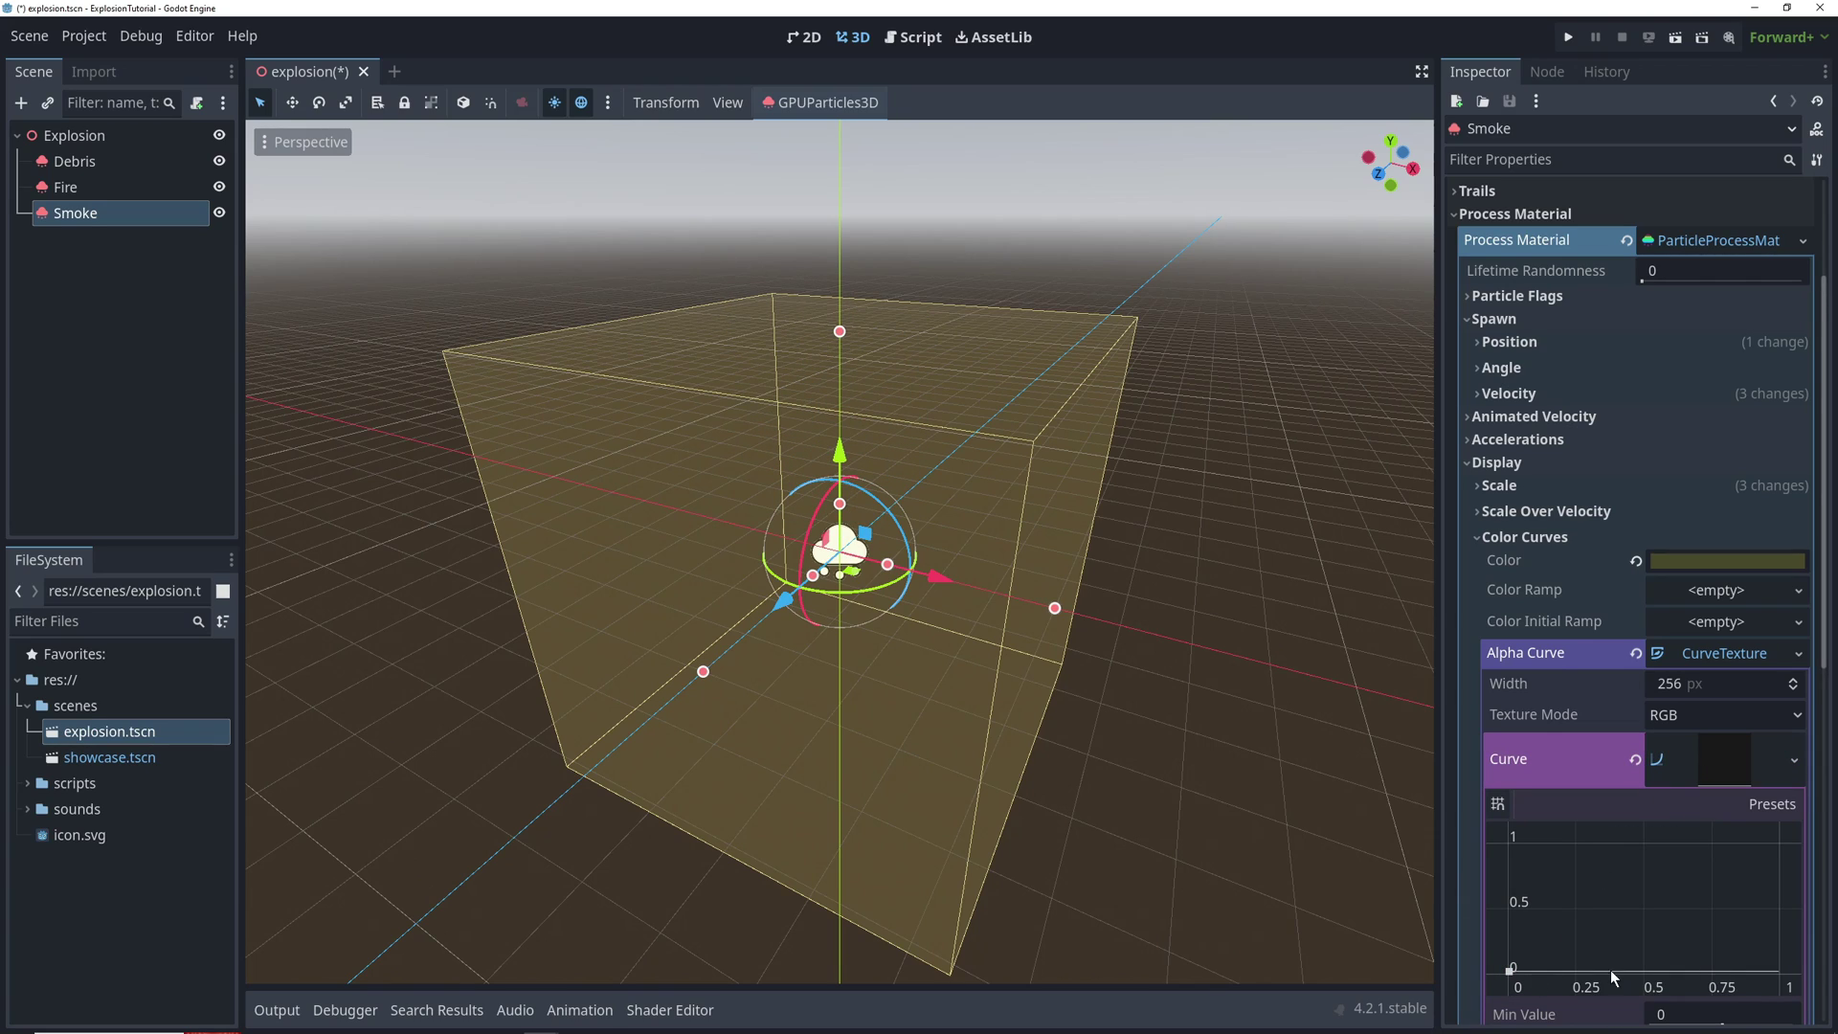
drag(1693, 970, 1687, 866)
click(1779, 974)
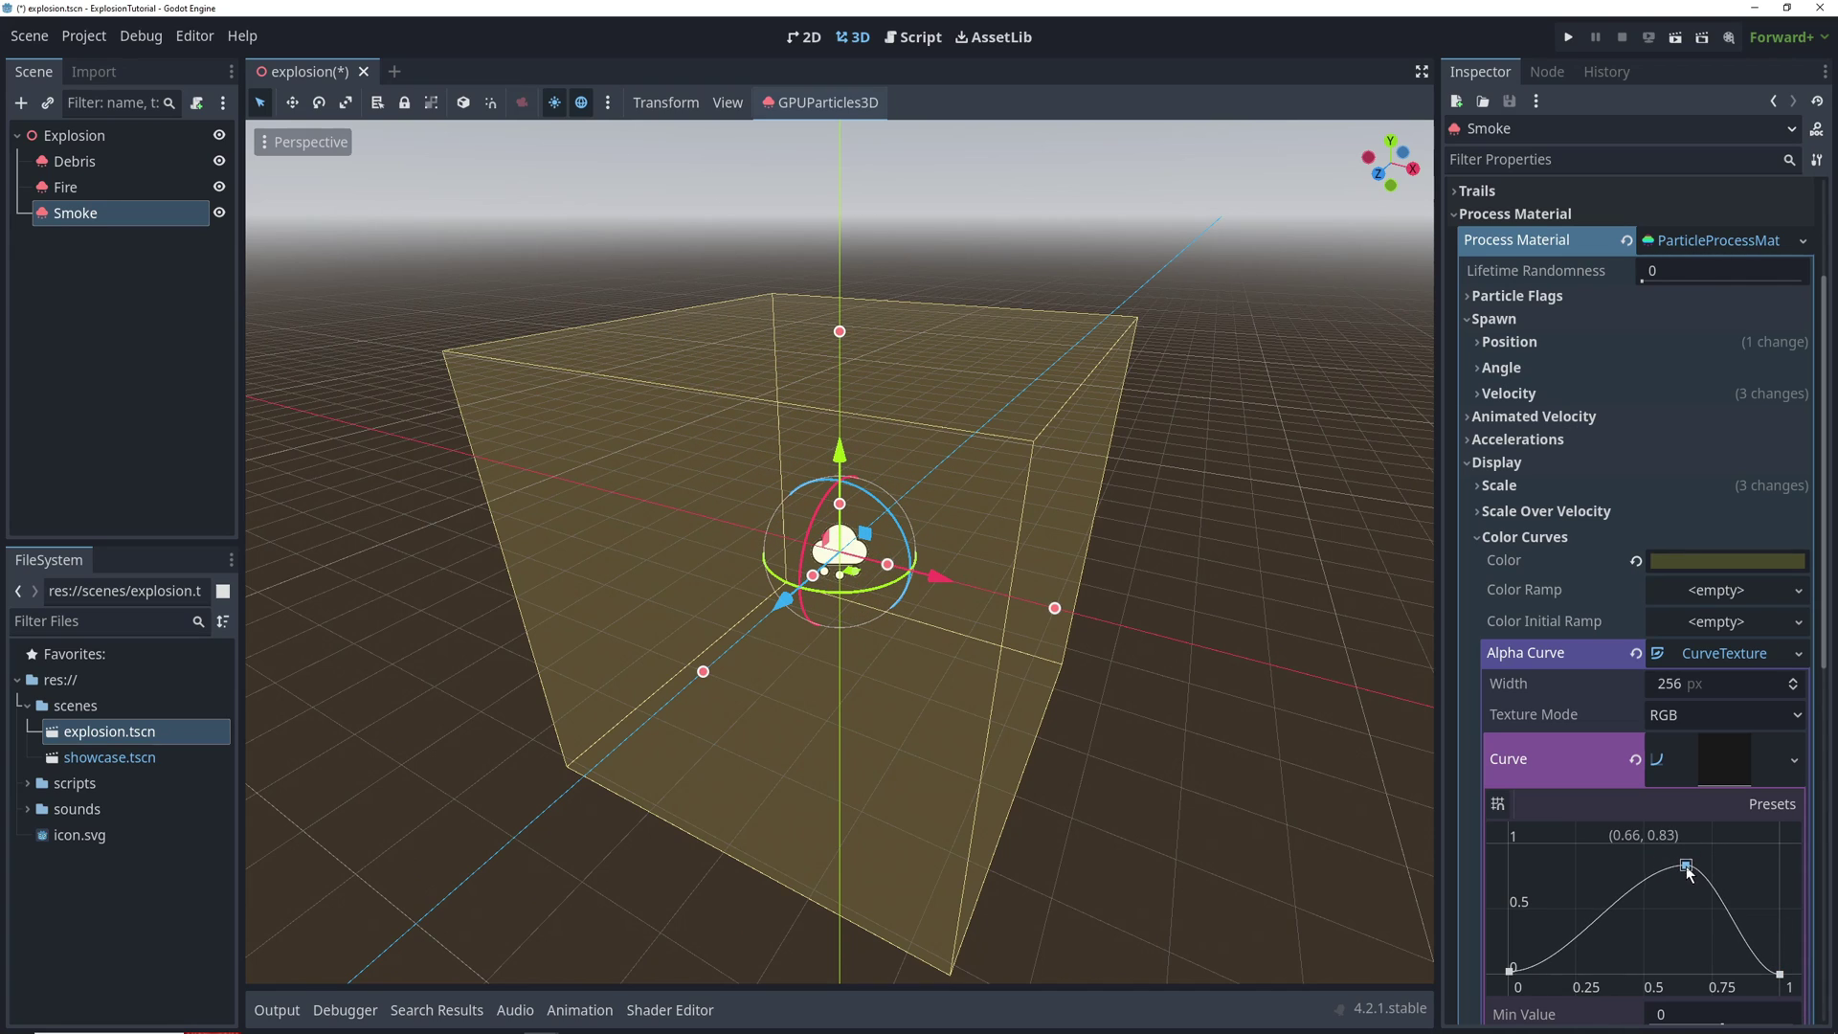
click(1511, 972)
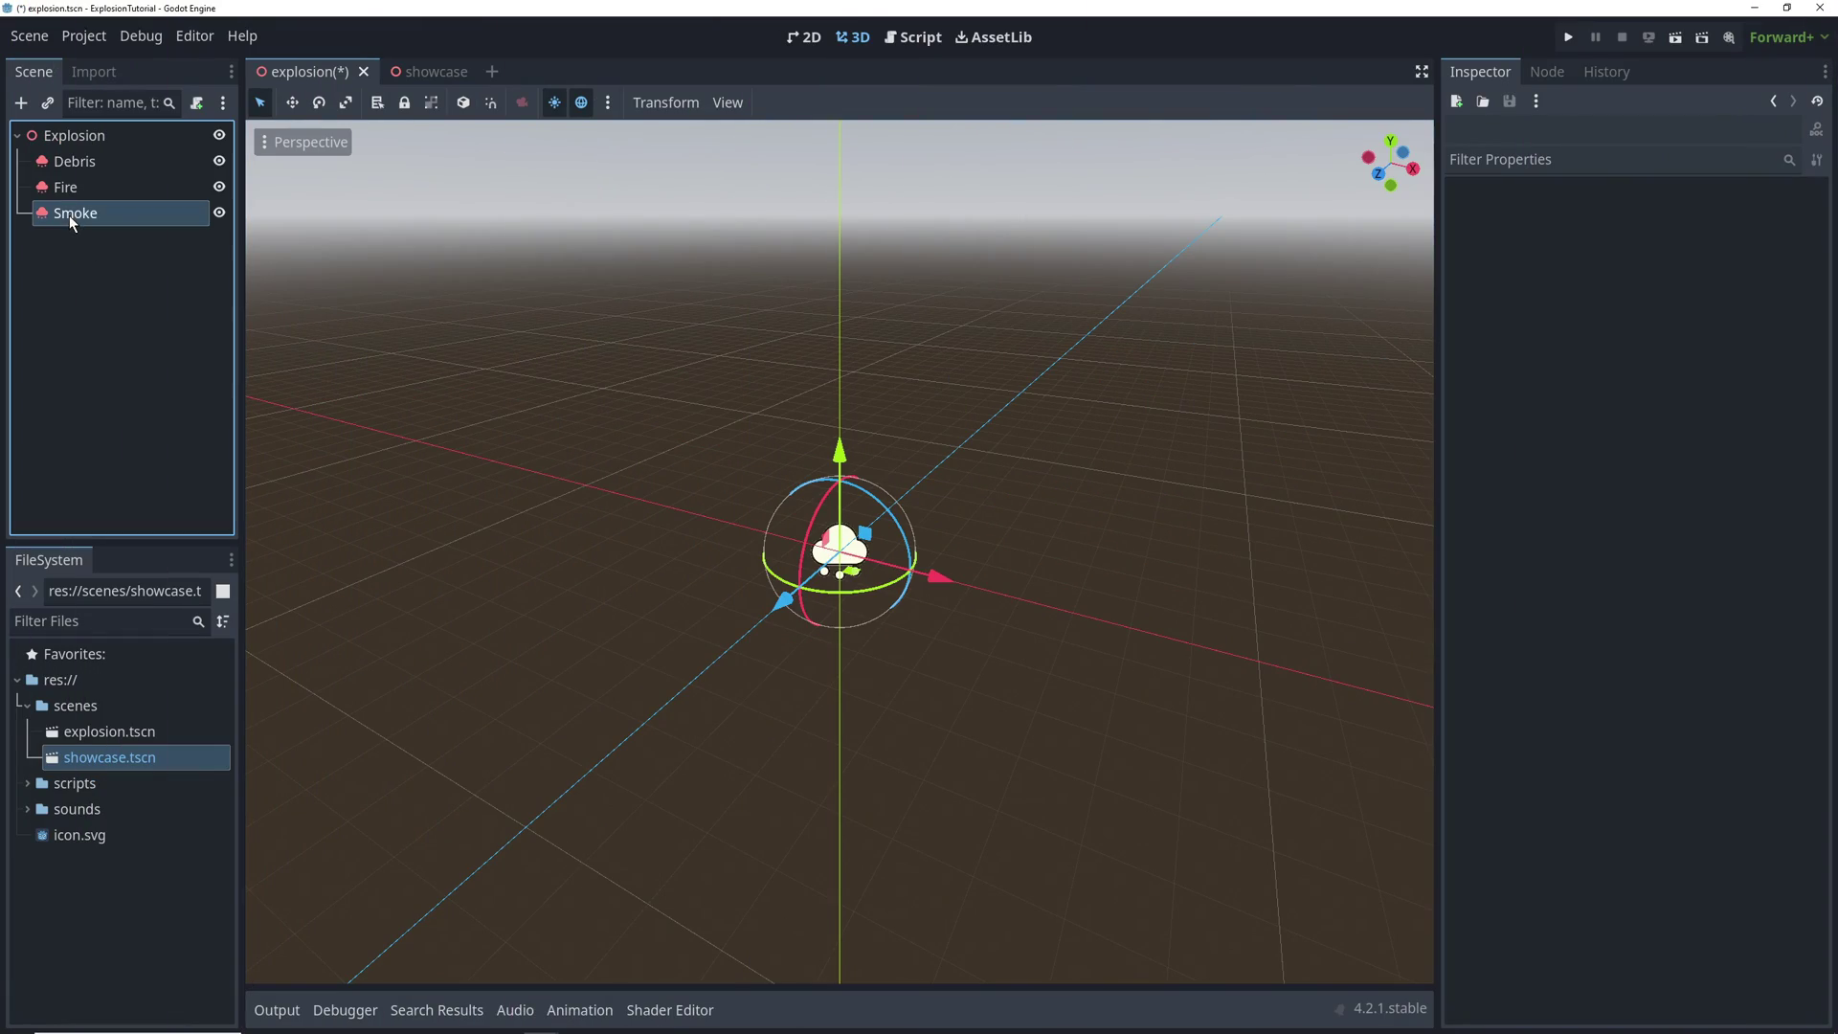
Move Smoke above Fire and add an AudioStreamPlayer3D child under Explosion
drag(69, 216, 69, 182)
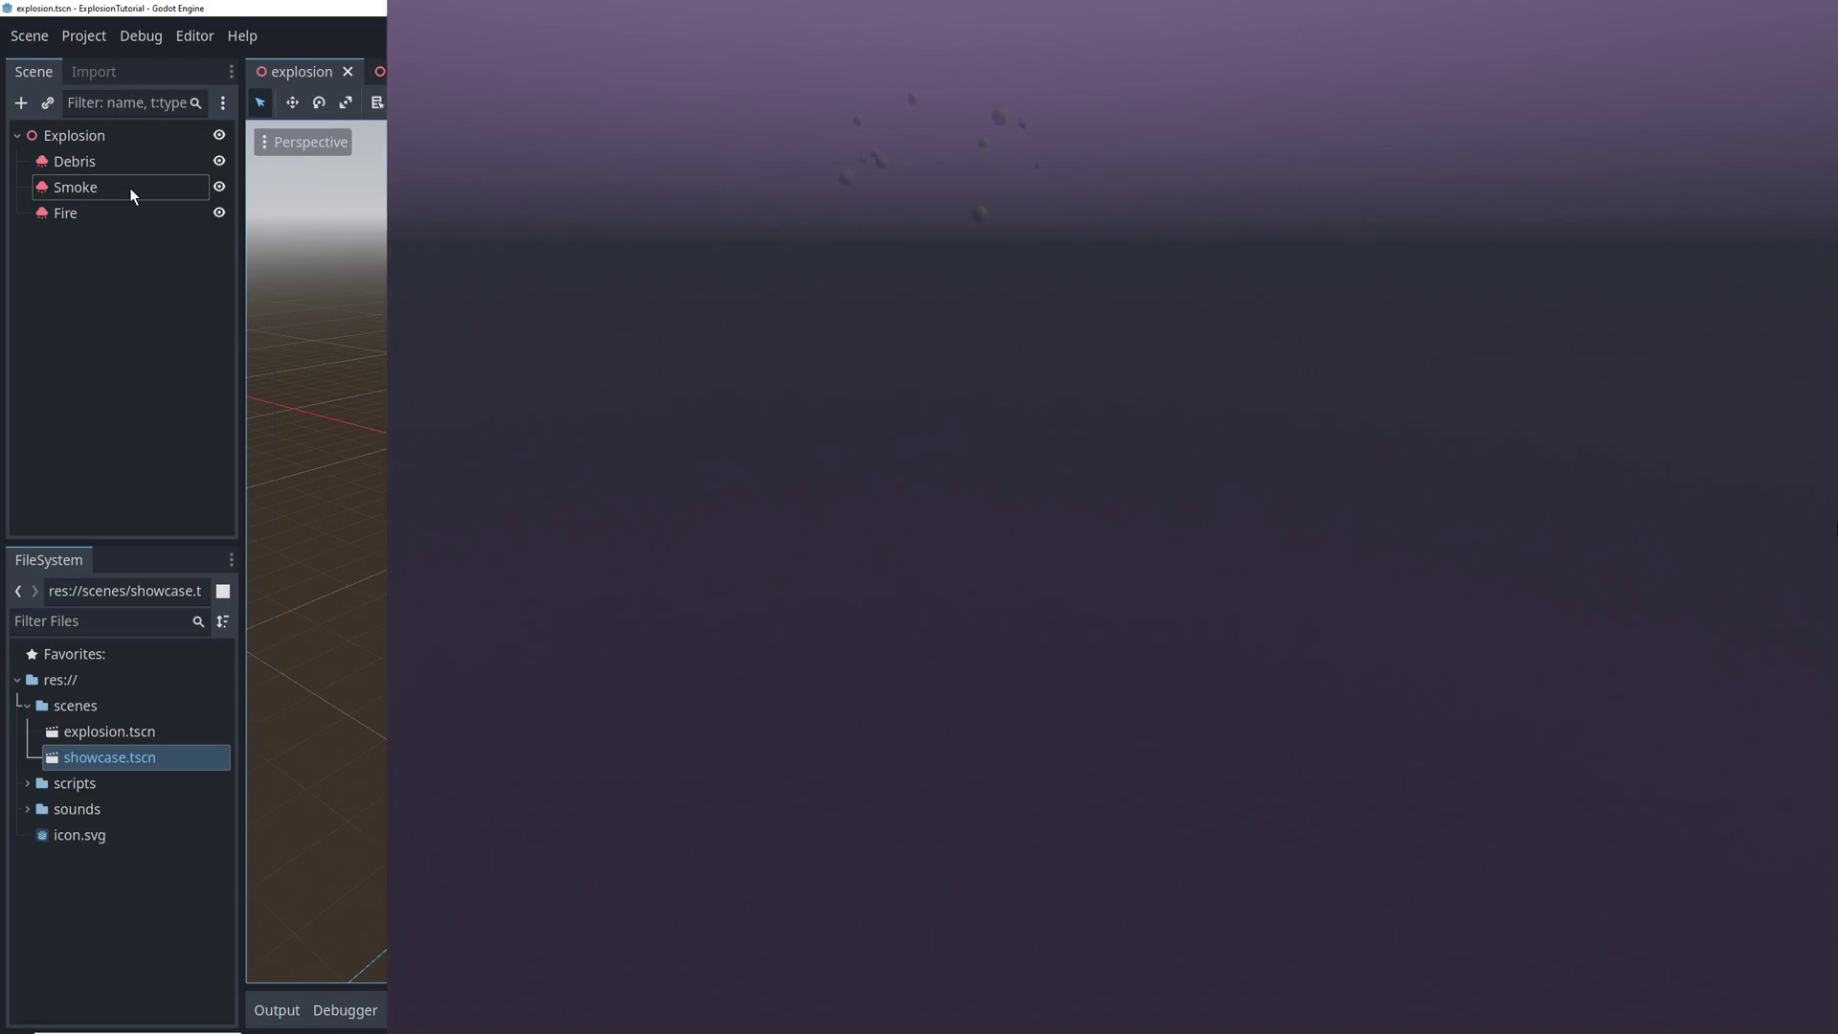
right_click(88, 141)
click(127, 159)
text(Audi)
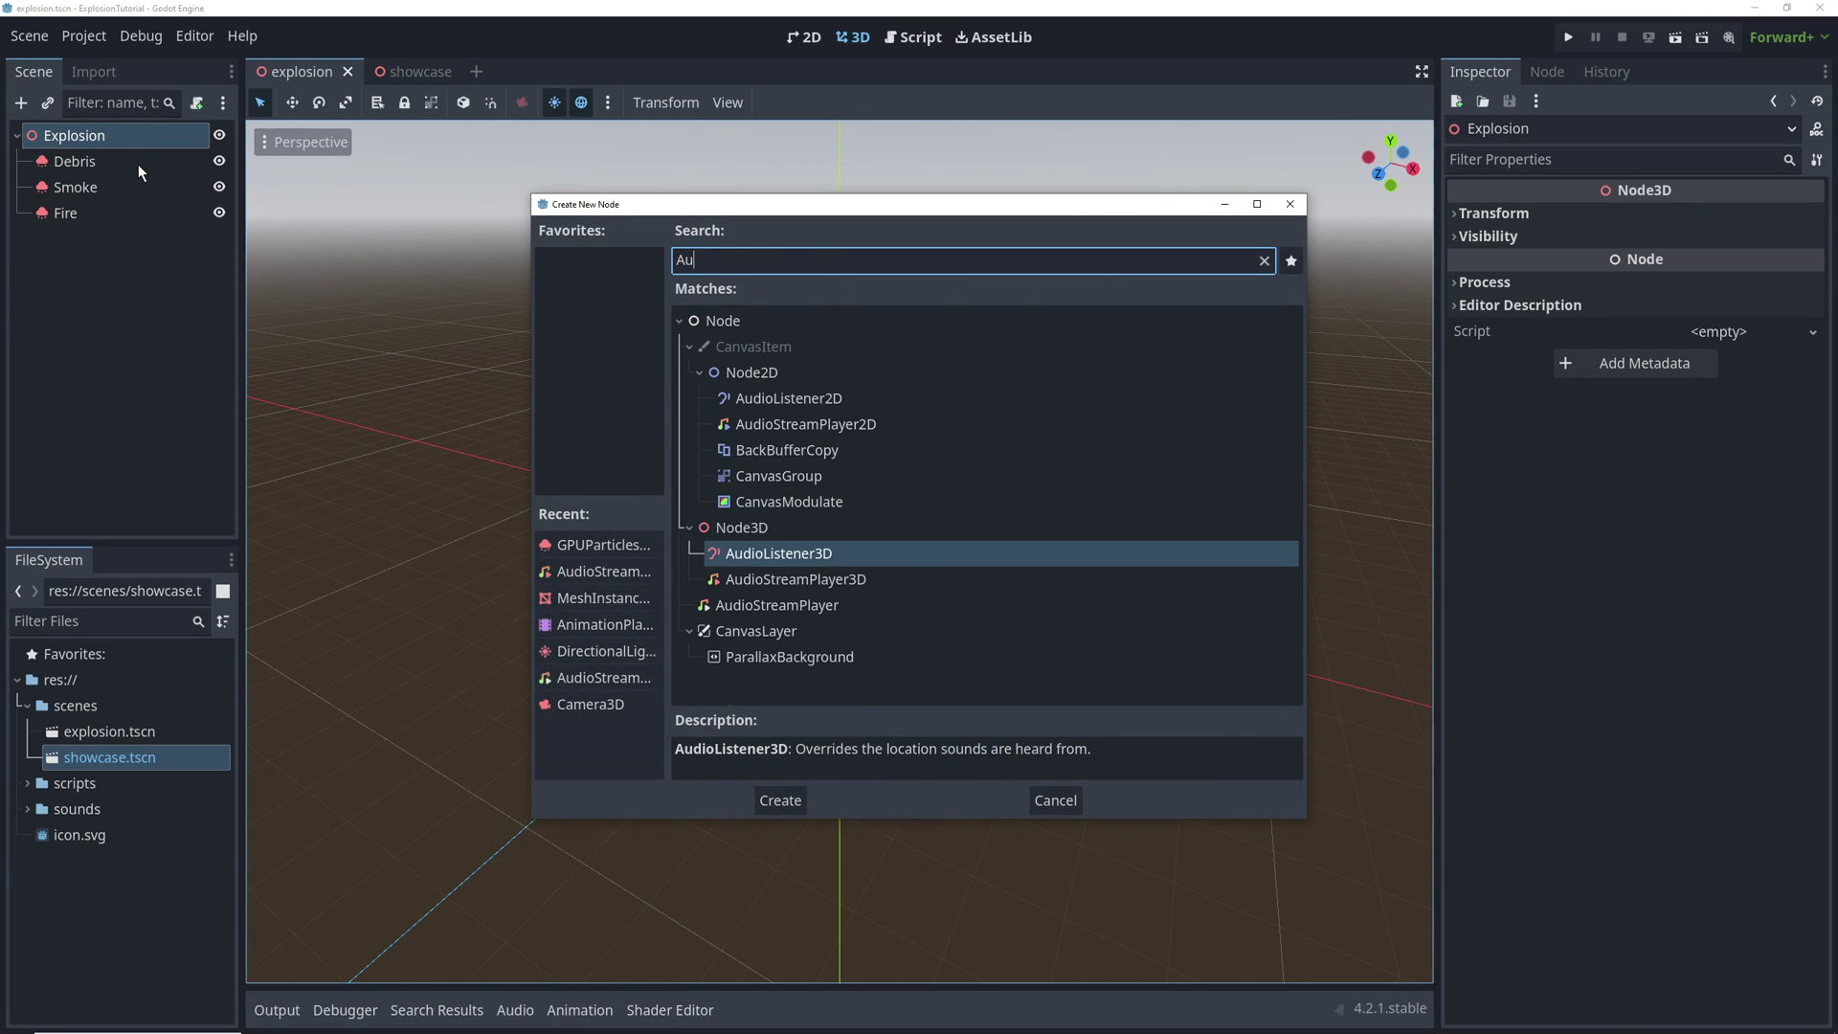
double_click(812, 504)
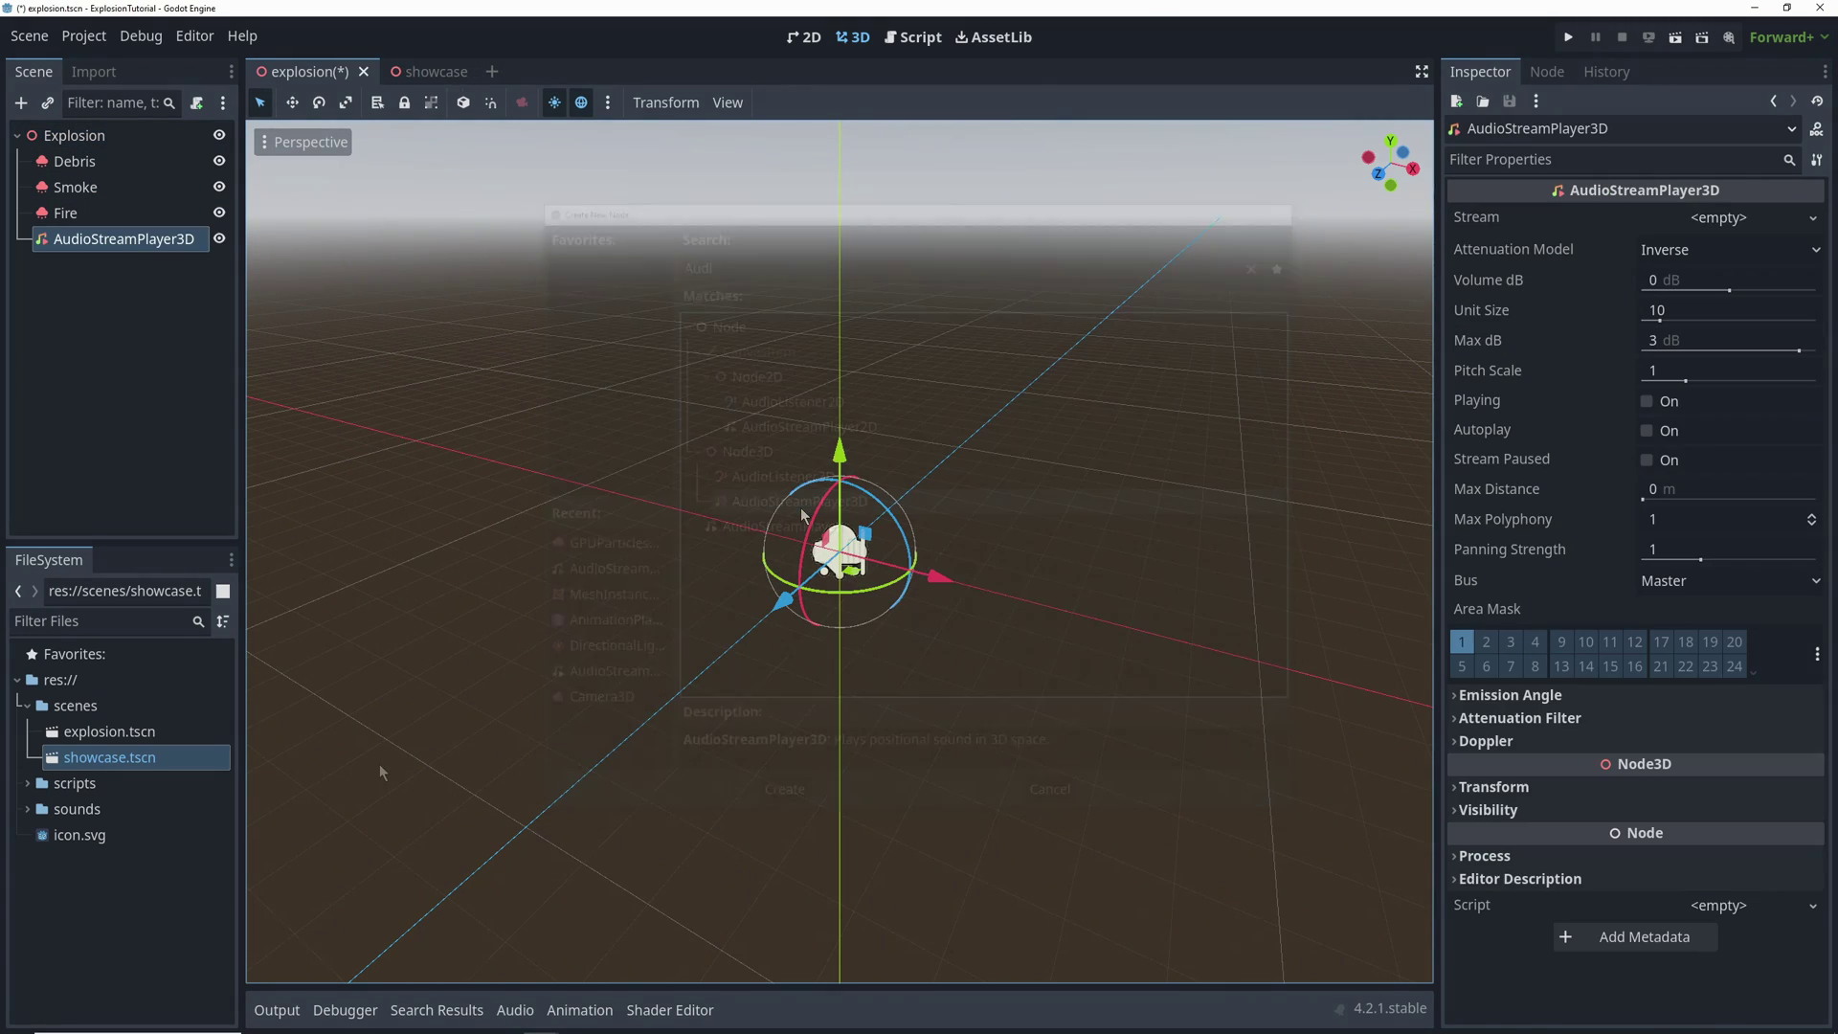
Assign explosion.wav as the audio player's stream and rename it ExplosionSound
click(27, 809)
drag(95, 835, 1592, 458)
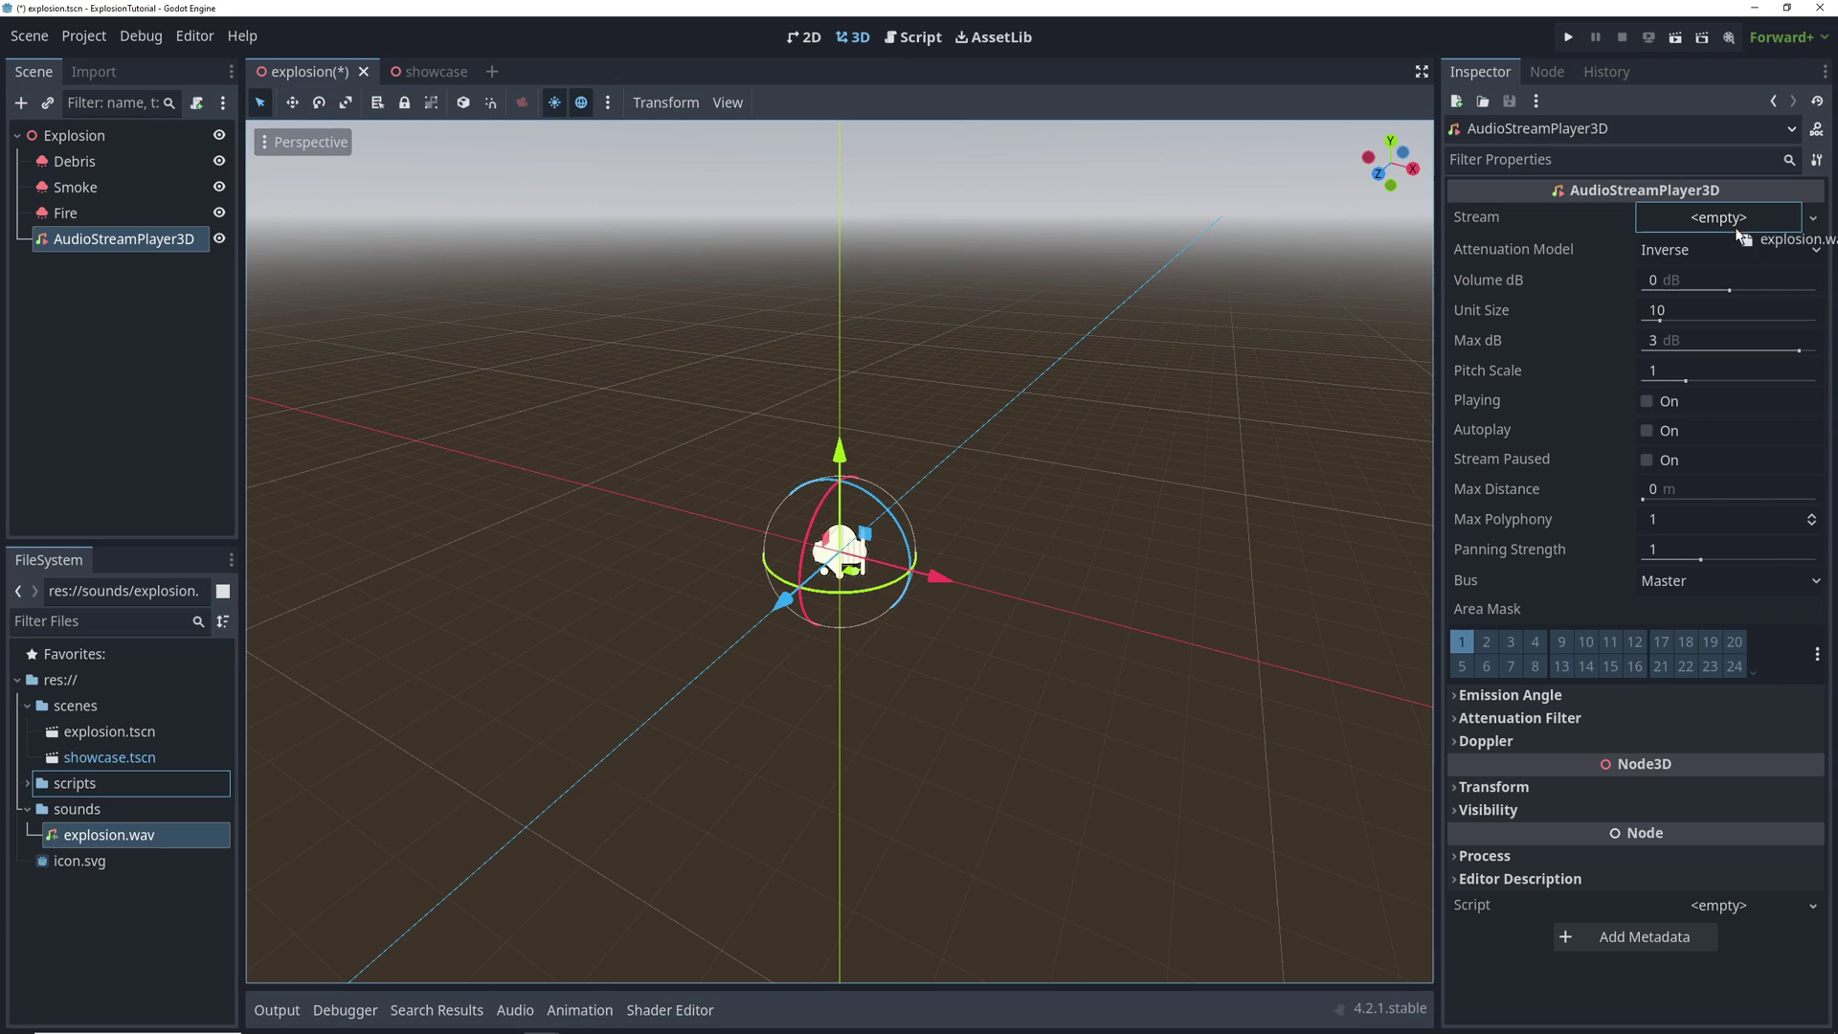
drag(1710, 222, 1710, 222)
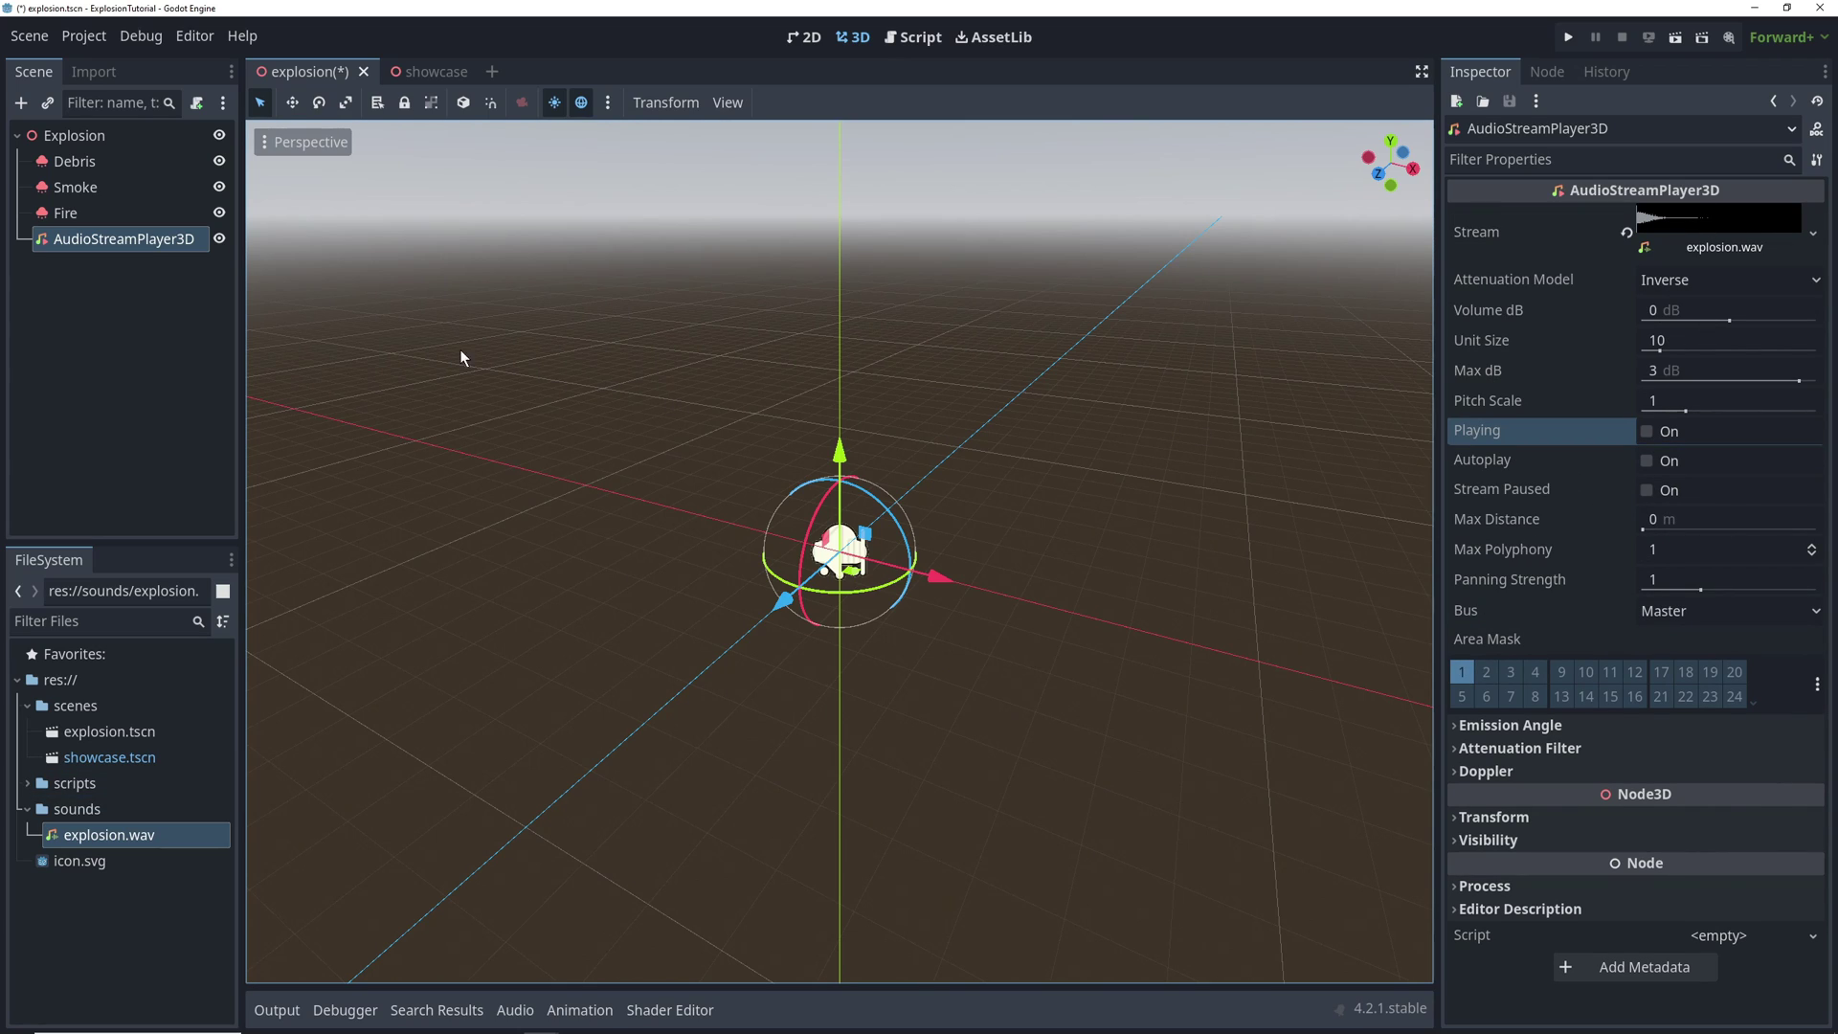
click(92, 144)
double_click(117, 238)
text(ExplosionSound)
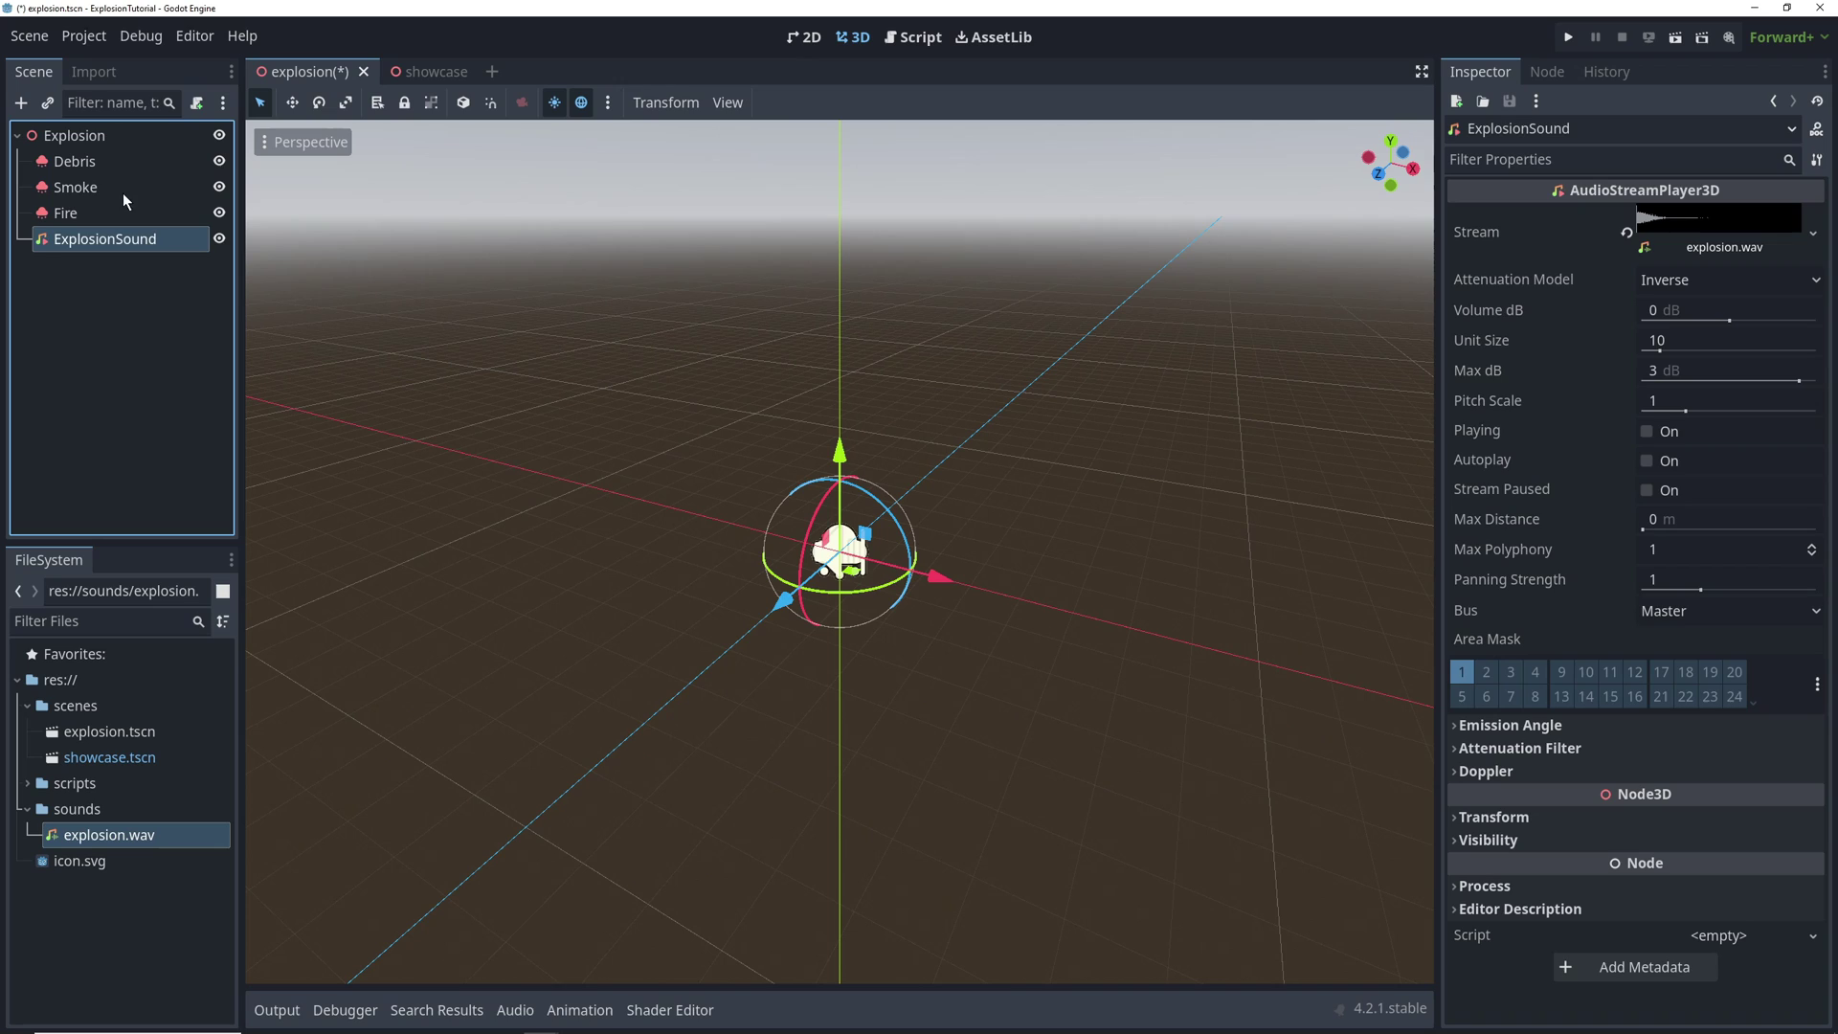
click(95, 135)
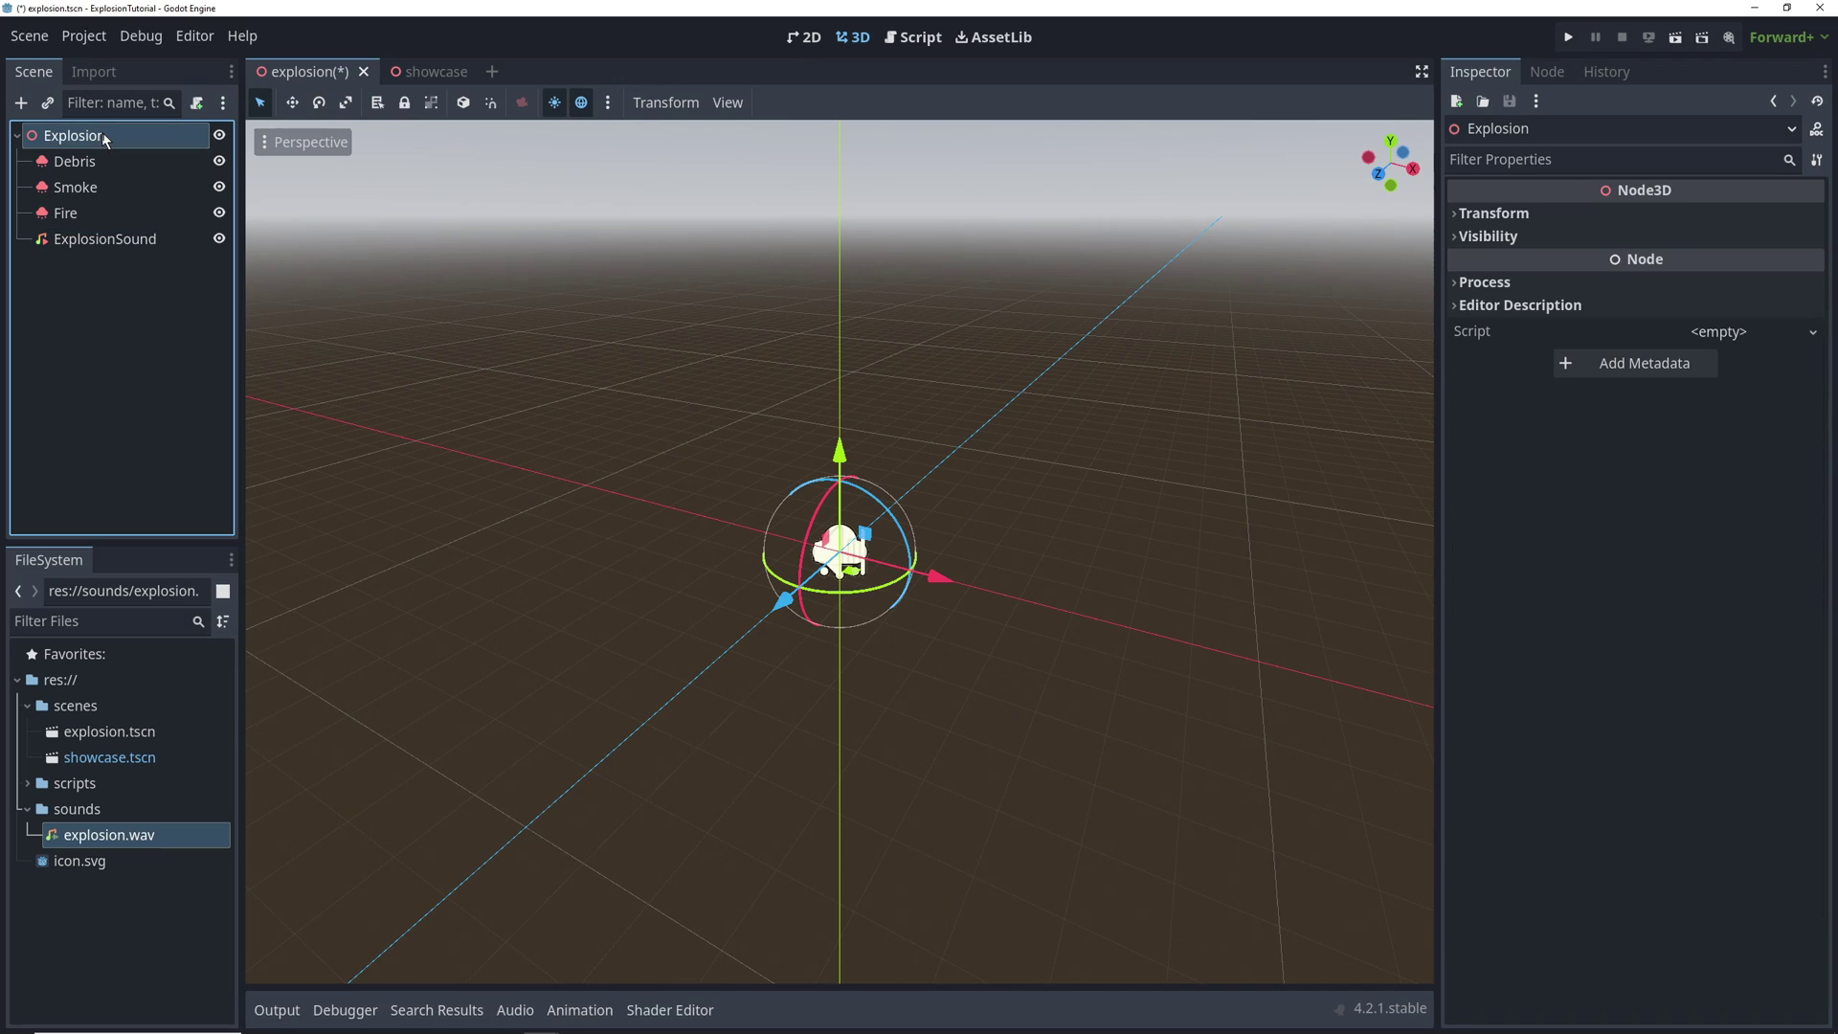
right_click(100, 135)
click(186, 293)
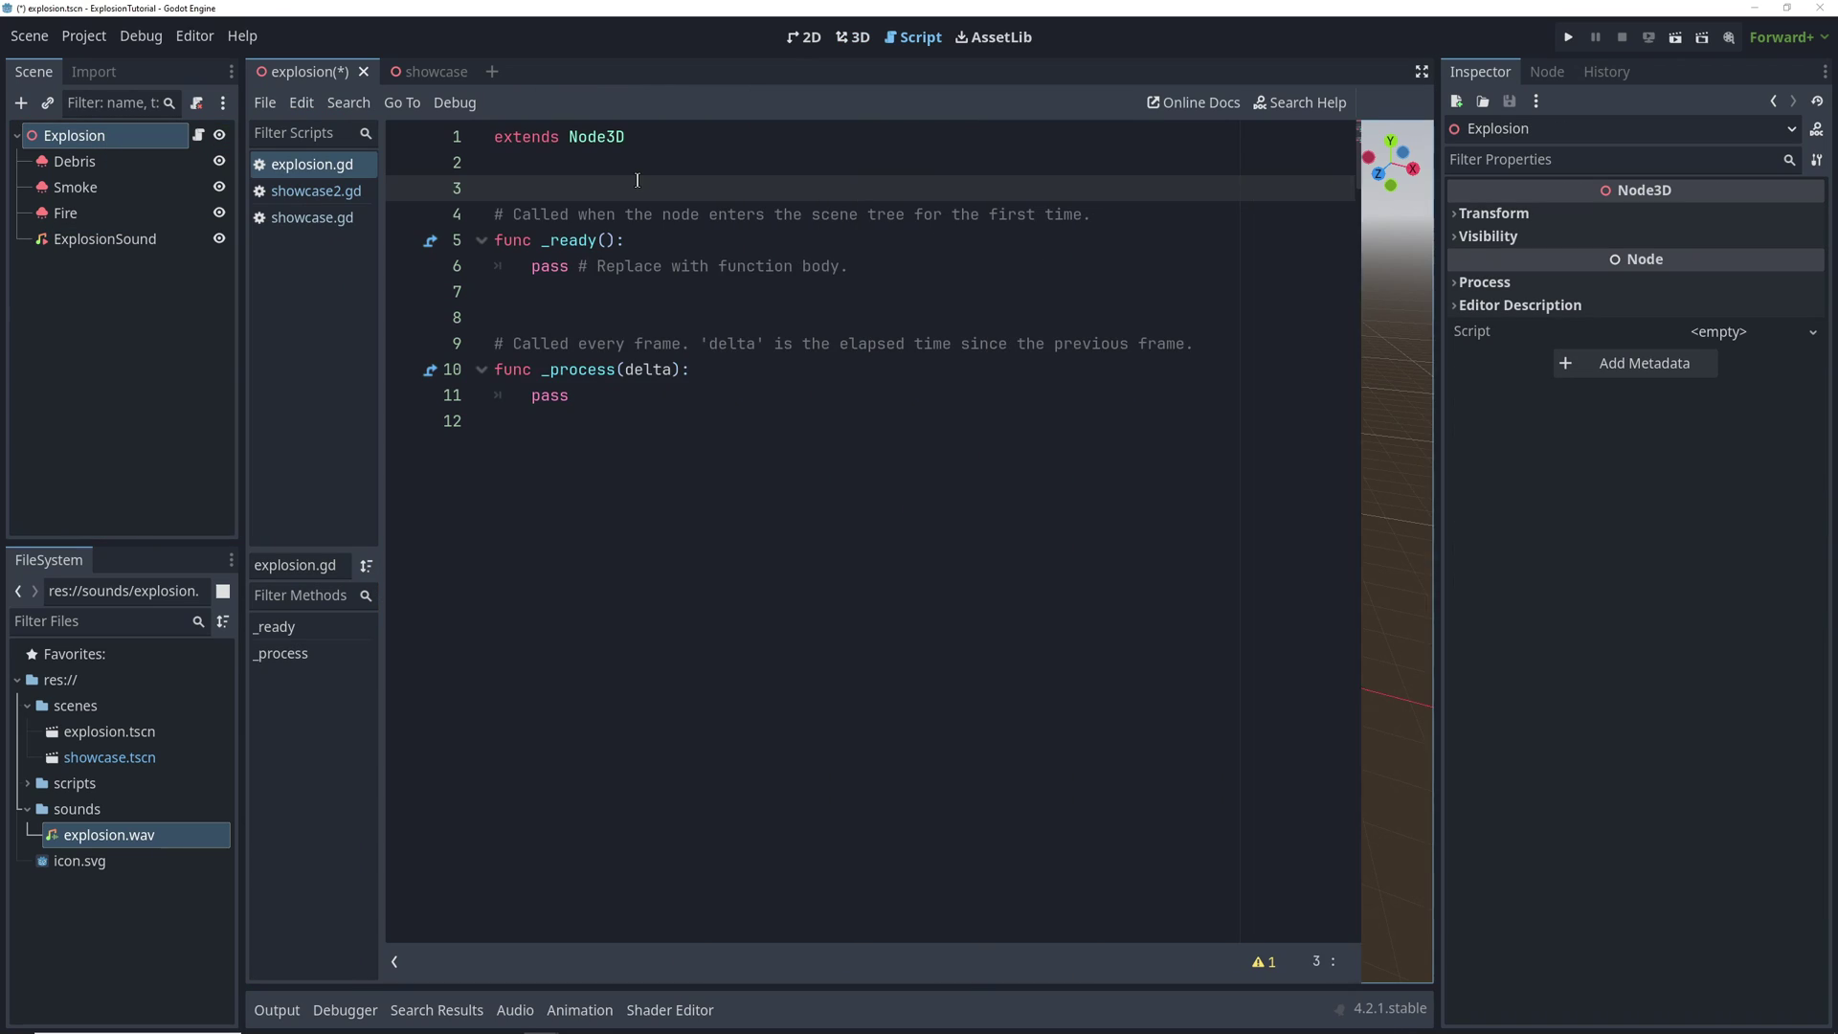
key(Return)
key(Return)
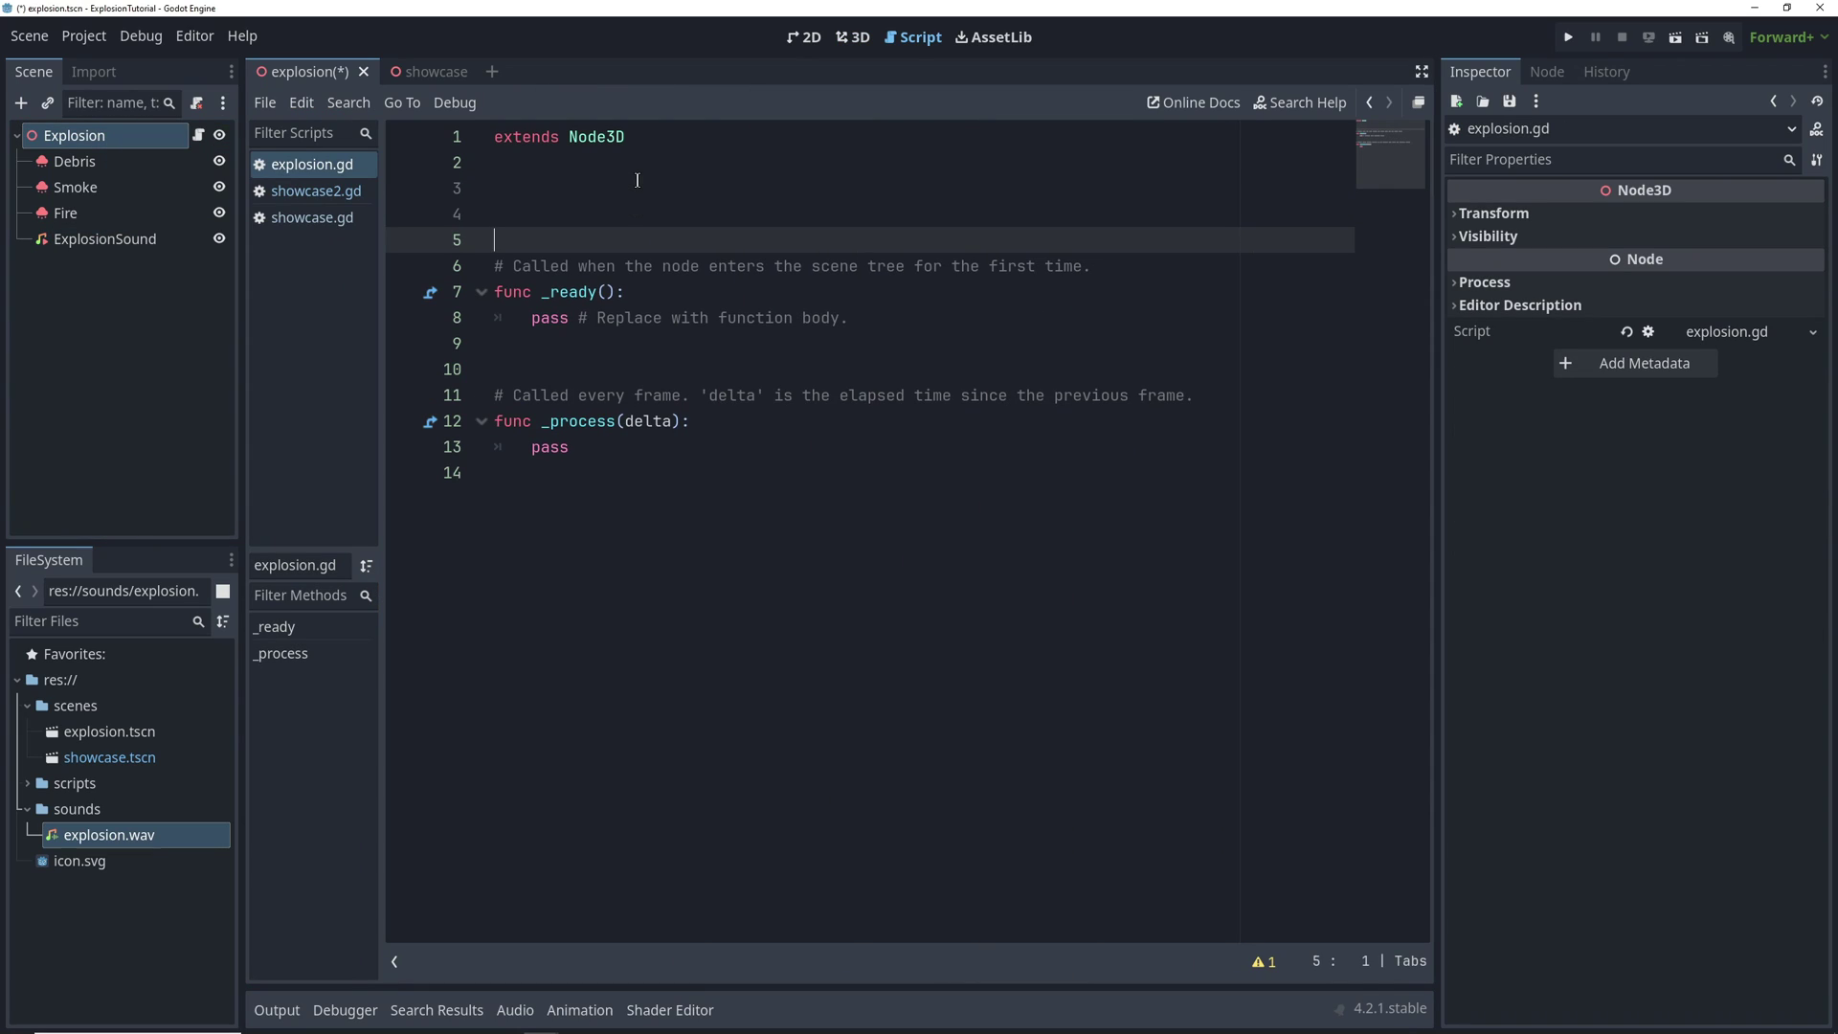
click(656, 192)
click(82, 169)
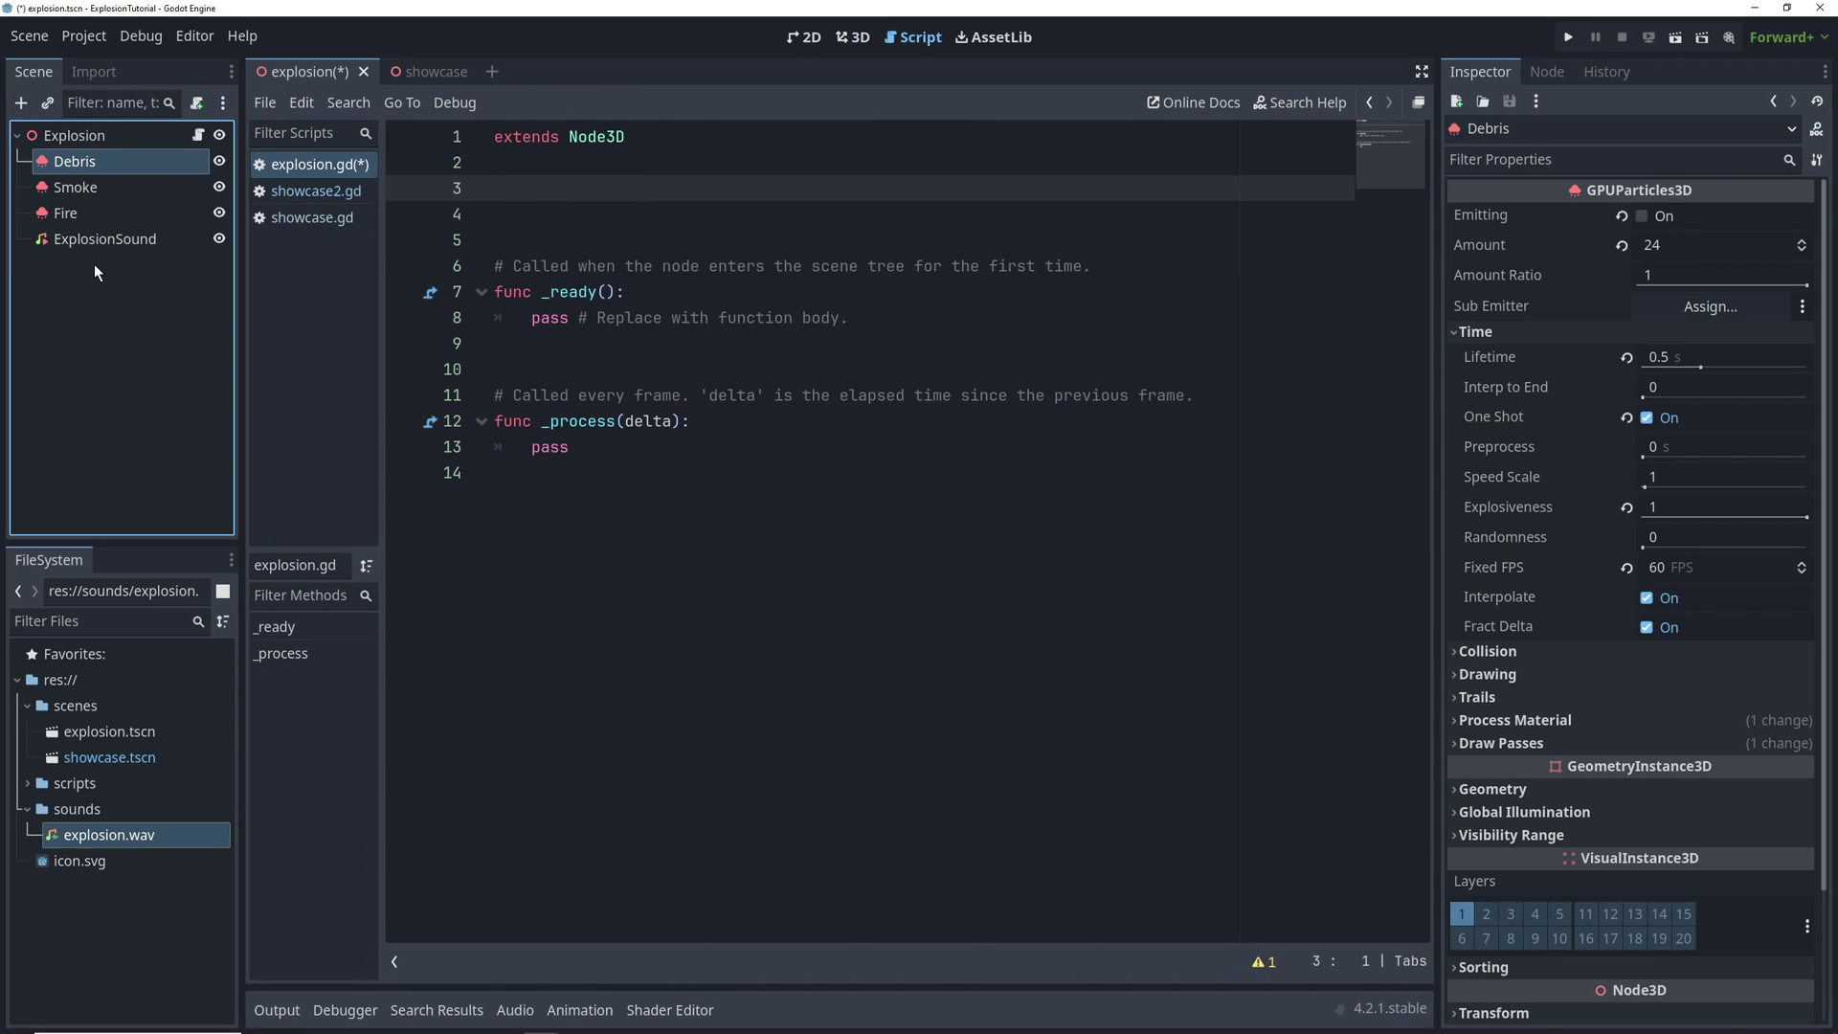
shift+click(94, 241)
ctrl+drag(85, 238, 508, 194)
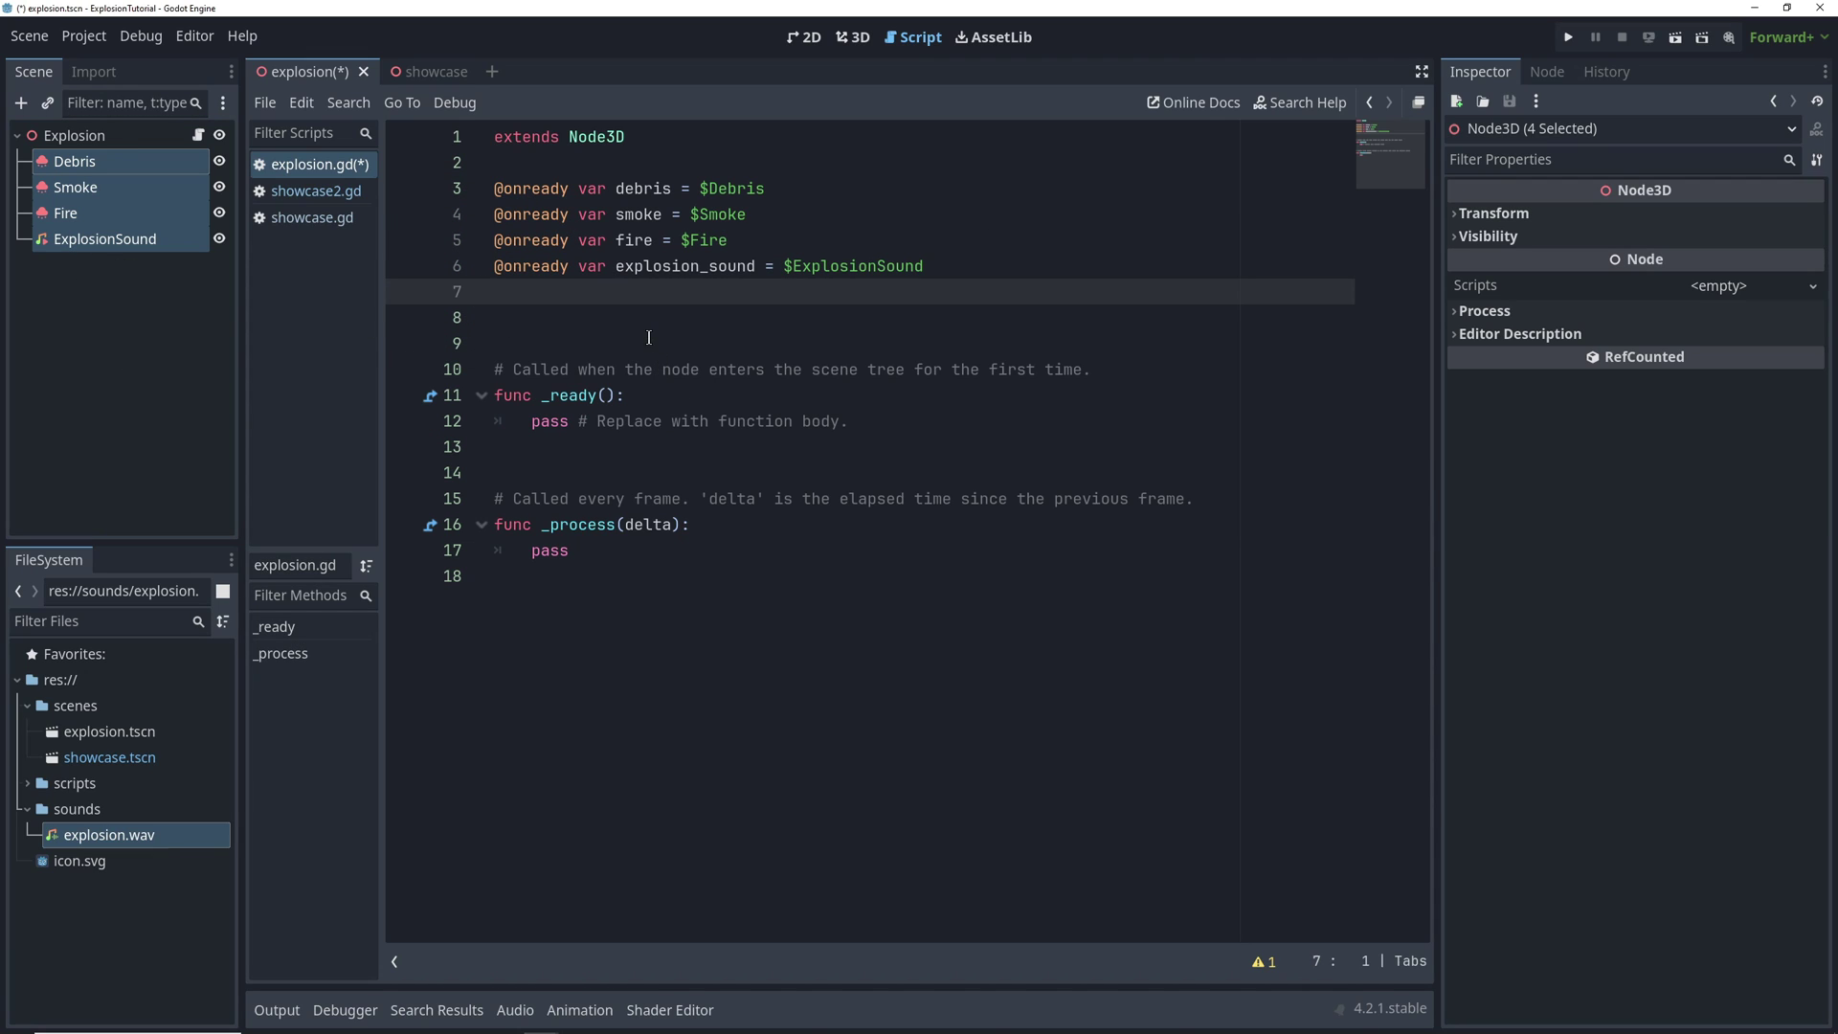
Replace the template functions with an explode() function that sets the emitters emitting to true
drag(649, 539, 494, 344)
key(BackSpace)
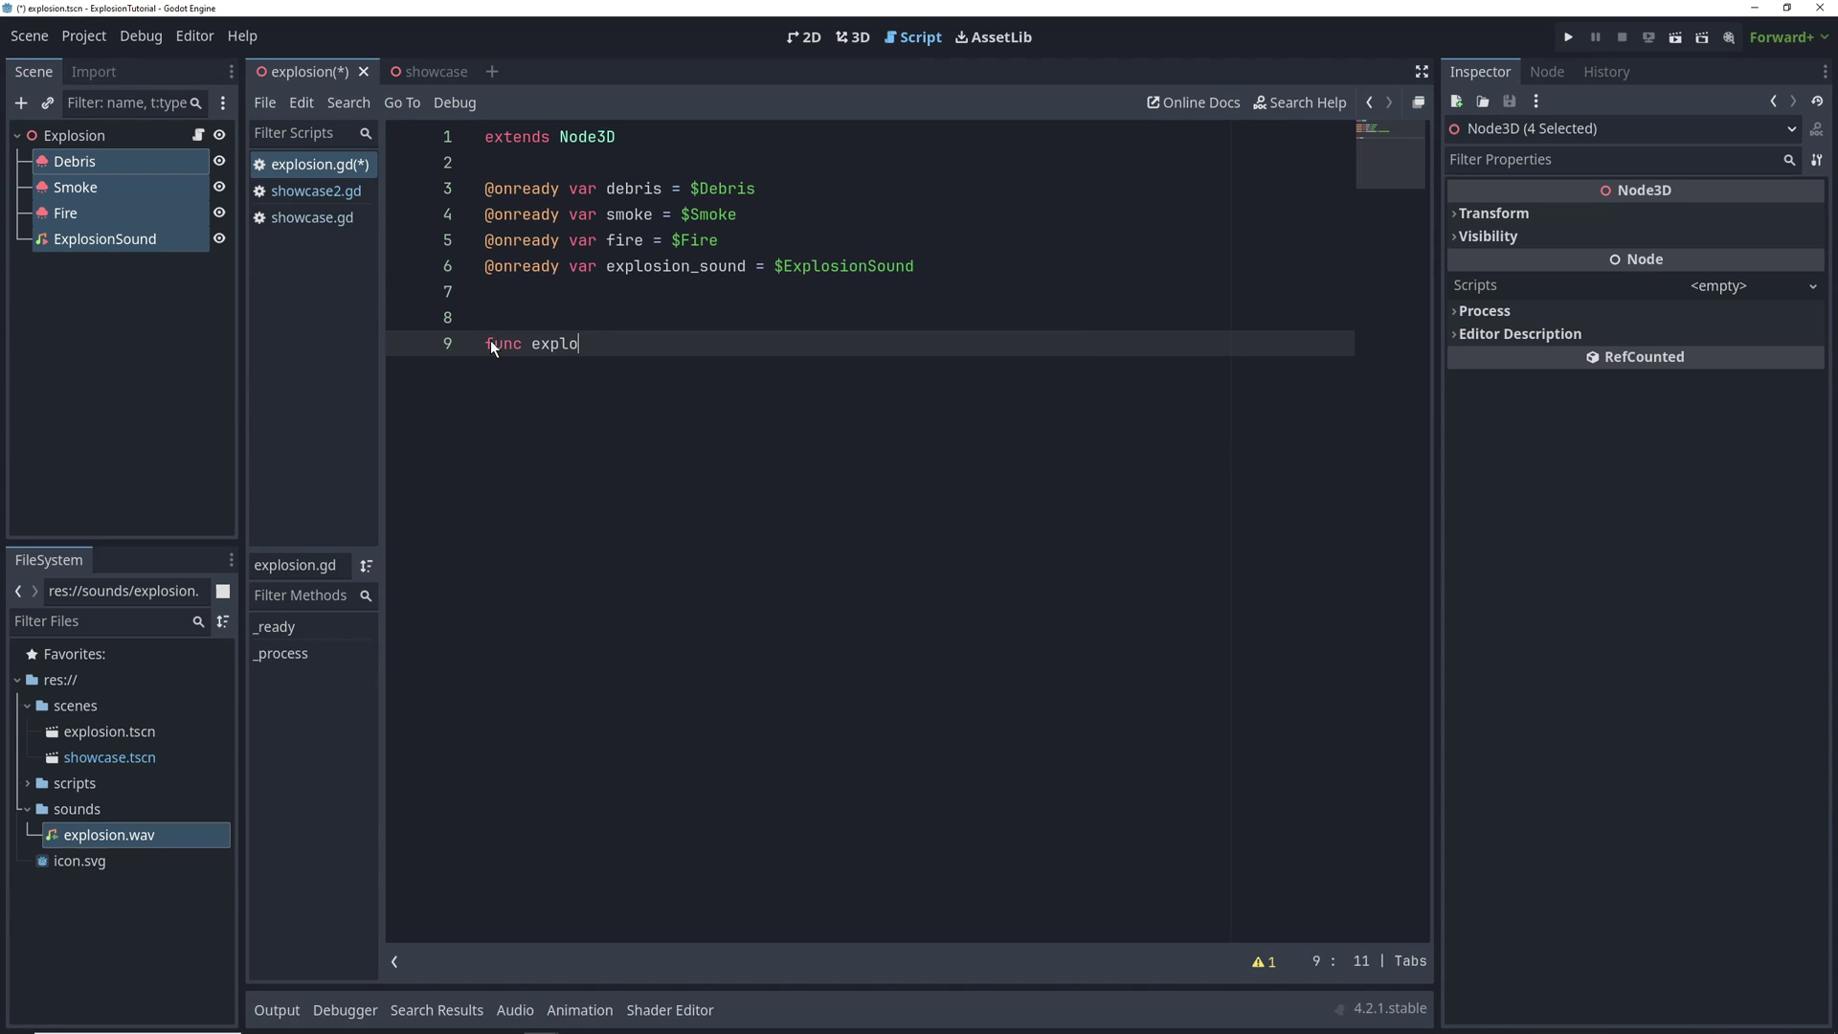
key(Return)
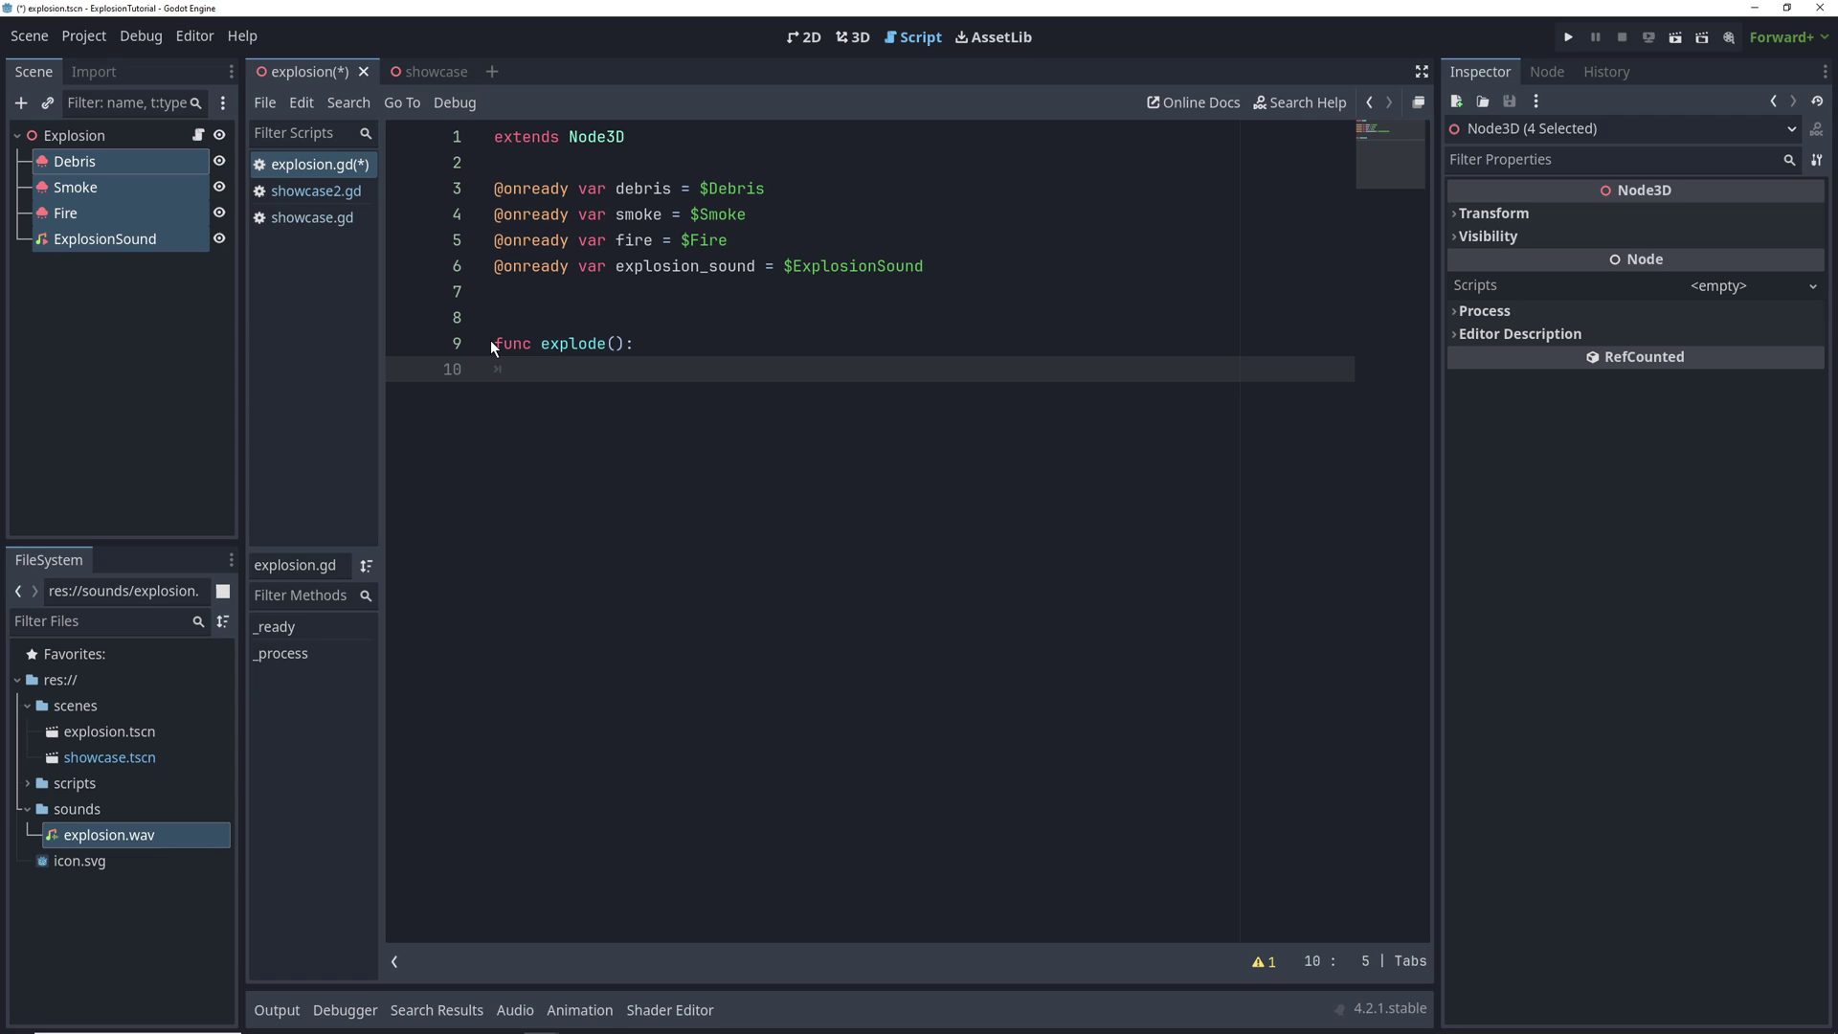
text(debris.emi)
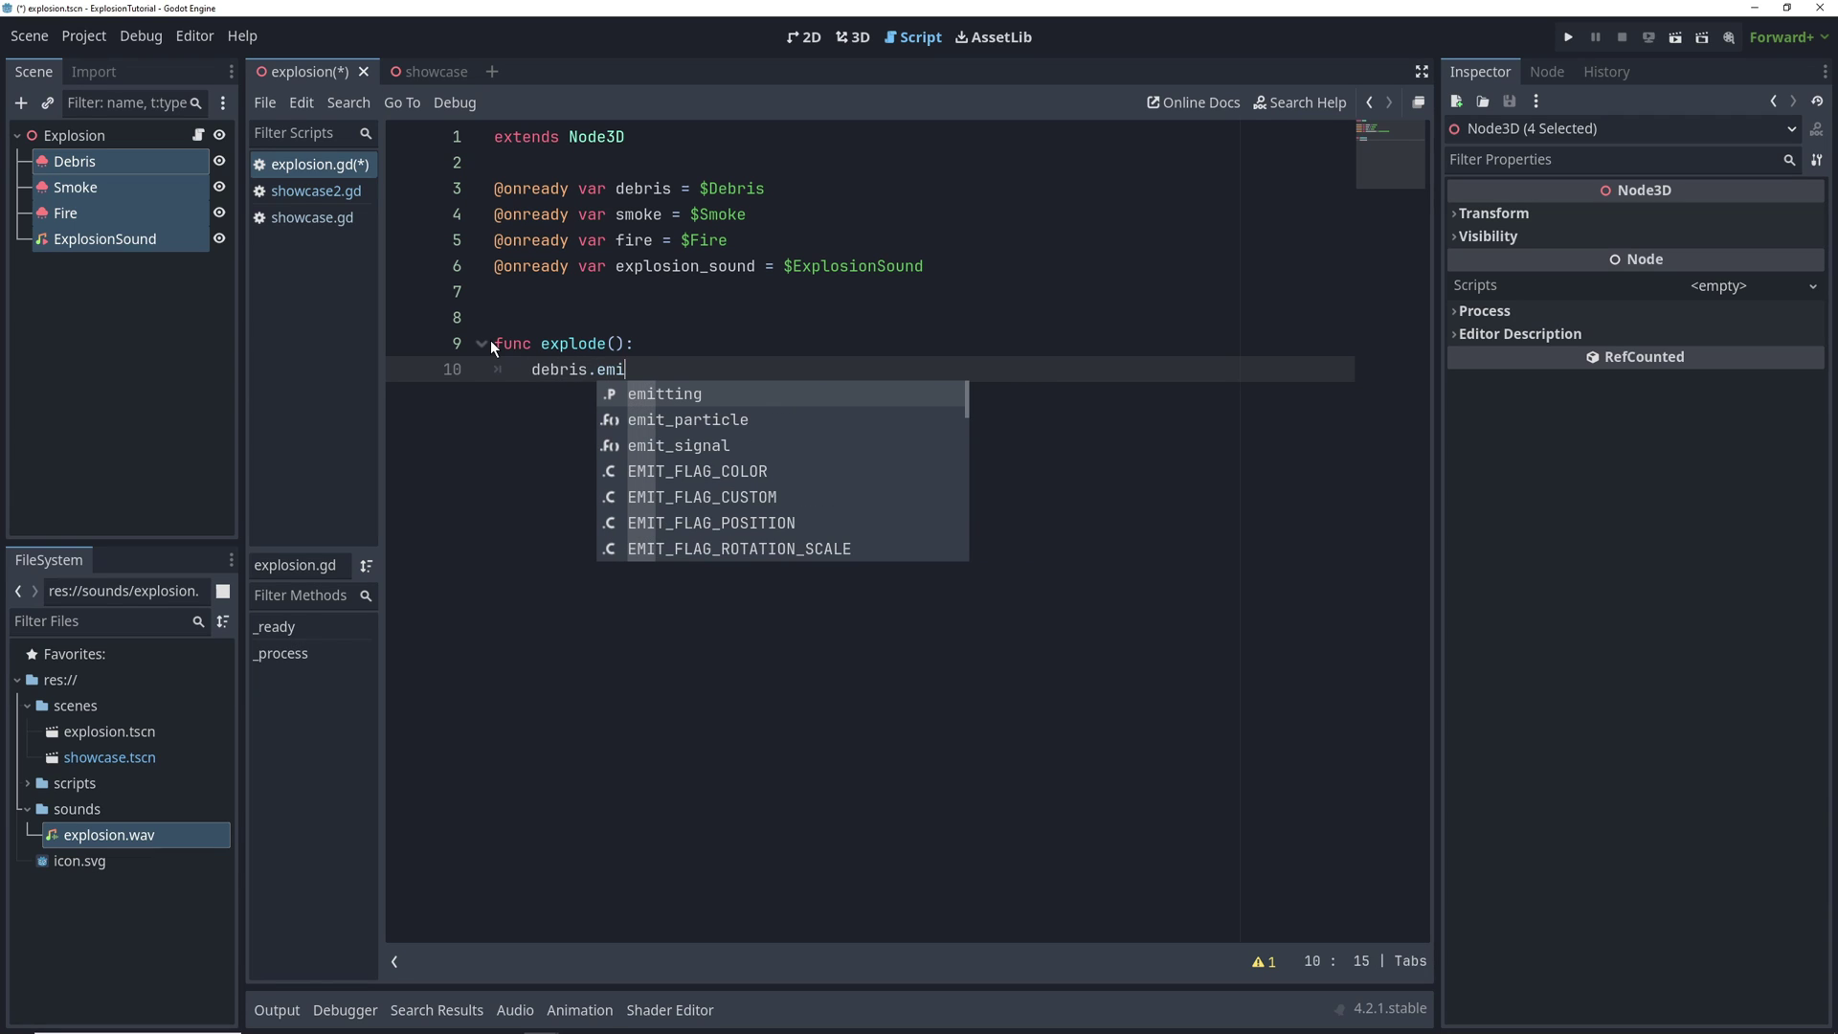
key(Return)
text(= true)
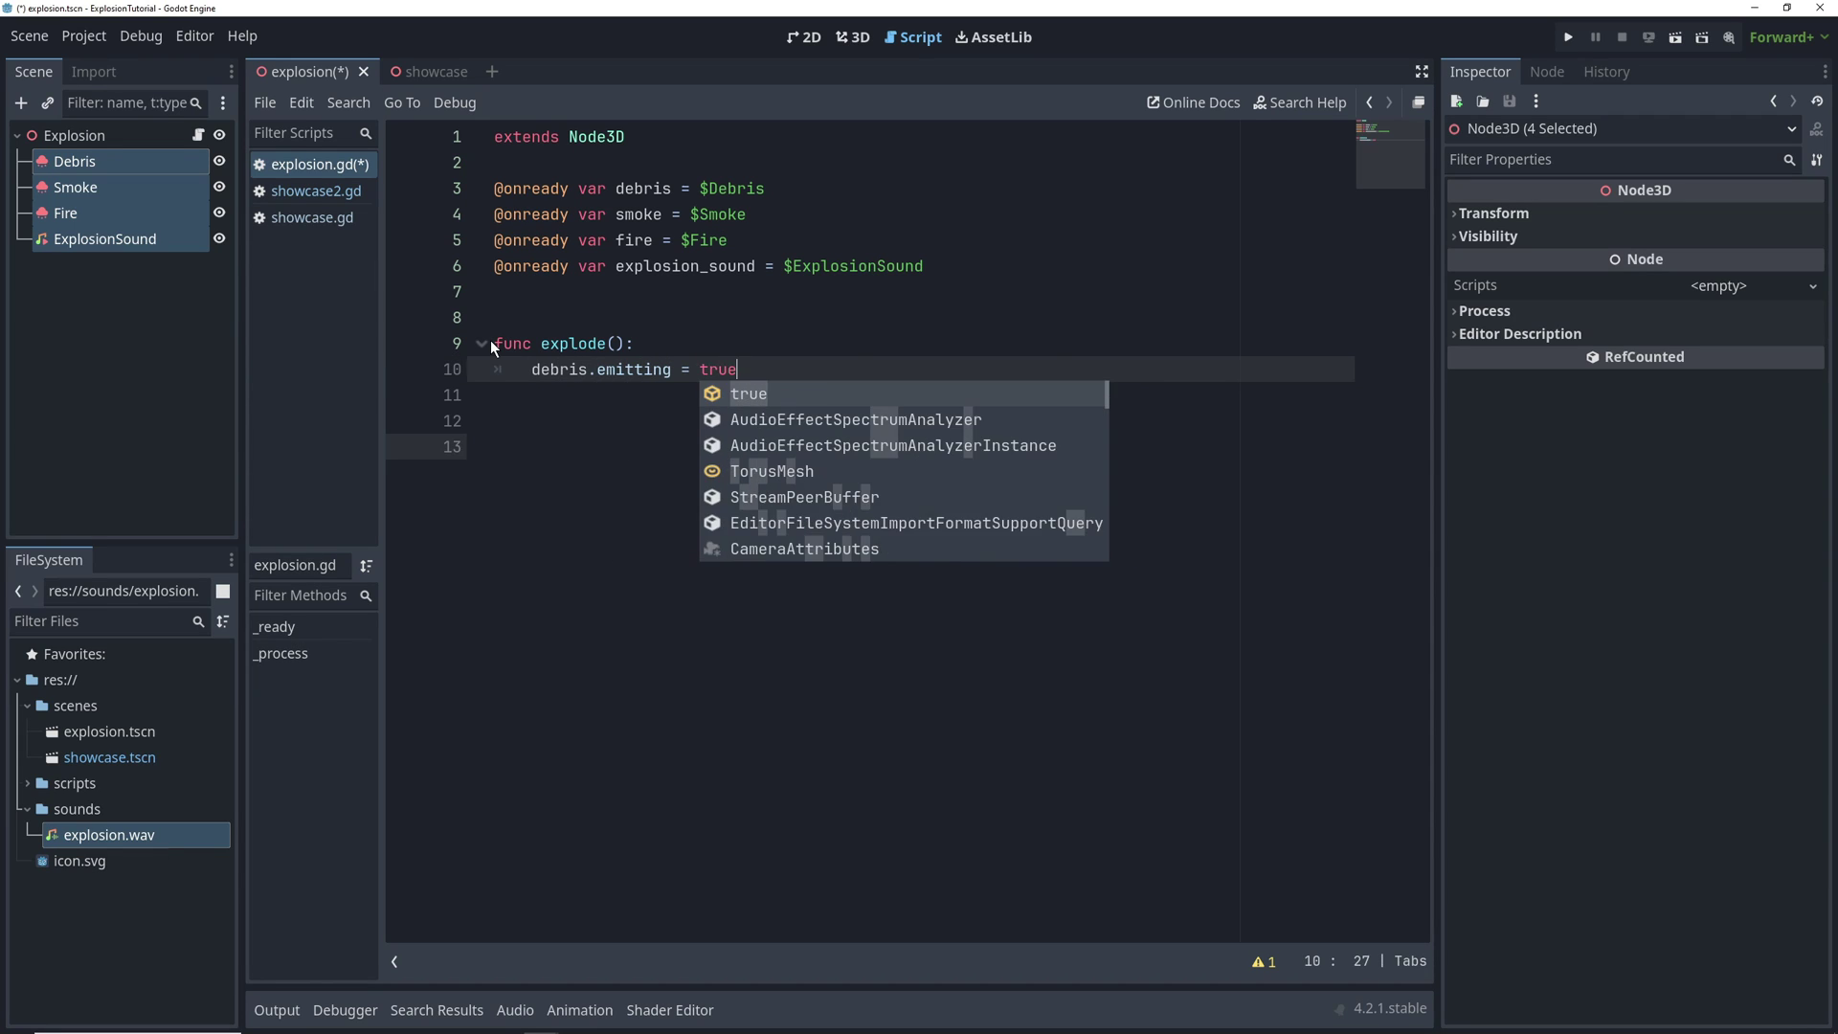
Make explode() play the sound, await a 2.0 s timer, then queue_free(); save the scene
text(e)
text(xplosion_sound.)
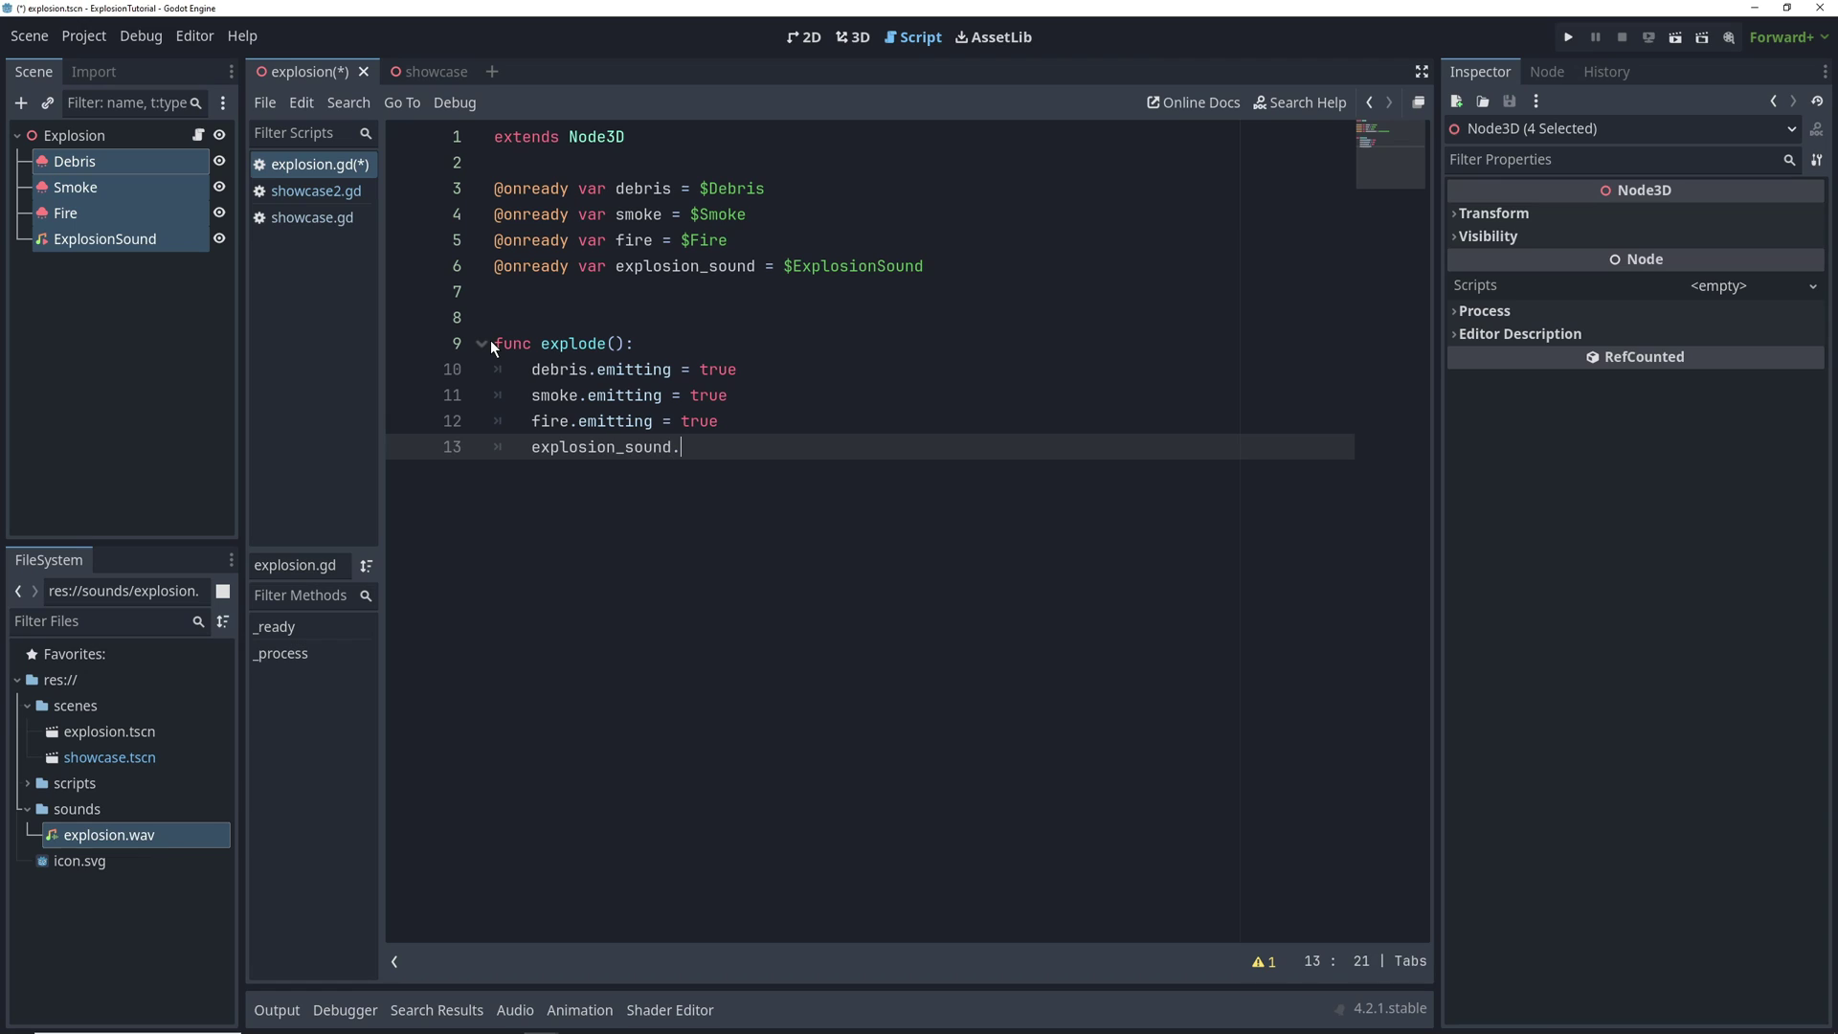
text(play)
key(Return)
key(Return)
text(awa)
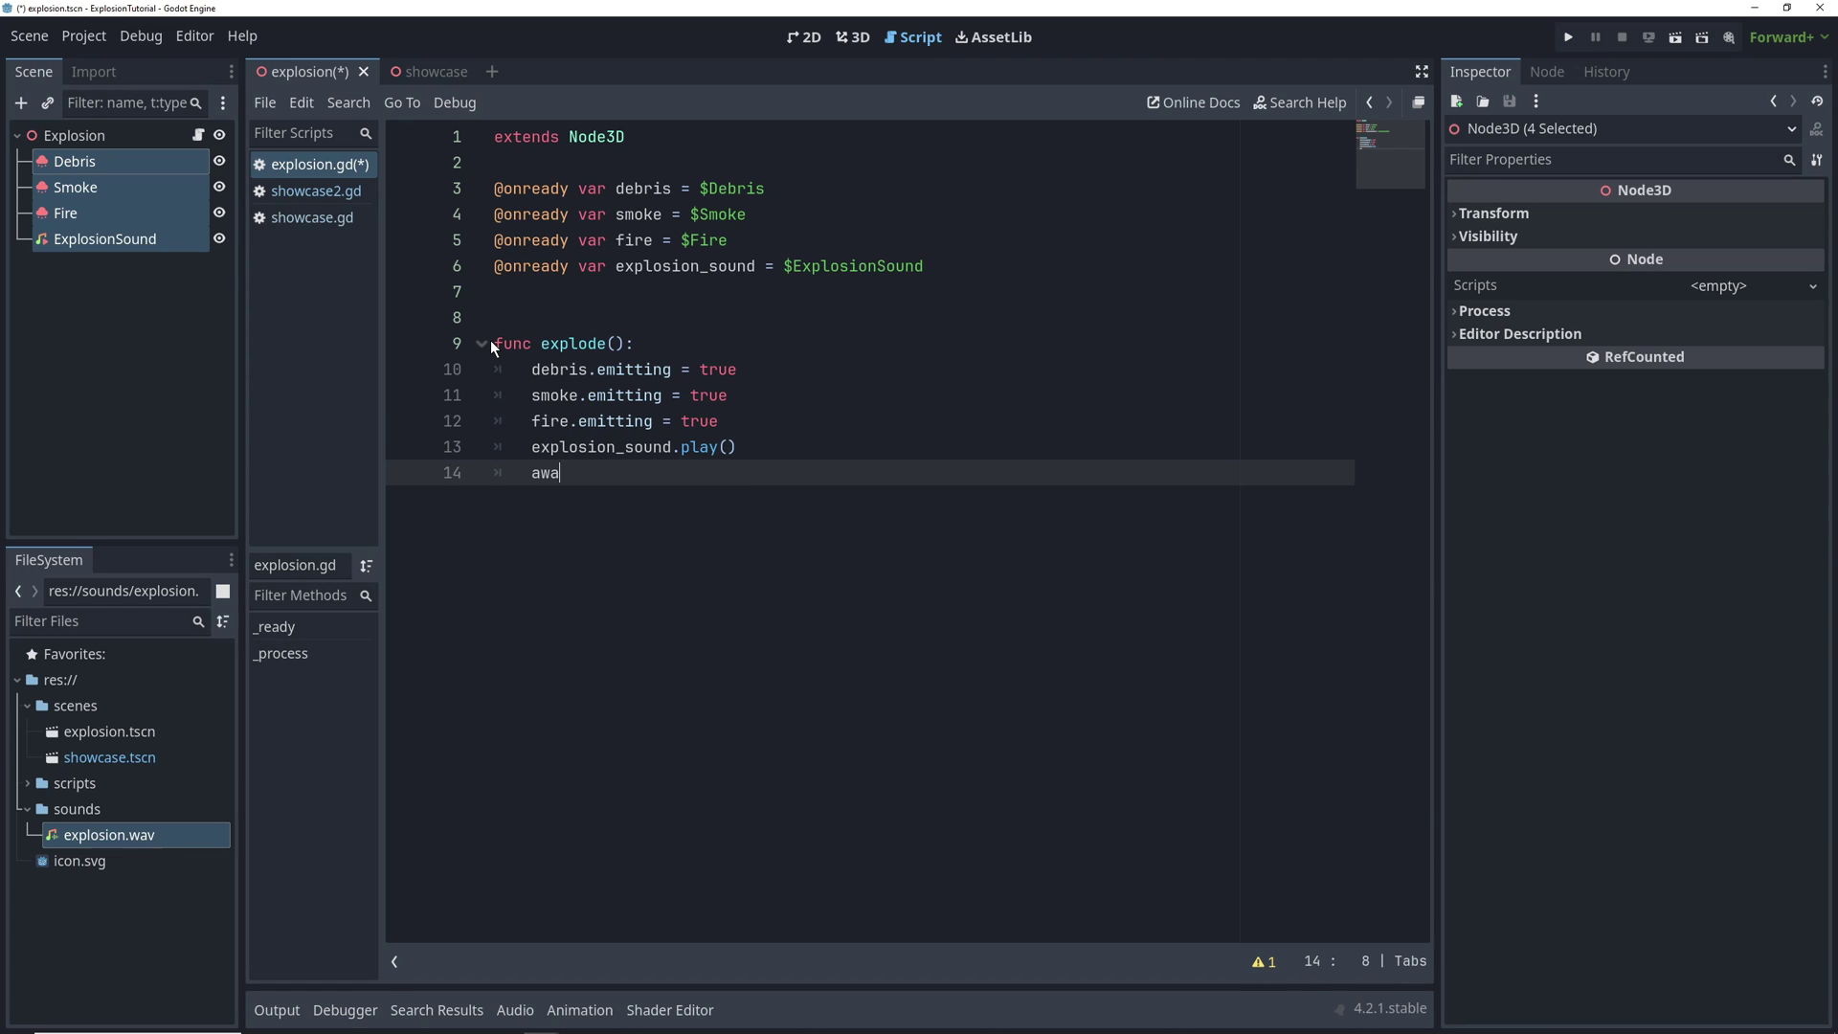
text(it get_t)
key(Return)
text(.cre)
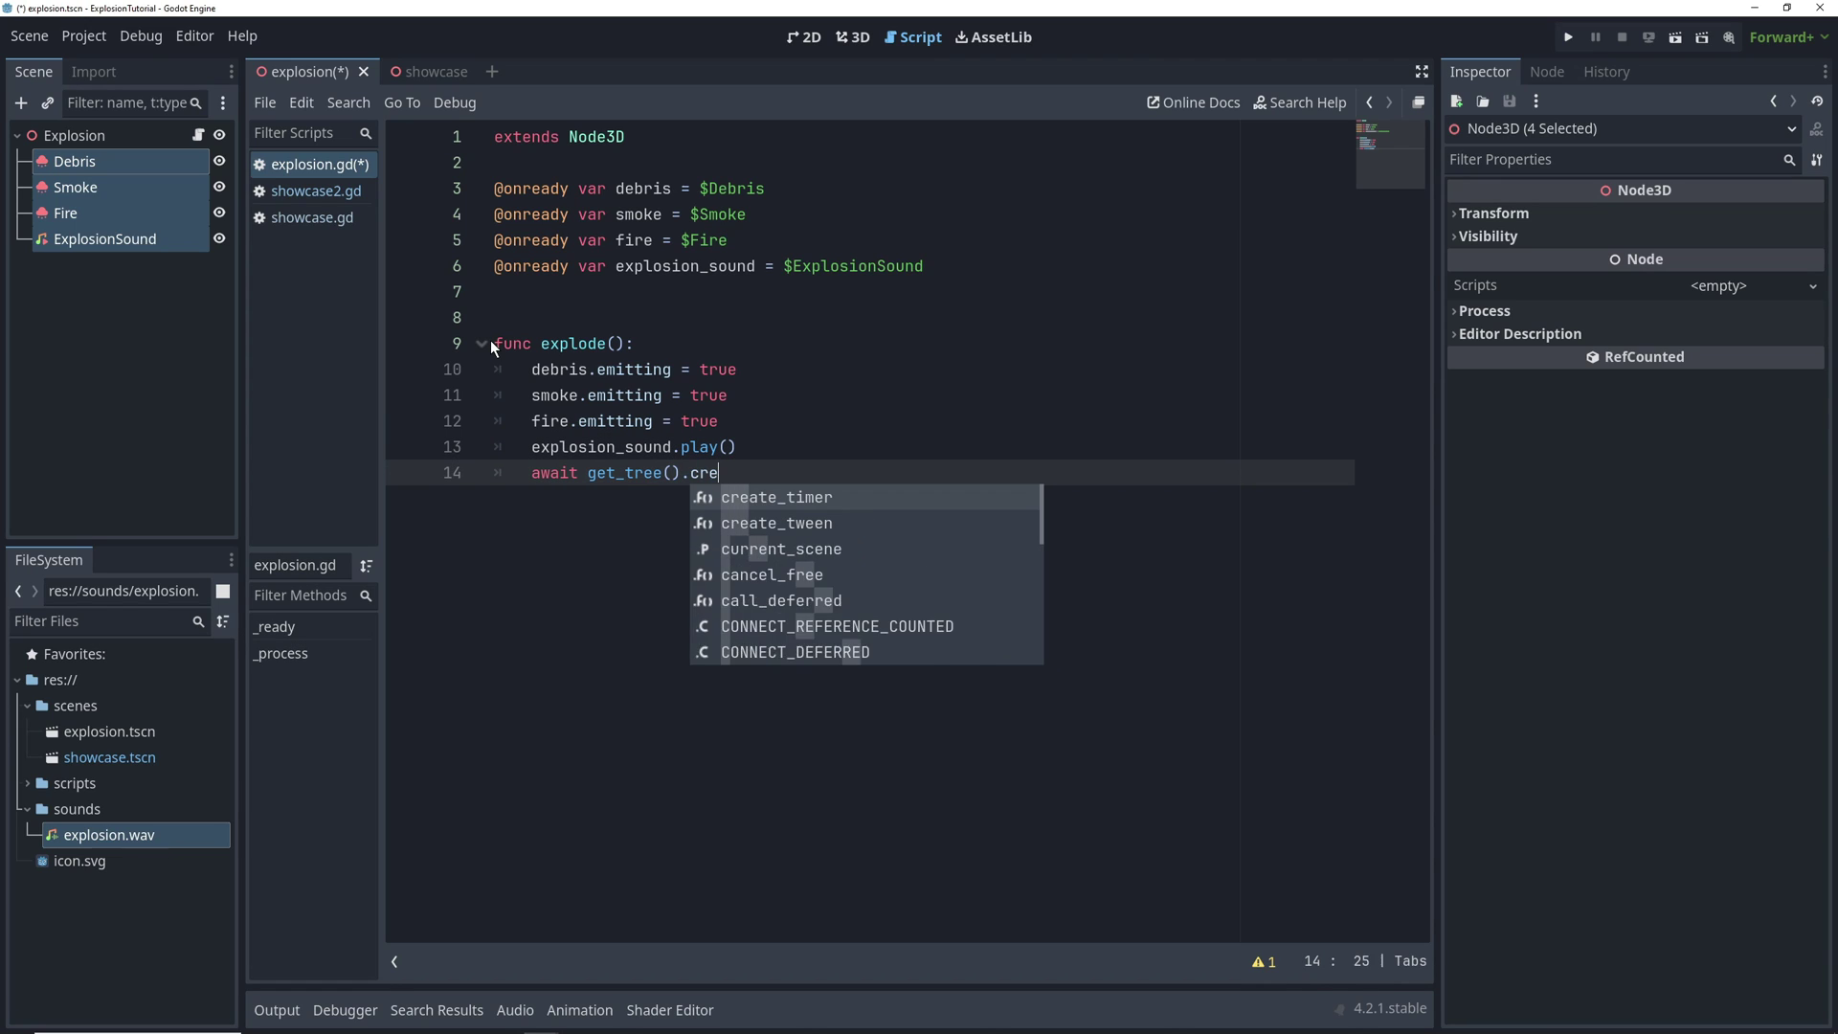
key(Return)
text(2.0).)
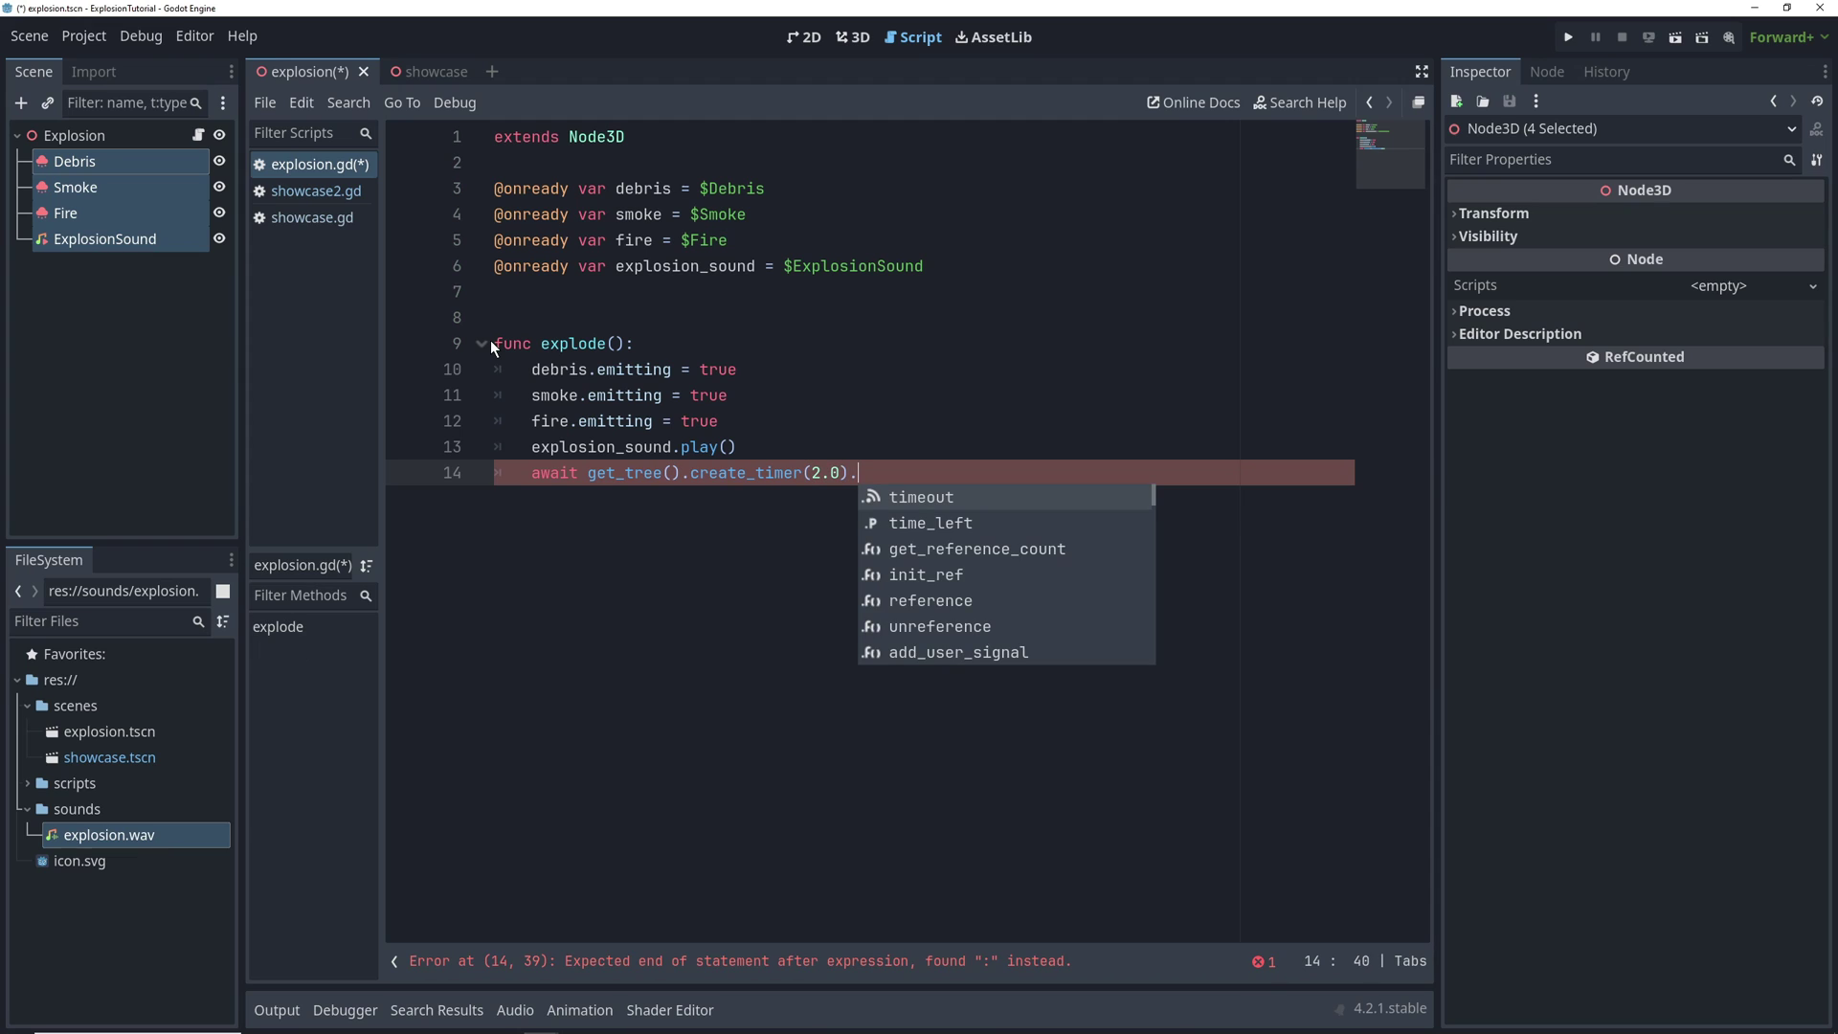
key(Return)
key(ctrl+s)
key(Return)
text(queue_free())
key(Return)
key(BackSpace)
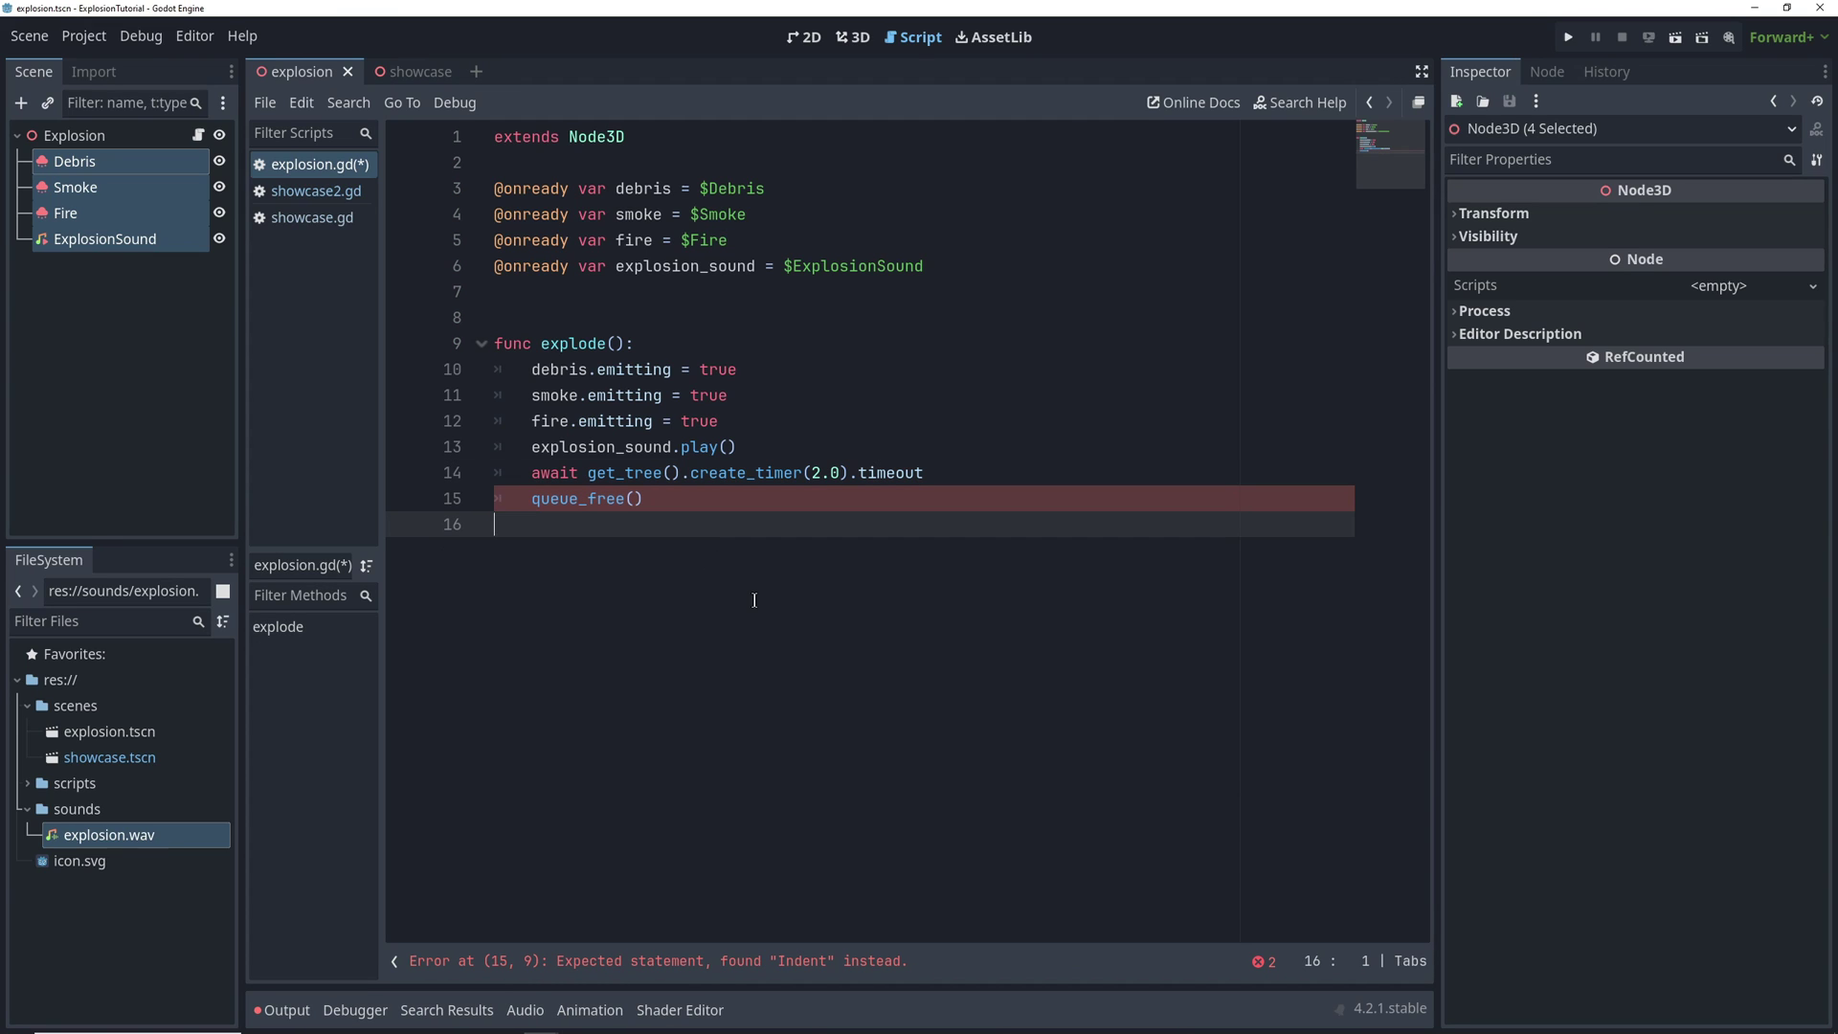